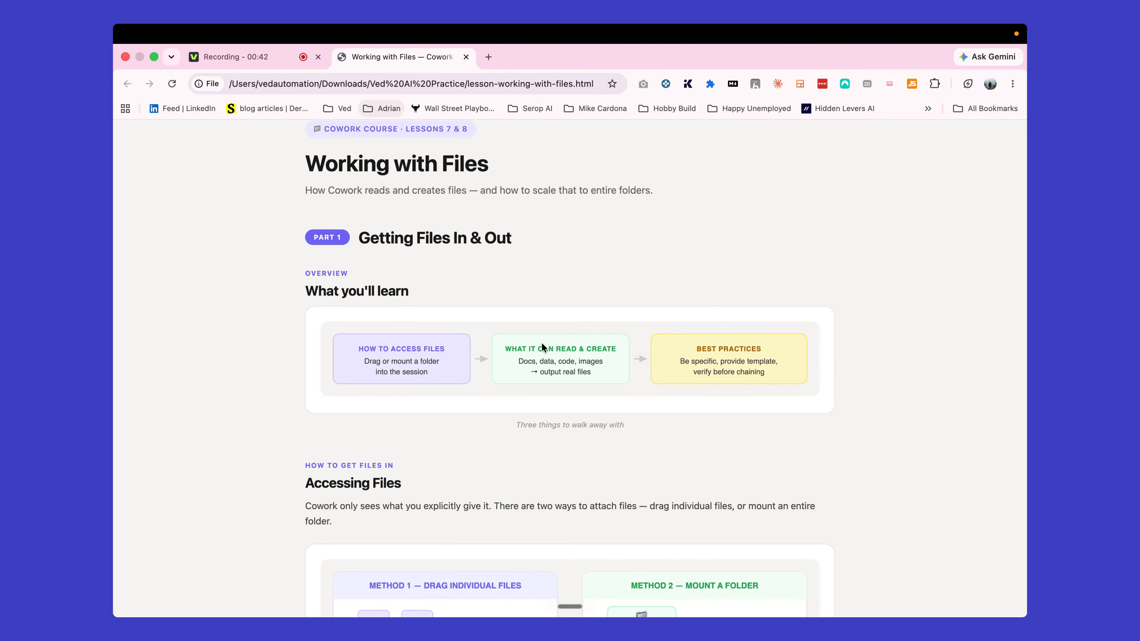
- Review the Accessing Files section of the lesson page and switch to the Claude app
scroll(542, 345, down, 7)
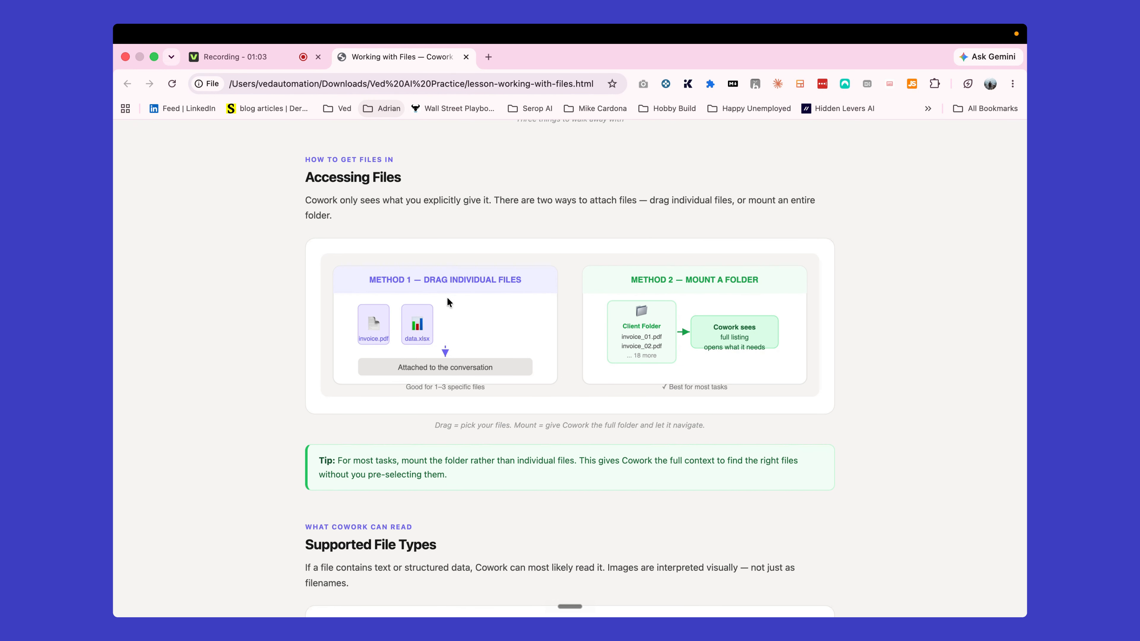
key(ctrl+Up)
click(714, 86)
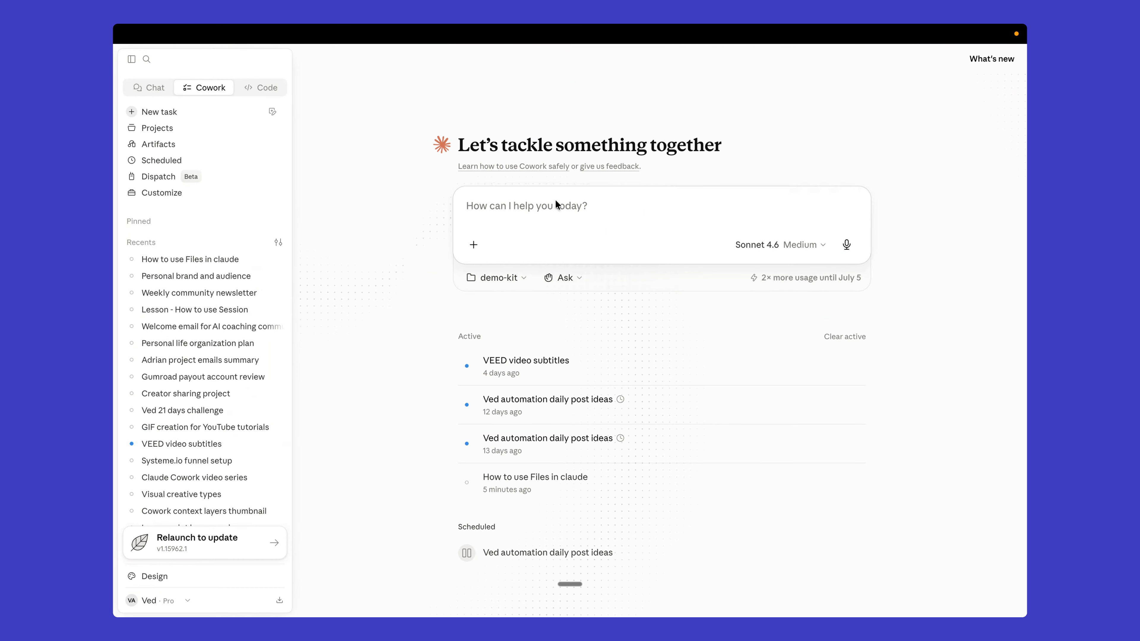
- Attach april-feedback.csv from the cowork-demo-files folder to the new Cowork task, and remove the attachment again
click(473, 248)
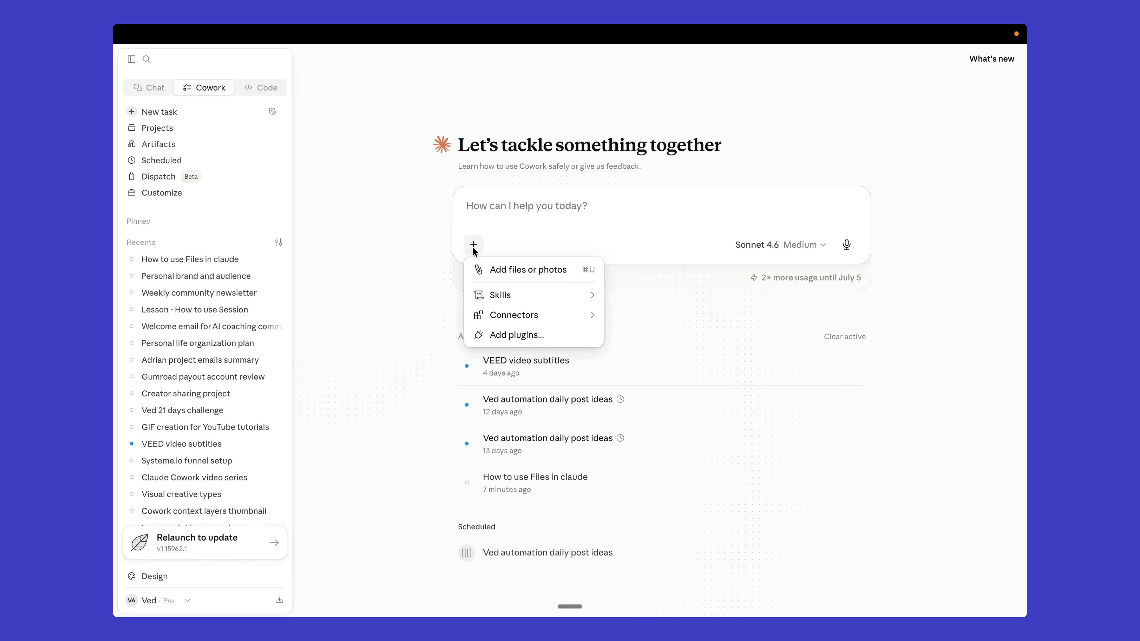
click(508, 275)
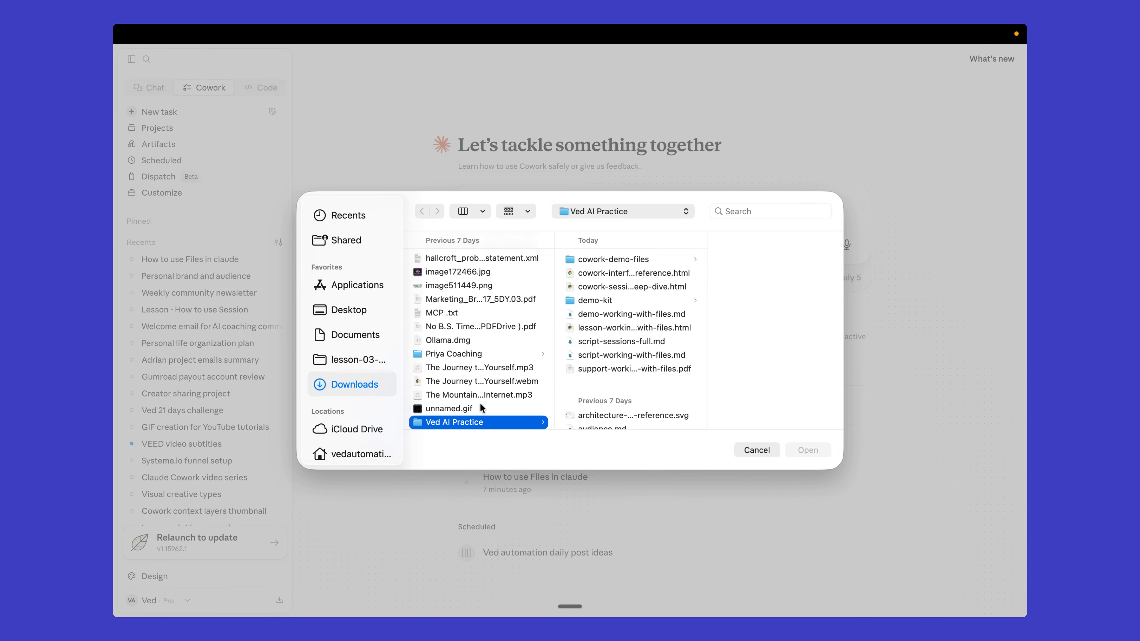
scroll(481, 404, down, 3)
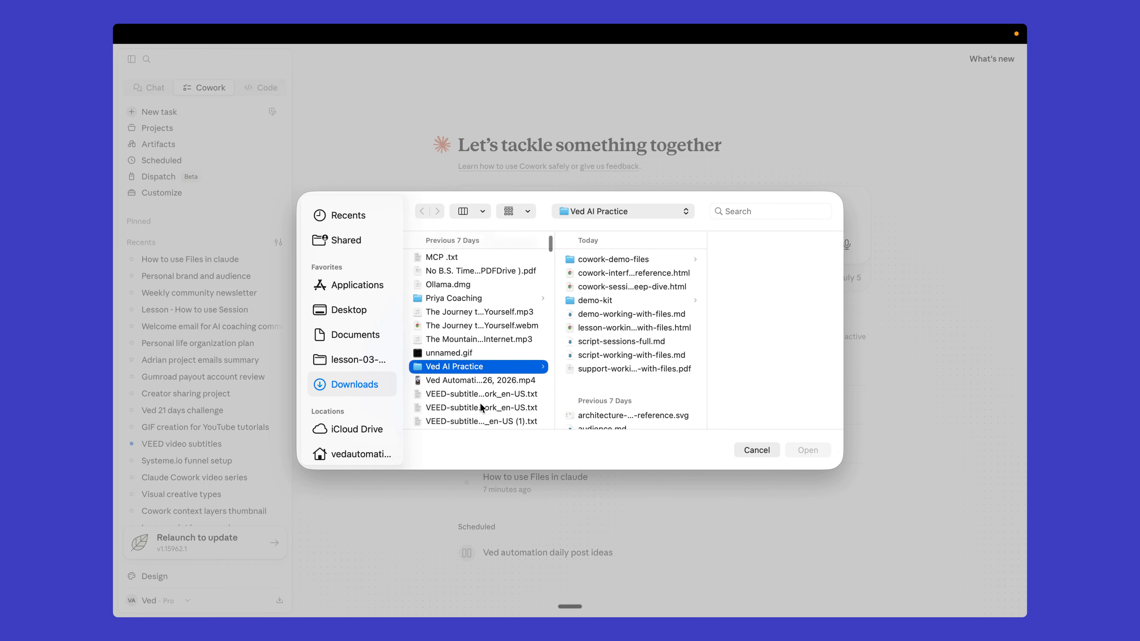
click(633, 261)
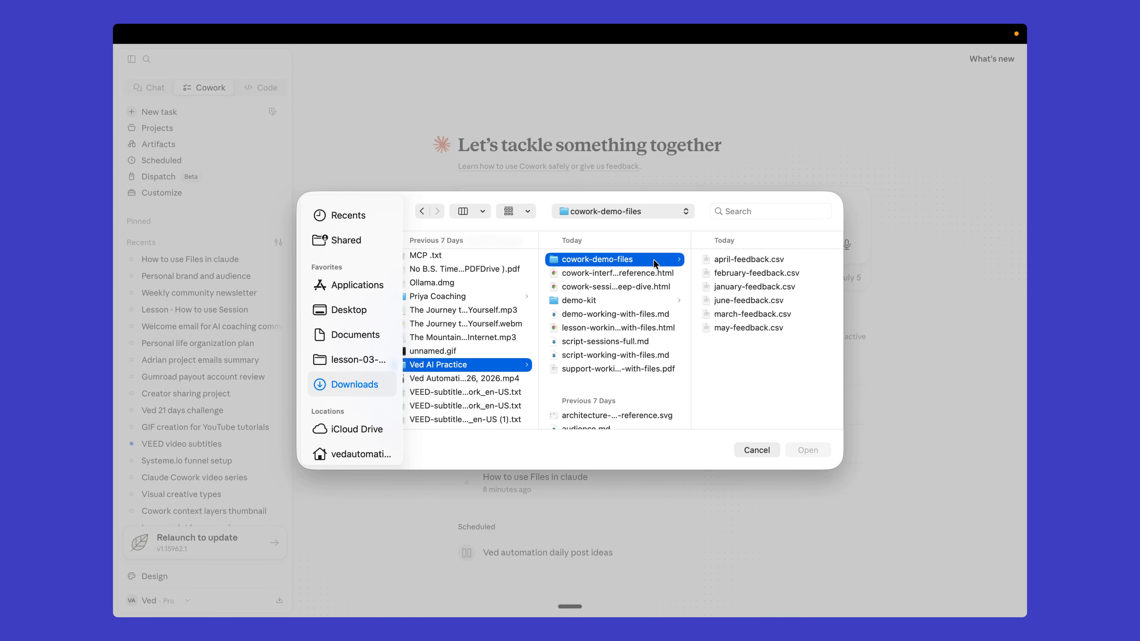
click(751, 259)
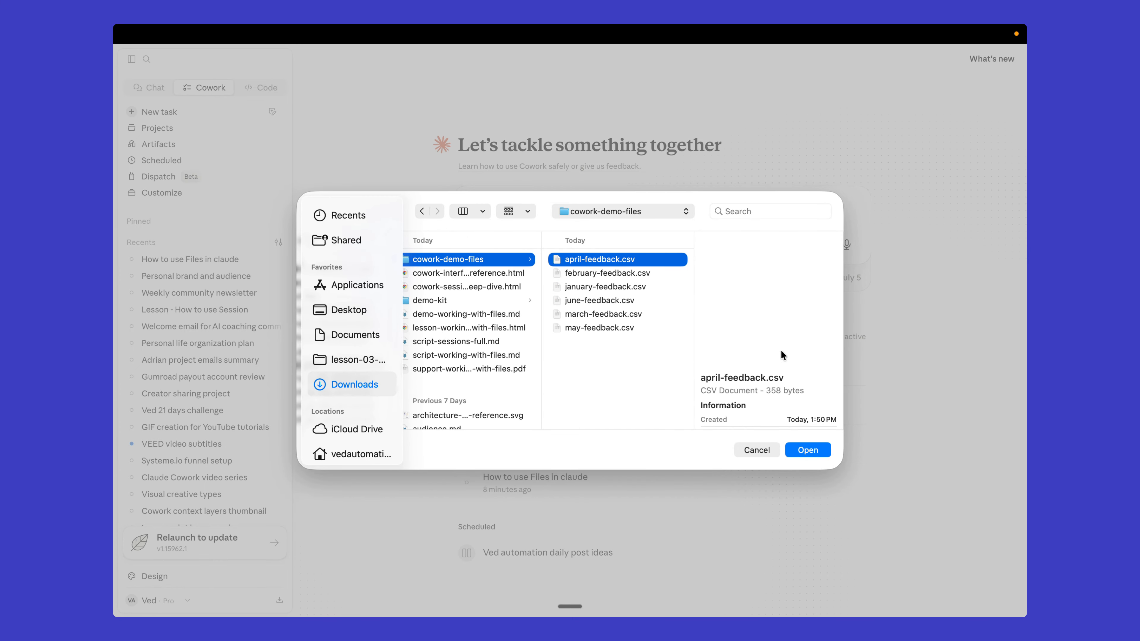
click(806, 451)
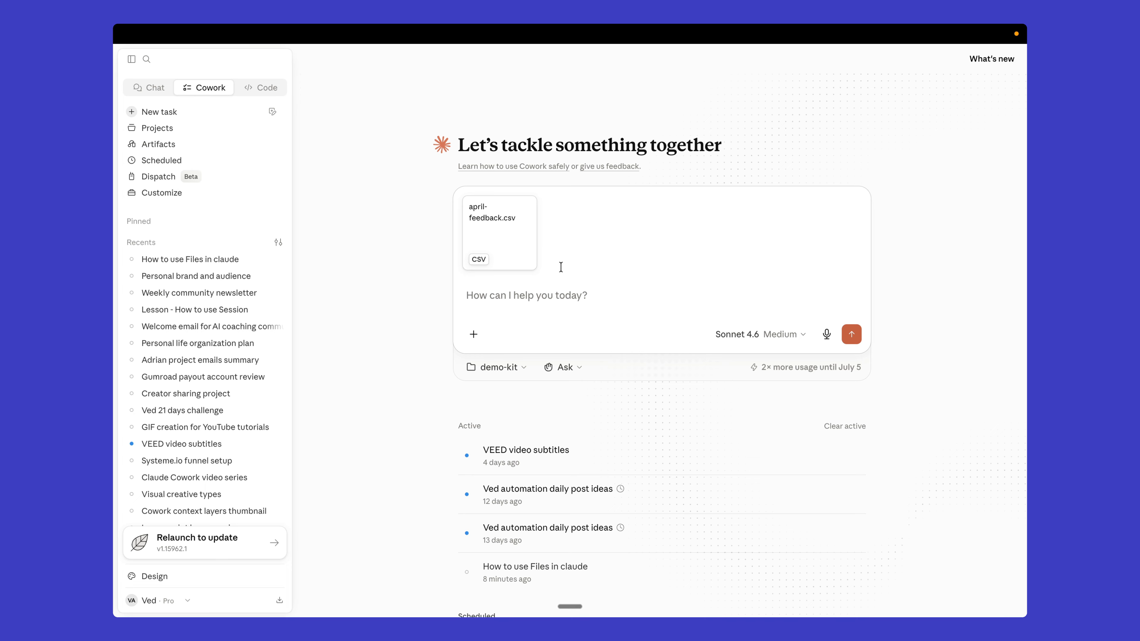
click(464, 198)
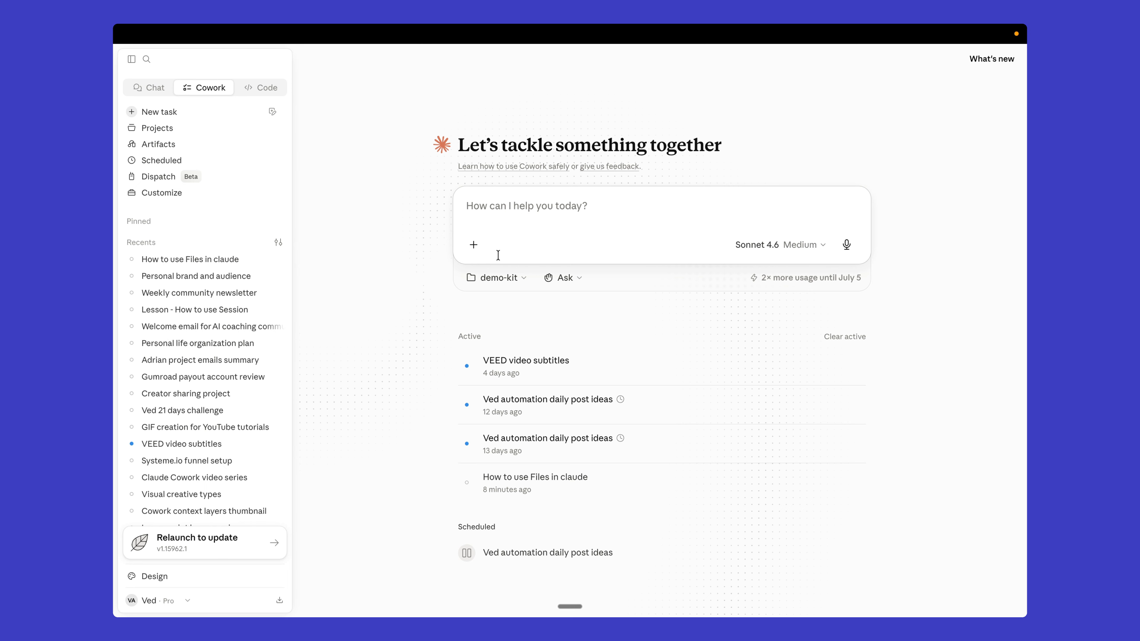
- Replace demo-kit with the Downloads/Ved AI Practice/cowork-demo-files folder as the task's working folder, allowing Claude to change its files
click(493, 278)
scroll(542, 455, down, 3)
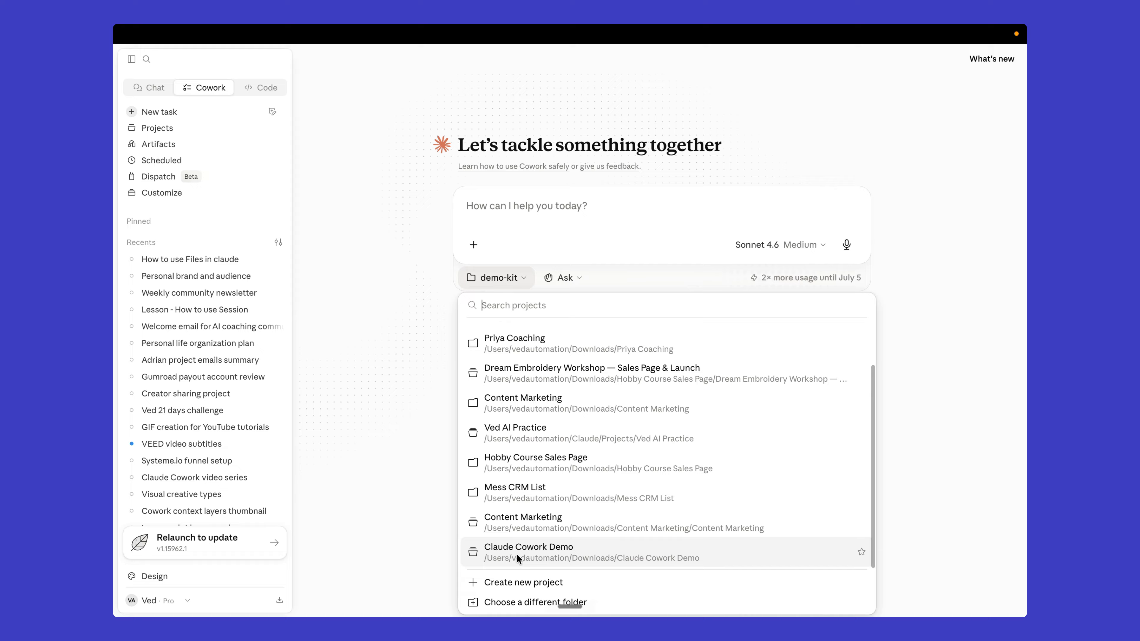
click(502, 601)
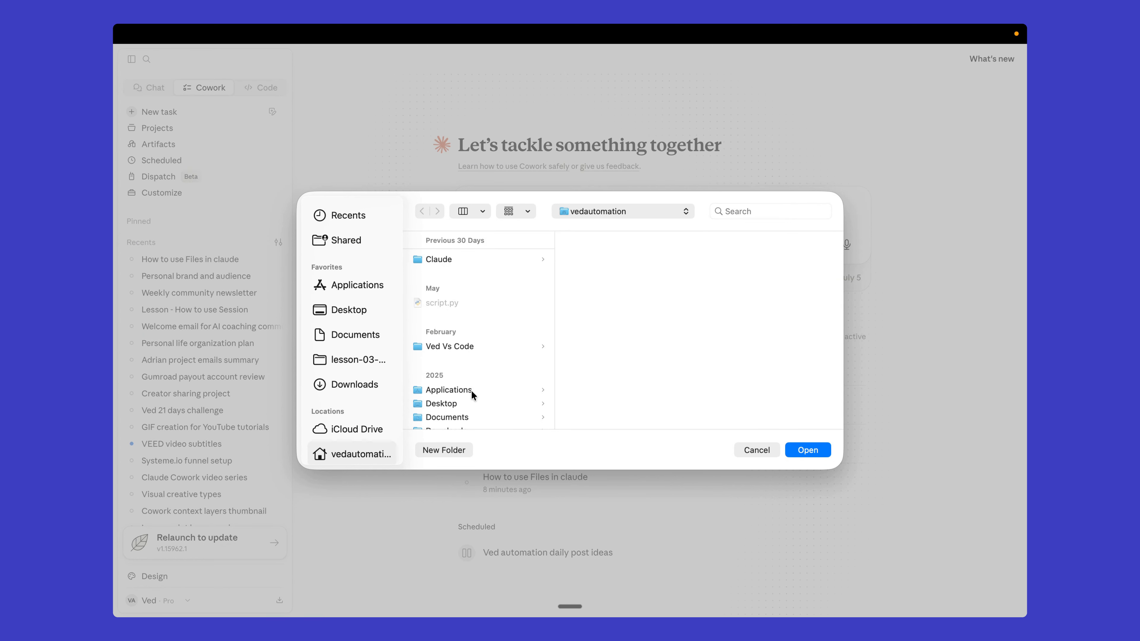
click(352, 384)
scroll(465, 321, down, 5)
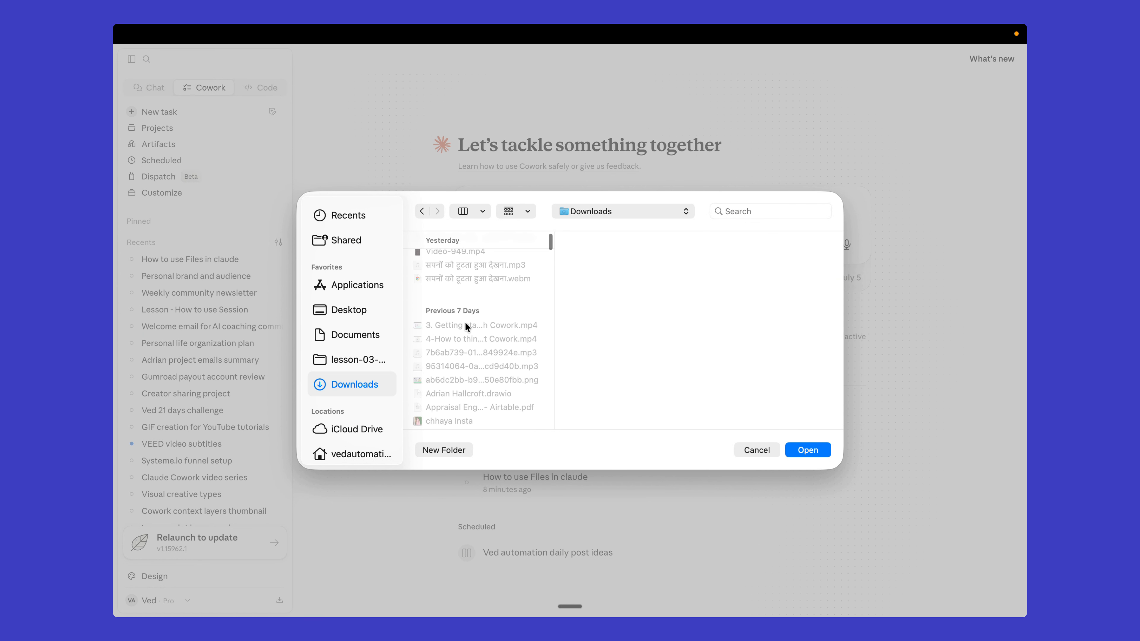
scroll(465, 321, down, 10)
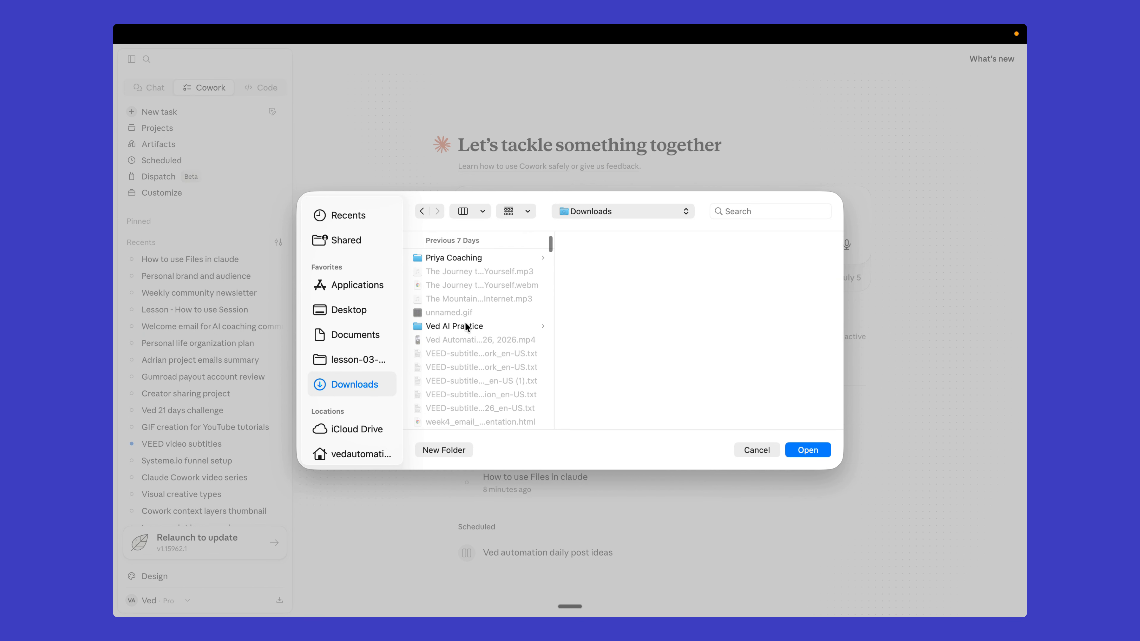
click(464, 321)
click(623, 260)
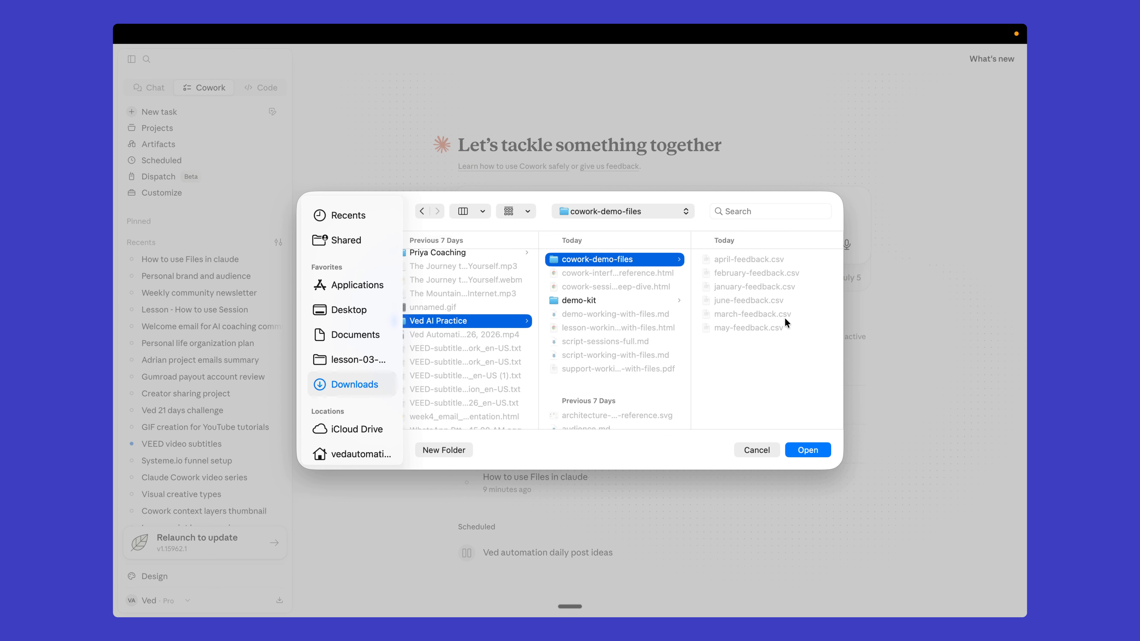
click(806, 449)
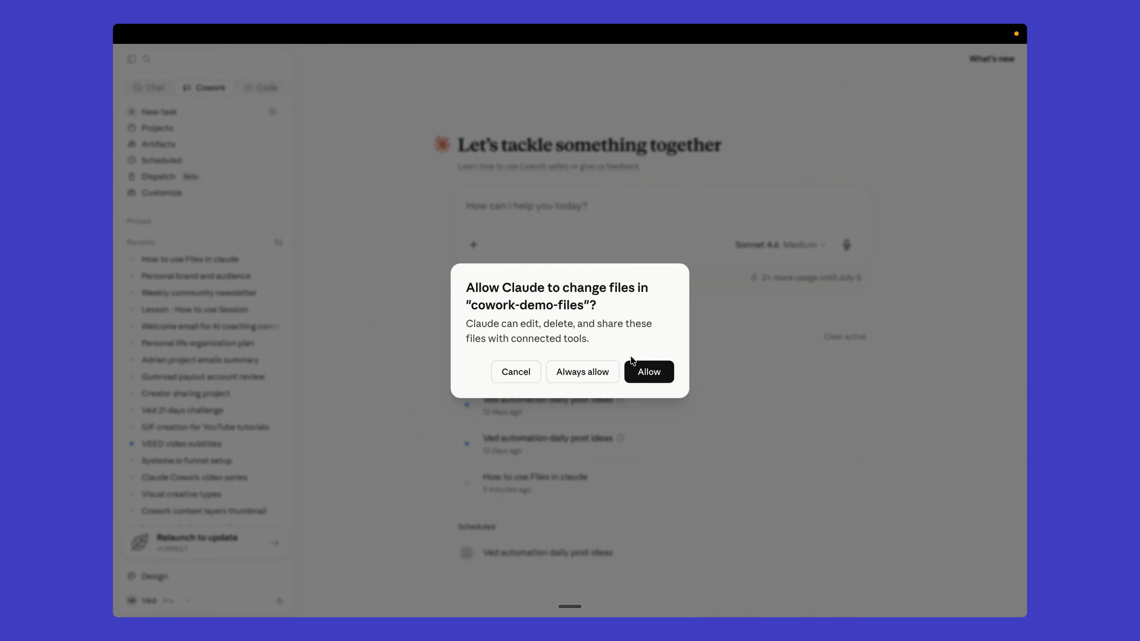
click(655, 373)
click(503, 282)
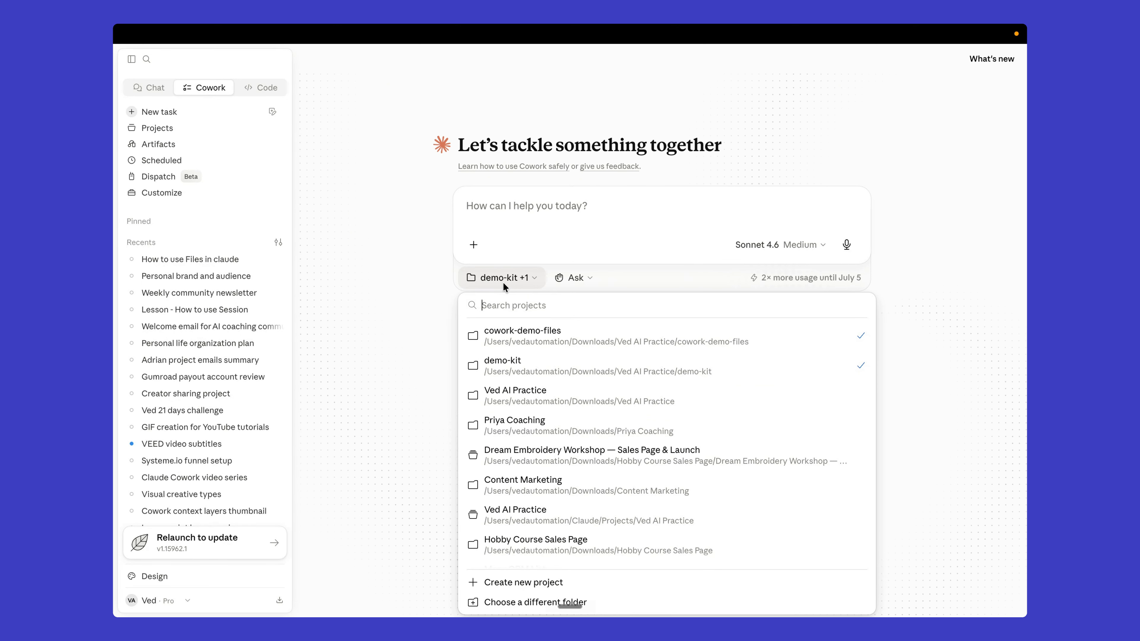
click(556, 366)
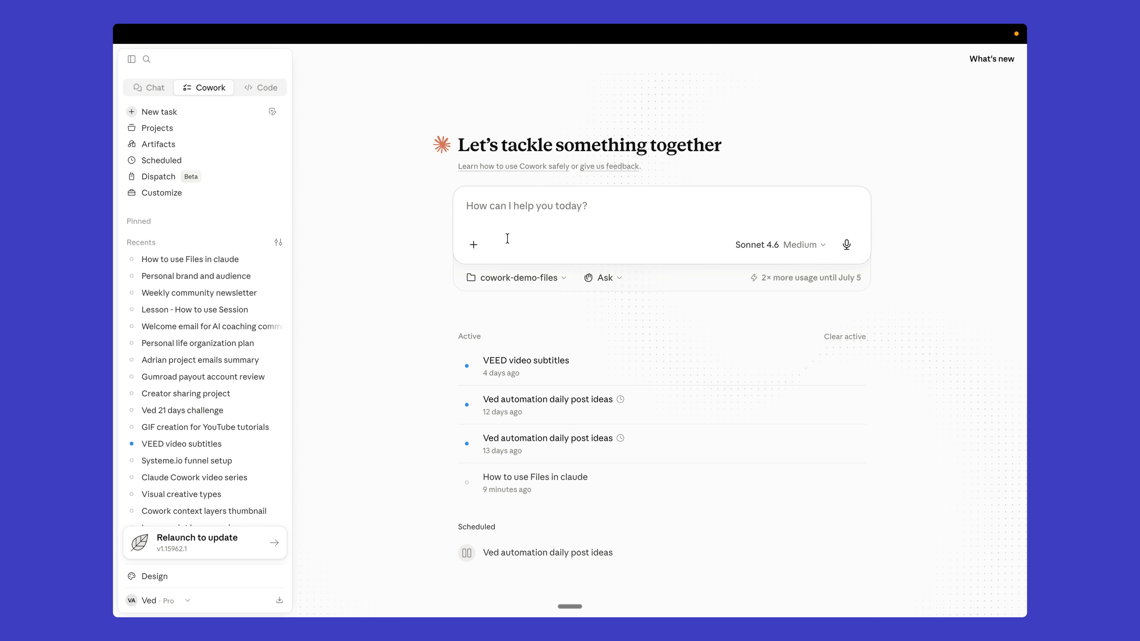
- Switch to Finder and open the cowork-demo-files folder to view the feedback CSV files it contains
key(ctrl+Up)
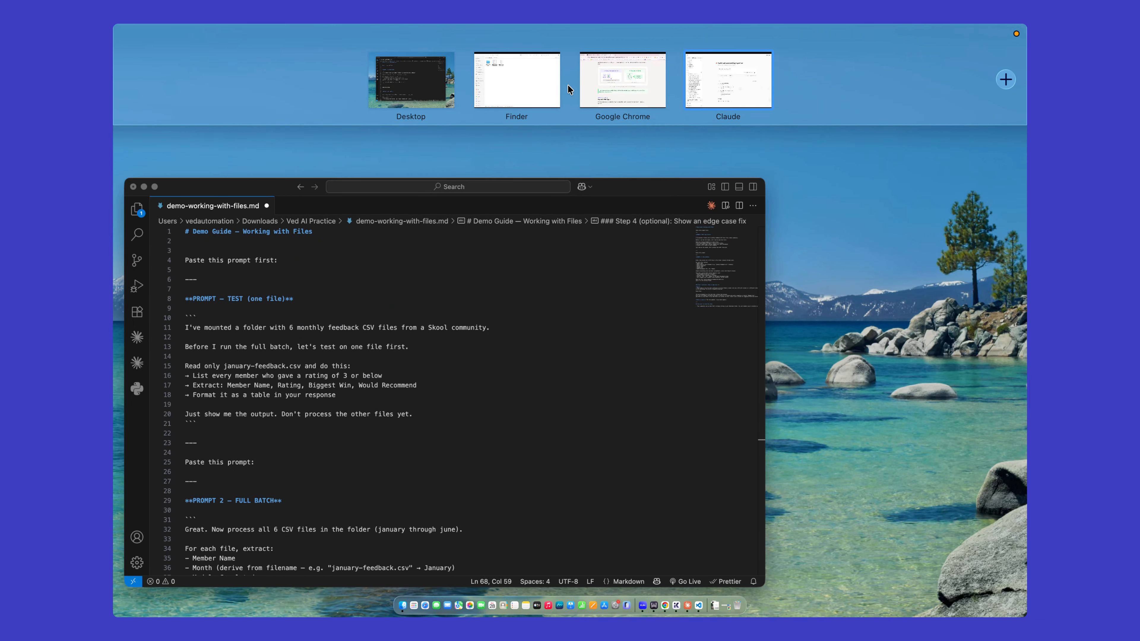
click(531, 93)
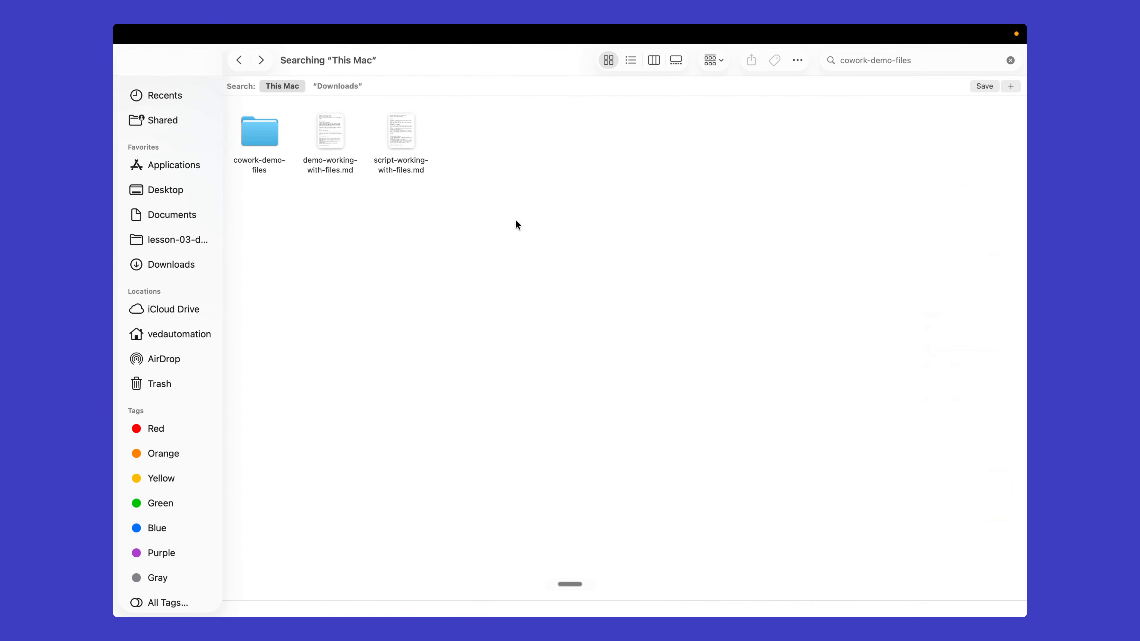
double_click(262, 135)
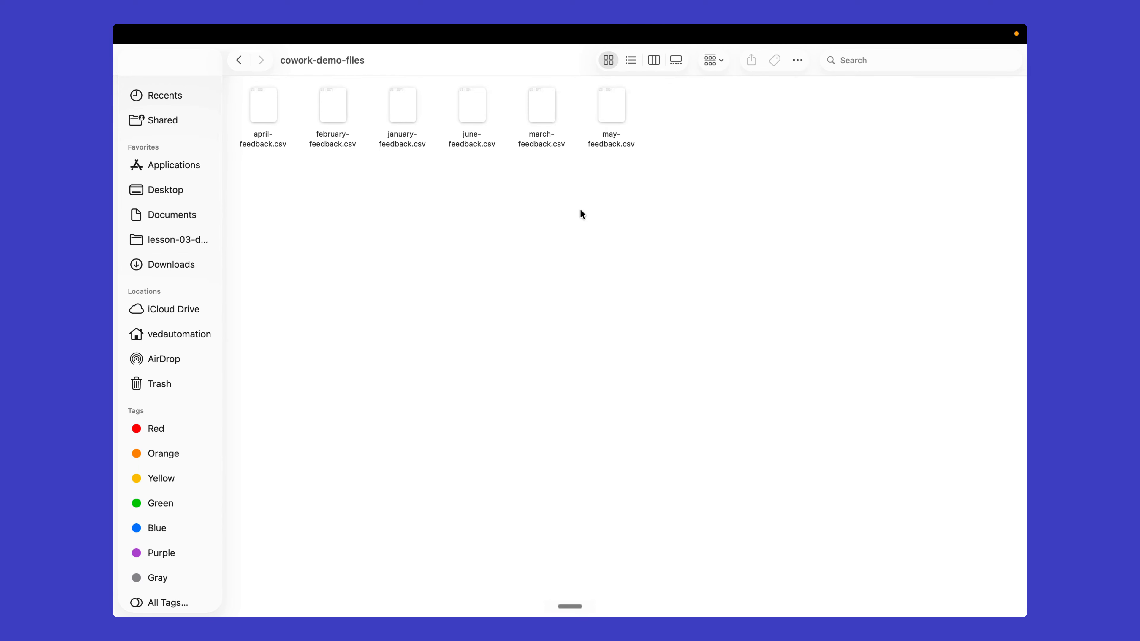
- Switch to the lesson page in Chrome and read the Supported File Types and Creating Files sections
key(ctrl+Up)
click(693, 90)
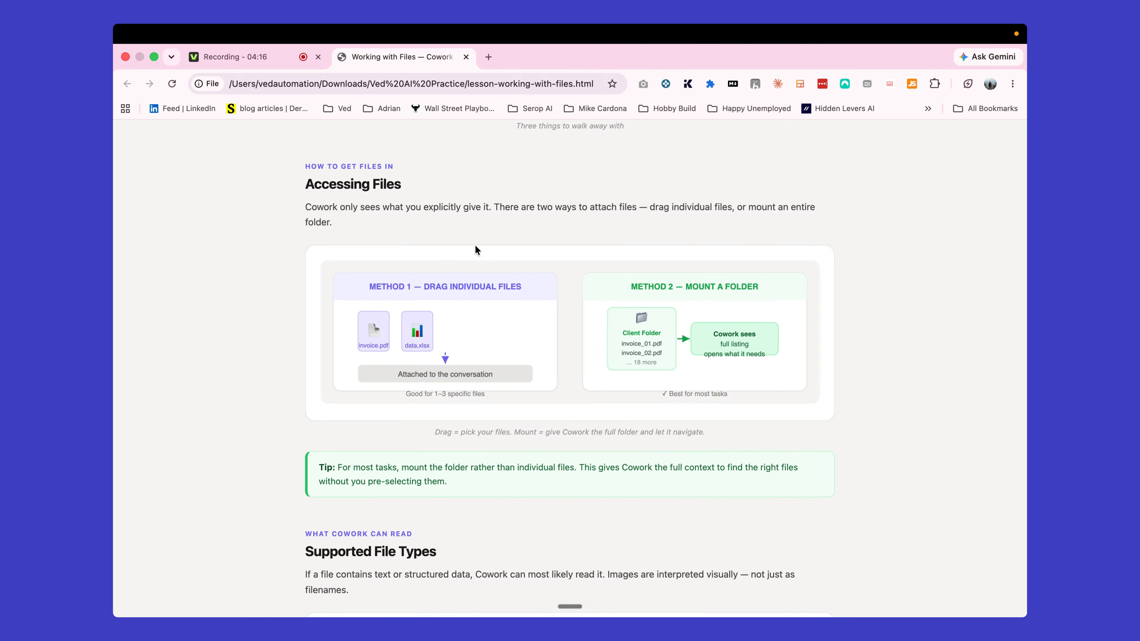
scroll(475, 245, down, 4)
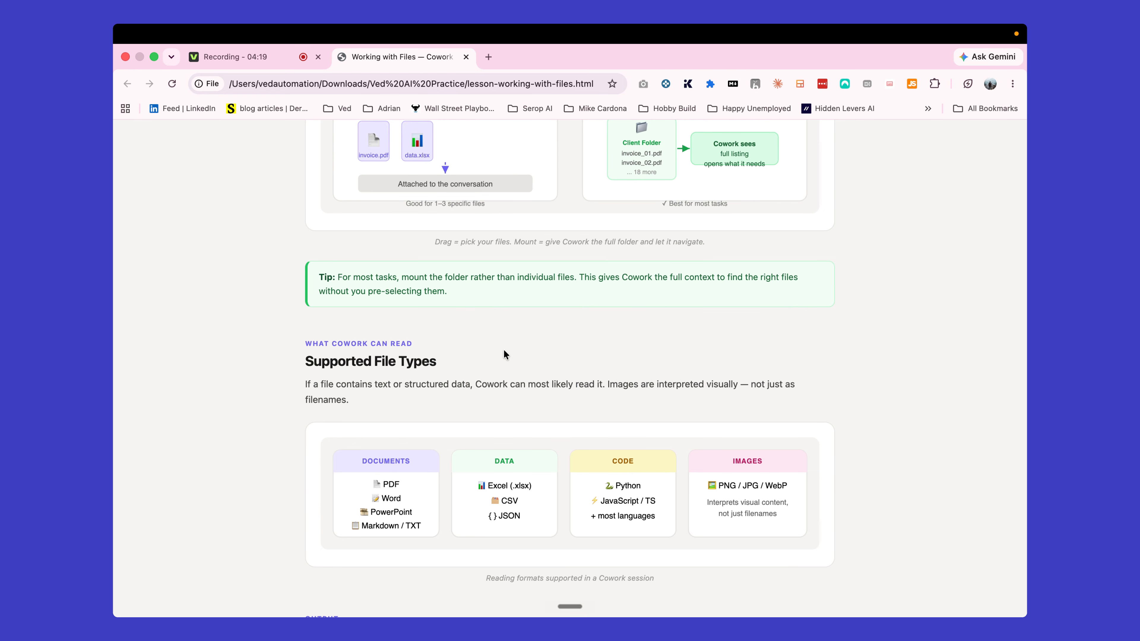
scroll(504, 351, down, 2)
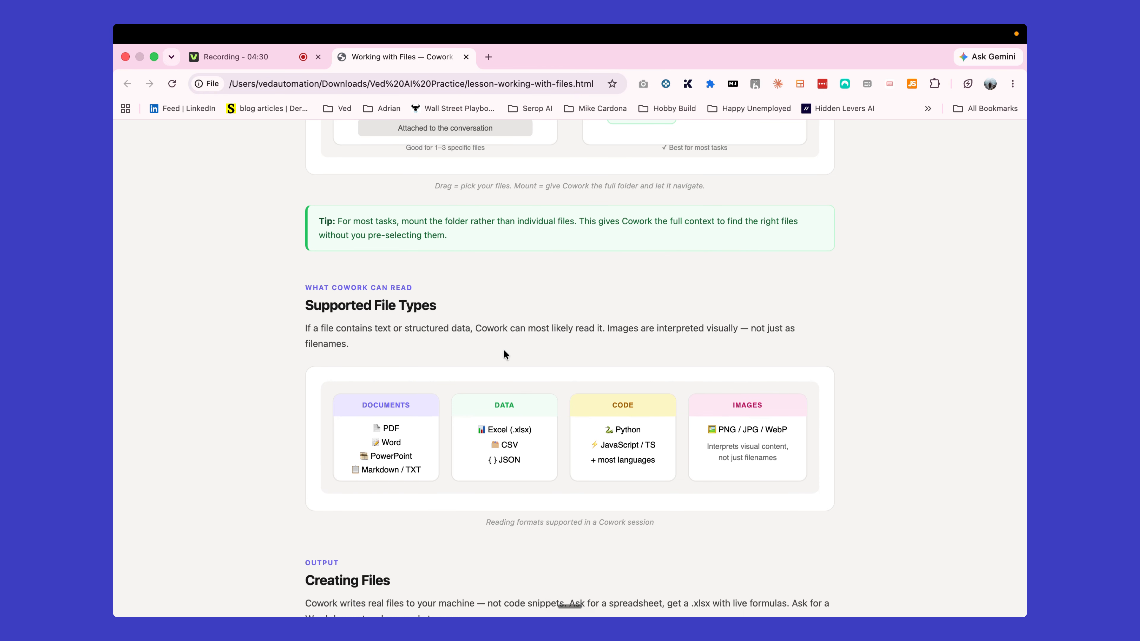
scroll(503, 353, down, 2)
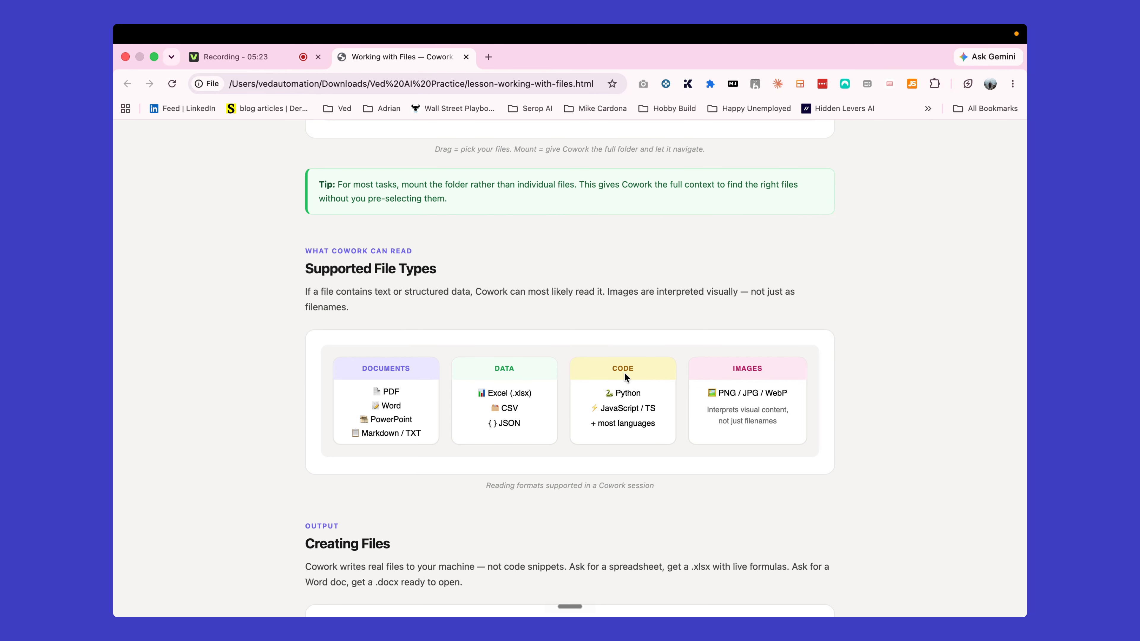
scroll(625, 372, down, 5)
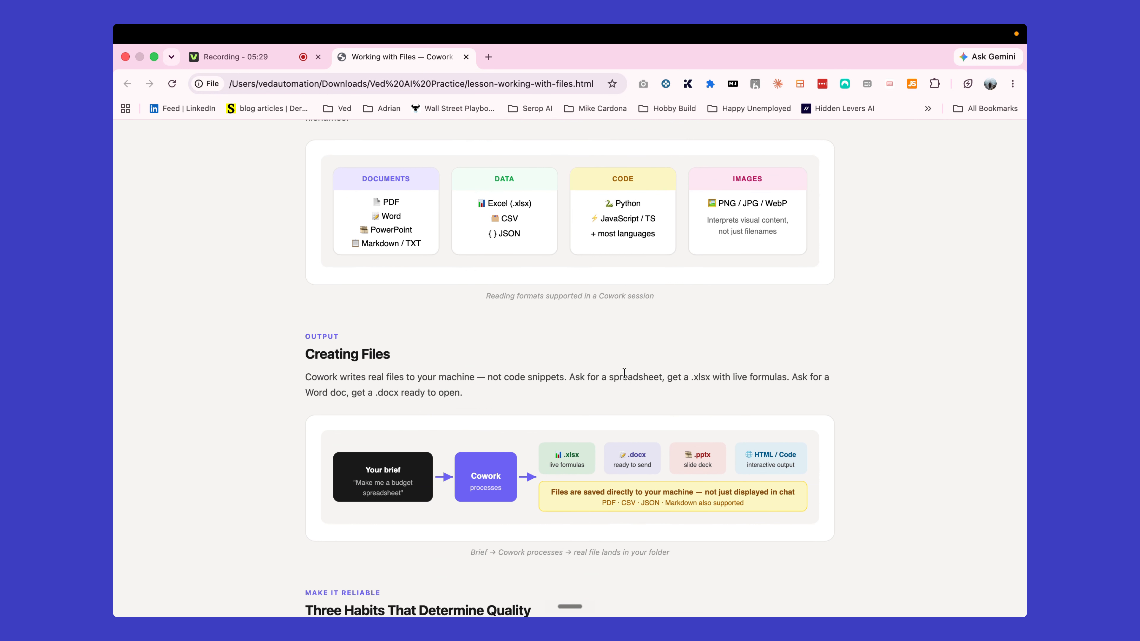
scroll(624, 373, down, 1)
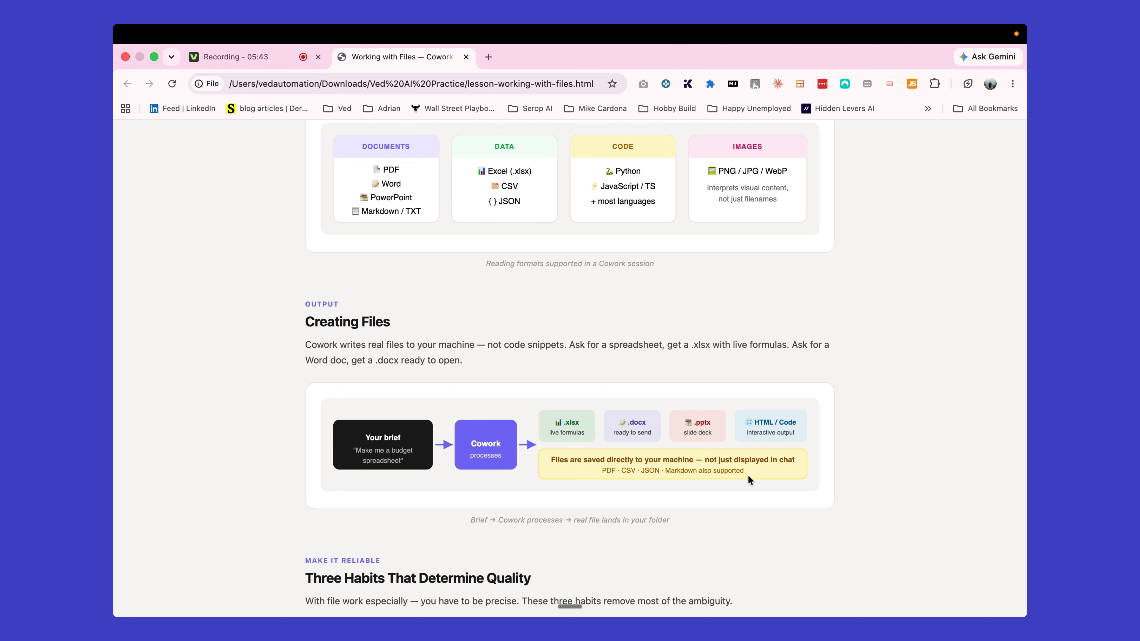
scroll(630, 462, down, 1)
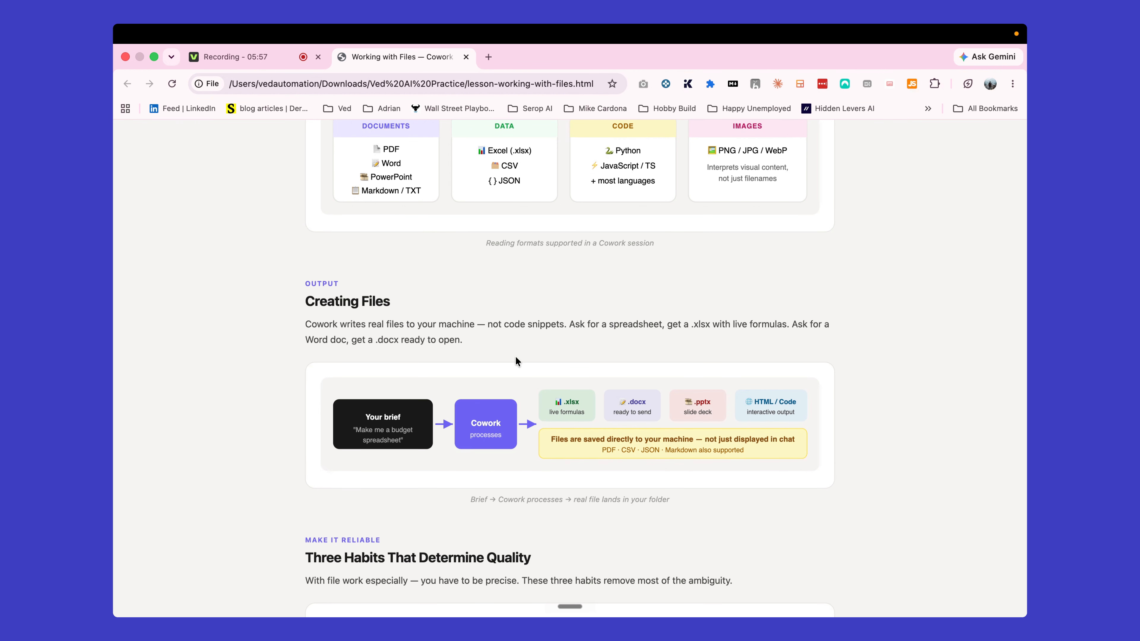
scroll(516, 357, down, 2)
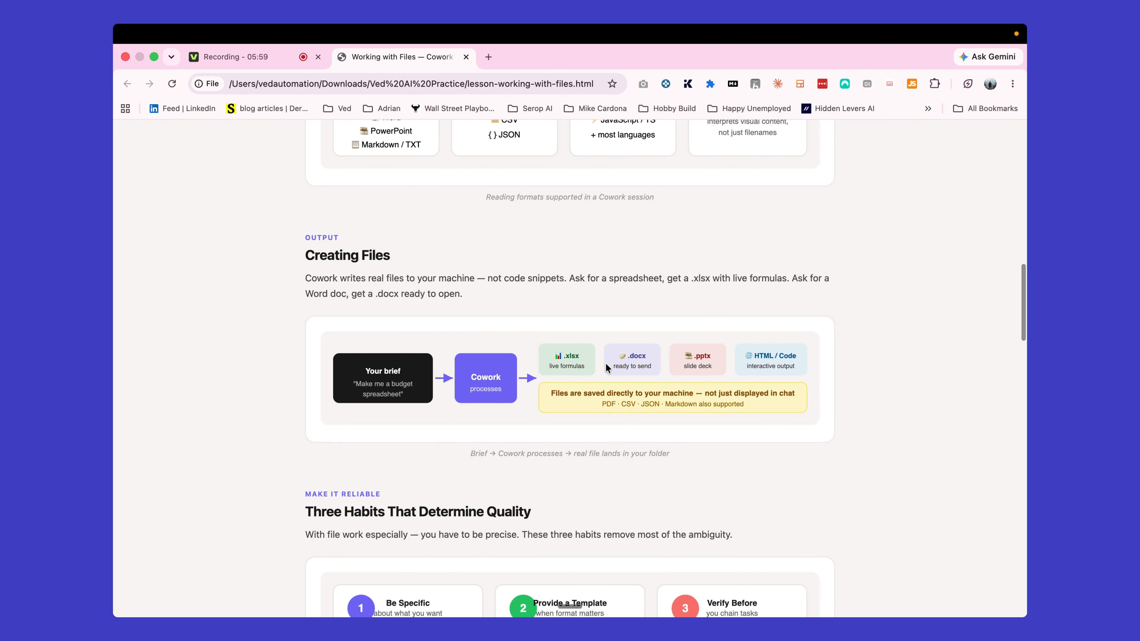
- Return to Claude, open the "How to use Files in claude" session, and reveal script-working-with-files.md in its Finder folder
key(ctrl+Up)
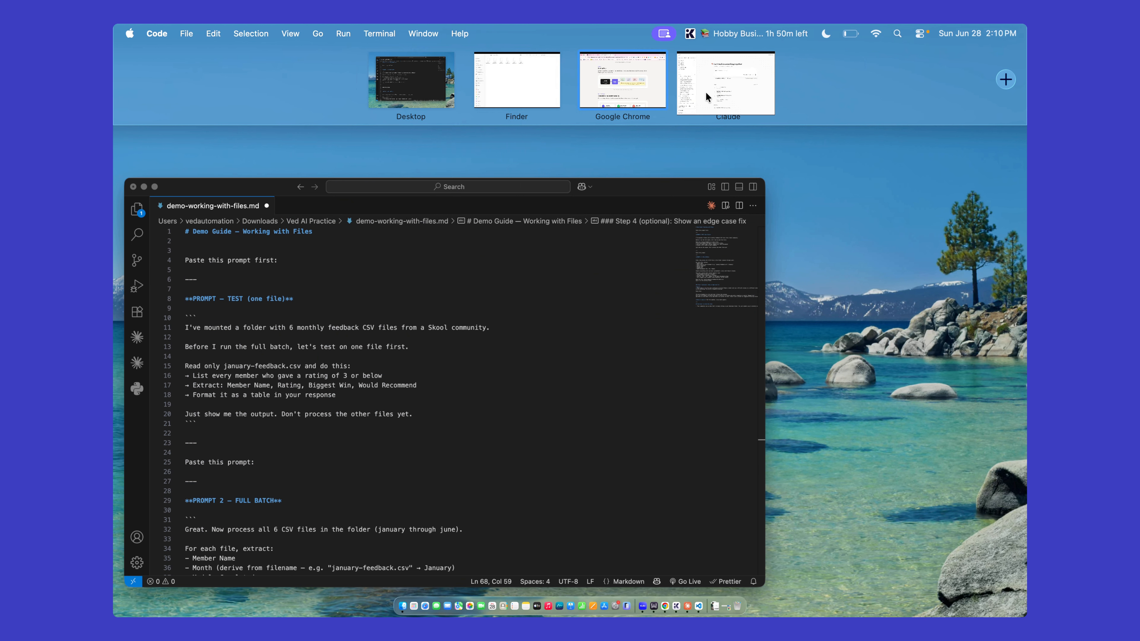
click(705, 92)
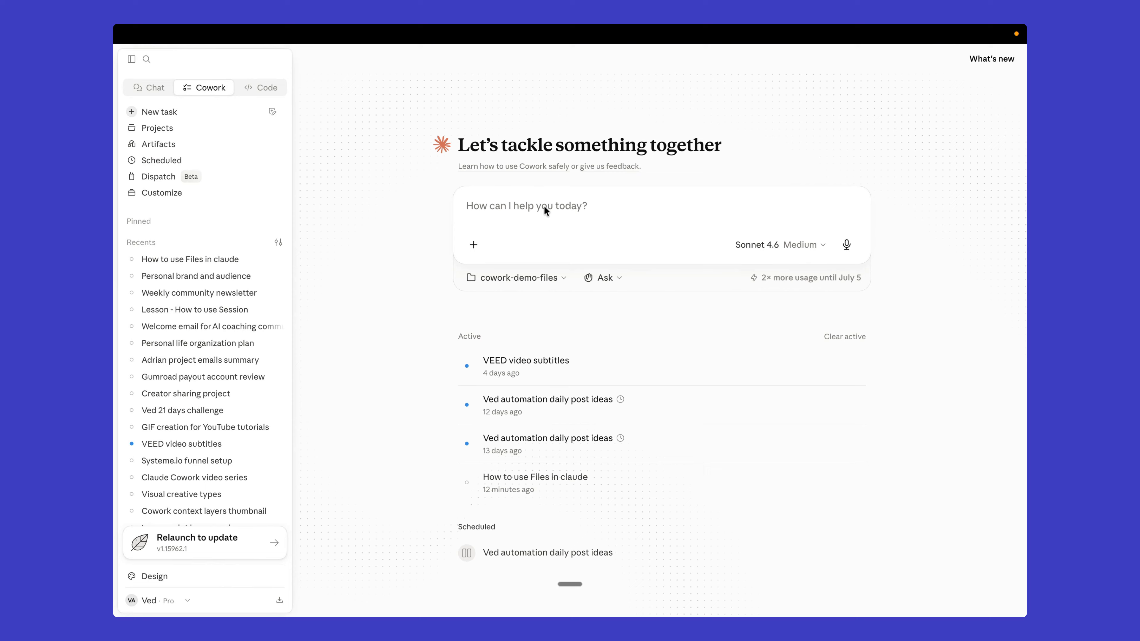
click(189, 309)
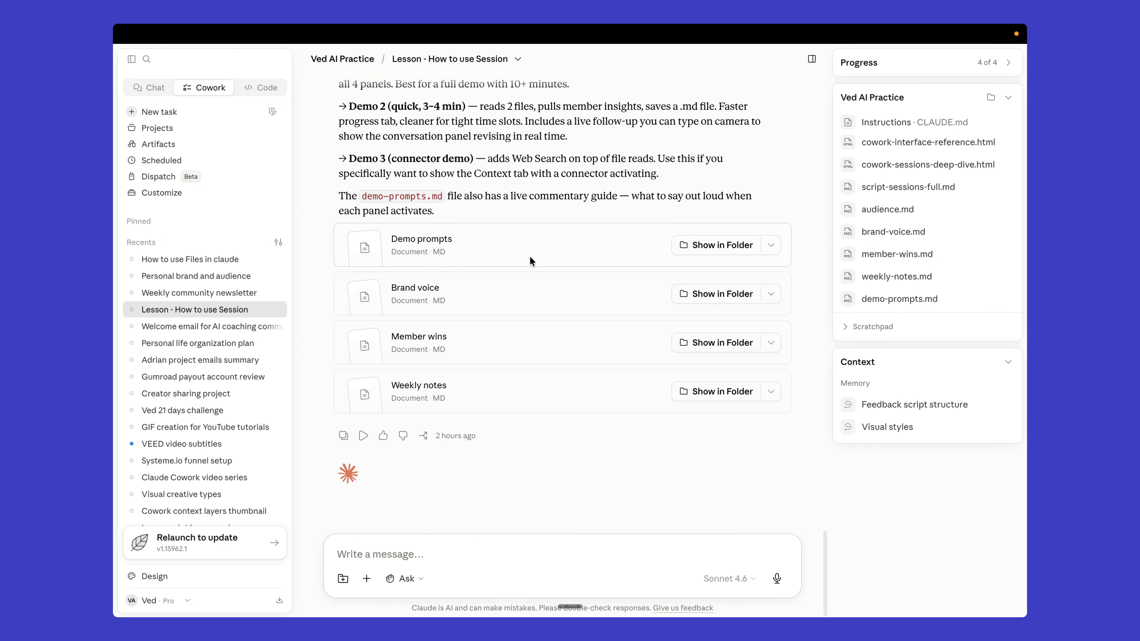
scroll(530, 256, up, 3)
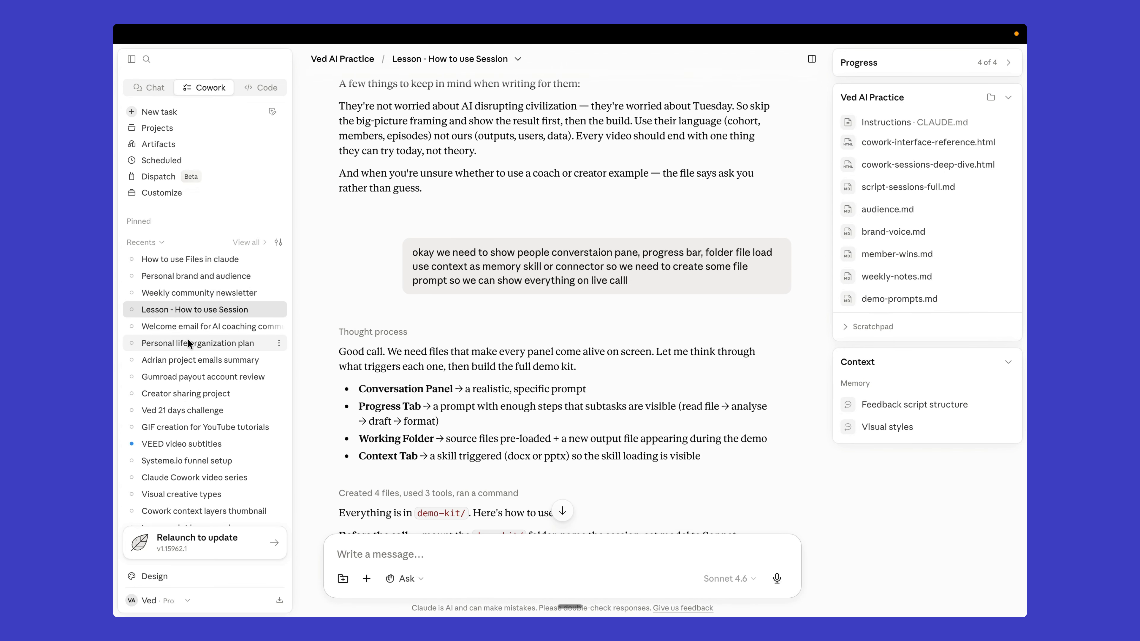
click(192, 260)
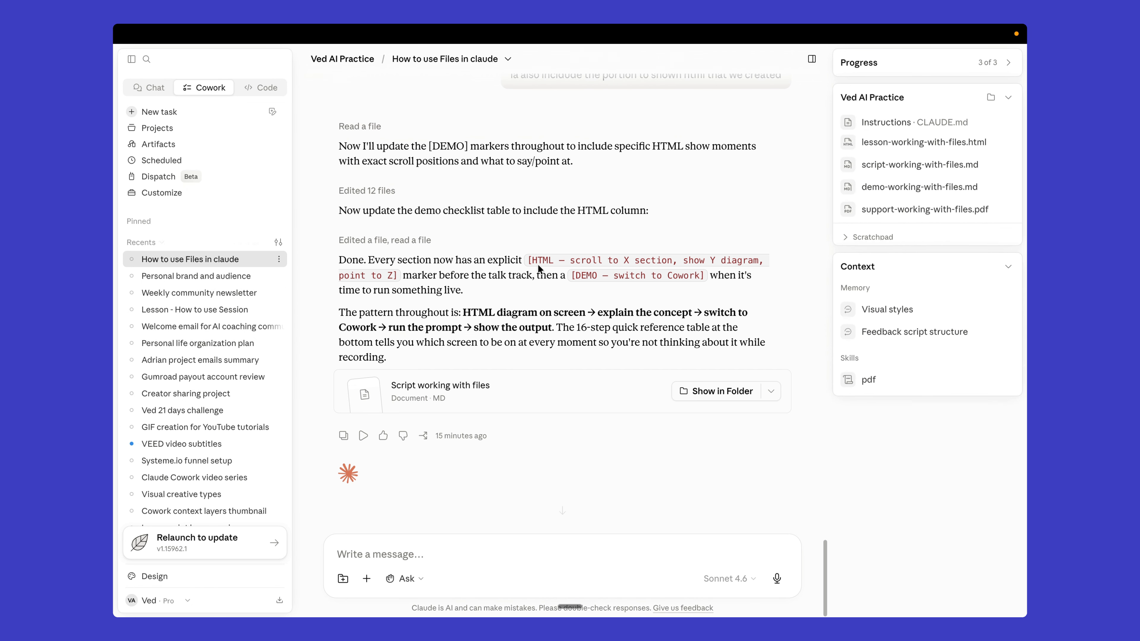
scroll(546, 265, up, 6)
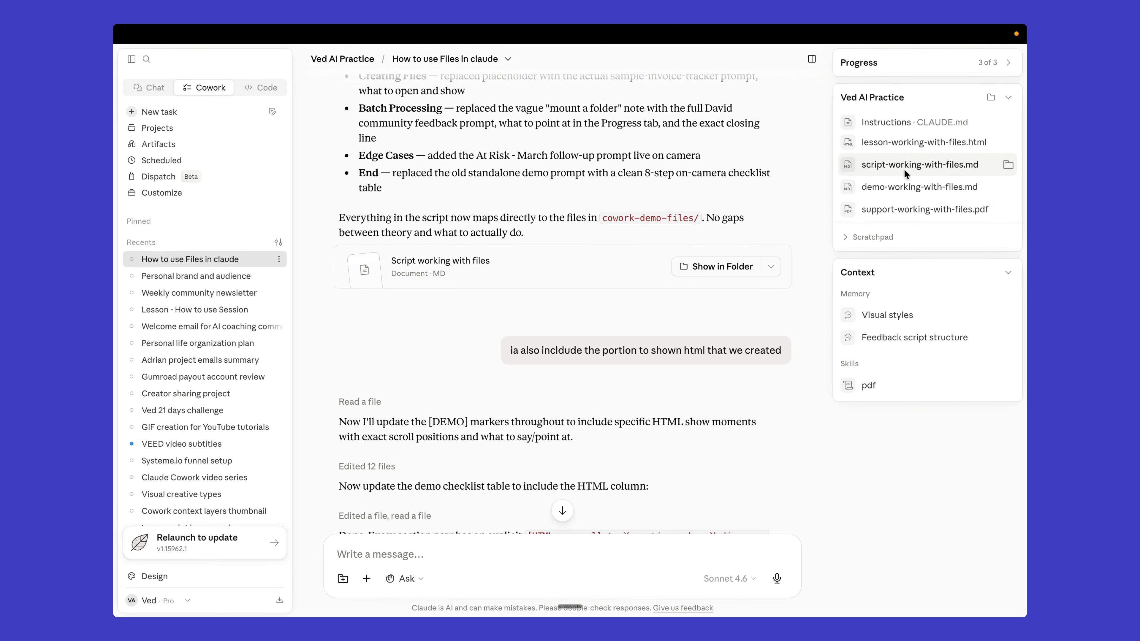
click(1010, 167)
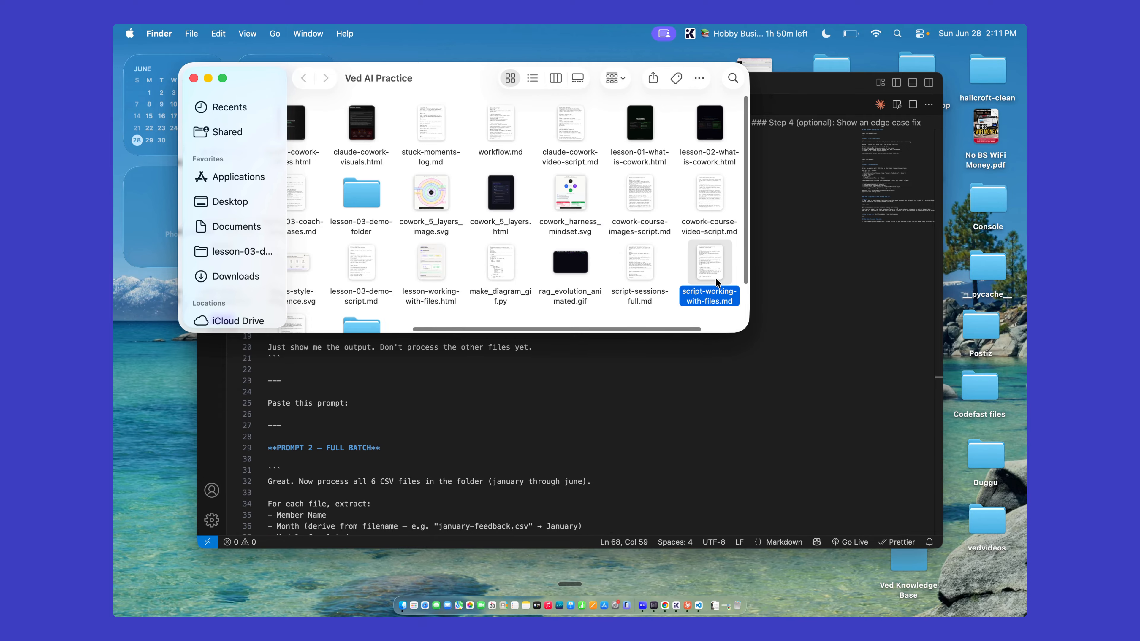
- Close the Ved AI Practice Finder window and switch to the lesson page in Chrome to review the Creating Files section
click(193, 78)
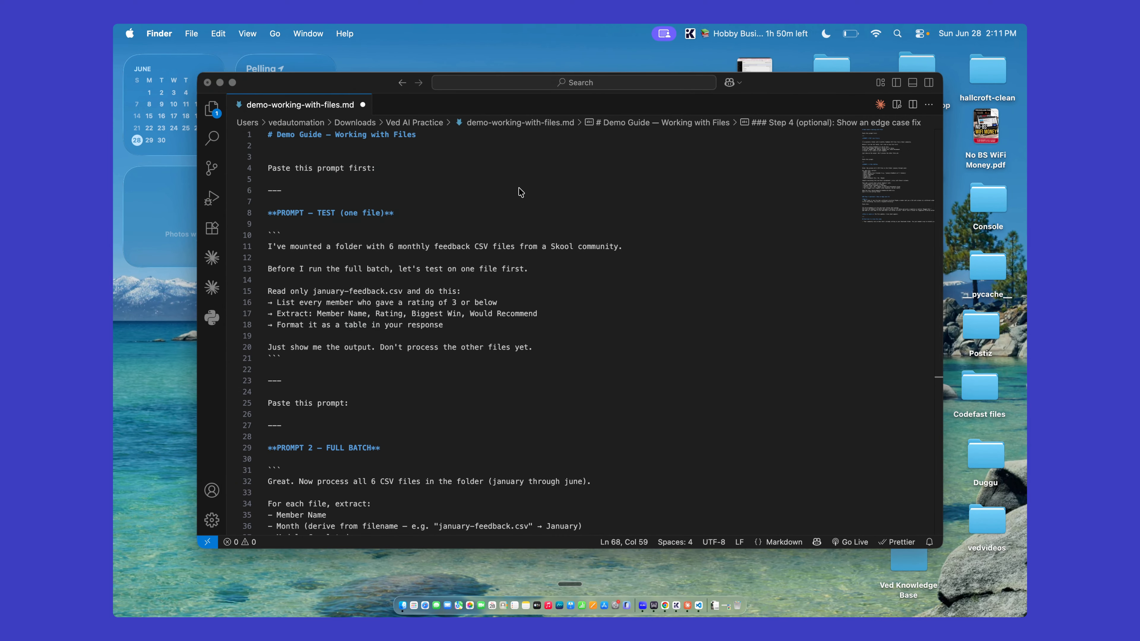
key(ctrl+Up)
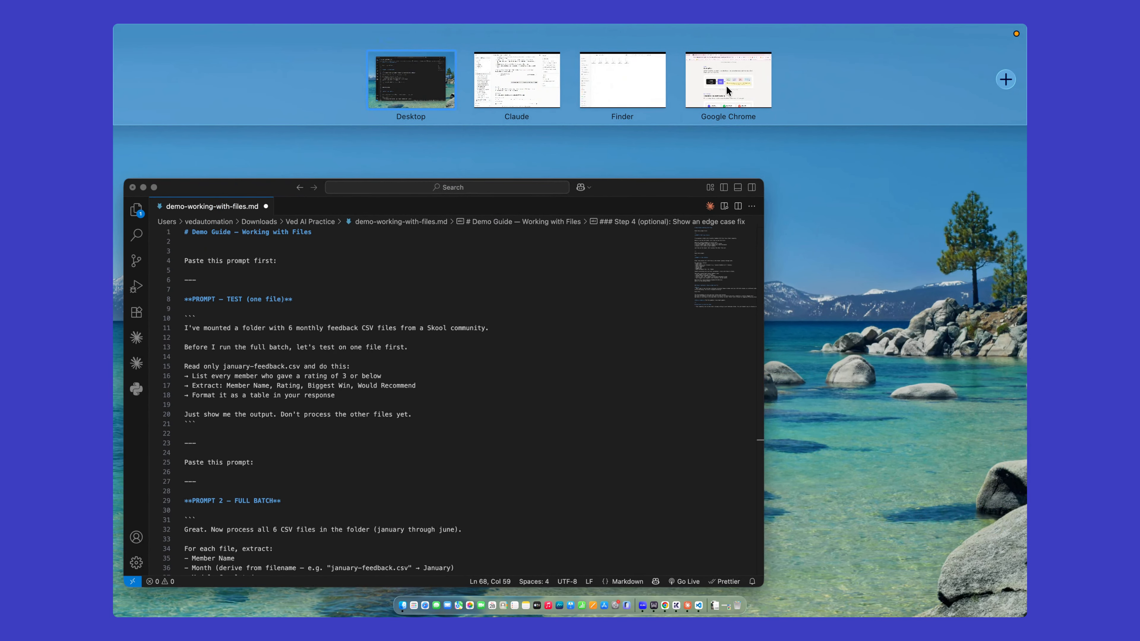
click(726, 85)
scroll(556, 287, down, 1)
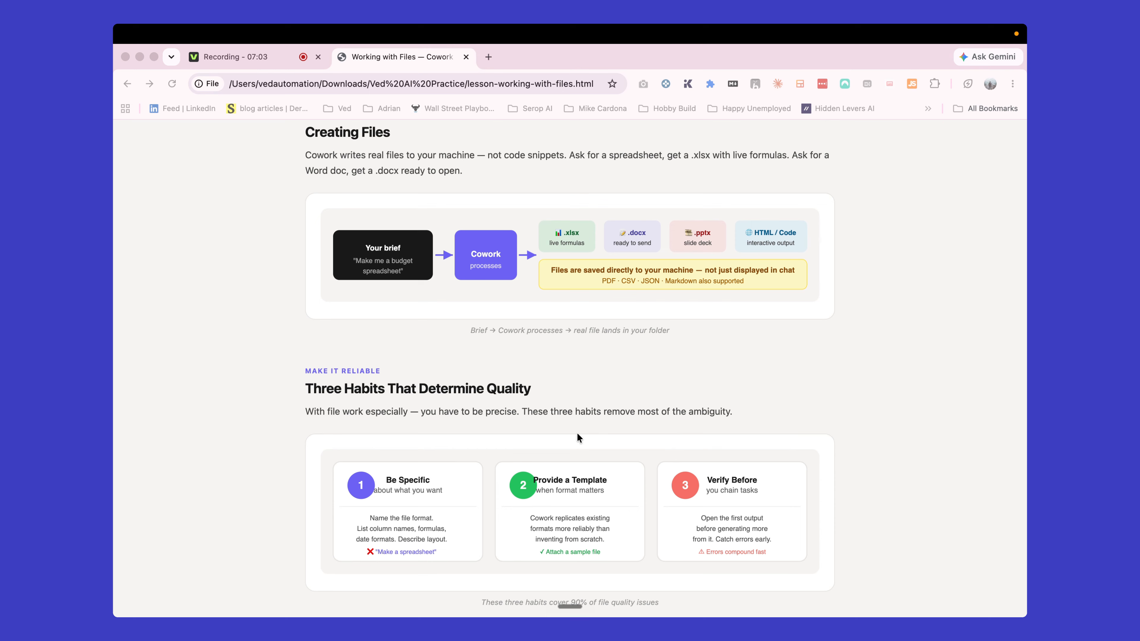
- Switch back to Claude and start a new Cowork task
key(ctrl+Up)
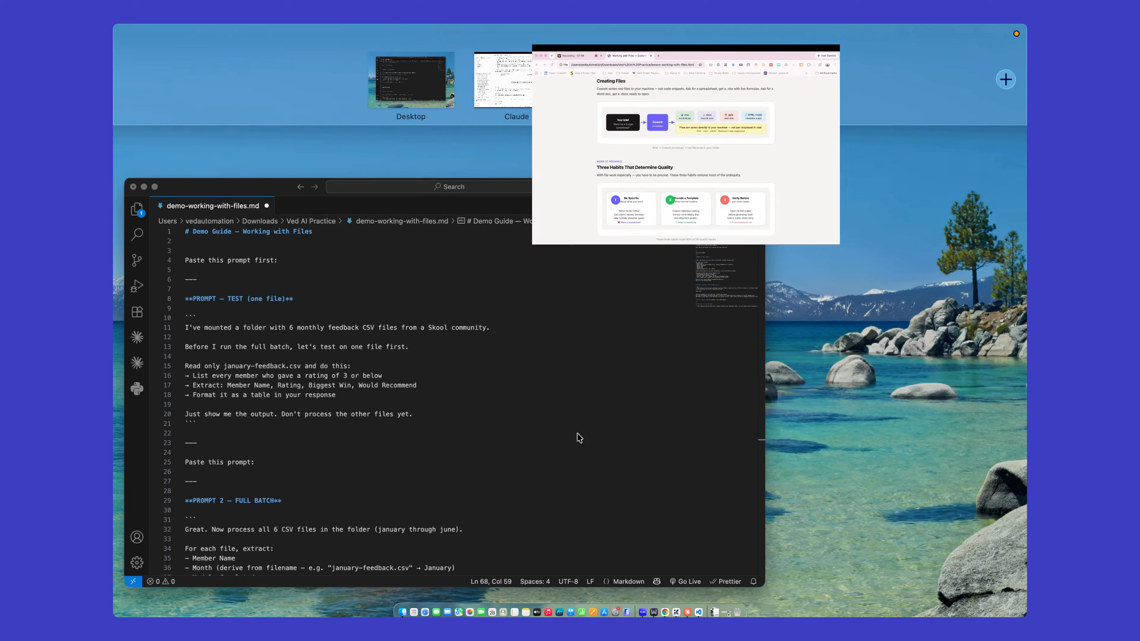
click(540, 99)
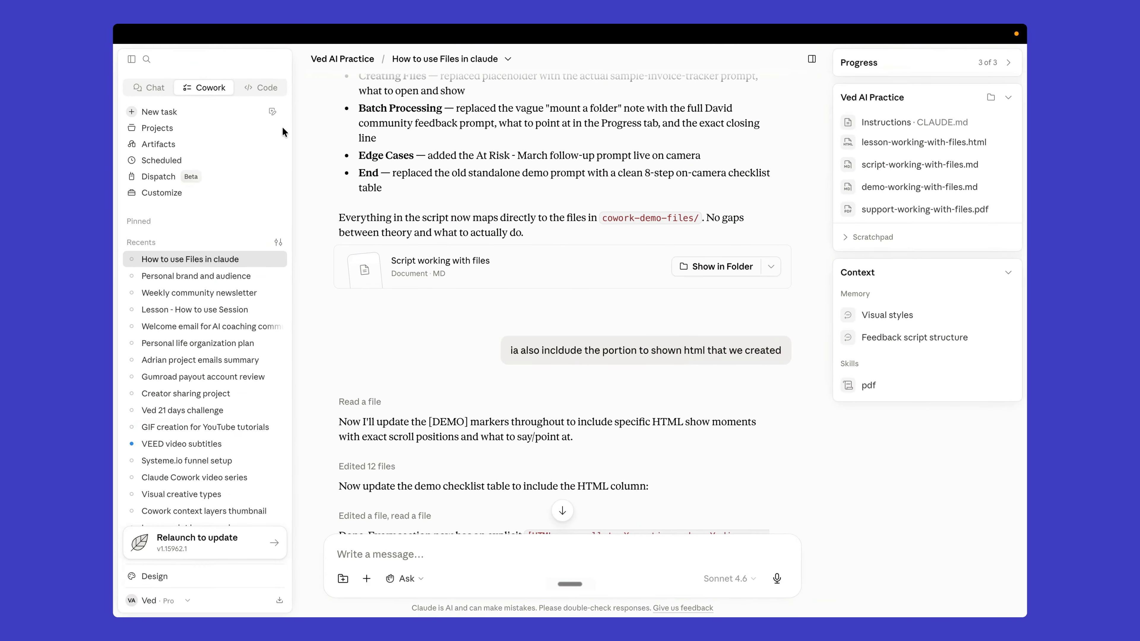
click(175, 114)
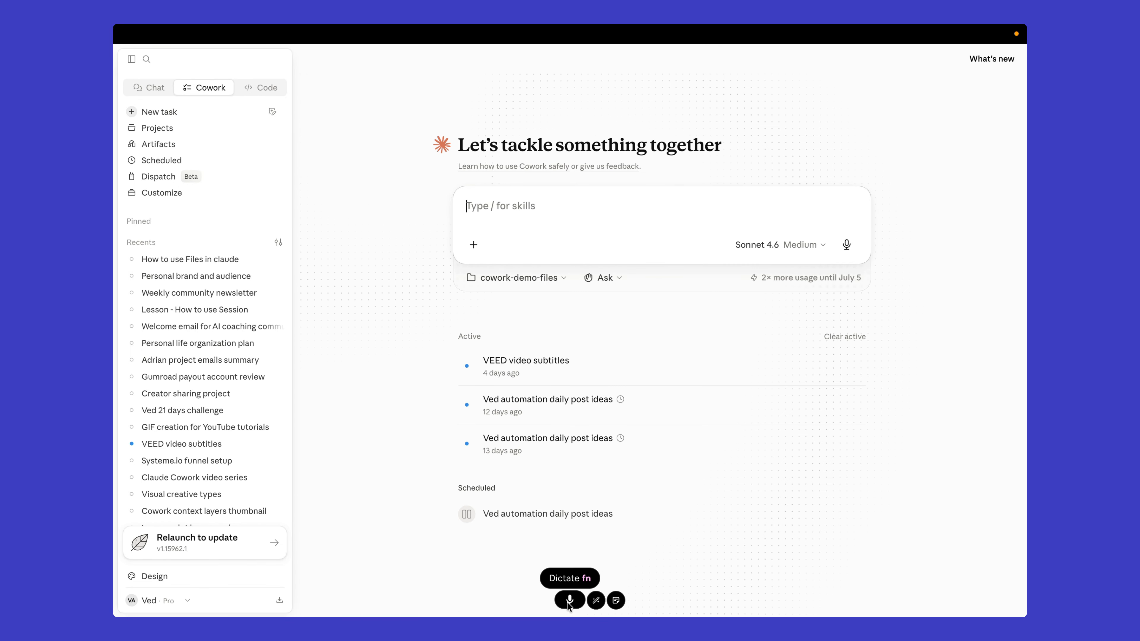
- Prompt Claude for an Excel file: Client name, Invoice date, Amount due in USD (summed), Payment status, three fictional rows, saved as sample invoicetracker.xlx in the working folder
click(569, 605)
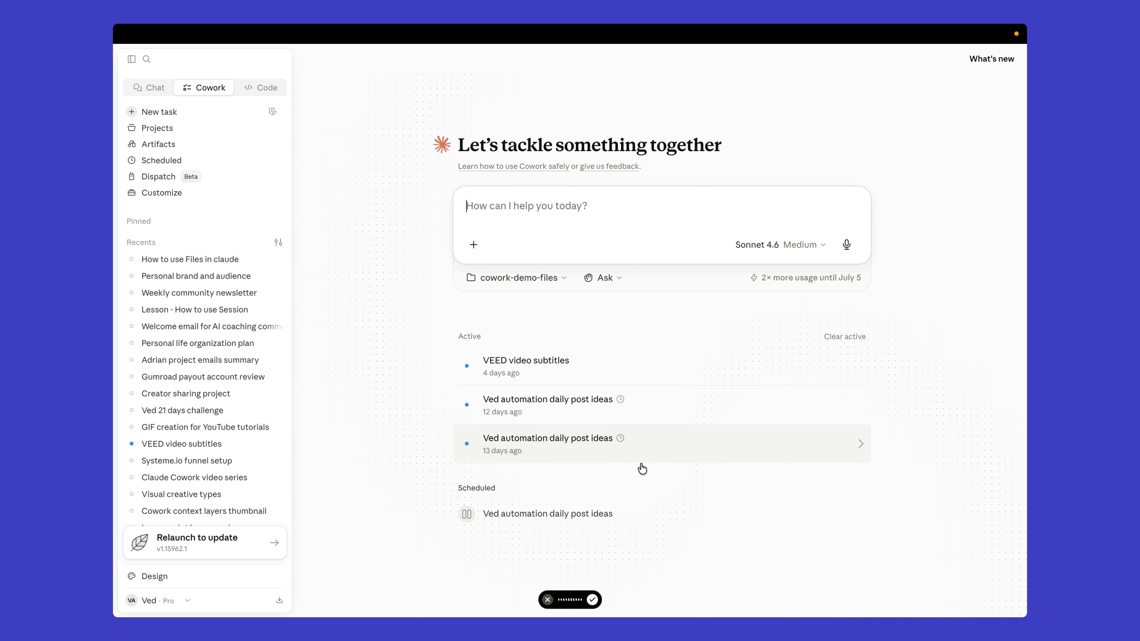
click(593, 600)
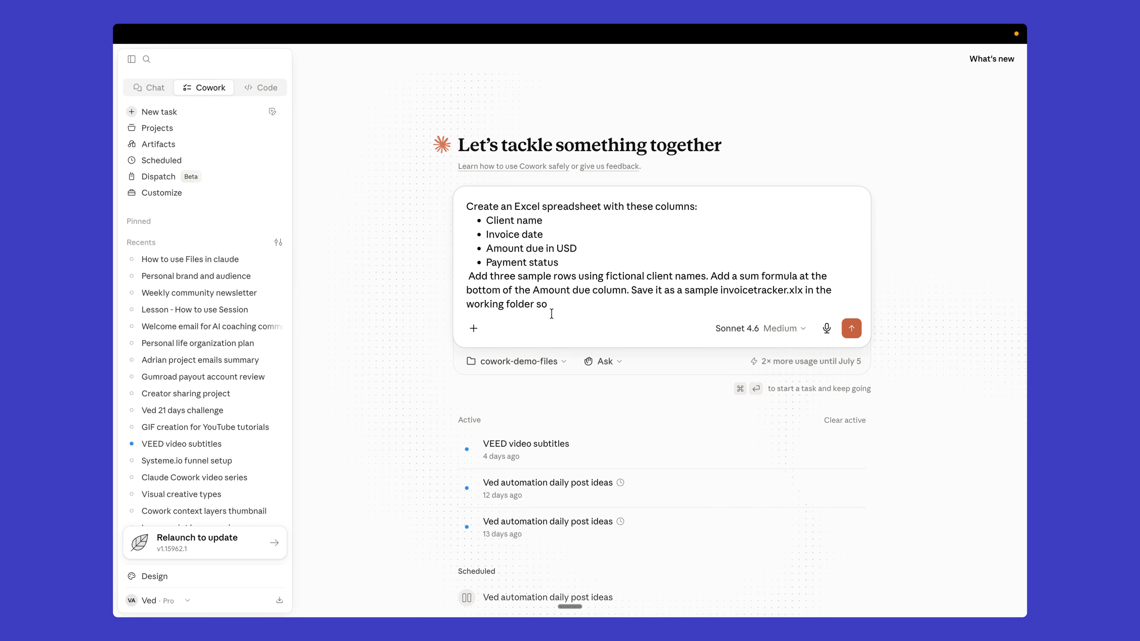
key(BackSpace)
key(BackSpace)
key(Return)
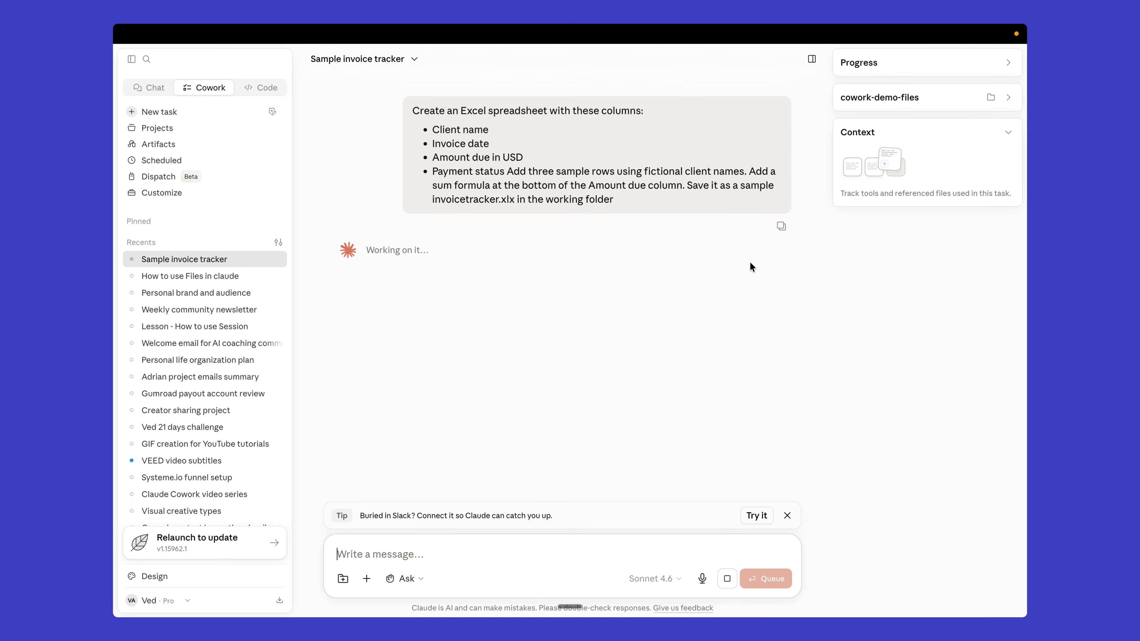
- Expand the task's cowork-demo-files folder, and open sample_invoicetracker.xlsx from Finder in Numbers to check the created spreadsheet, closing it when done
click(867, 100)
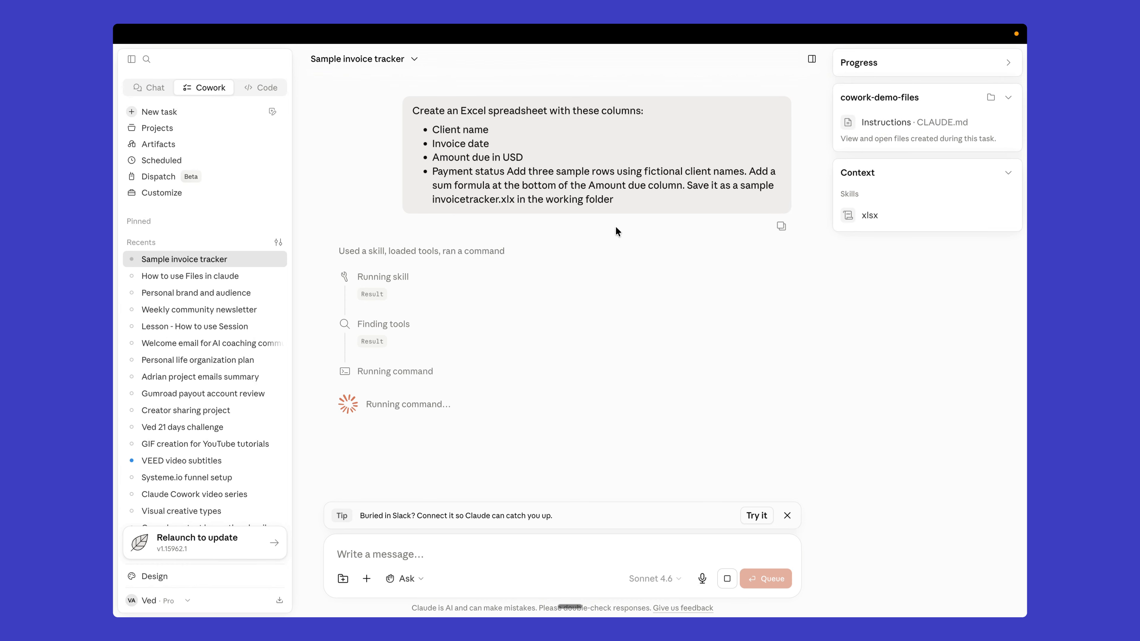
scroll(616, 227, down, 2)
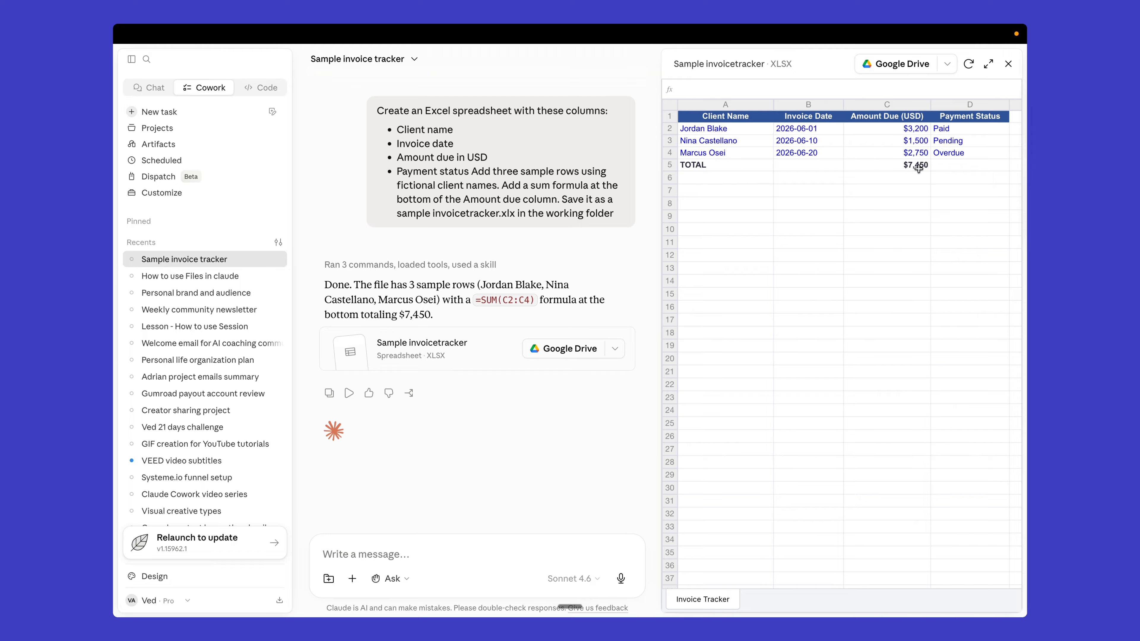
key(ctrl+Up)
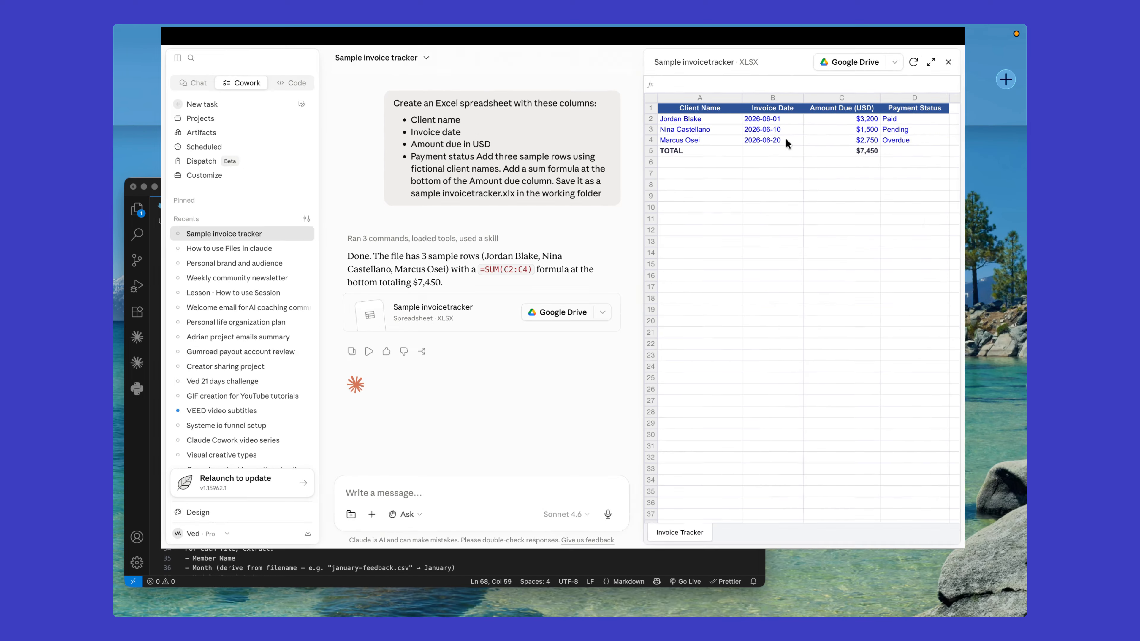
click(610, 95)
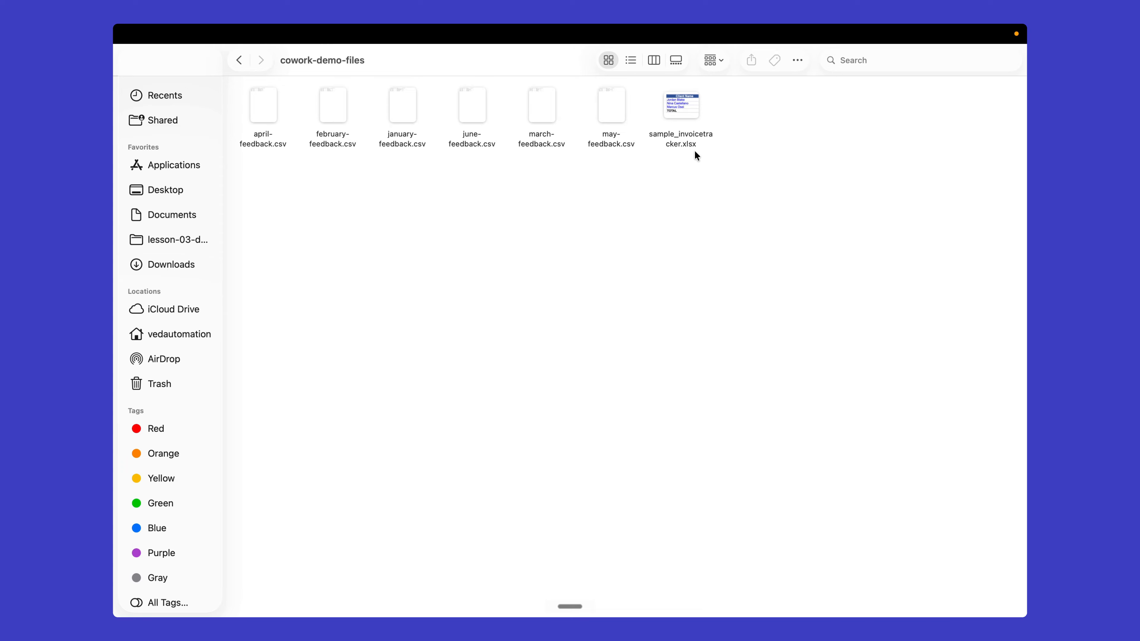
click(683, 115)
double_click(682, 115)
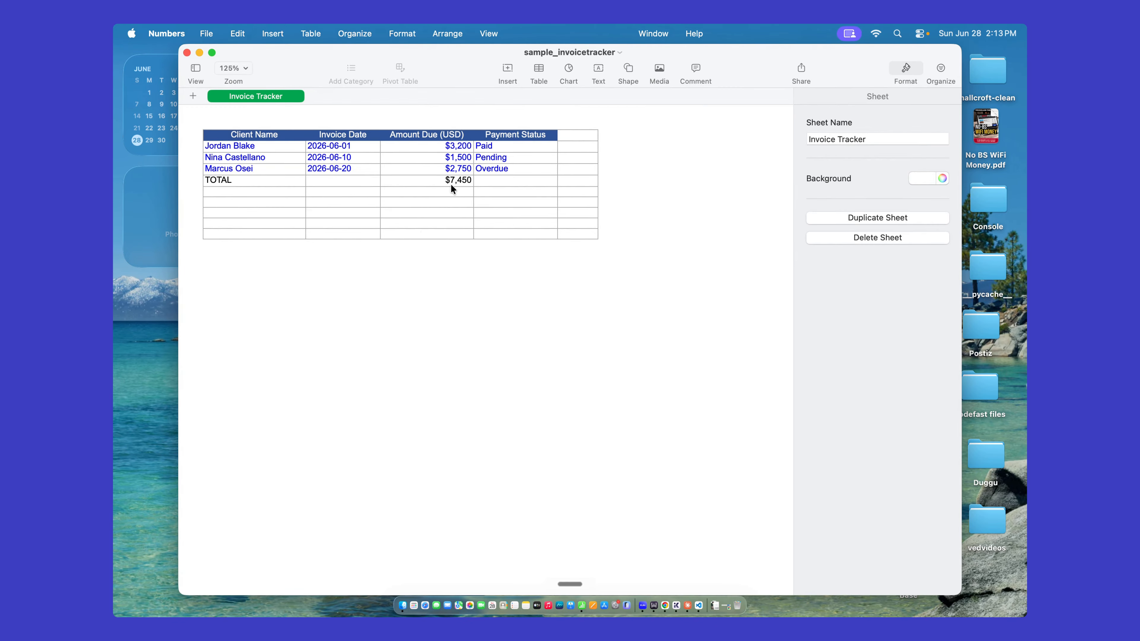
click(187, 52)
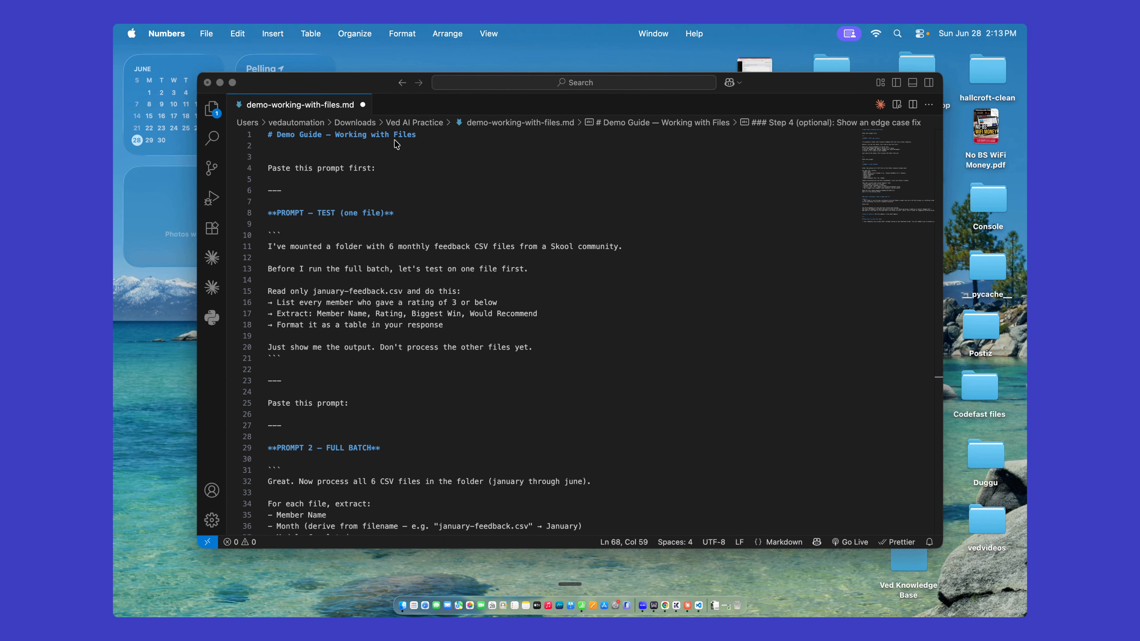
- Return to Claude and close the invoice tracker spreadsheet preview
key(ctrl+Up)
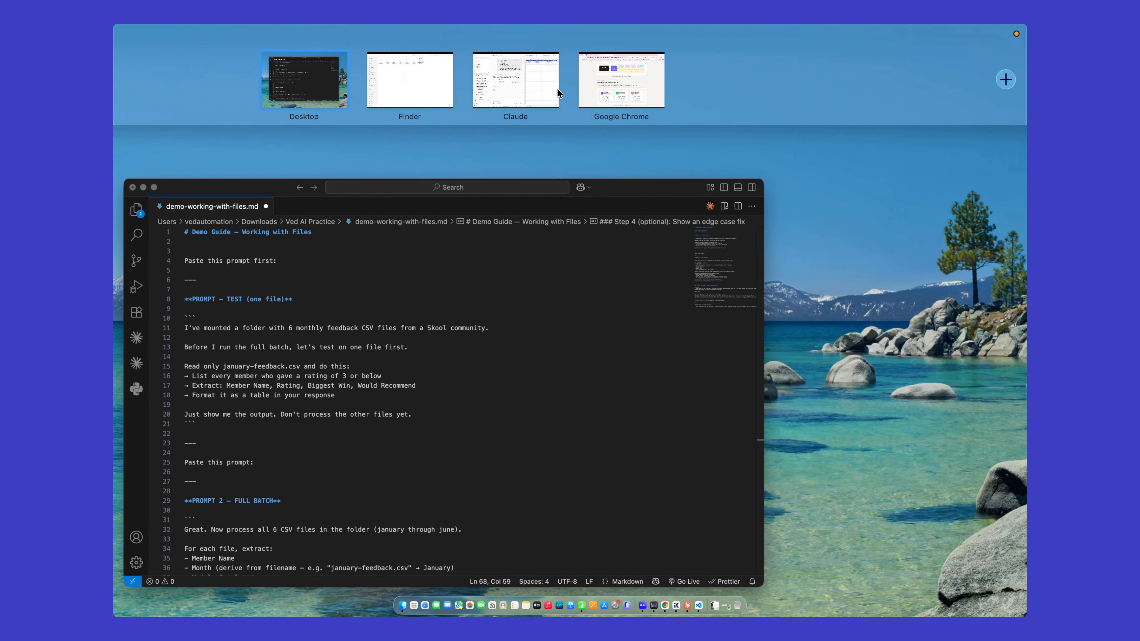
click(518, 90)
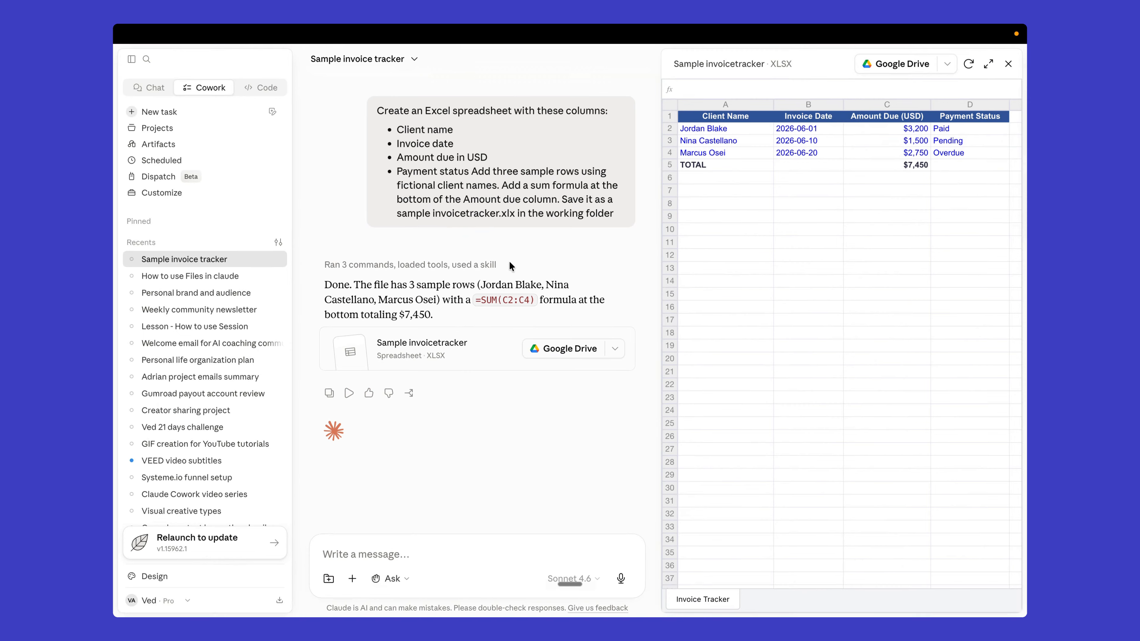
click(1008, 64)
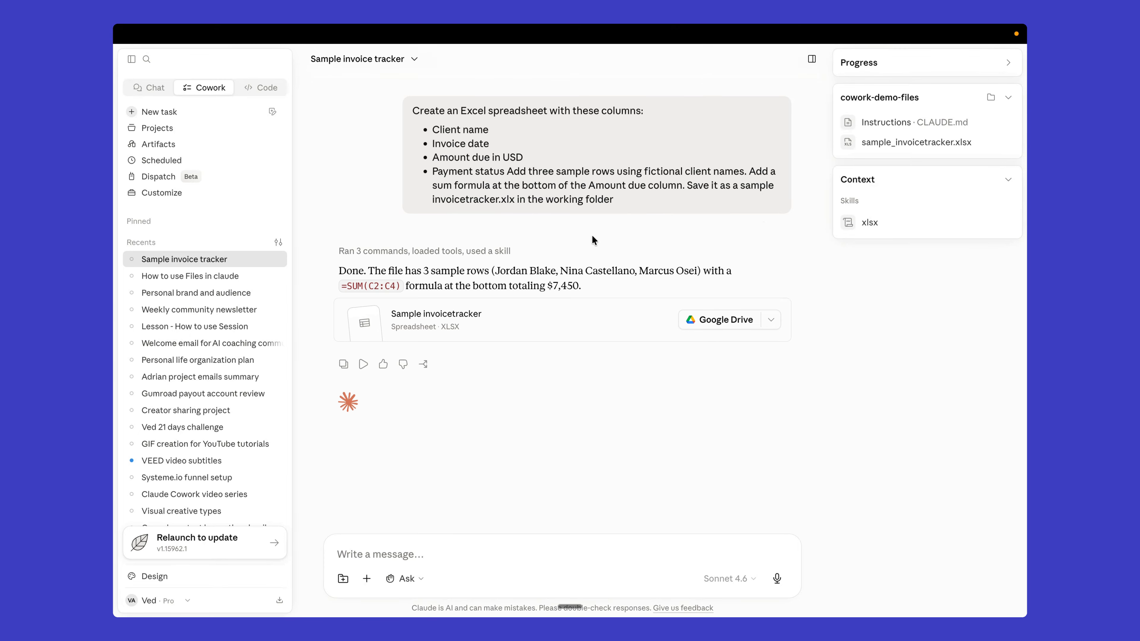
- Switch to the lesson page in Chrome and read the Three Habits That Determine Quality section
key(ctrl+Up)
click(686, 84)
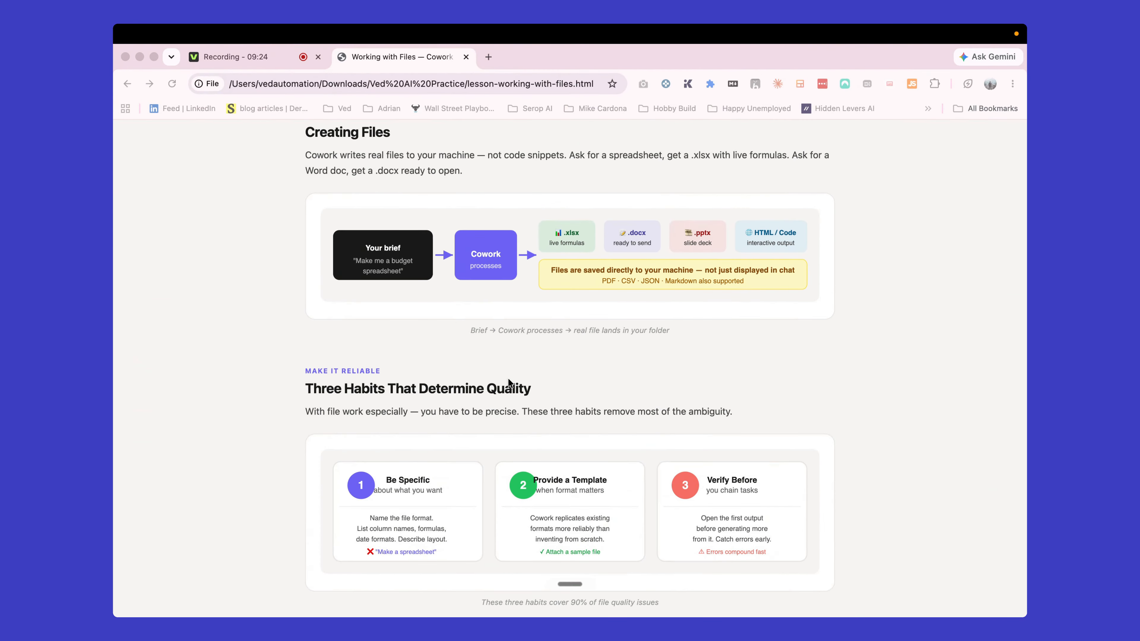
scroll(508, 382, down, 5)
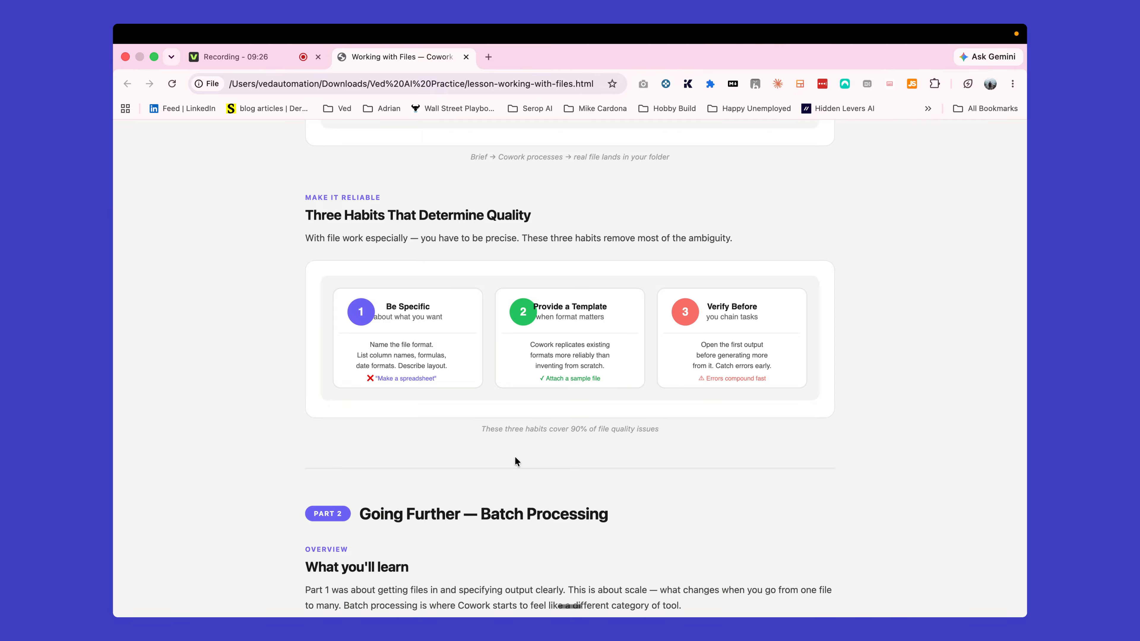
scroll(517, 461, up, 2)
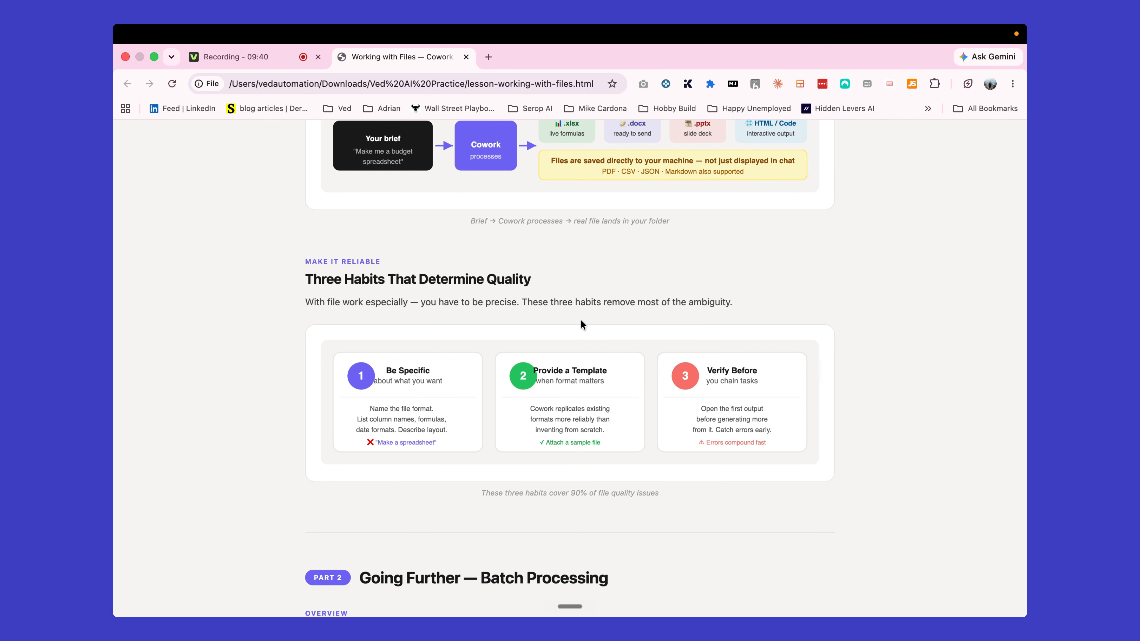
scroll(581, 320, down, 1)
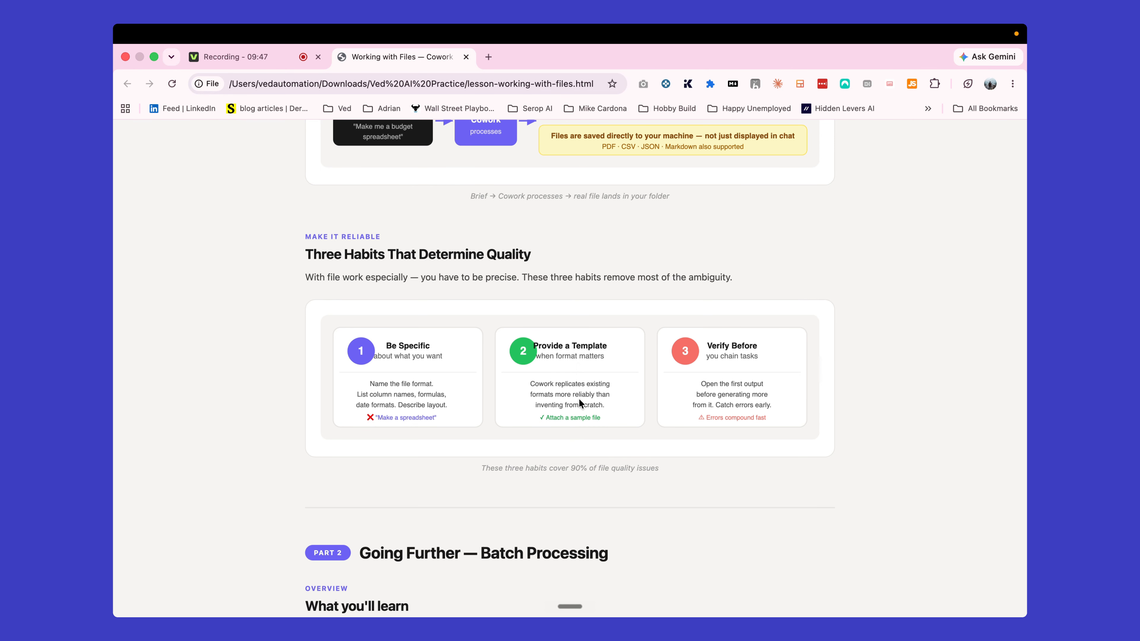
- Return to the Sample invoice tracker task in Claude and highlight the currency and the file name invoicetracker.xlx in the prompt
key(ctrl+Up)
click(654, 105)
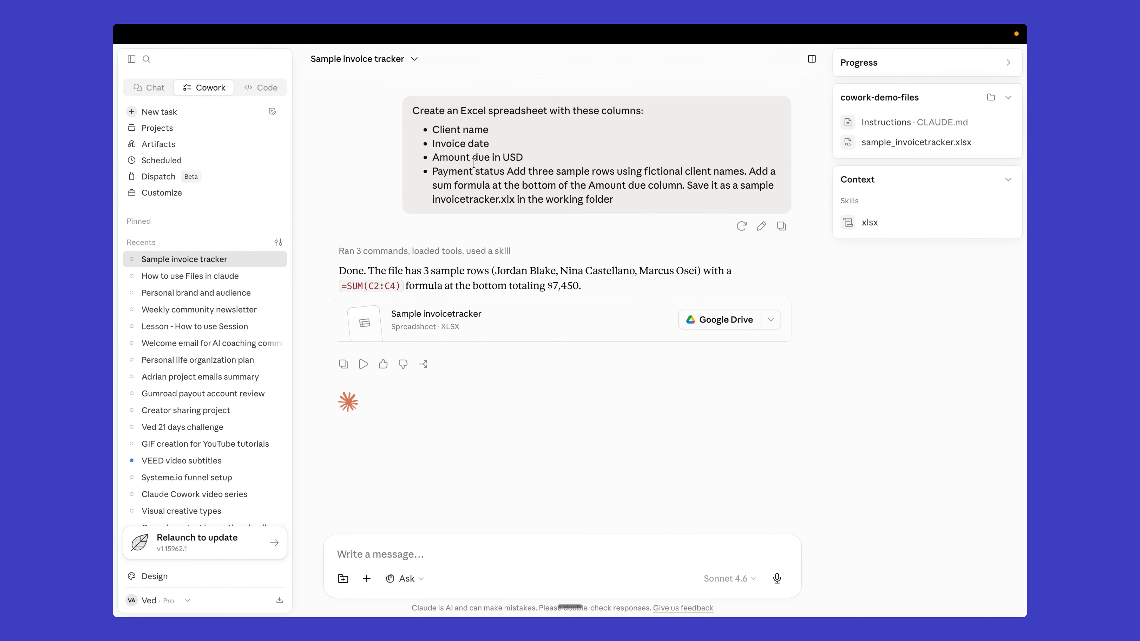
drag(501, 158, 525, 161)
click(525, 161)
drag(515, 201, 431, 199)
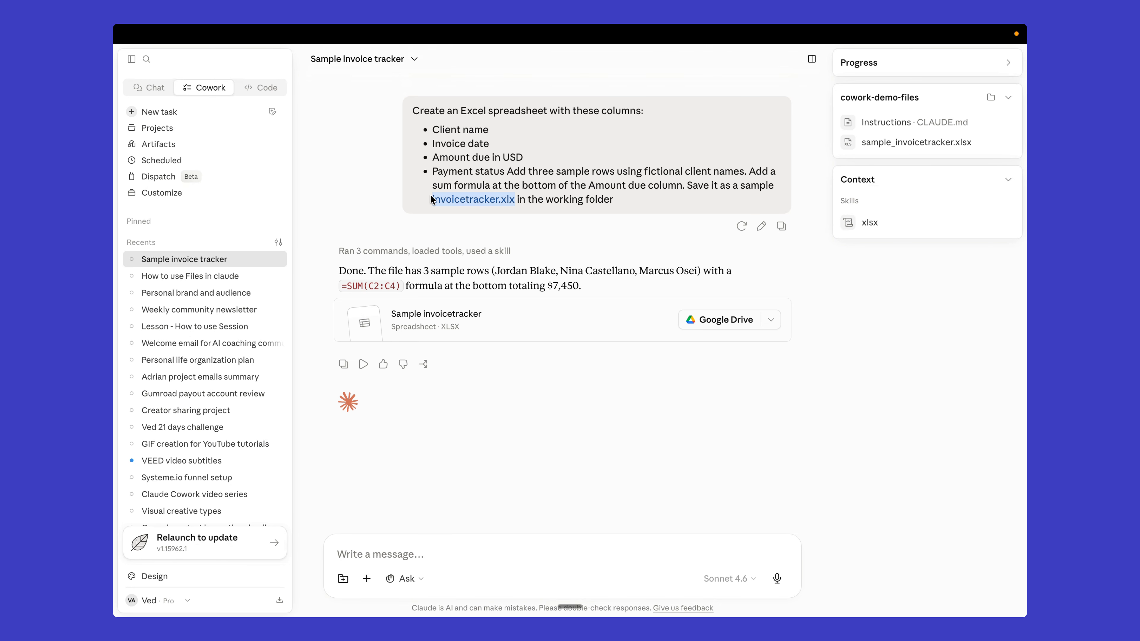
- Switch back to the lesson page in Chrome and review the three habits and the start of the Batch Processing part
key(ctrl+Up)
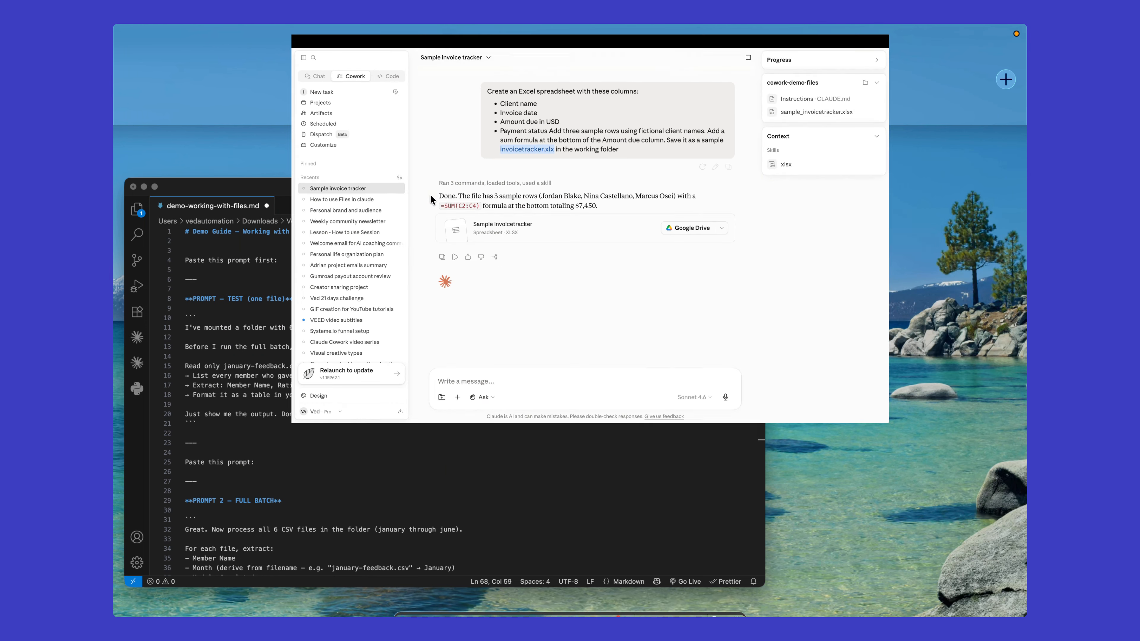
click(722, 104)
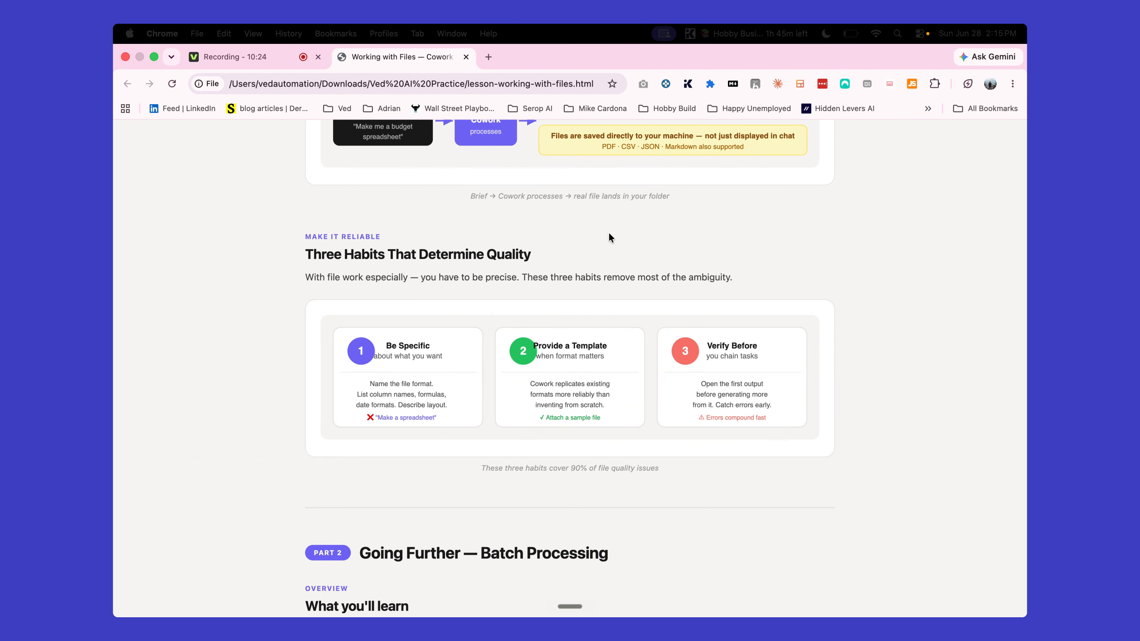
scroll(554, 285, down, 5)
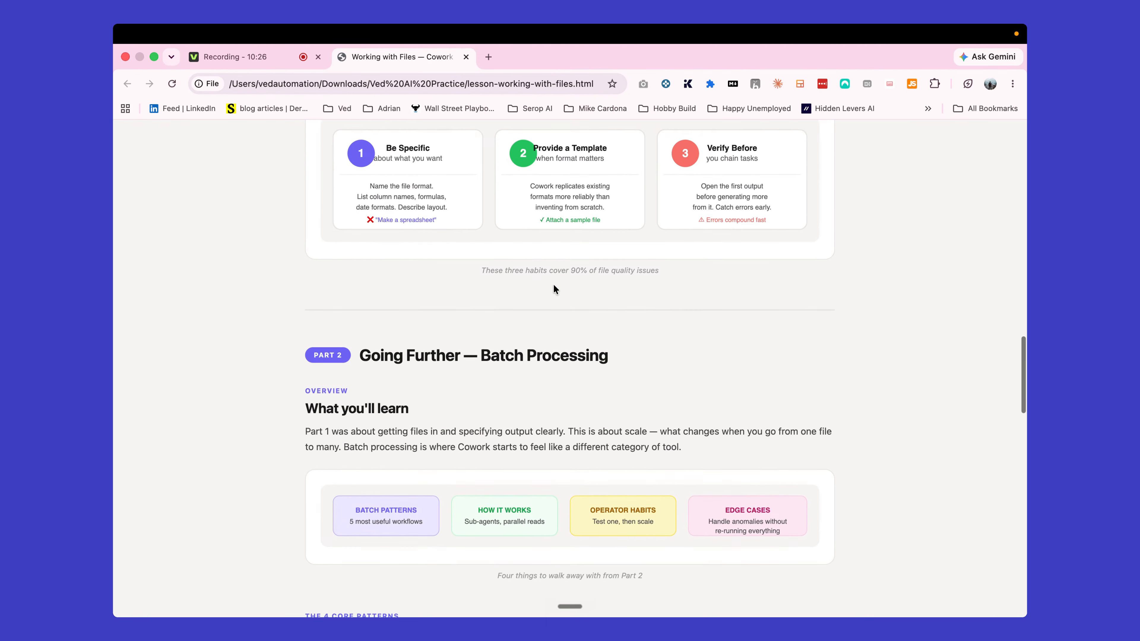
scroll(555, 289, up, 2)
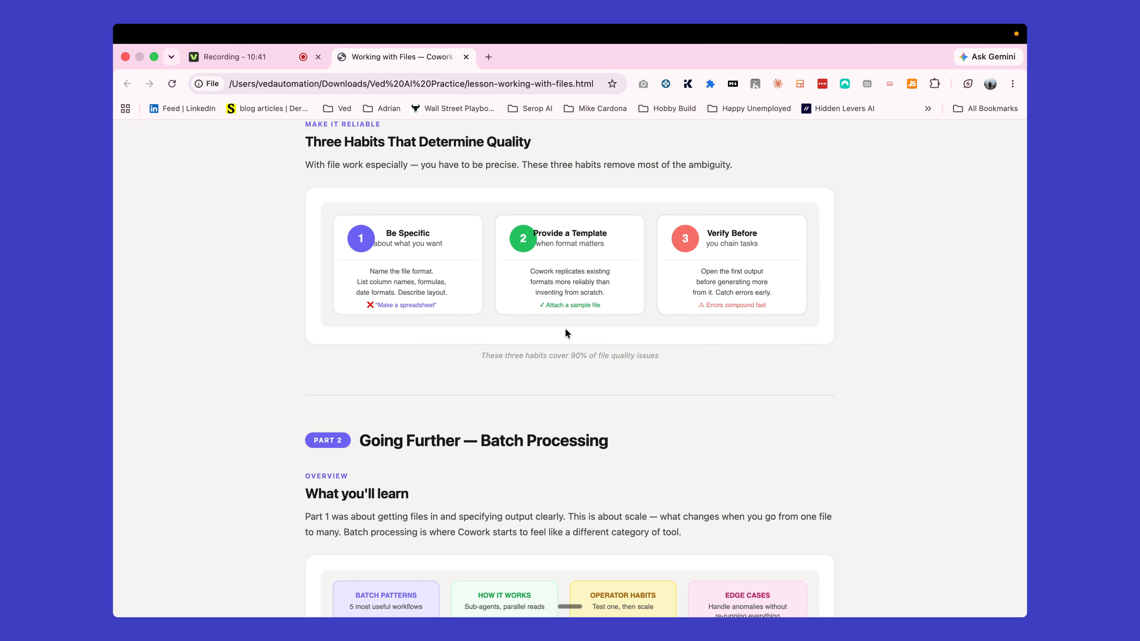
scroll(566, 337, up, 1)
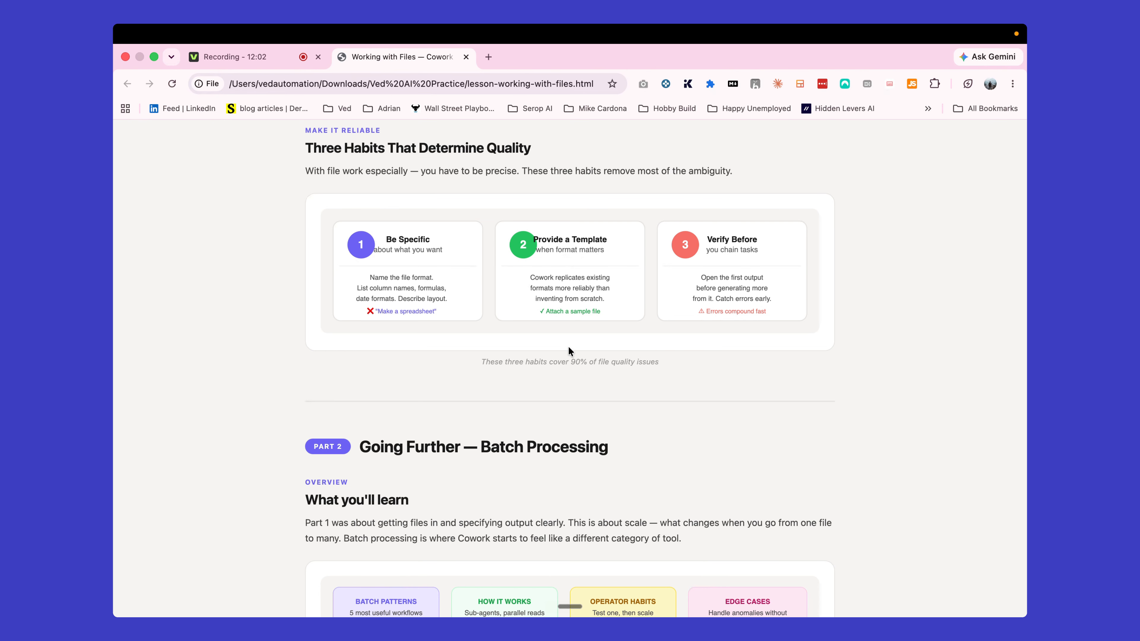
- Return to Claude, expand the task's Progress section, and inspect the executed commands in the Sample invoice tracker response before collapsing them
key(ctrl+Up)
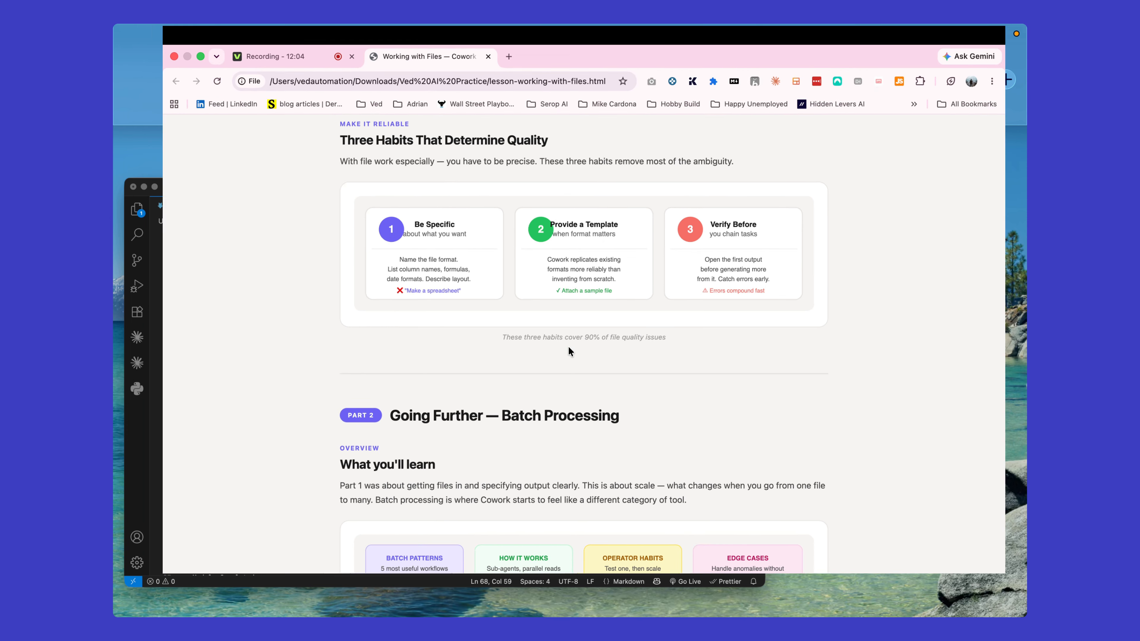
click(619, 121)
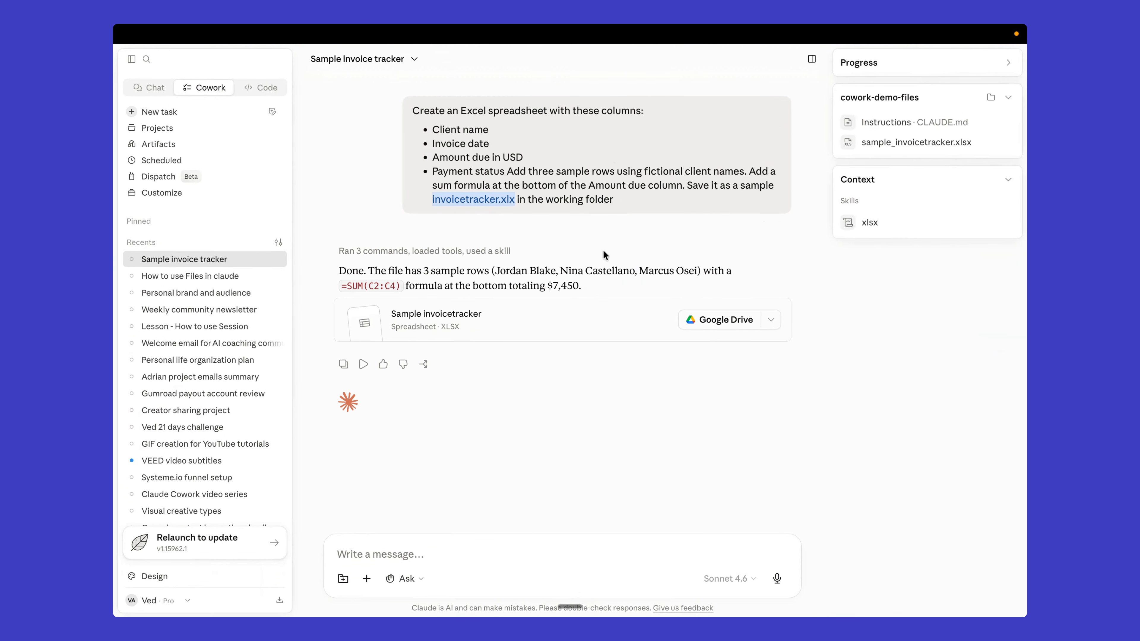
click(880, 66)
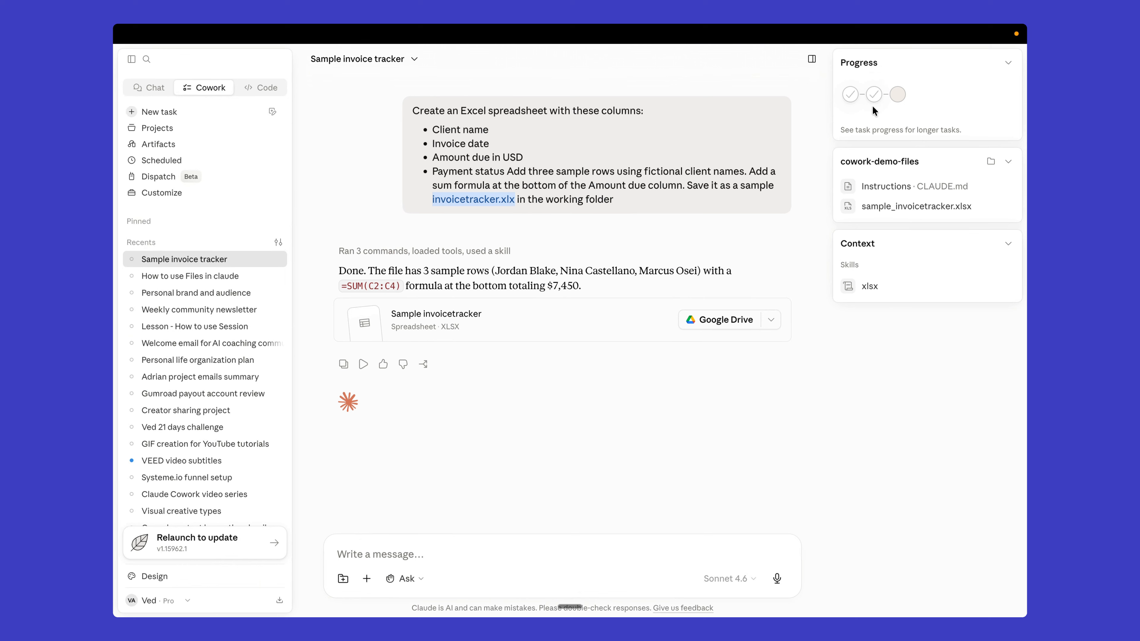
mouse_move(786, 212)
click(691, 246)
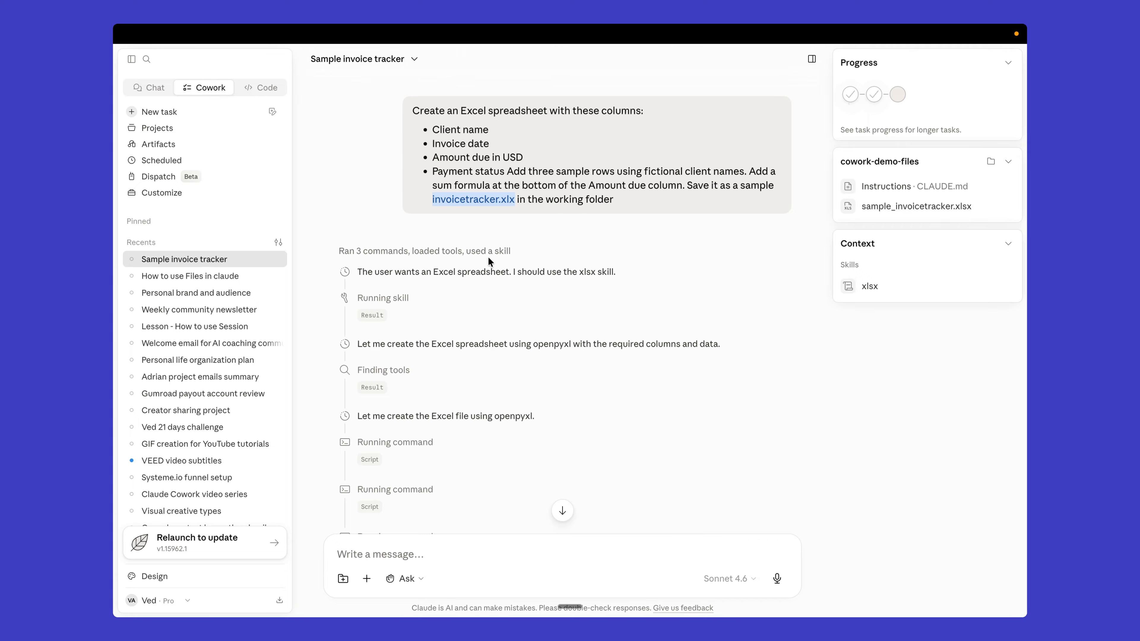
click(514, 250)
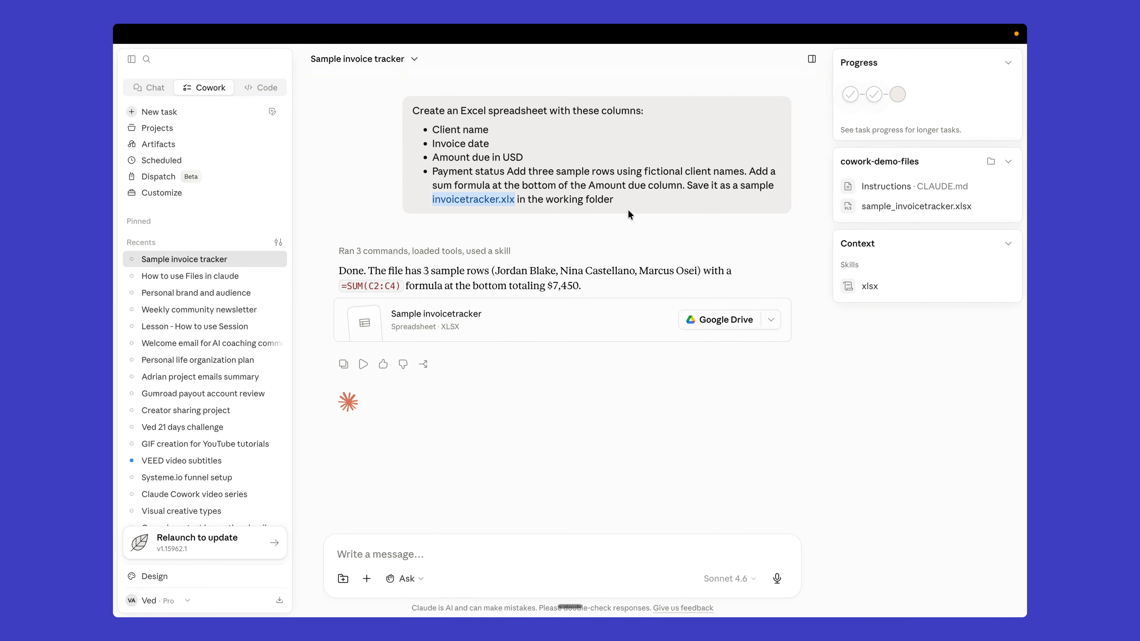
click(539, 235)
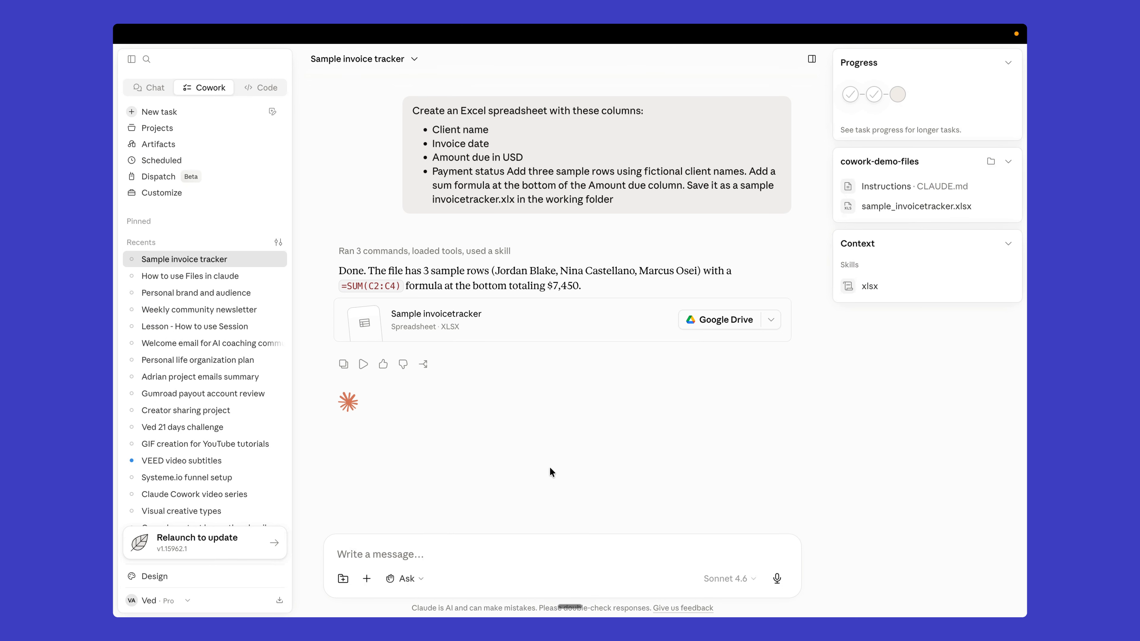
- Switch to the lesson page in Chrome and read from the Part 2 overview to the Batch Processing Patterns section
key(ctrl+Up)
click(702, 93)
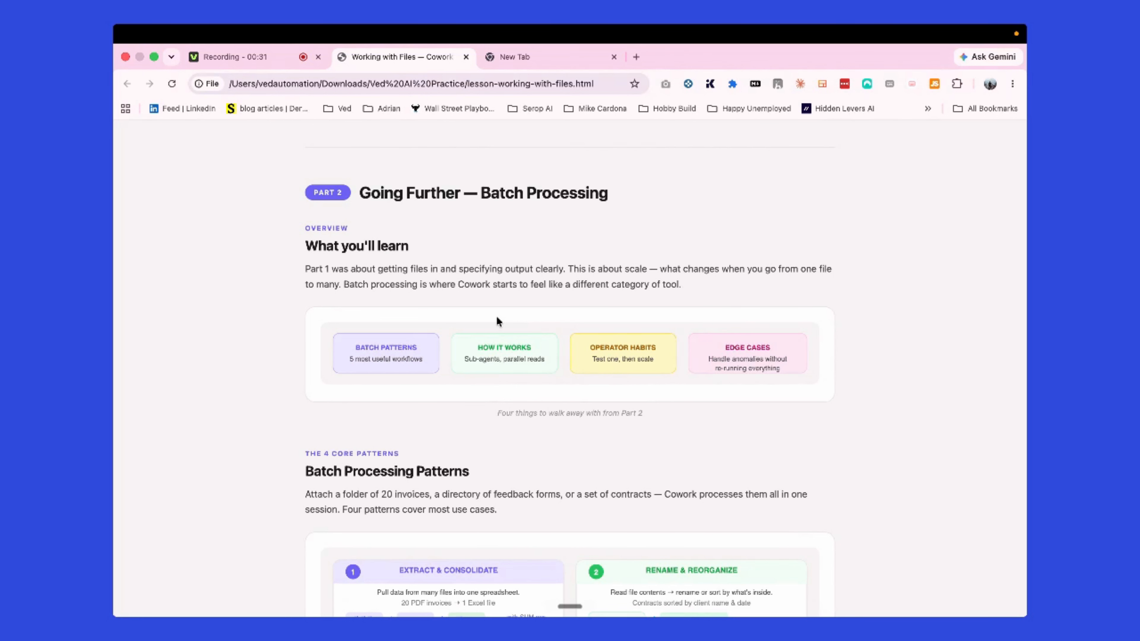
scroll(496, 320, down, 5)
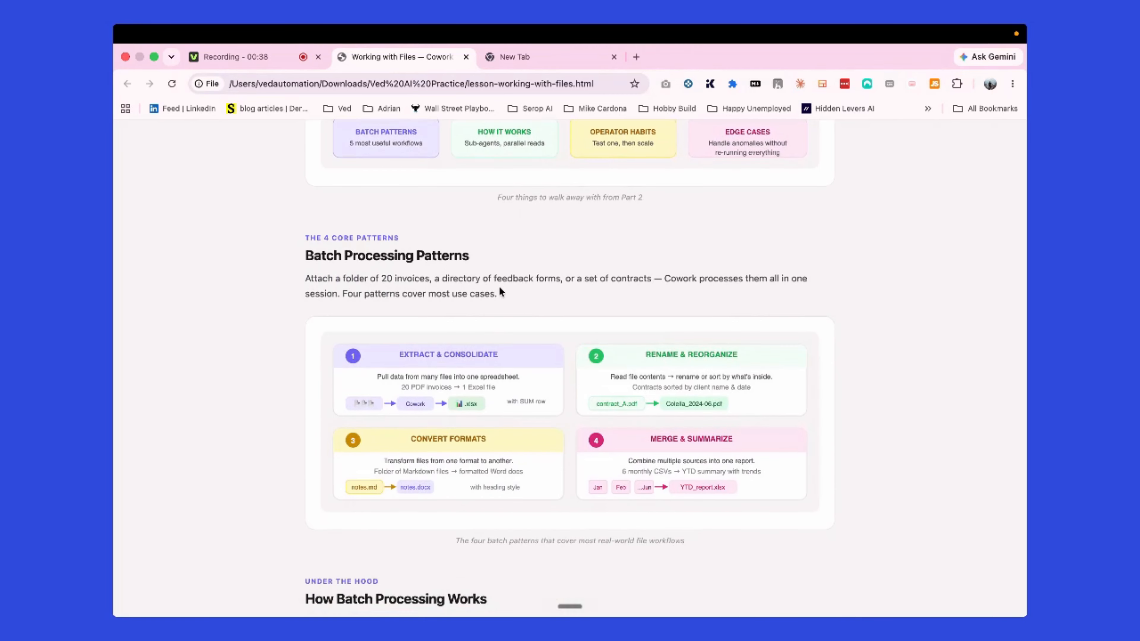
- Switch back to Claude and start a new Cowork task
key(ctrl+Up)
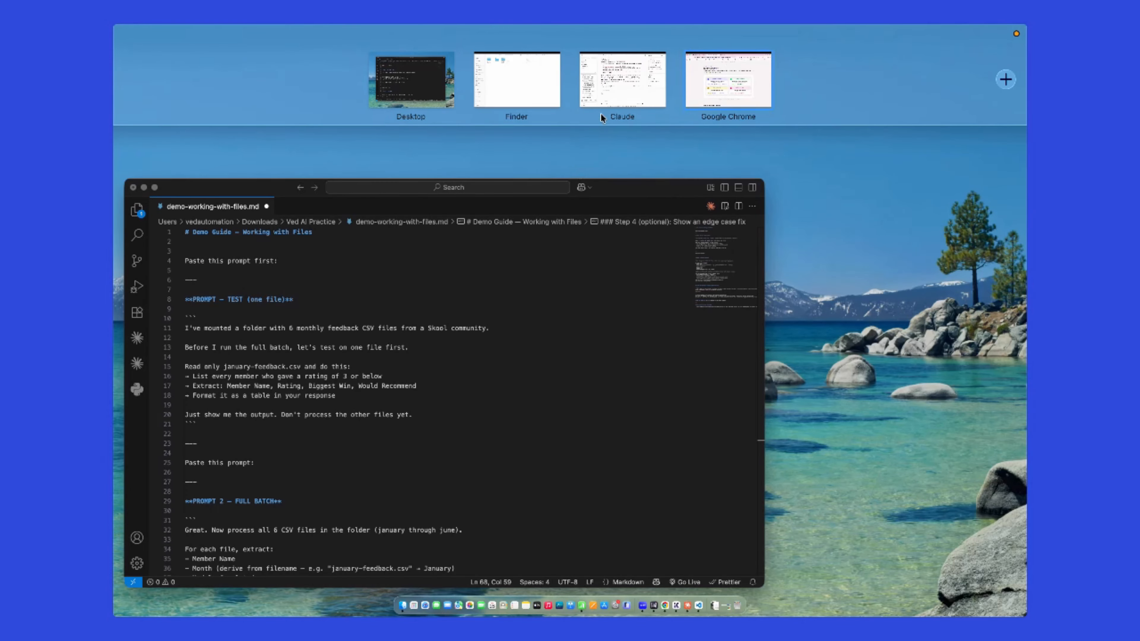
click(604, 104)
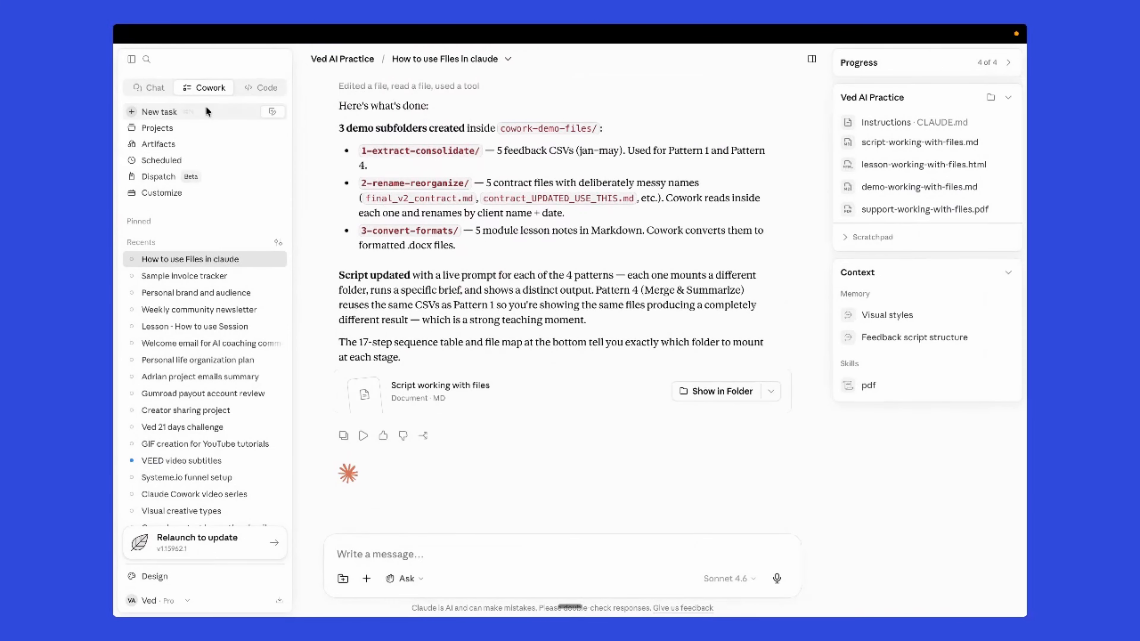
click(199, 110)
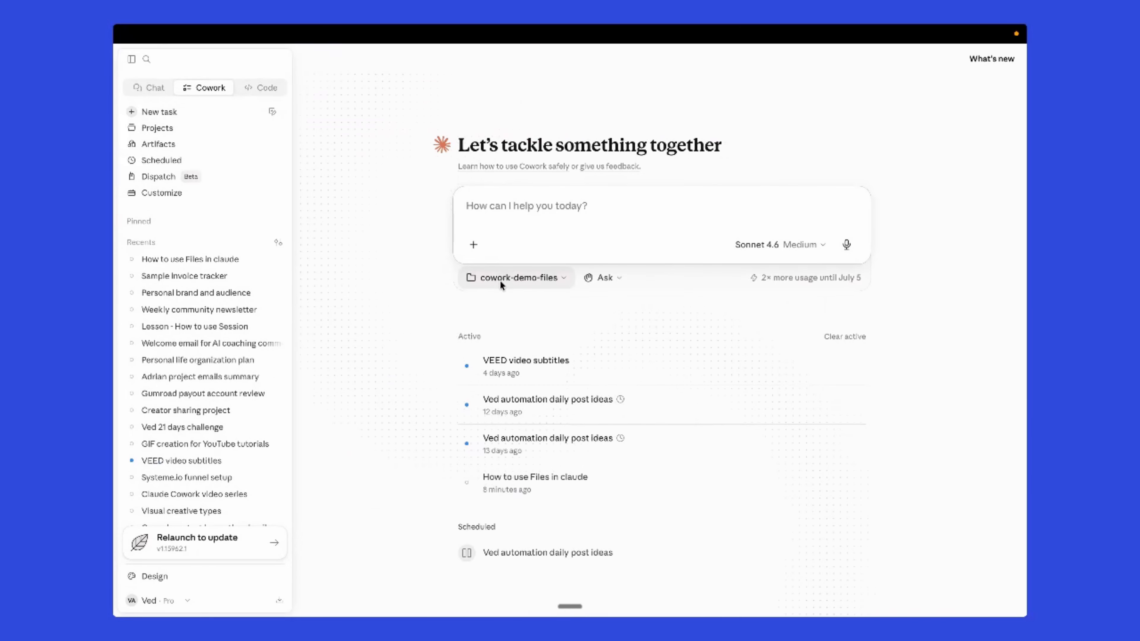
- Switch to Finder, move sample_invoicetracker.xlsx from cowork-demo-files to the Trash, and shift the 2-rename-reorganize folder closer to 1-extract-consolidate
key(ctrl+Up)
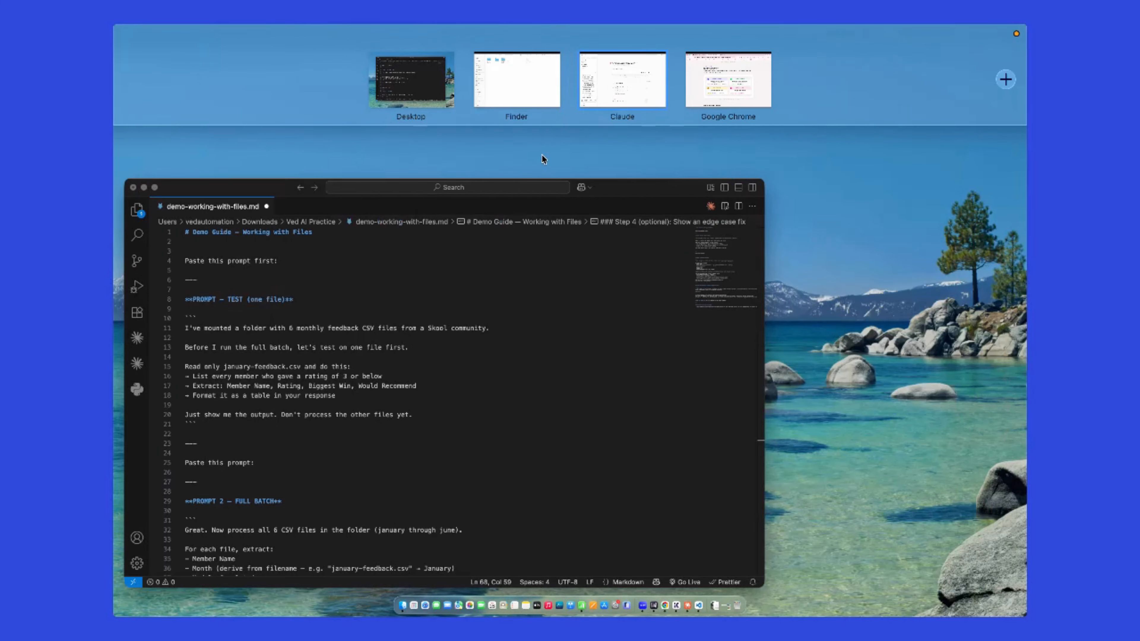
click(531, 79)
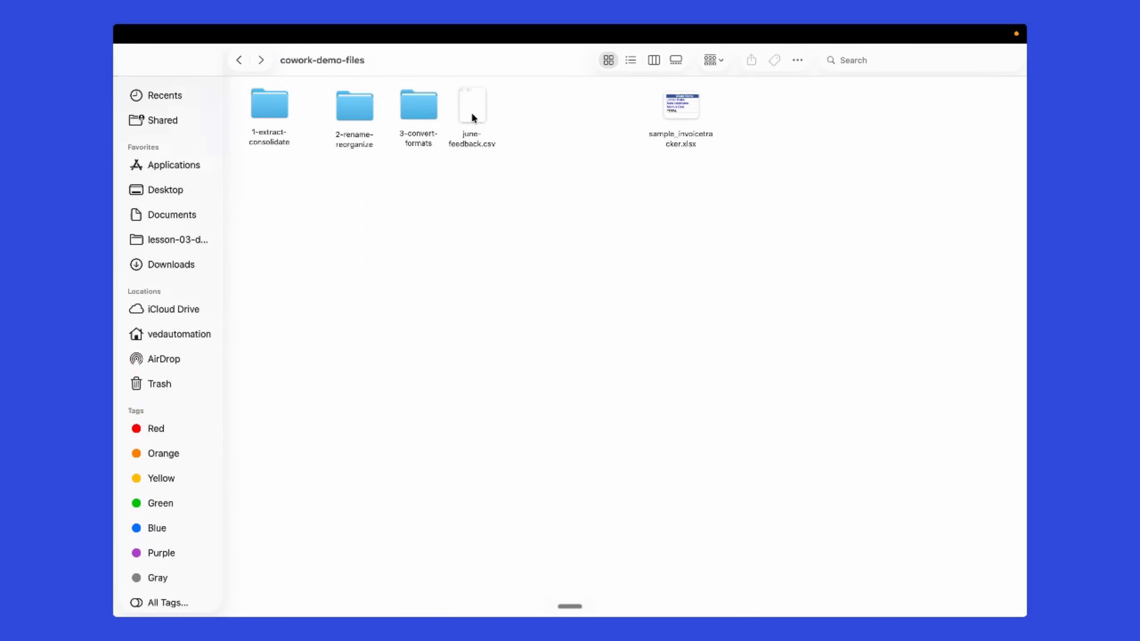
drag(681, 107, 540, 109)
click(519, 194)
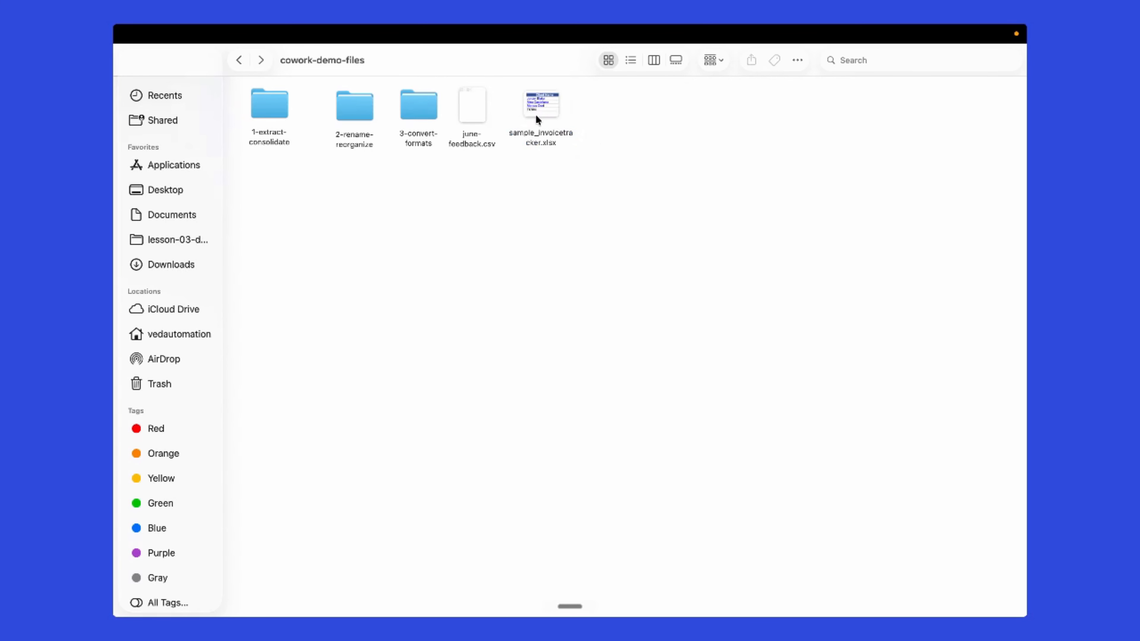
right_click(540, 107)
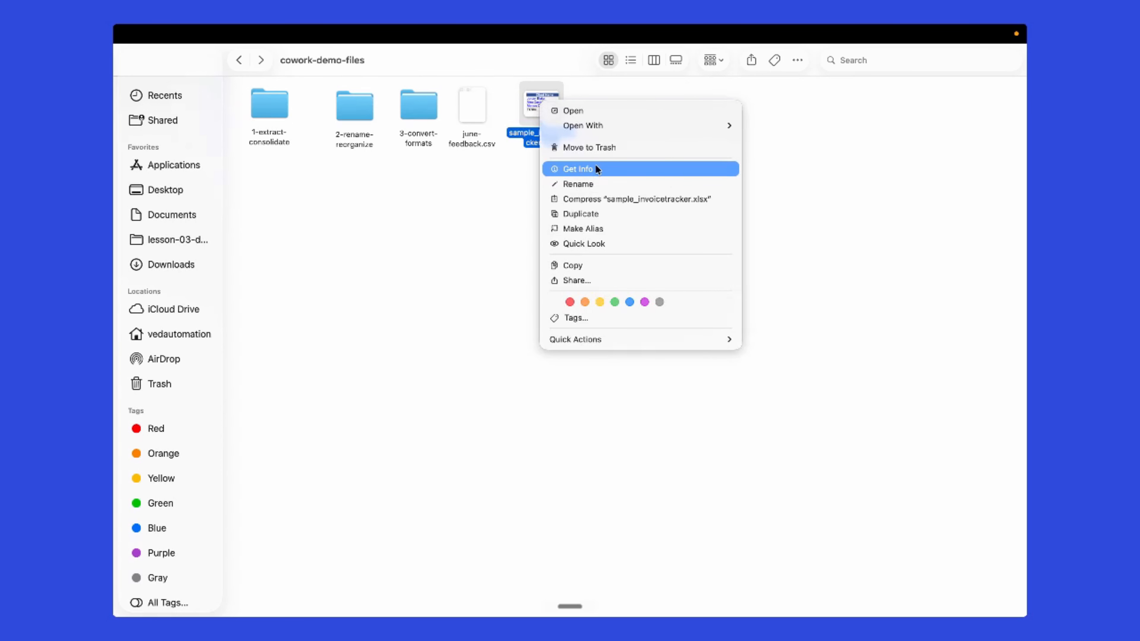
click(595, 149)
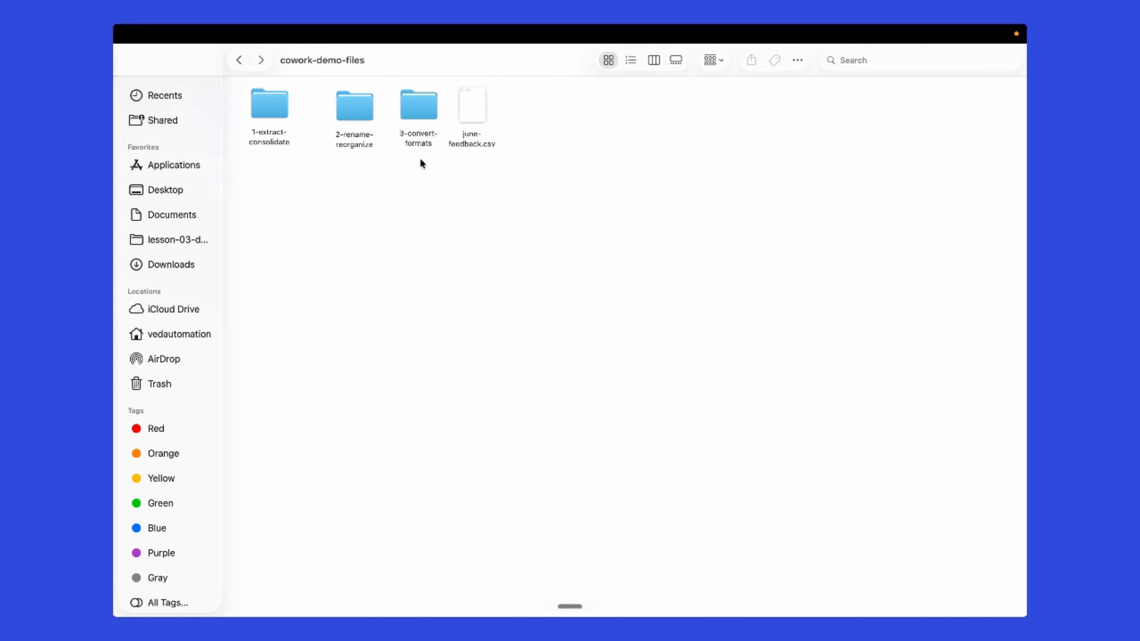
drag(356, 115, 340, 112)
click(385, 230)
- Return to the lesson page in Chrome and review the four batch processing patterns, starting with Extract & Consolidate
key(ctrl+Up)
click(720, 93)
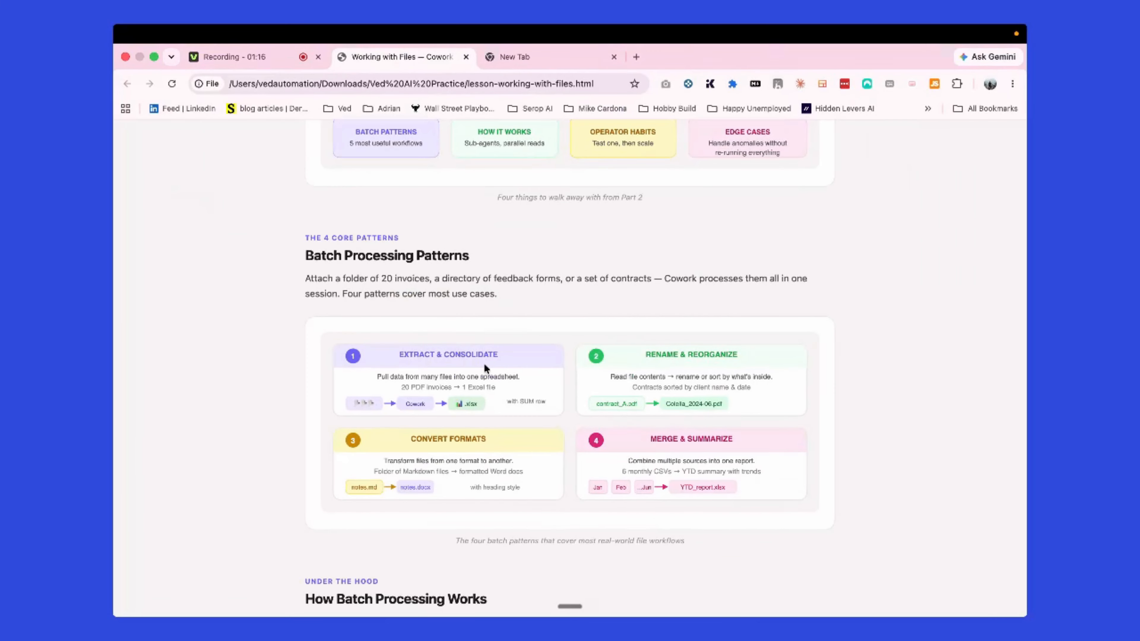
scroll(512, 365, down, 1)
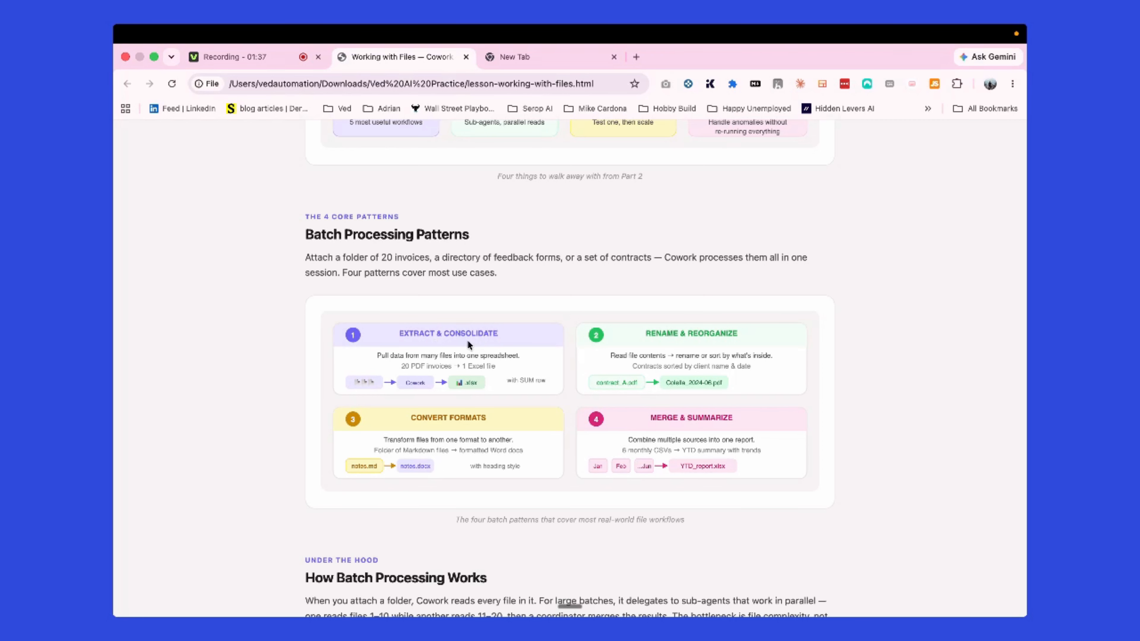
- Switch to Finder, look at the feedback files inside 1-extract-consolidate, and return to the cowork-demo-files folder
key(ctrl+Up)
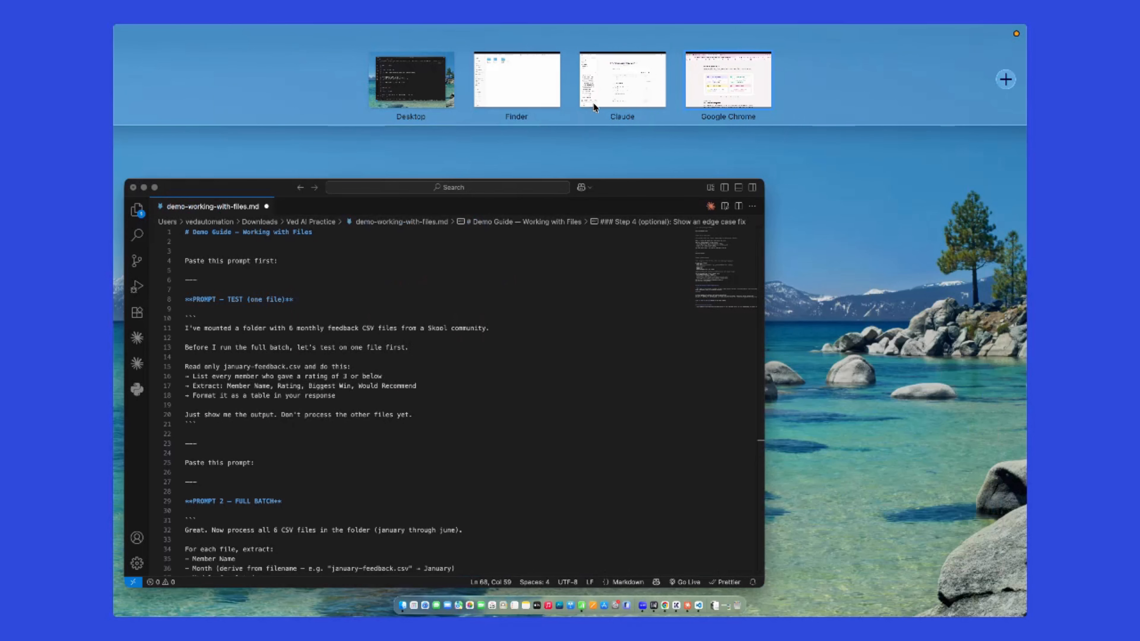
click(541, 85)
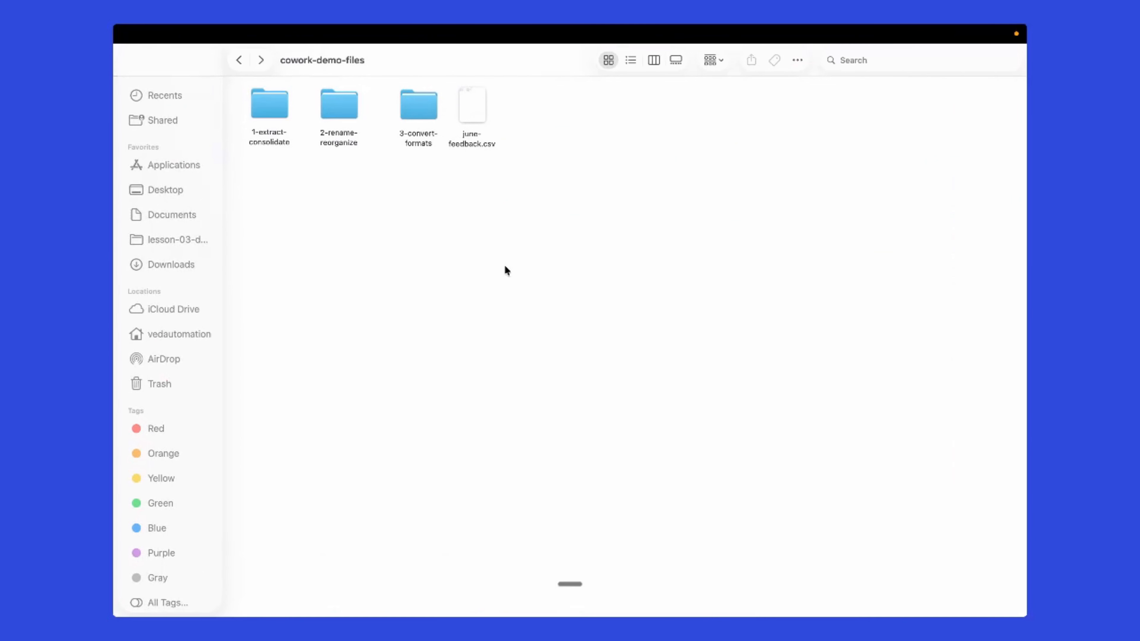
double_click(276, 107)
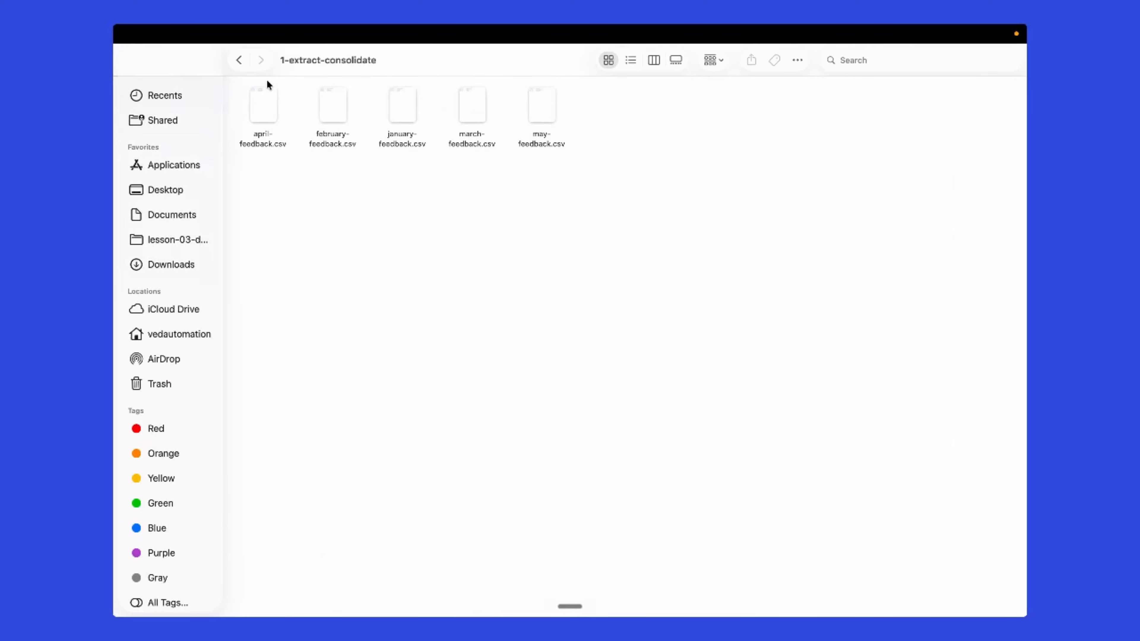
click(239, 64)
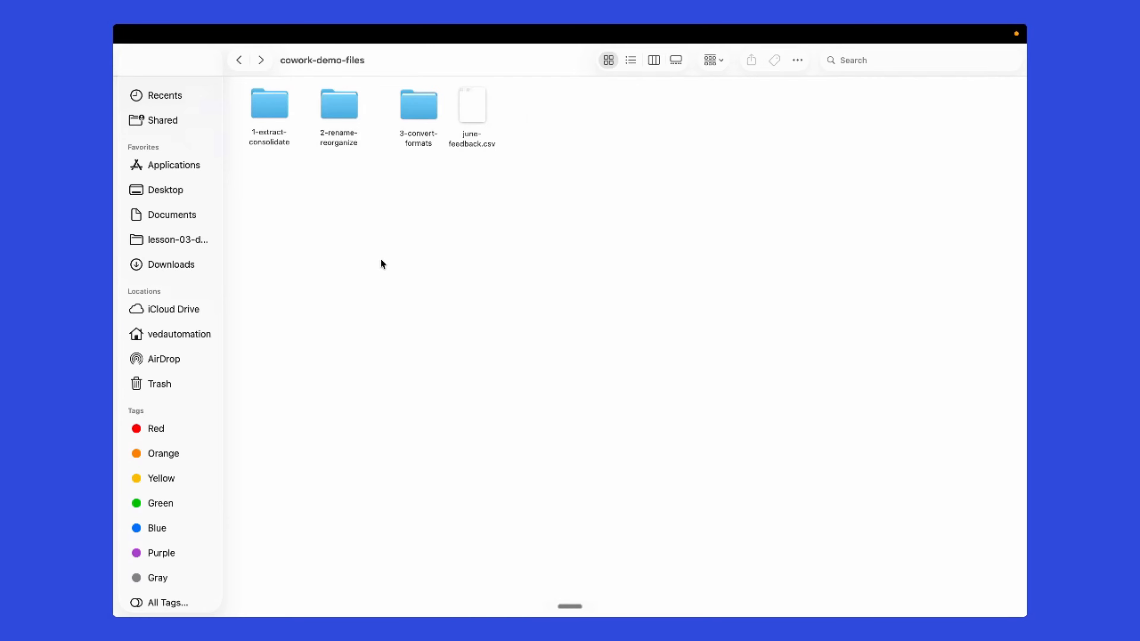
- Return to the new task in Claude, choose a different working folder, and search the Mac for "cowork"
key(ctrl+Up)
click(635, 92)
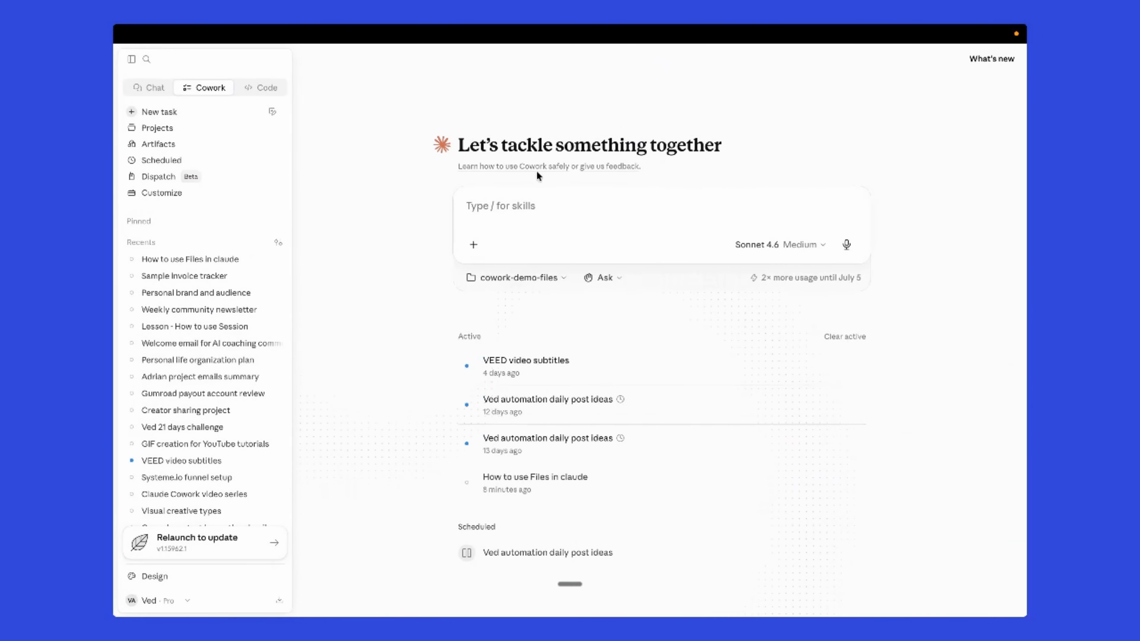
click(509, 278)
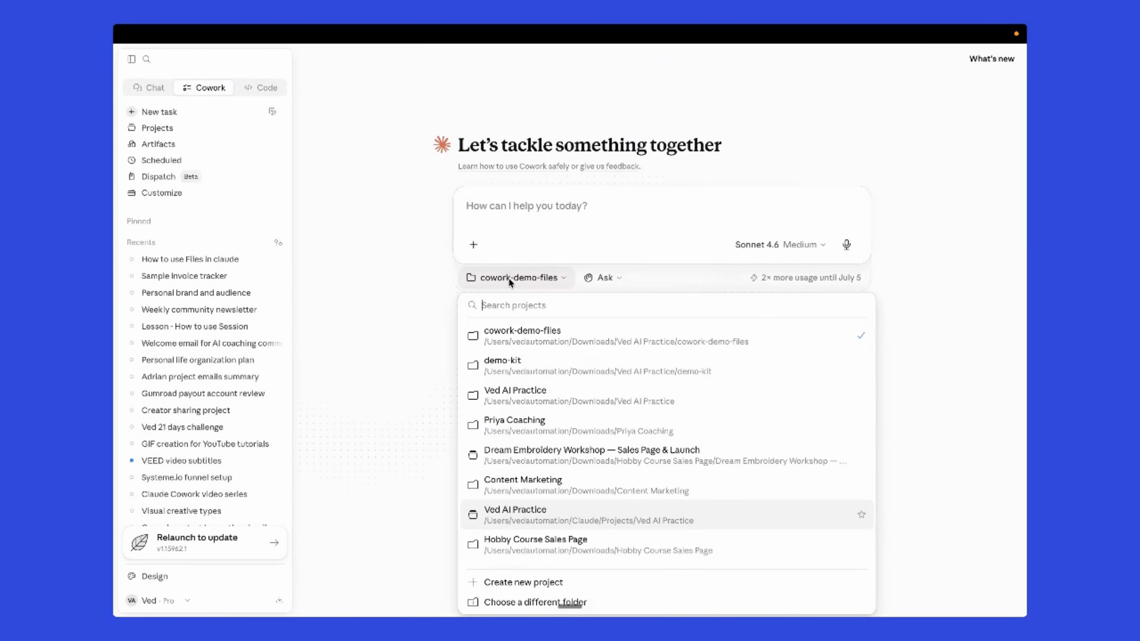
click(407, 314)
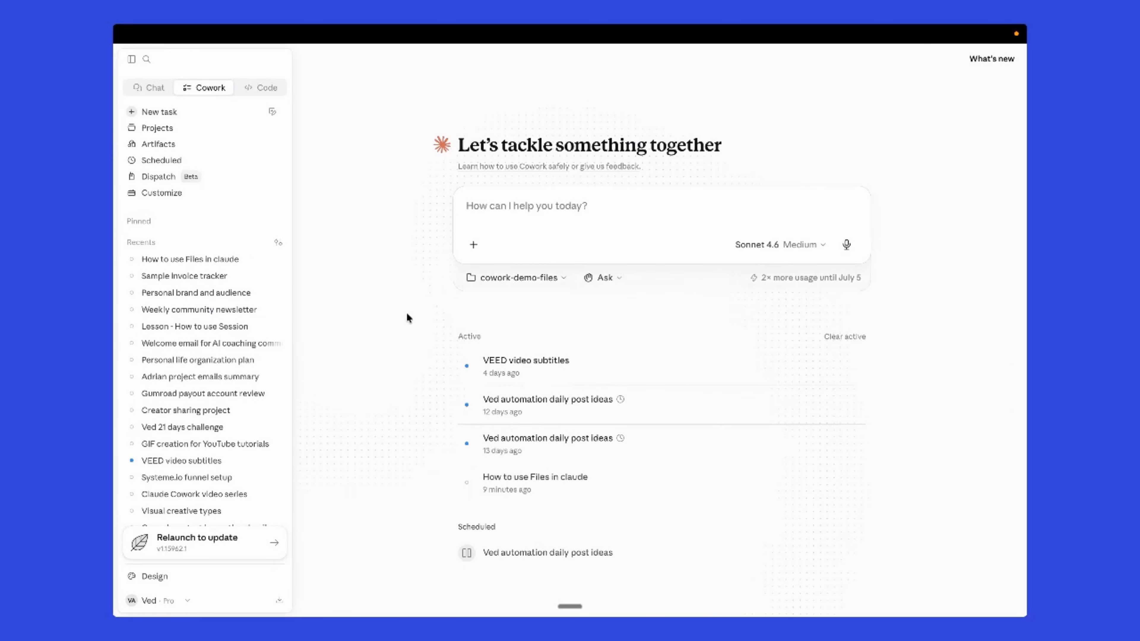
click(504, 280)
scroll(529, 491, down, 2)
scroll(529, 491, down, 1)
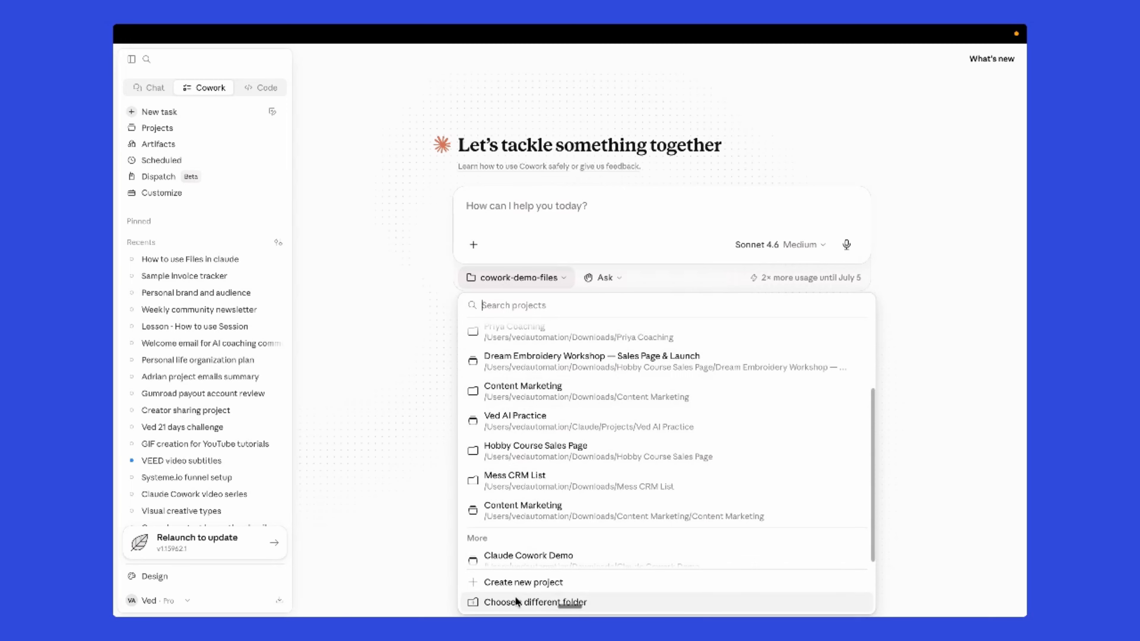
click(517, 601)
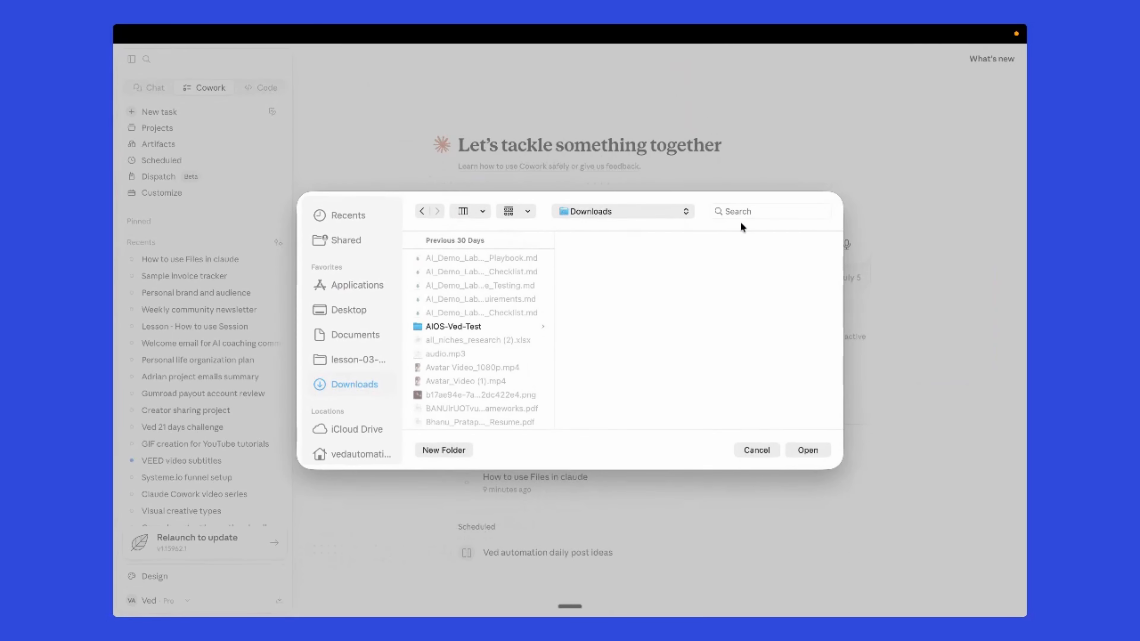
click(737, 212)
text(cowork)
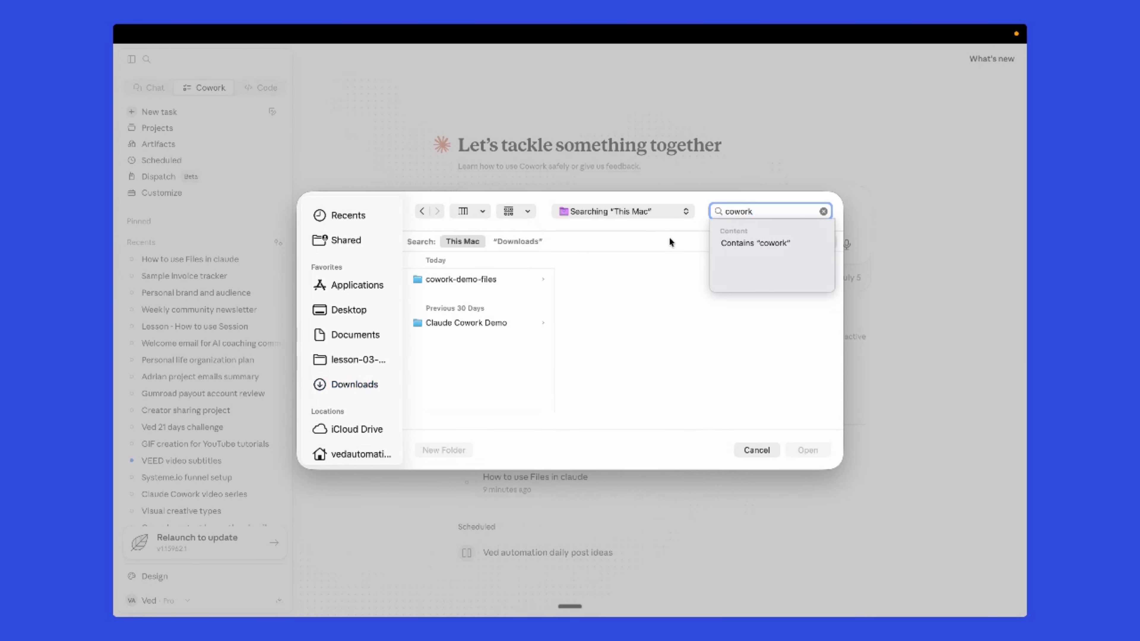
- Attach 1-extract-consolidate from cowork-demo-files to the task, allow Claude to change its files, and deselect cowork-demo-files
click(493, 279)
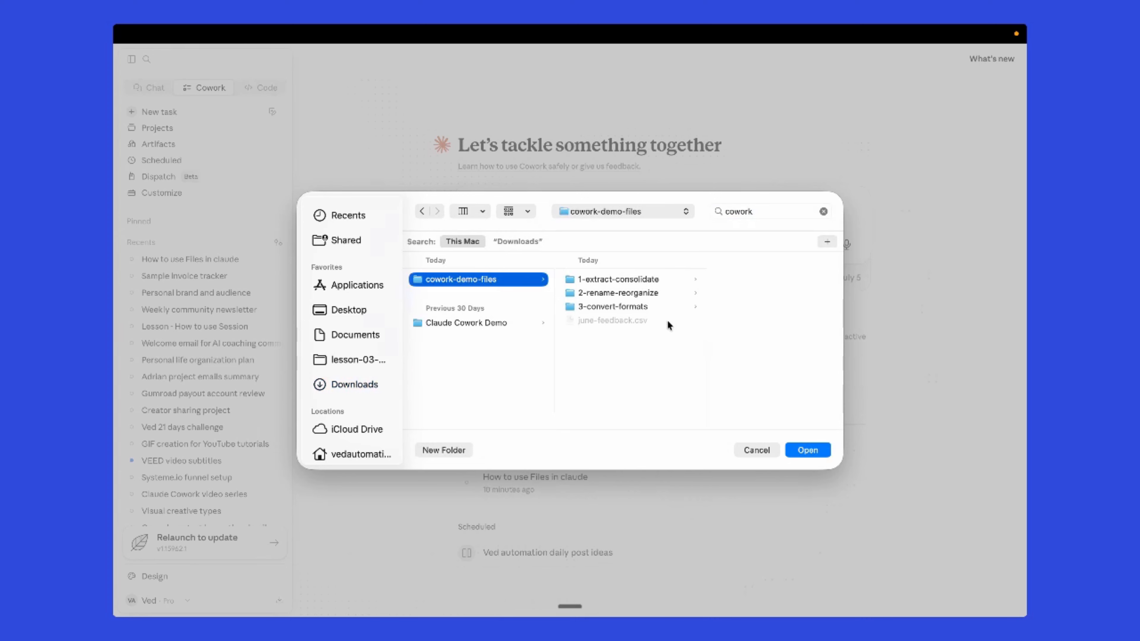
click(622, 280)
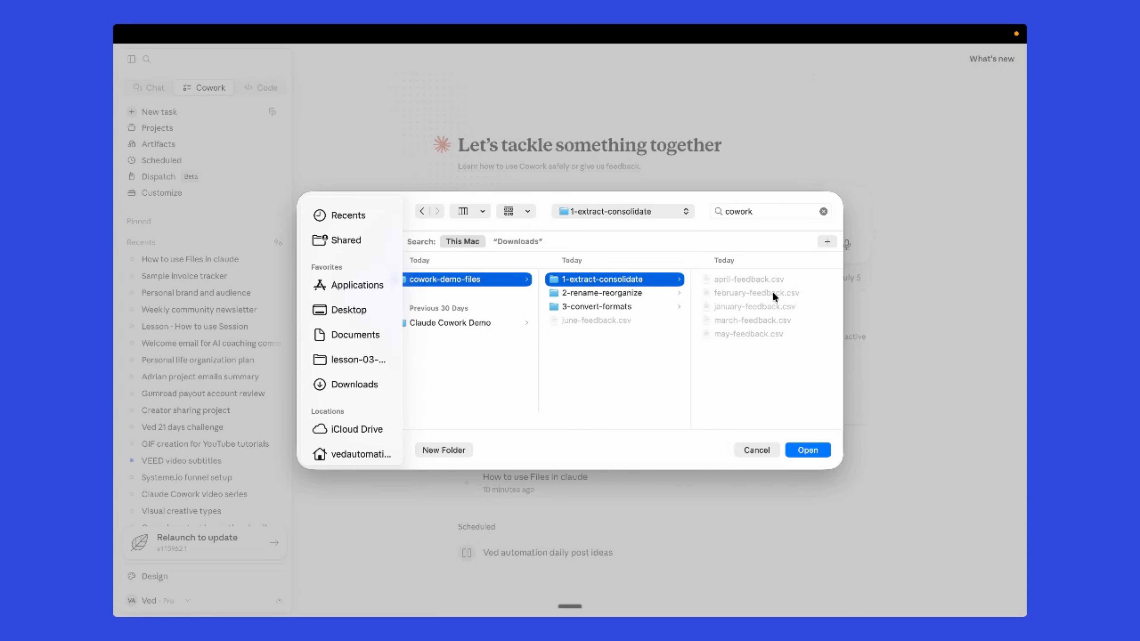
click(809, 453)
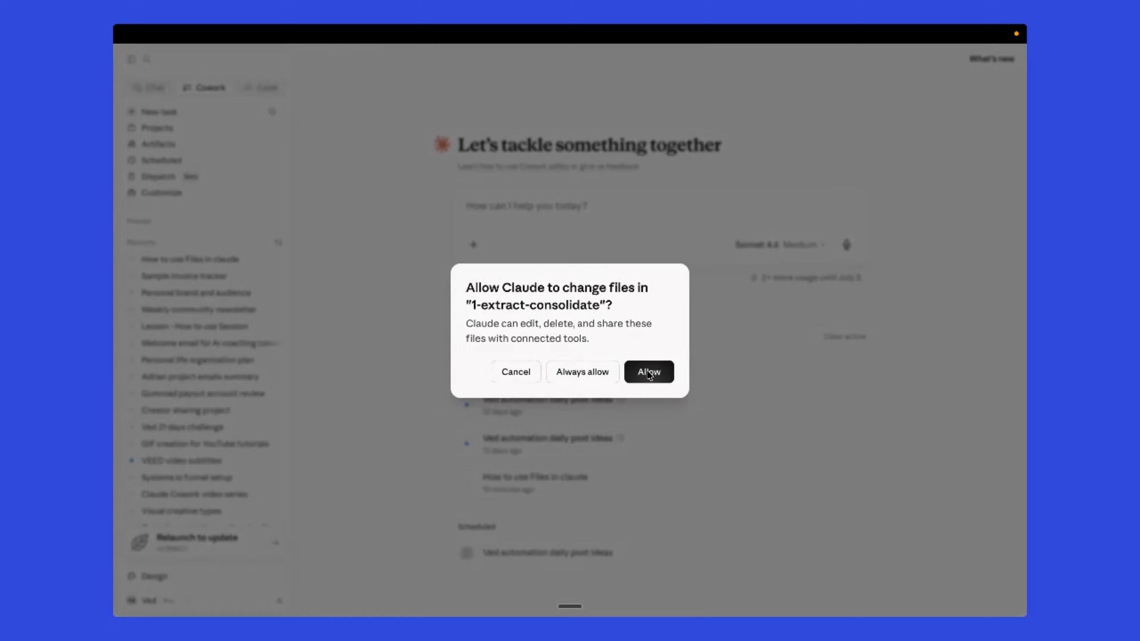
click(649, 372)
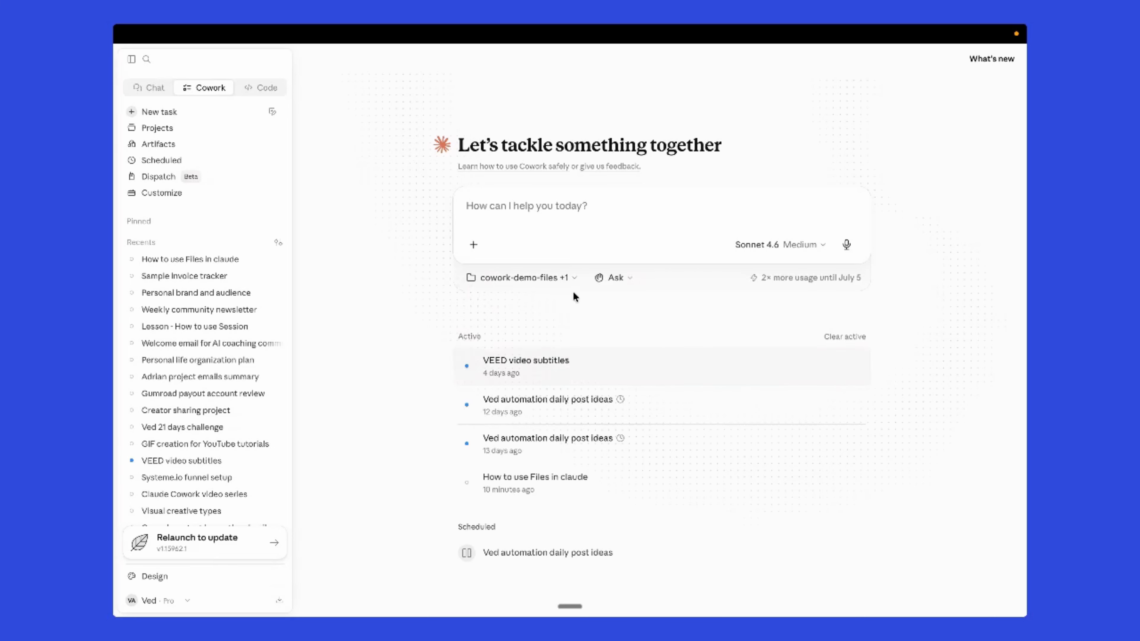
click(550, 278)
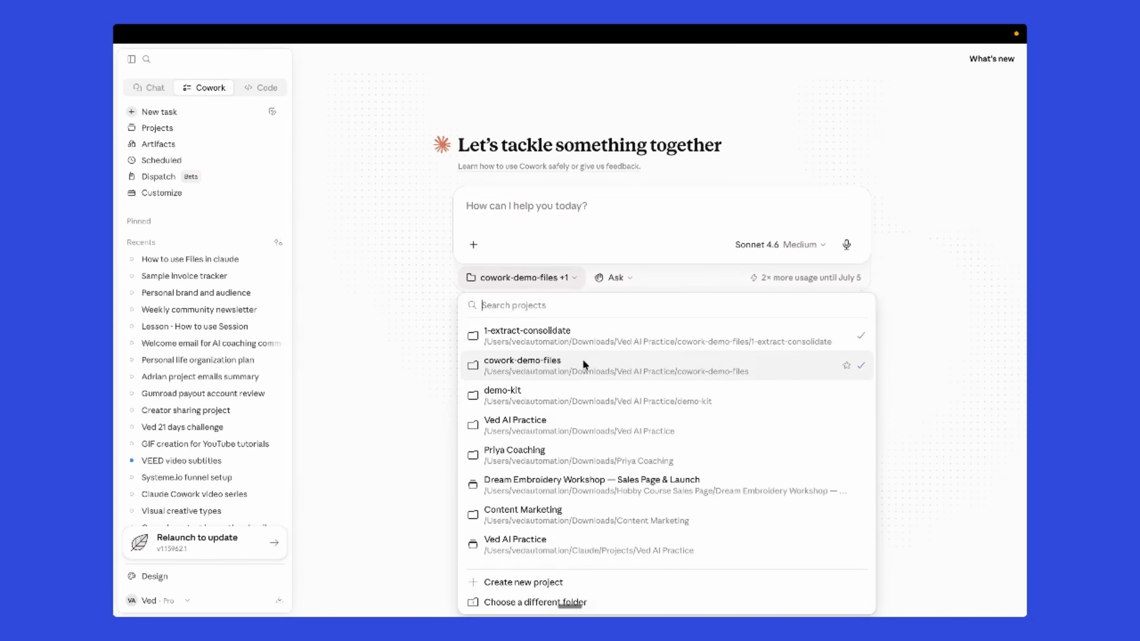
click(587, 366)
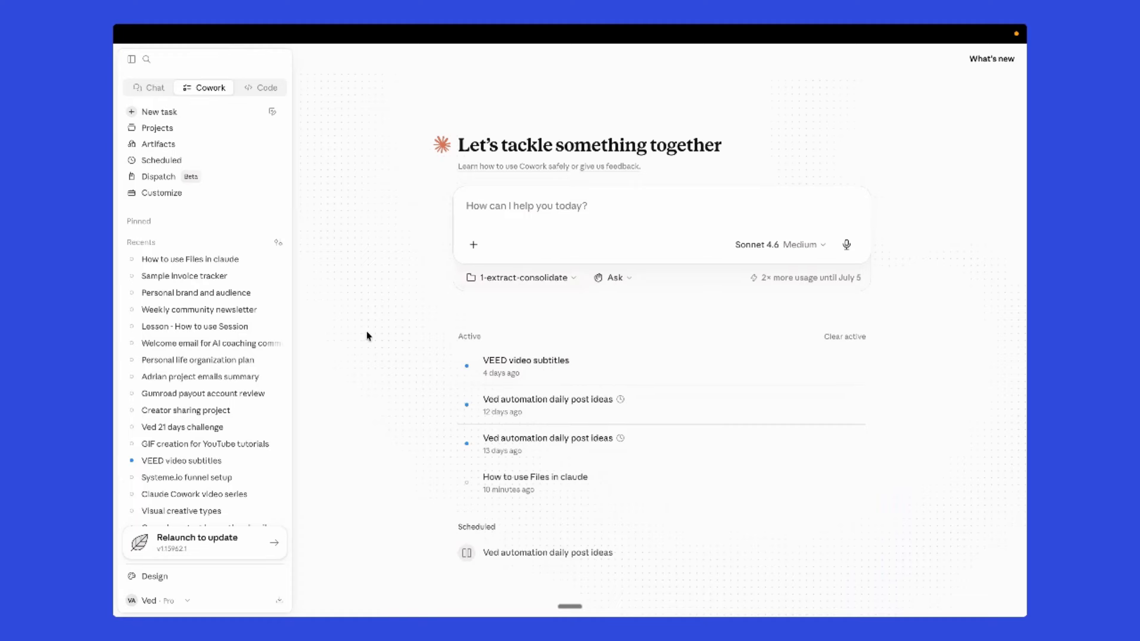
- Switch to Finder, open april-feedback.csv from 1-extract-consolidate to examine its member feedback table, and return to the folder
key(ctrl+Up)
click(533, 84)
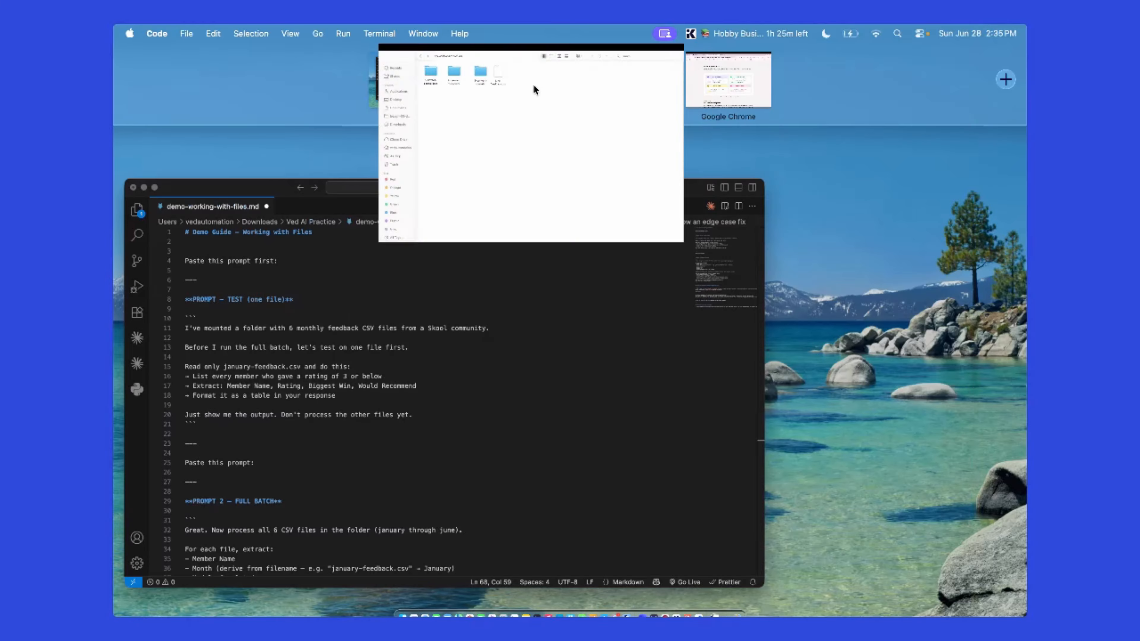
double_click(272, 106)
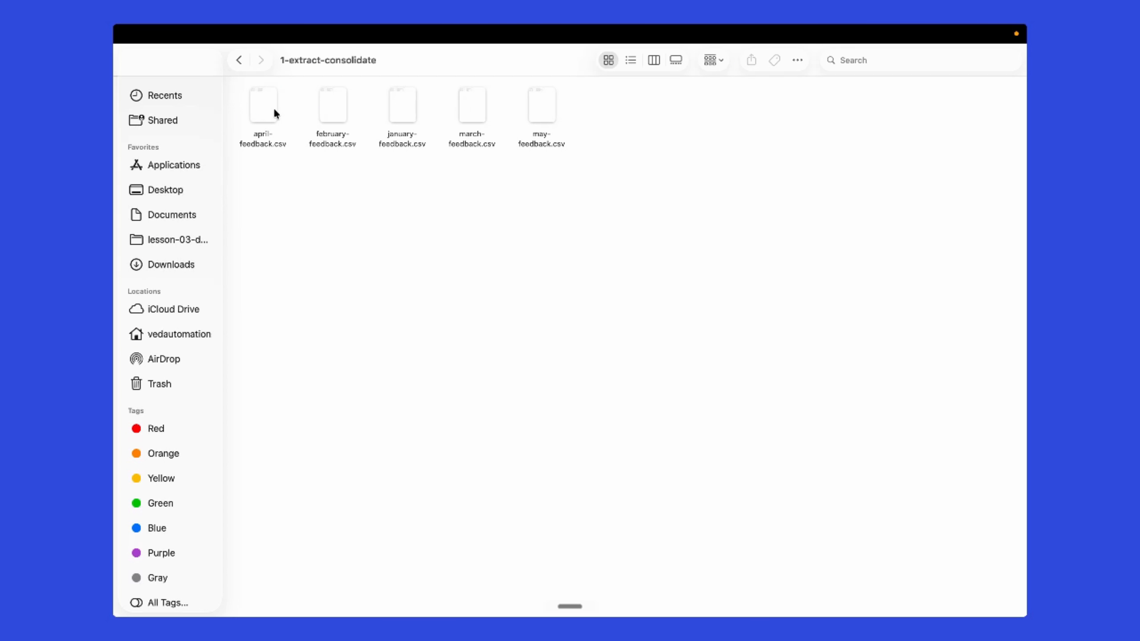
click(266, 110)
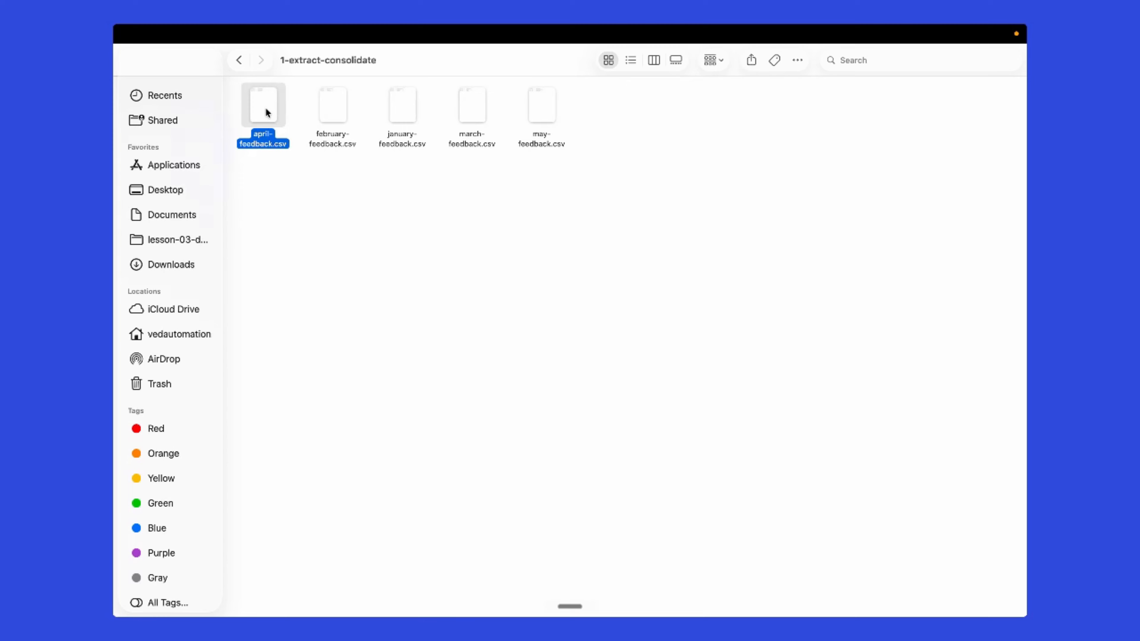
double_click(265, 108)
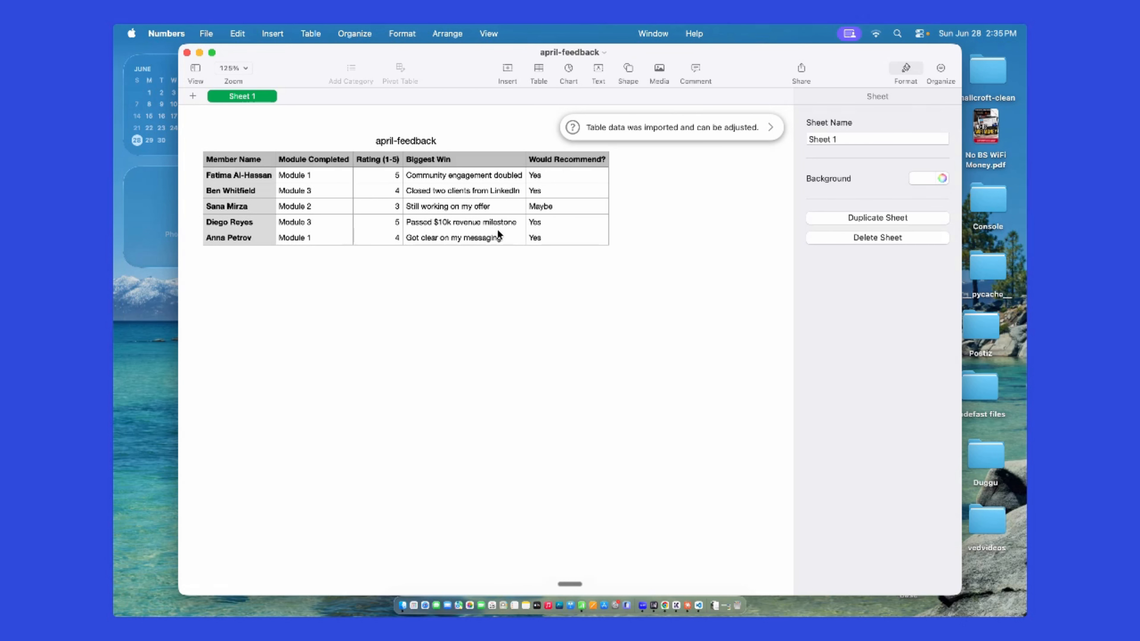
key(ctrl+Up)
click(446, 87)
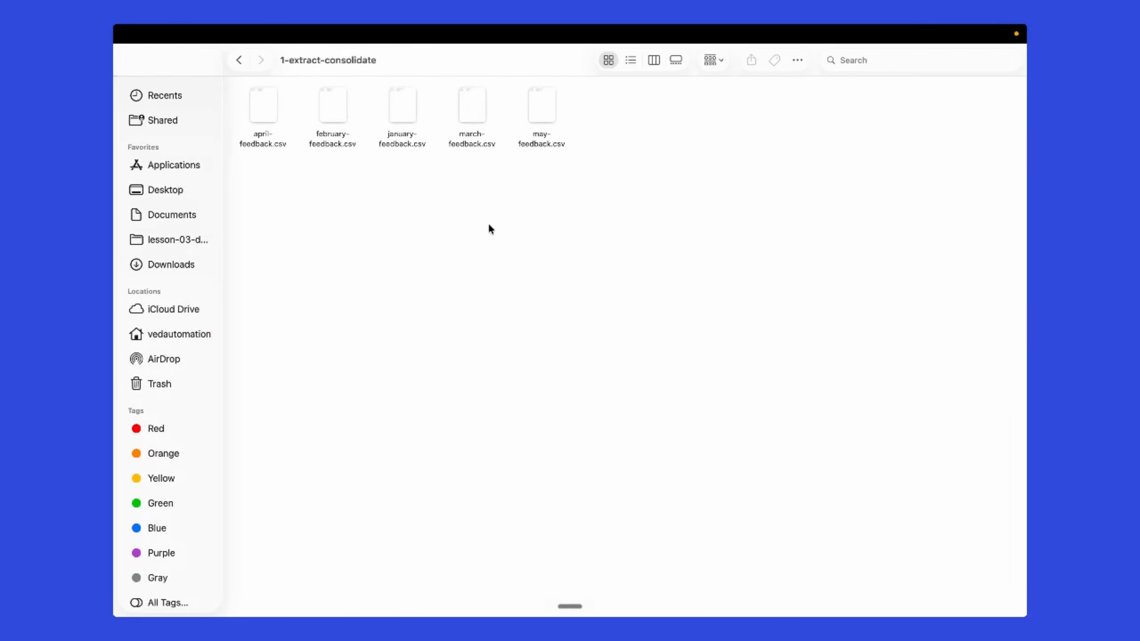
- Switch to Claude and request member, month, module, rating, biggest win and recommendation compiled from the CSVs into Community Feedback Gen2May.xlsx, sorted by month then descending rating
key(ctrl+Up)
click(605, 90)
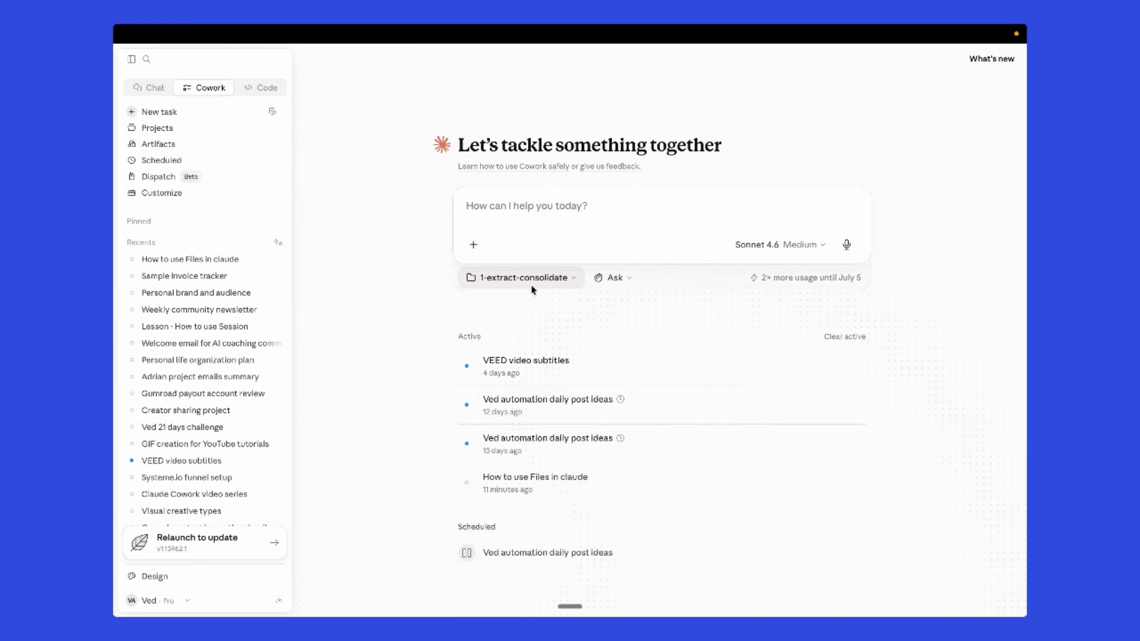
click(567, 211)
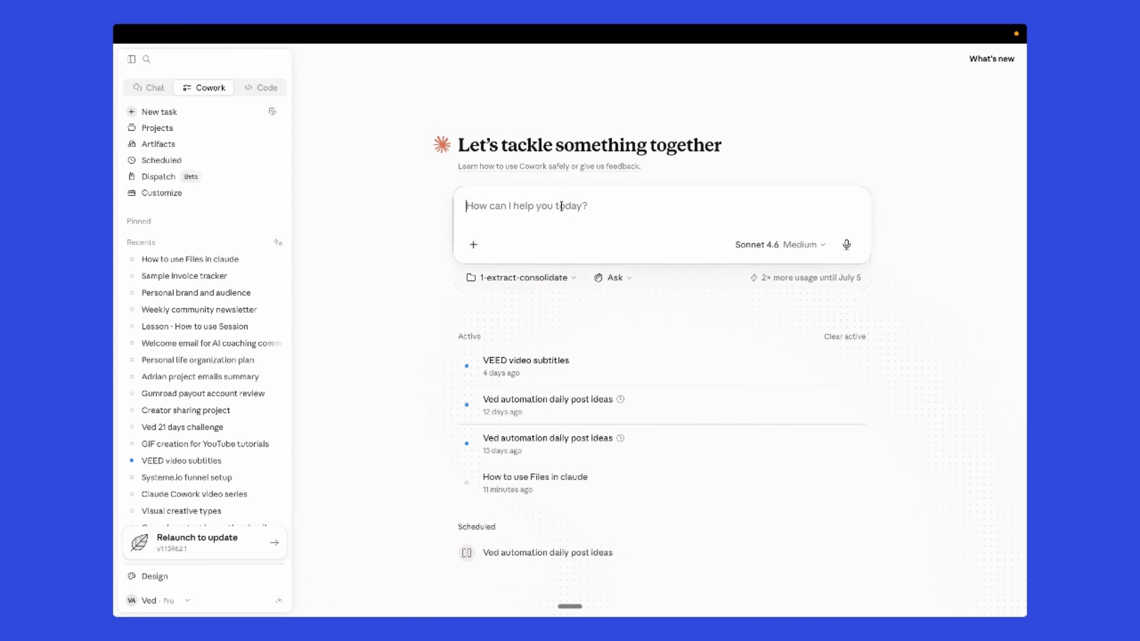
click(570, 606)
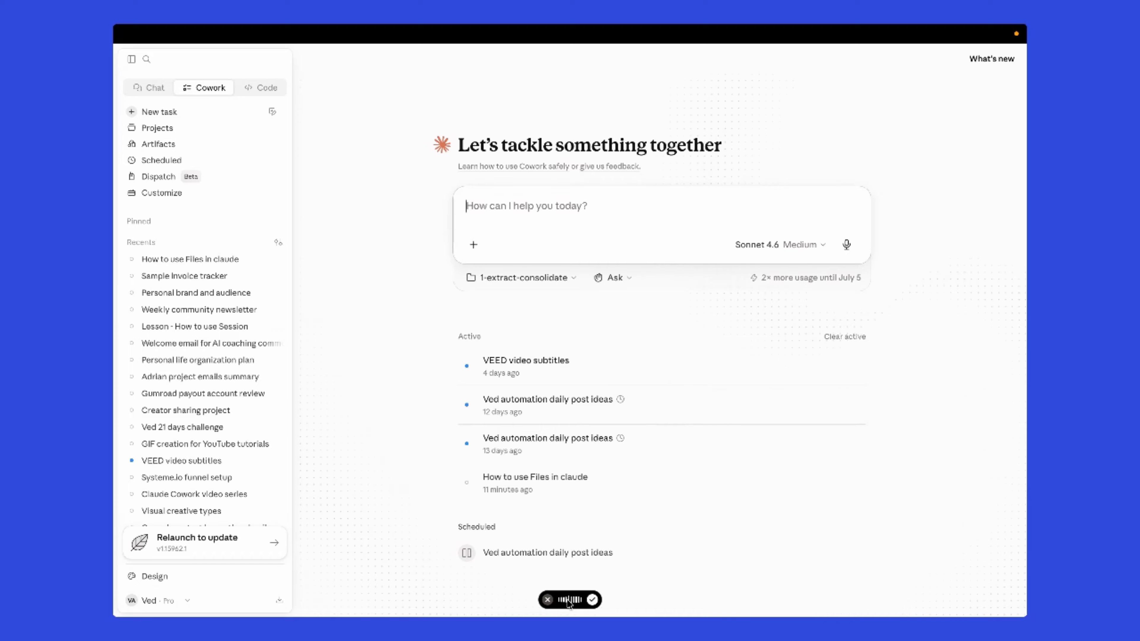
click(592, 600)
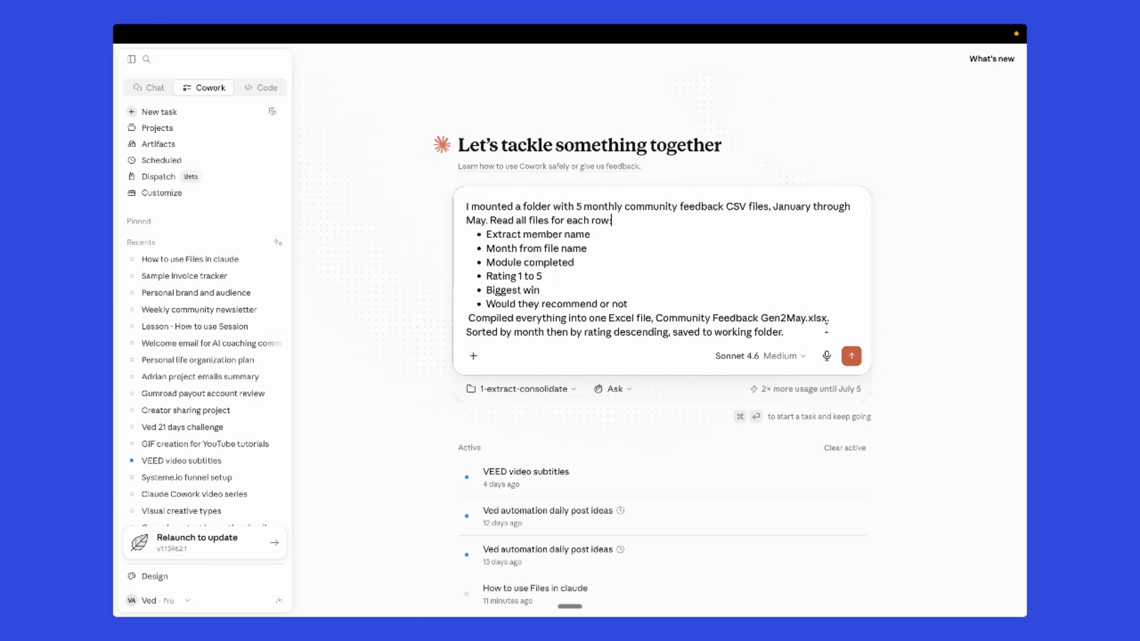
key(super+Return)
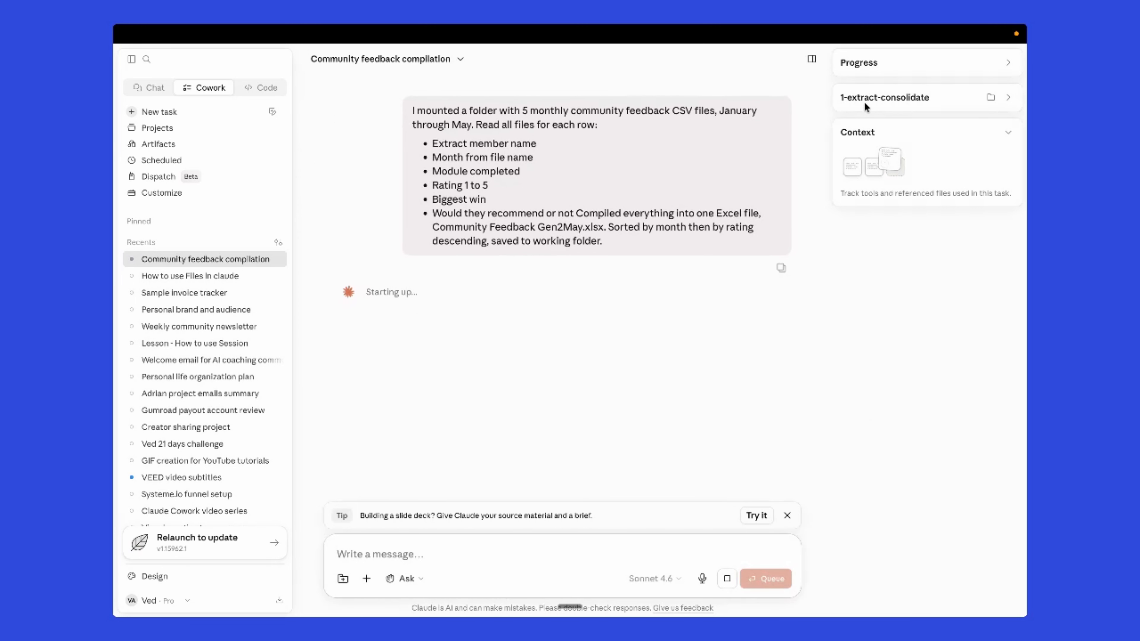
- Expand the task's 1-extract-consolidate file list, check that folder in Finder, and return to Claude to follow the compilation
click(864, 101)
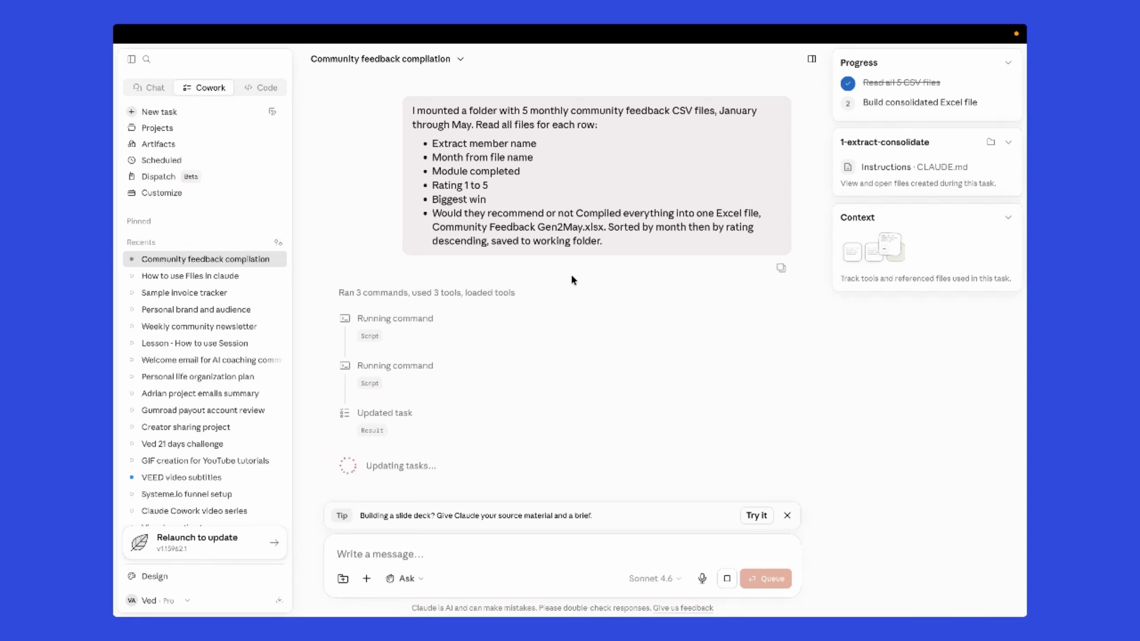
key(ctrl+Up)
click(527, 85)
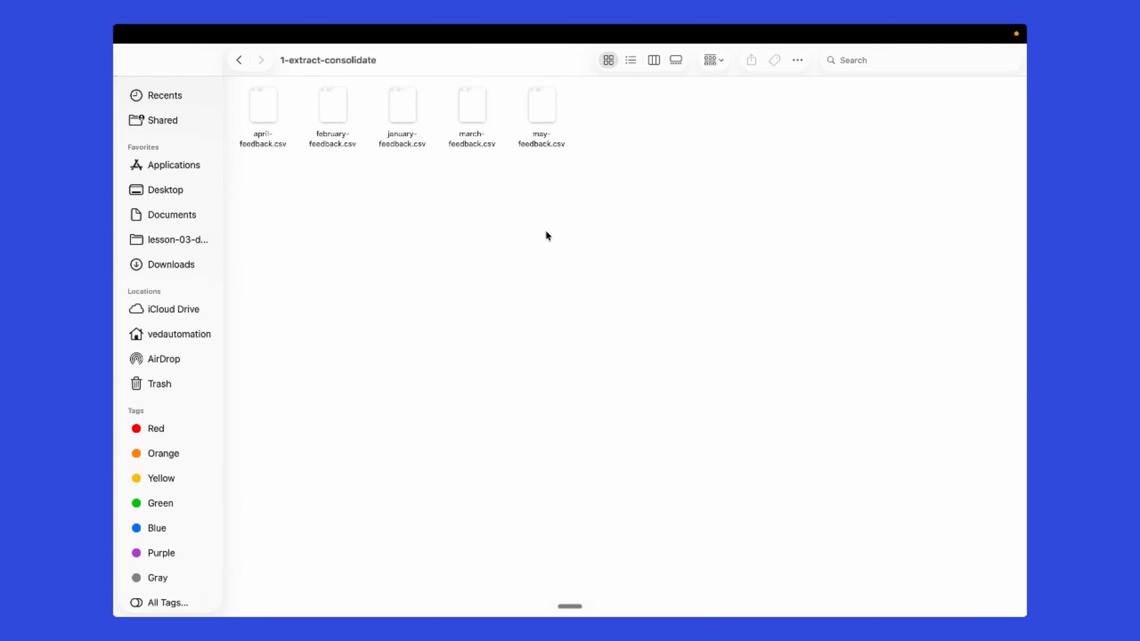
key(ctrl+Up)
click(622, 81)
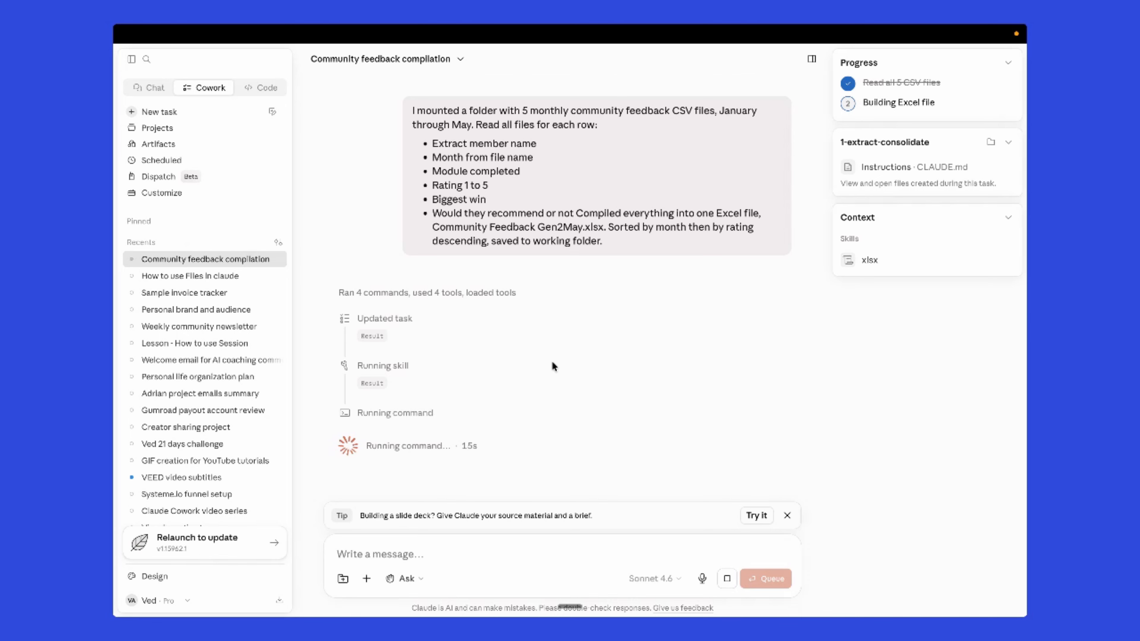
scroll(551, 360, down, 1)
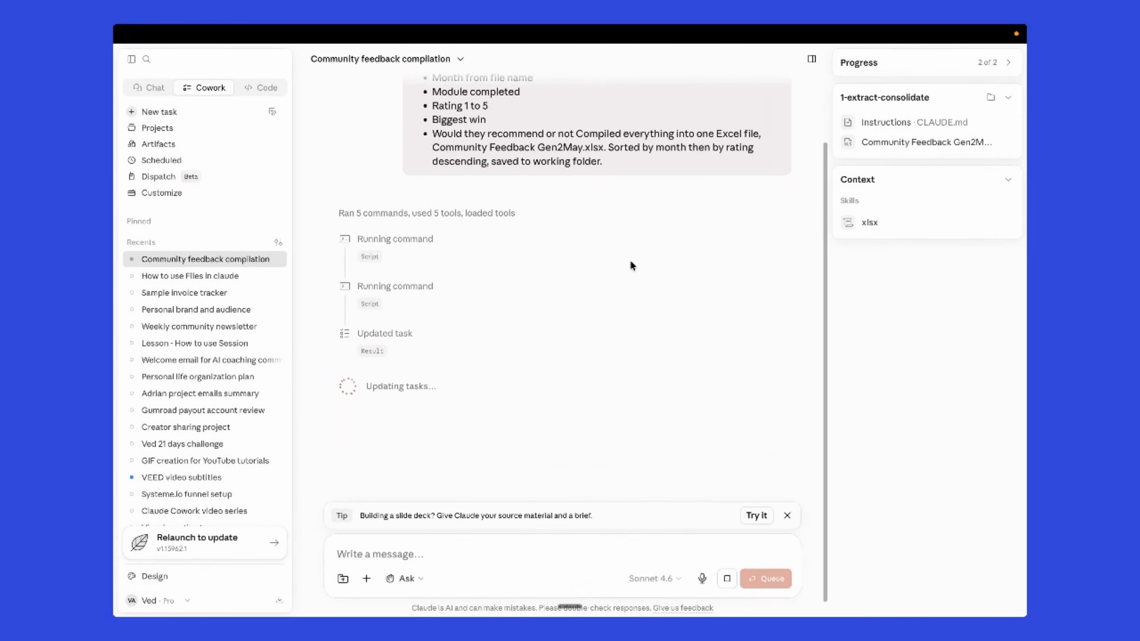
click(787, 517)
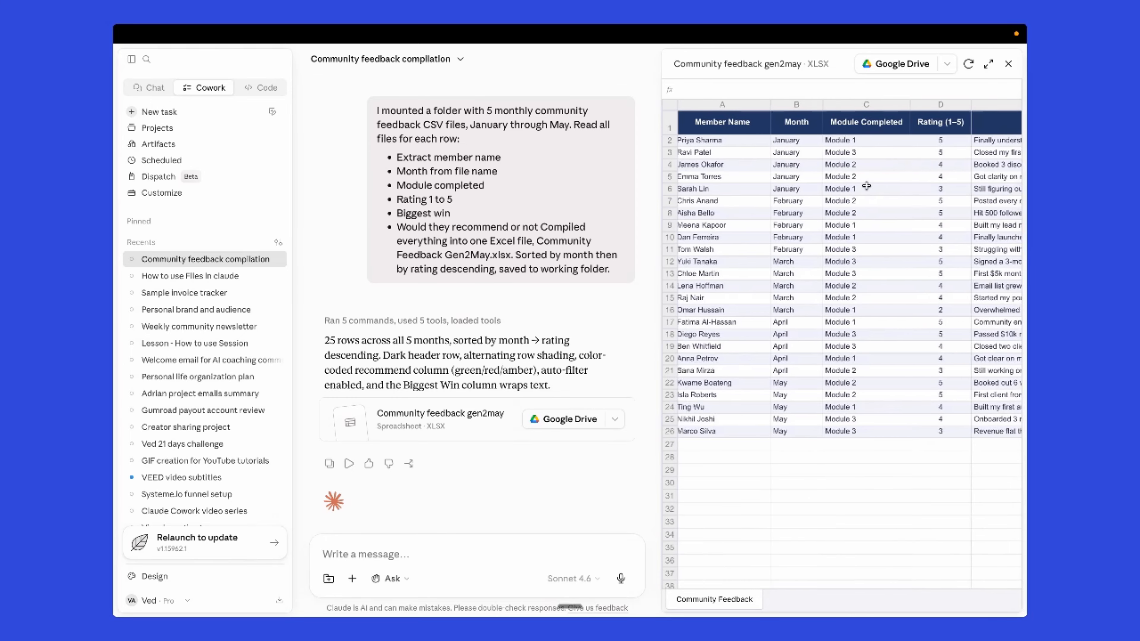
- Look across the columns of the compiled feedback spreadsheet, and check 1-extract-consolidate in Finder for the saved Excel file
scroll(879, 153, right, 5)
scroll(909, 189, right, 3)
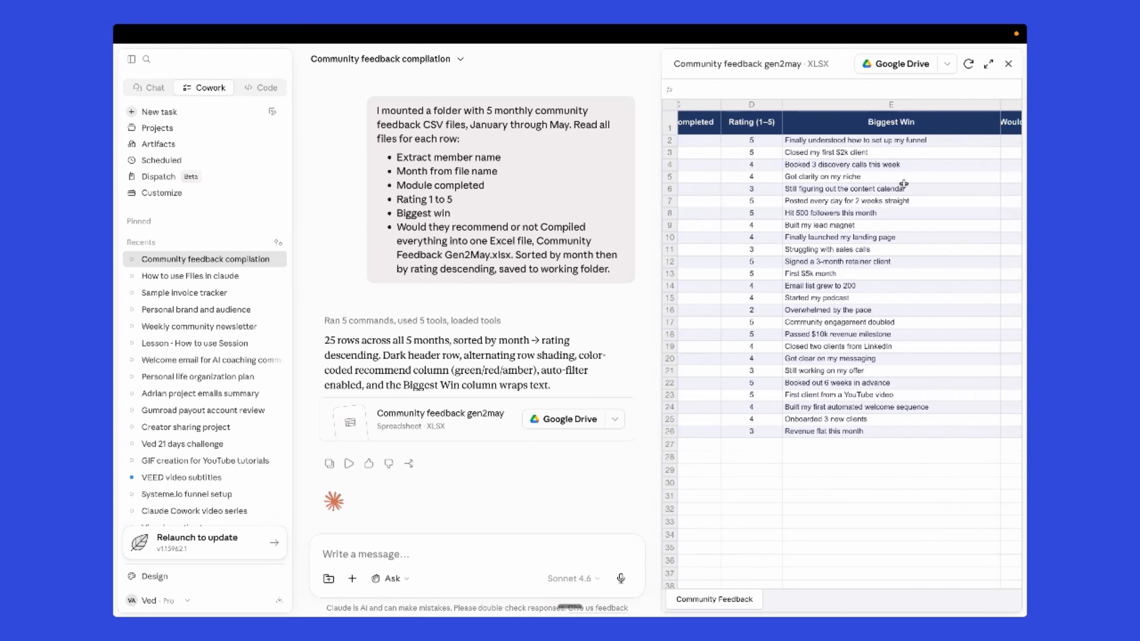
scroll(904, 183, left, 8)
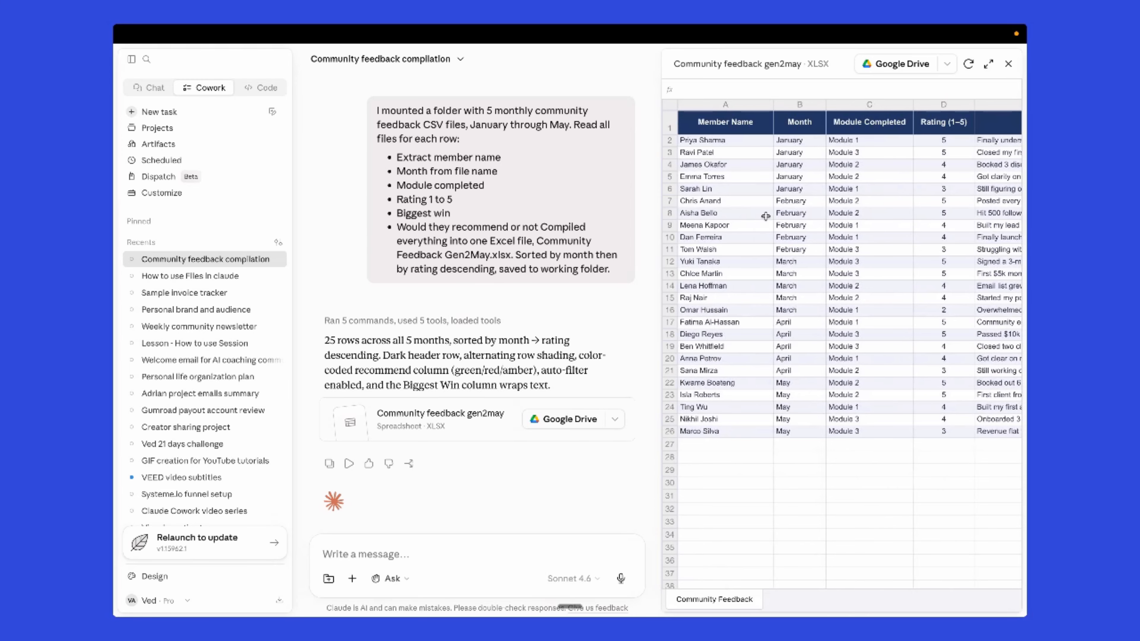
key(ctrl+Up)
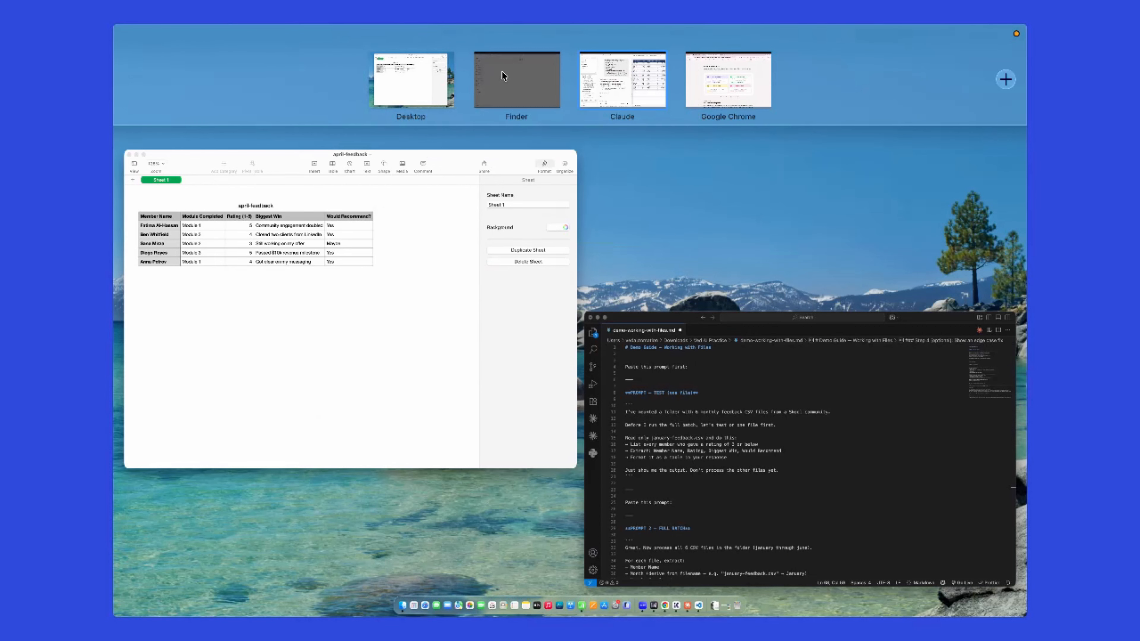
click(501, 71)
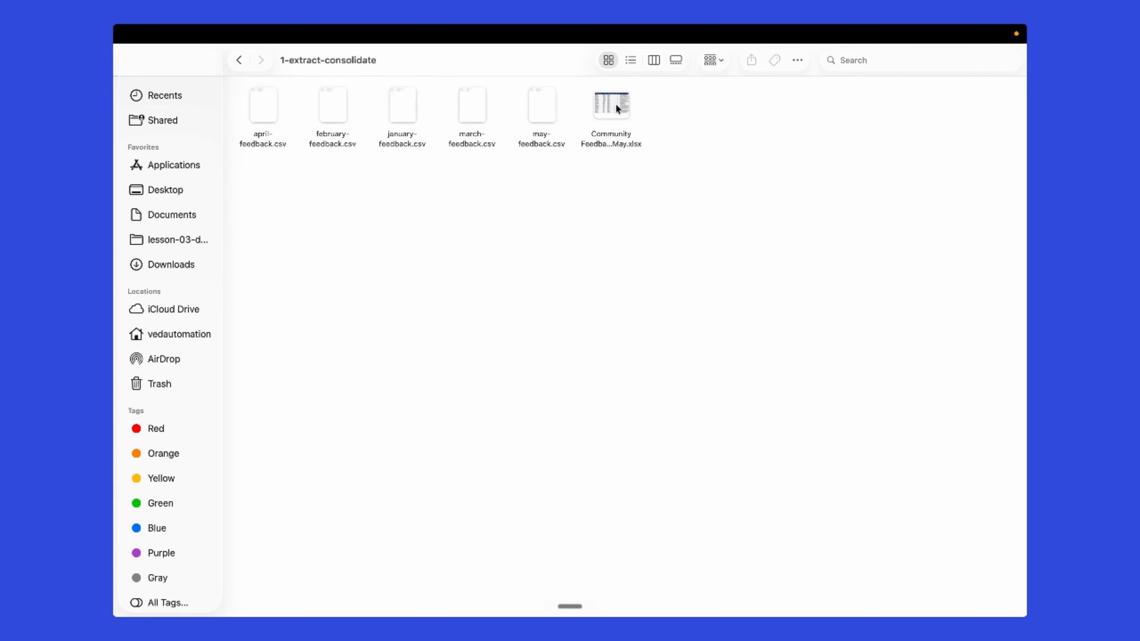
- Switch to Google Chrome and review the four batch processing patterns on the Working with Files page
key(ctrl+Up)
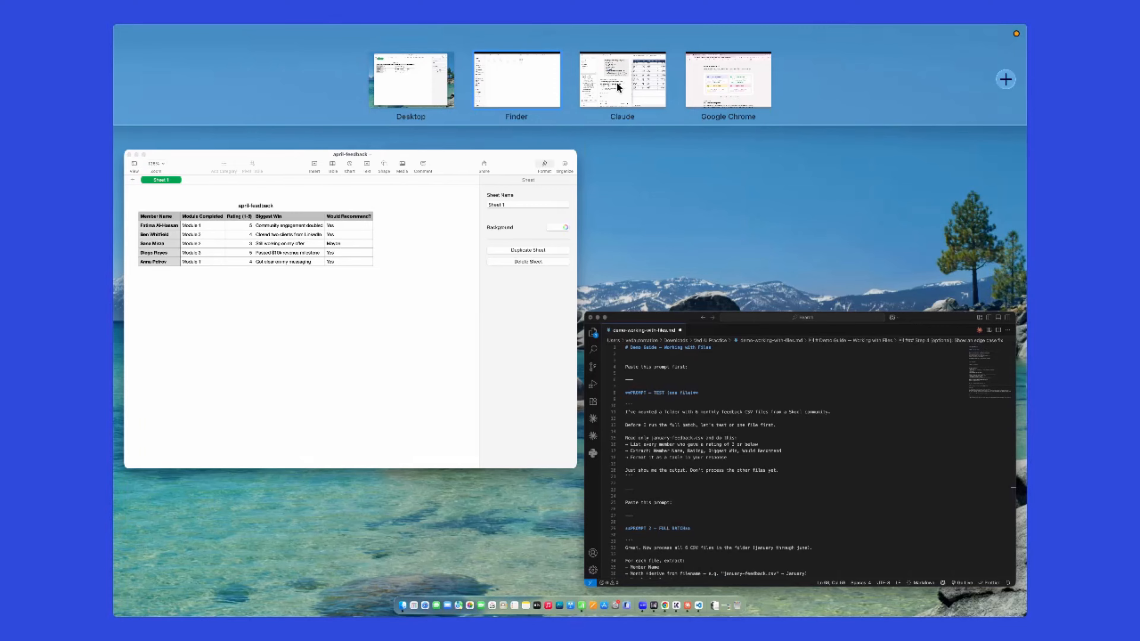
click(700, 89)
scroll(514, 282, down, 1)
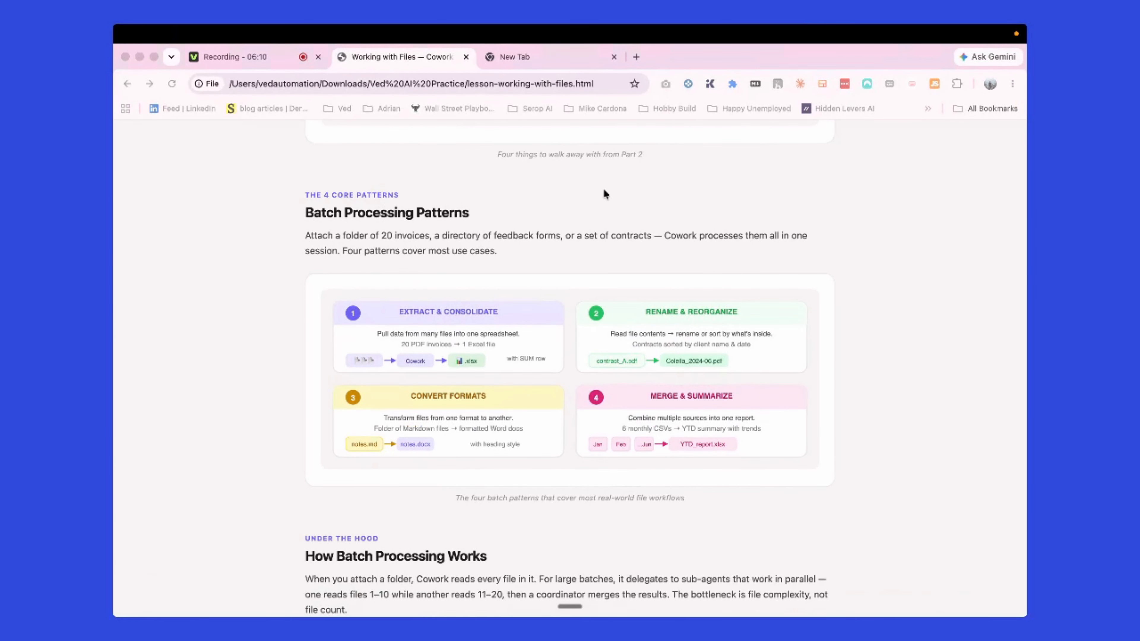
- Switch to Finder and open 2-rename-reorganize from cowork-demo-files to look at its contract files
key(ctrl+Up)
click(517, 107)
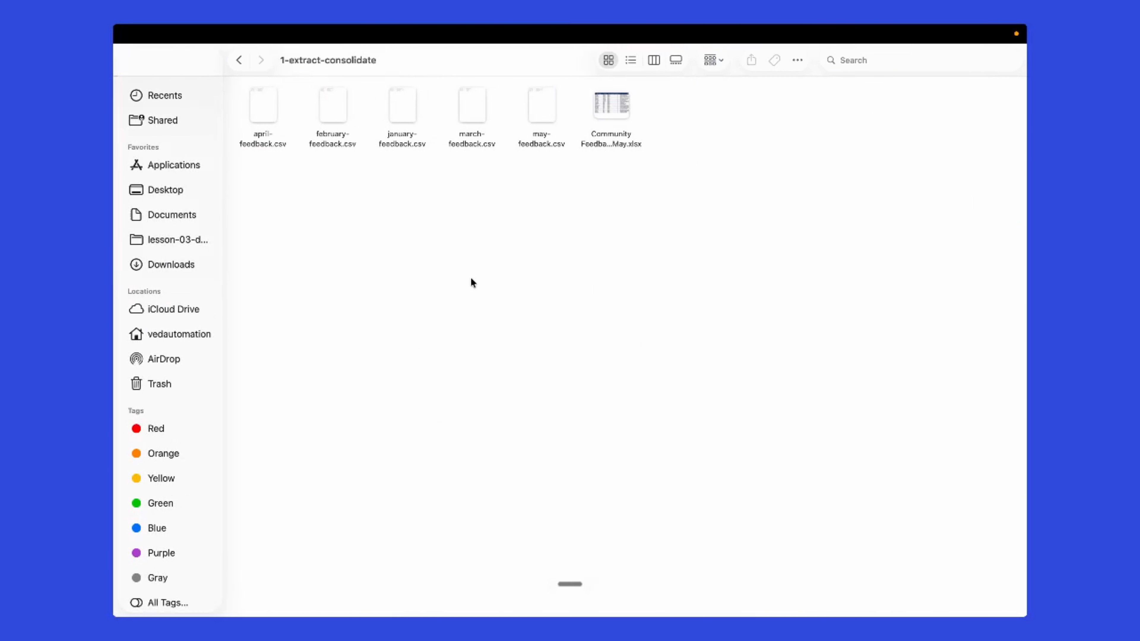
click(241, 63)
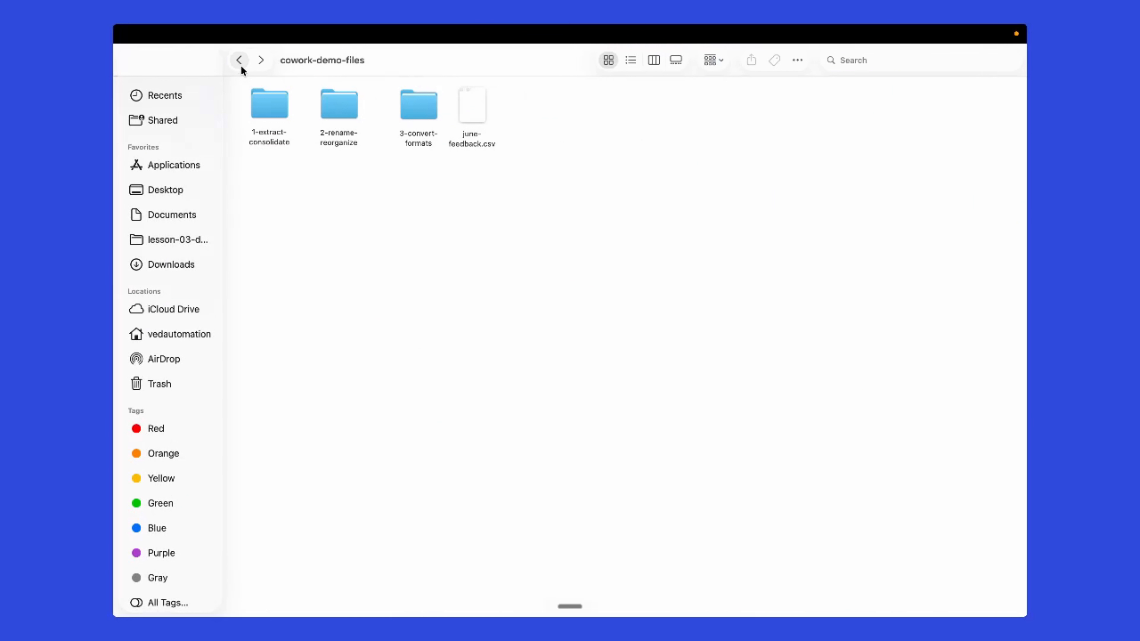
double_click(339, 107)
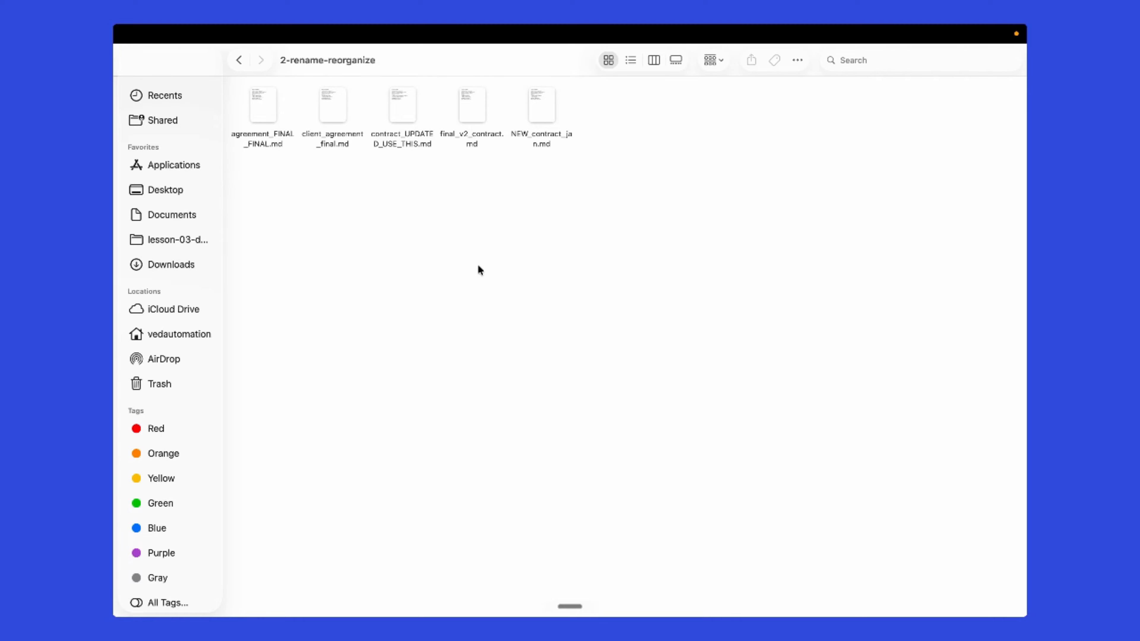
- Return to Claude, start a new Cowork task, and deselect the 1-extract-consolidate working folder
key(ctrl+Up)
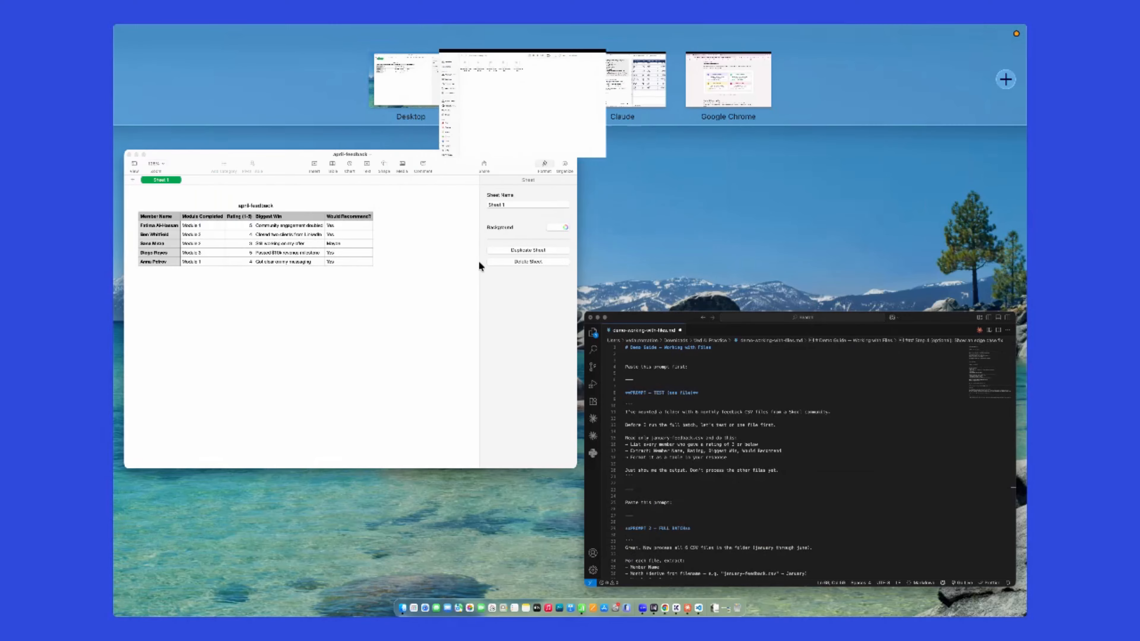
click(631, 88)
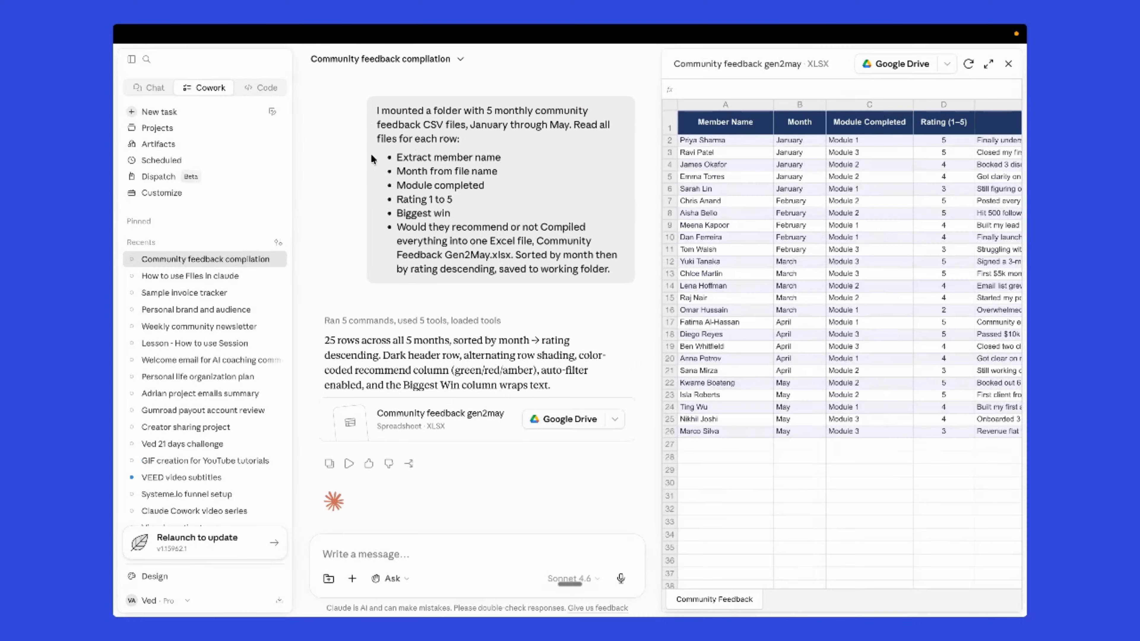
click(170, 112)
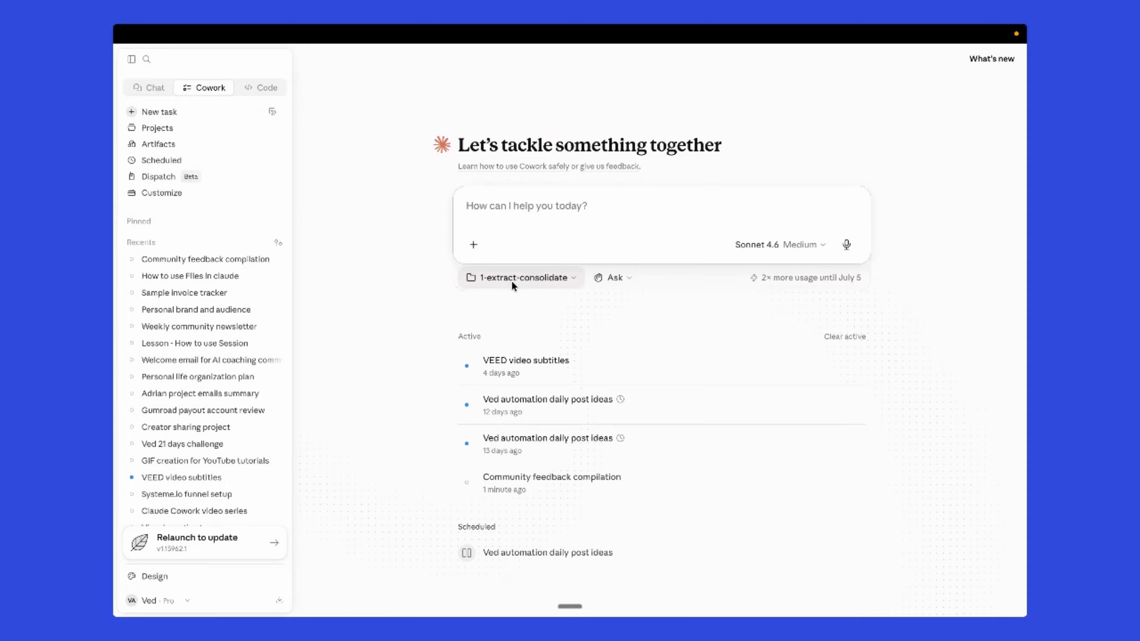
click(511, 278)
click(570, 331)
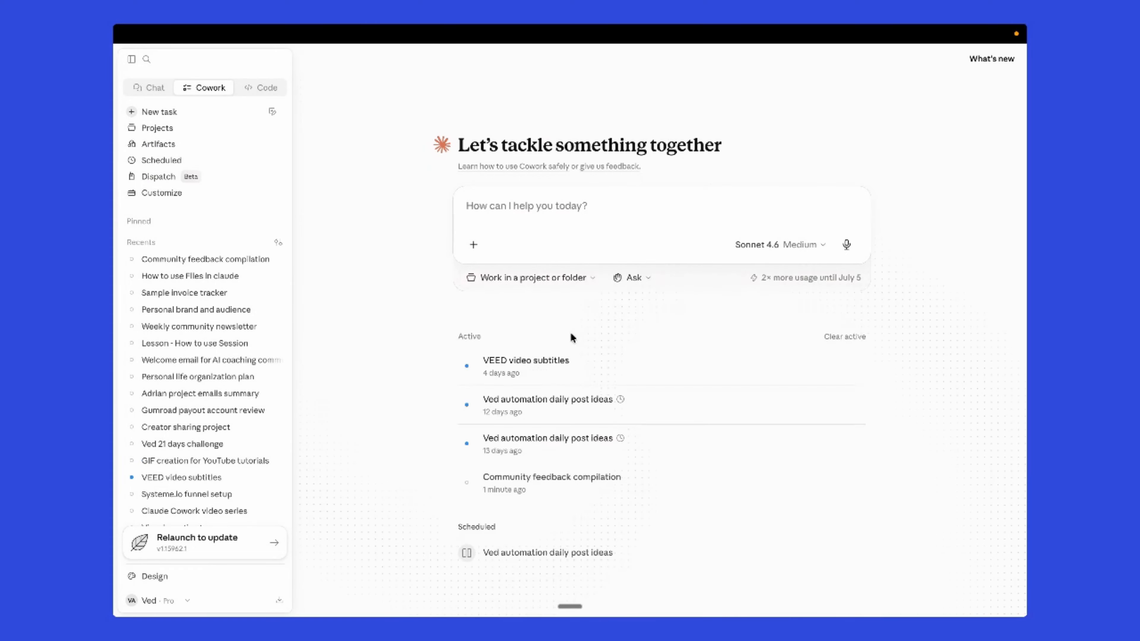
- Choose a different working folder for the task by searching the Mac for "cowork-d"
click(528, 288)
scroll(559, 489, down, 5)
click(511, 600)
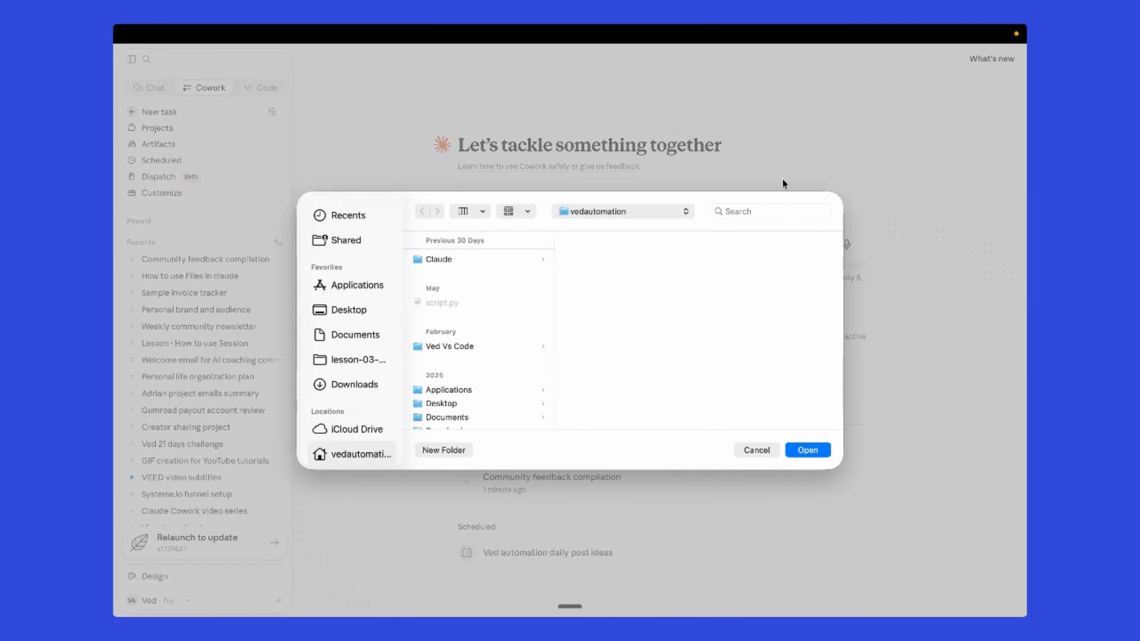
click(758, 212)
text(cow)
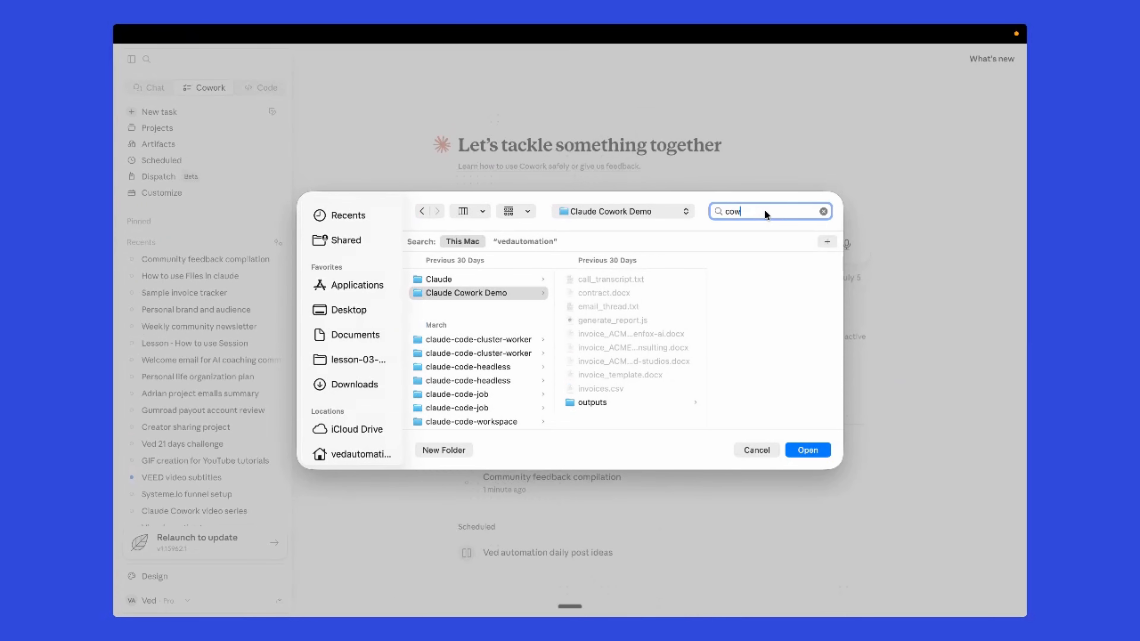
text(ork-dmo)
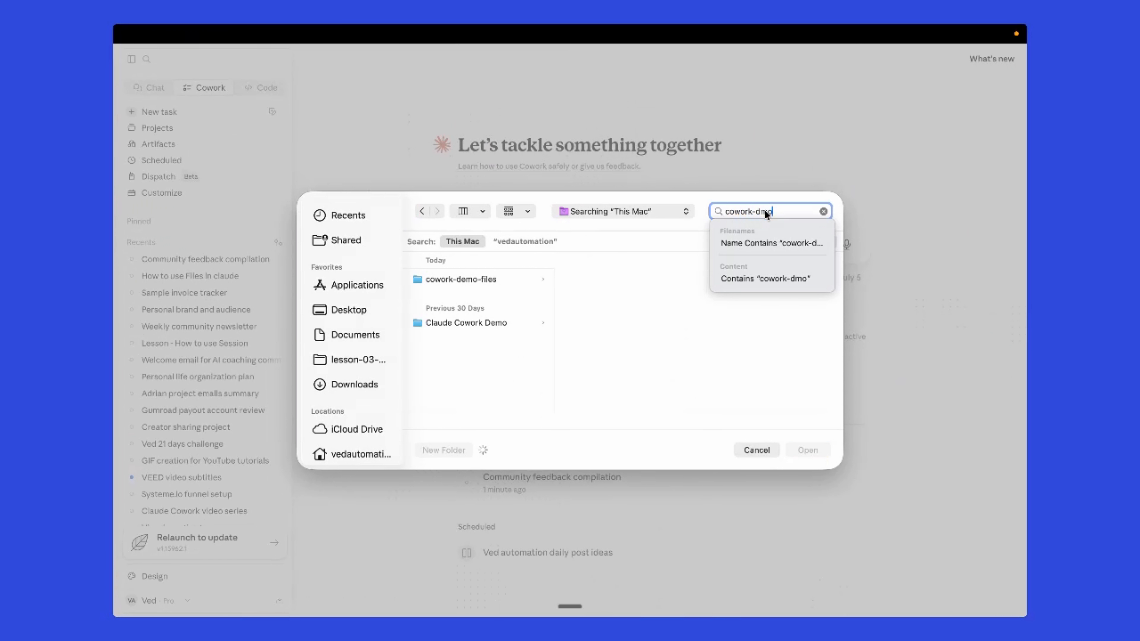
key(BackSpace)
key(BackSpace)
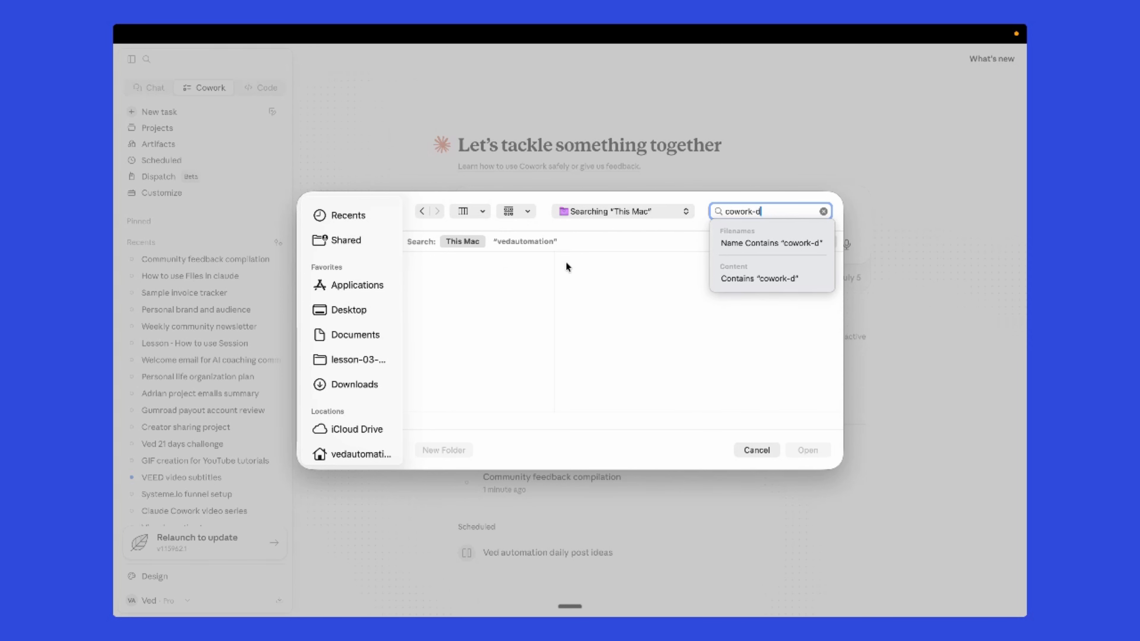
- Attach 2-rename-reorganize from cowork-demo-files to the task and allow Claude to change its files
click(496, 279)
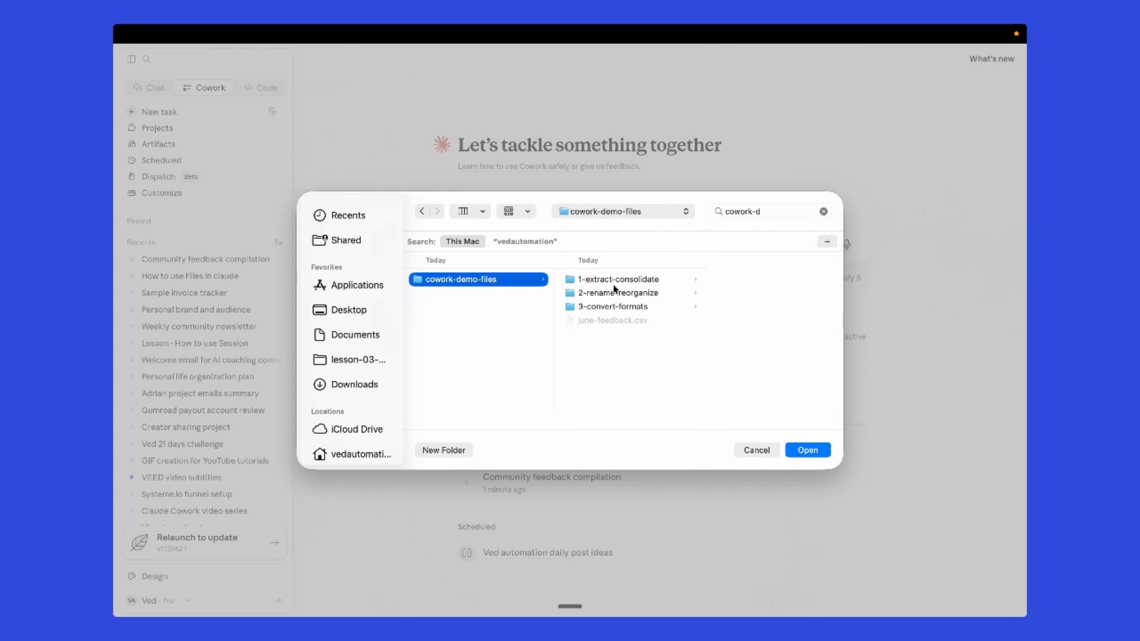
click(617, 292)
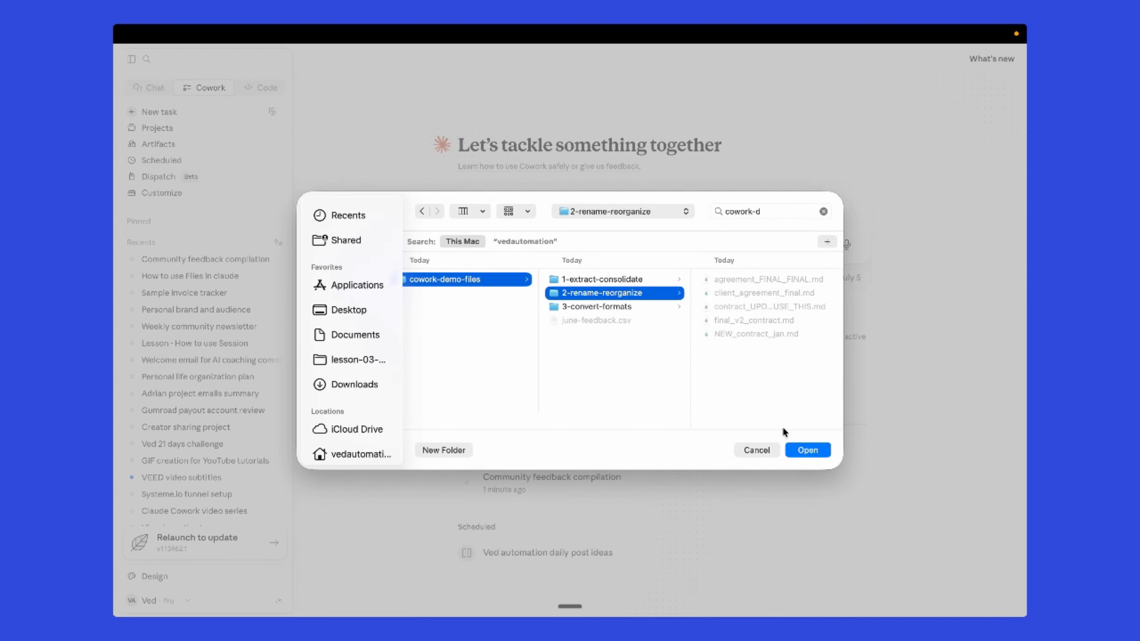
click(803, 450)
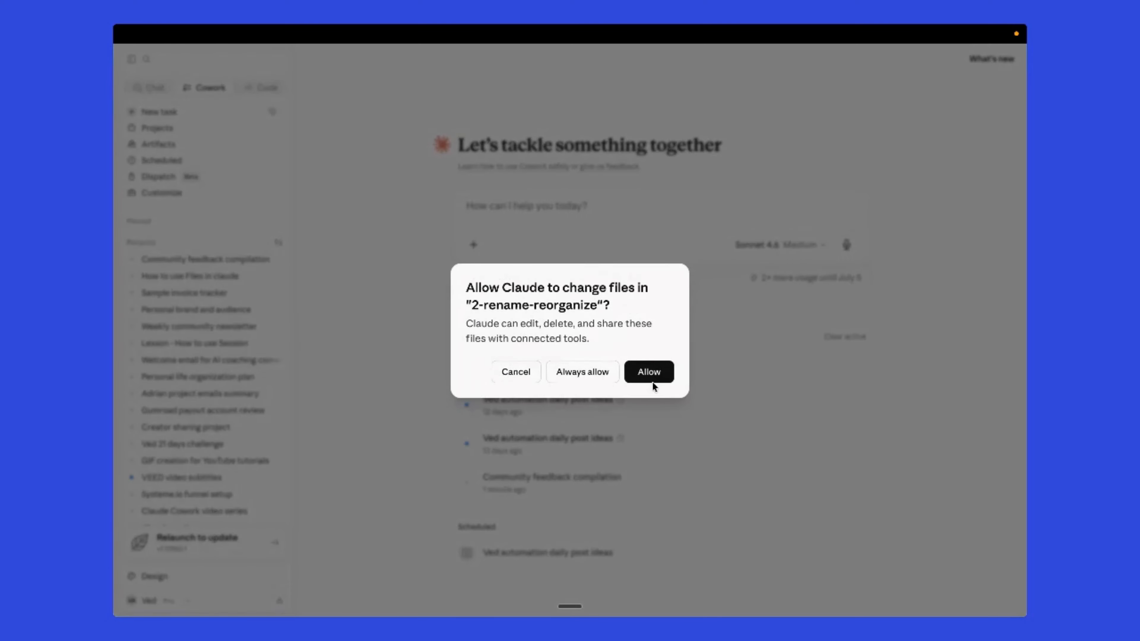
click(651, 380)
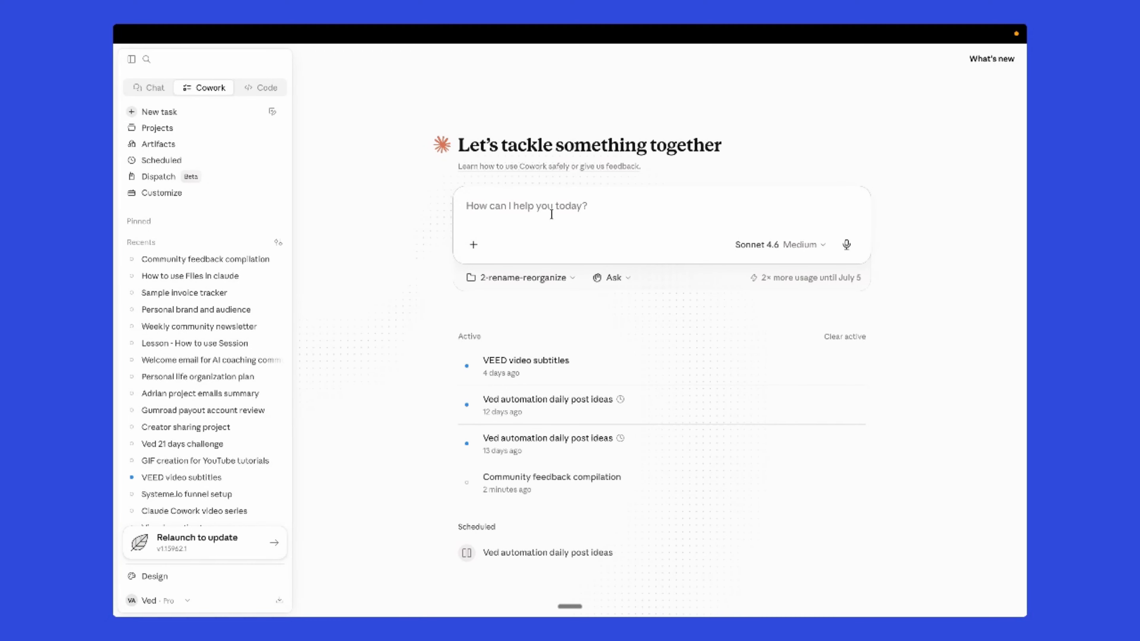
- Switch to Finder and reopen 2-rename-reorganize to examine the messy contract file names
key(ctrl+Up)
click(528, 100)
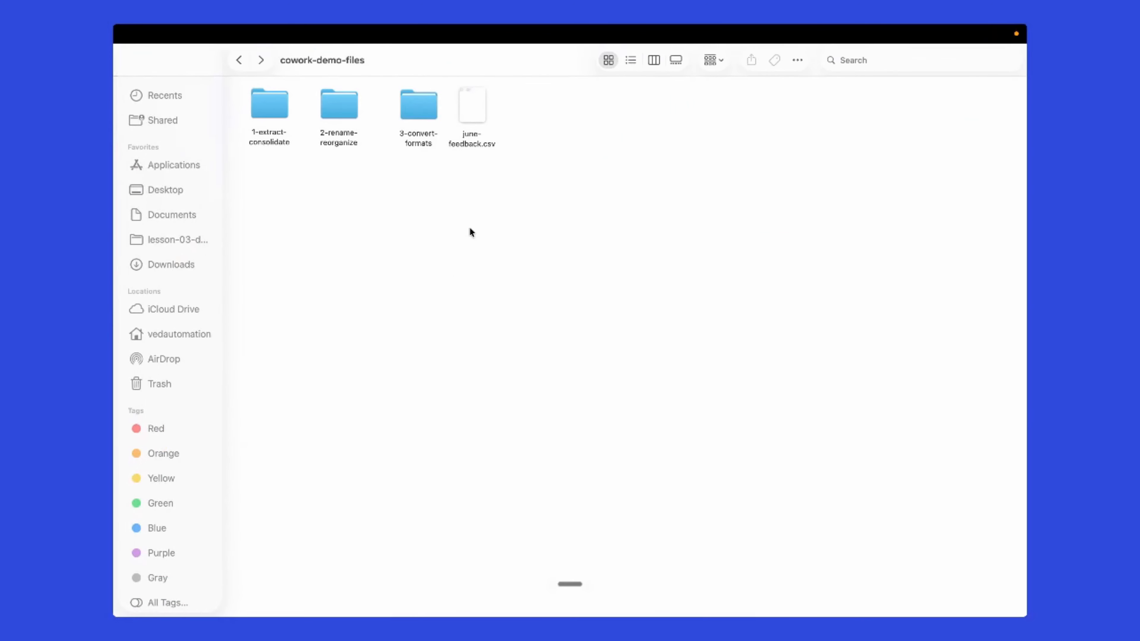
double_click(337, 106)
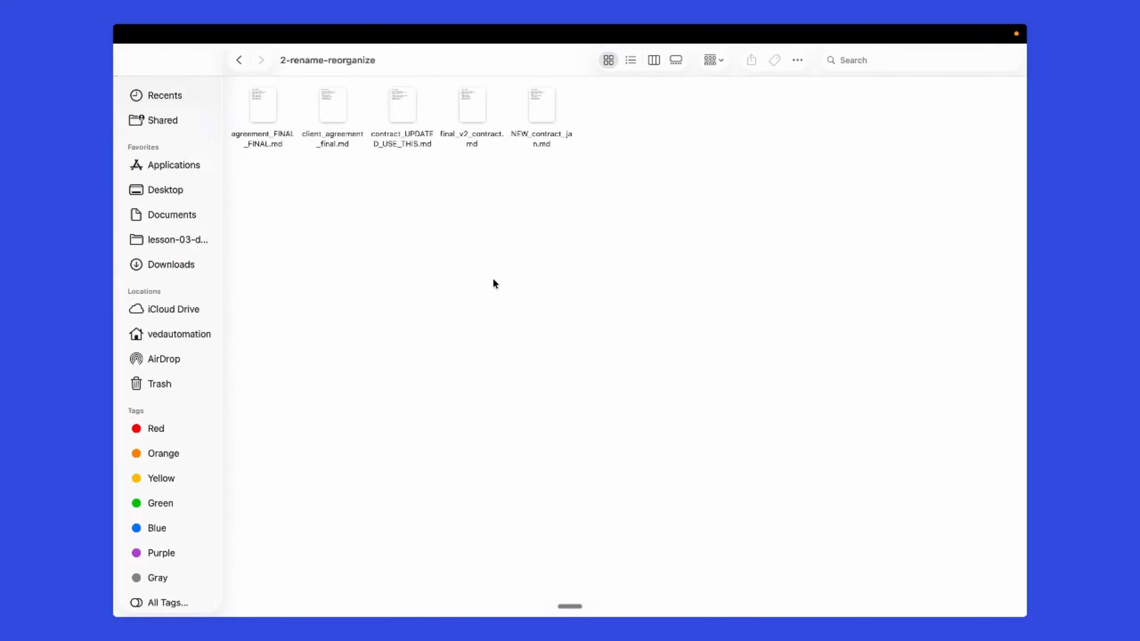
- Back in Claude, dictate a prompt to rename the five contract files by client name and effective date, listing old and new names for confirmation first
key(ctrl+Up)
click(634, 72)
click(501, 212)
key(fn+space)
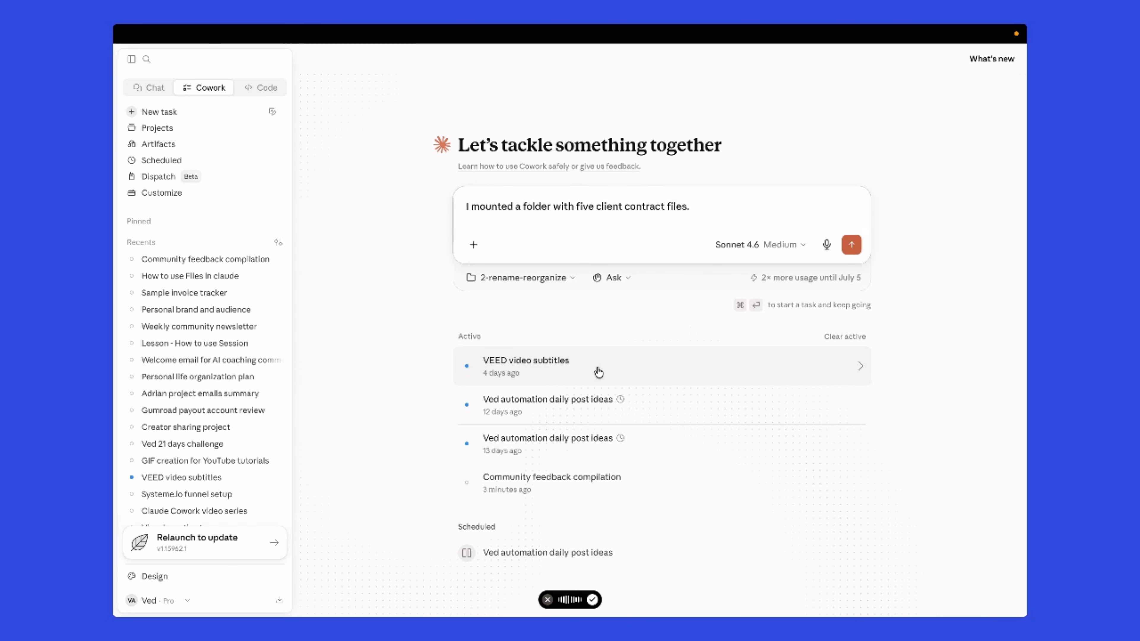
click(592, 600)
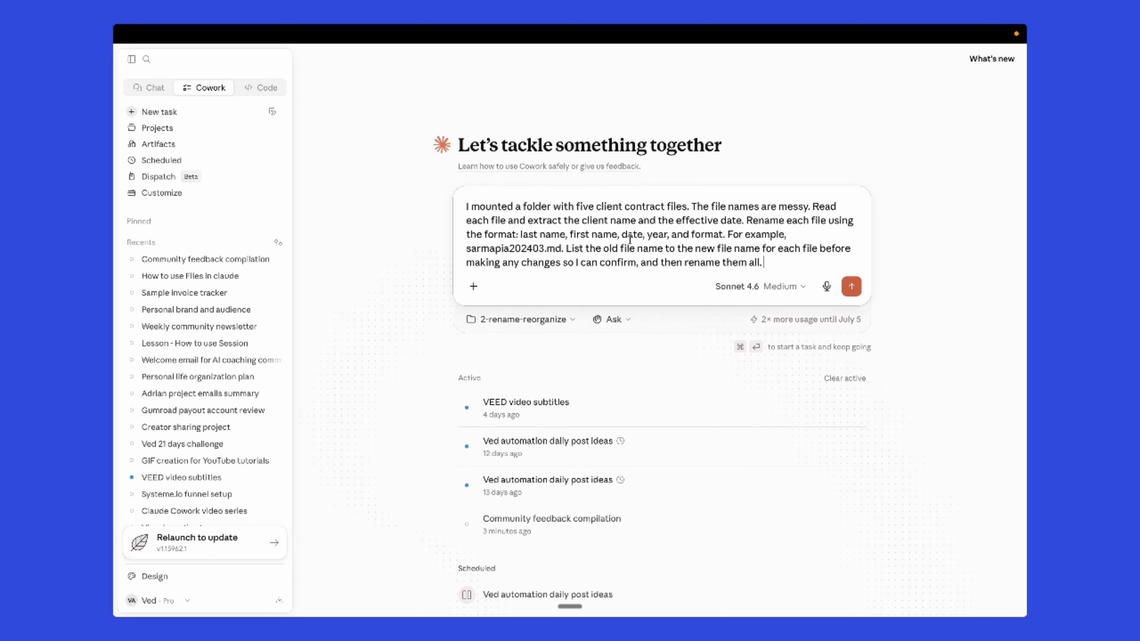
- Check the example file name in the contract renaming prompt, submit it to Claude, and look at the task's attached folder
drag(564, 248, 466, 251)
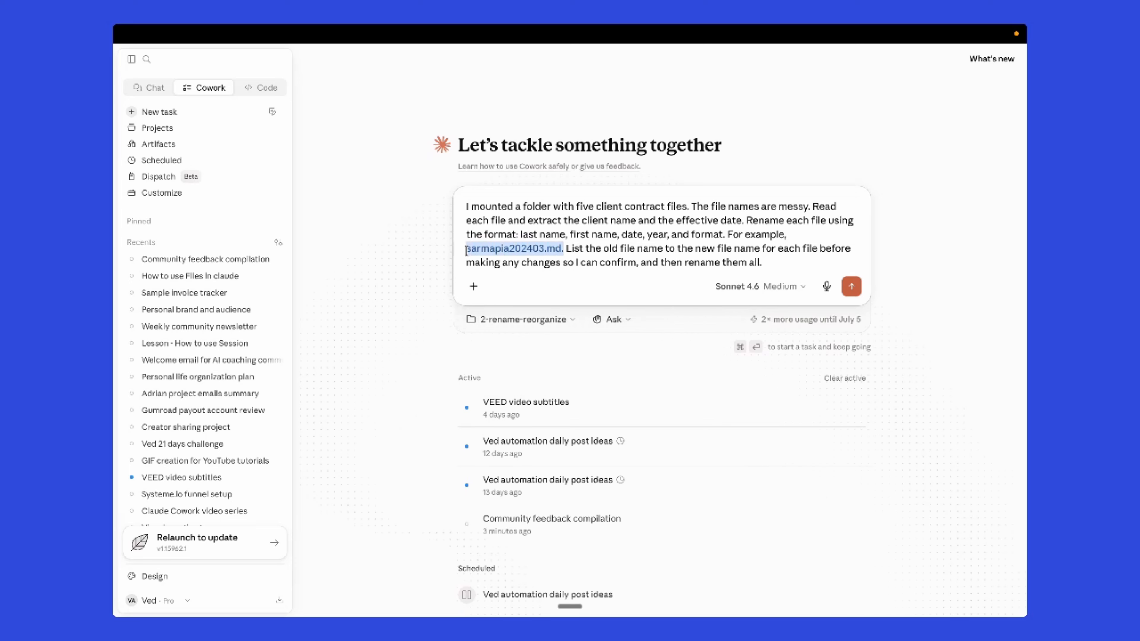
click(465, 250)
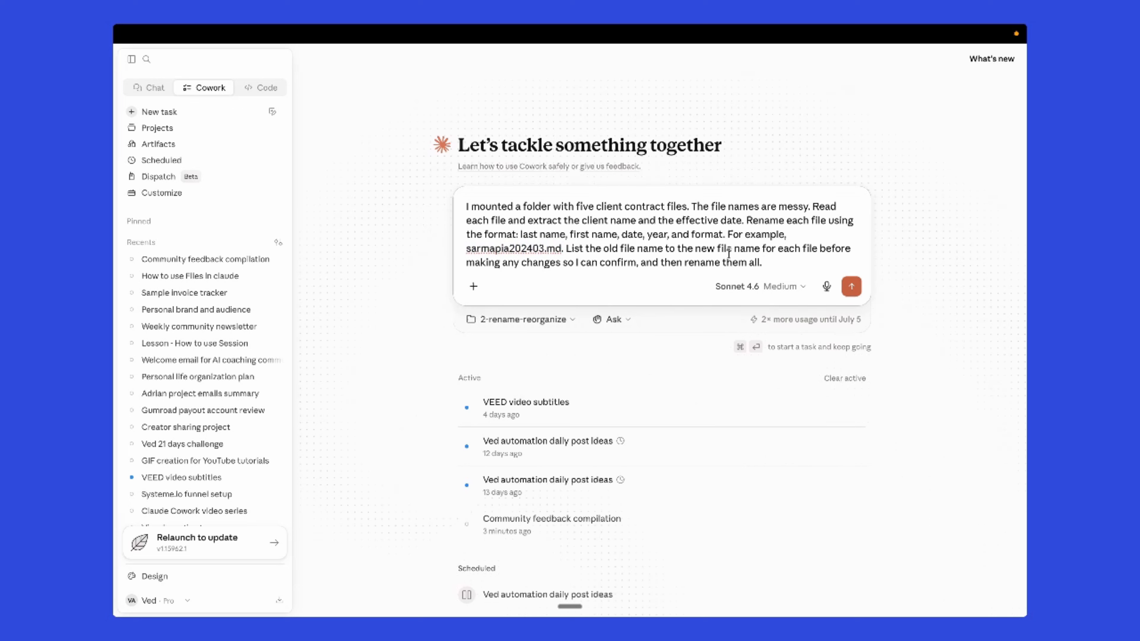
click(776, 264)
click(852, 286)
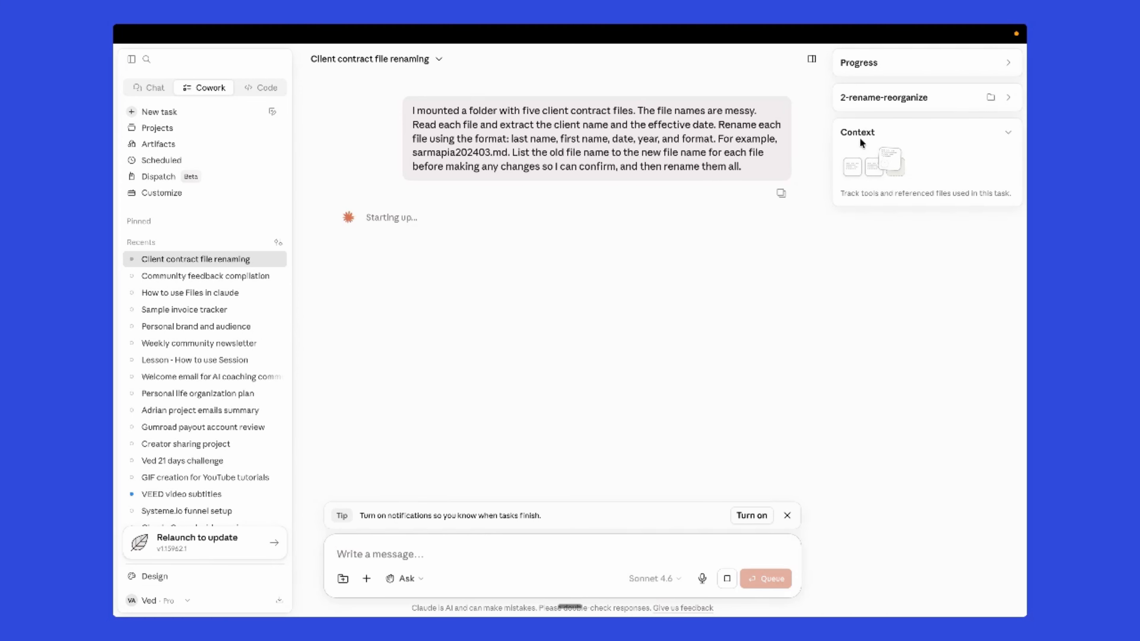
click(873, 98)
click(873, 98)
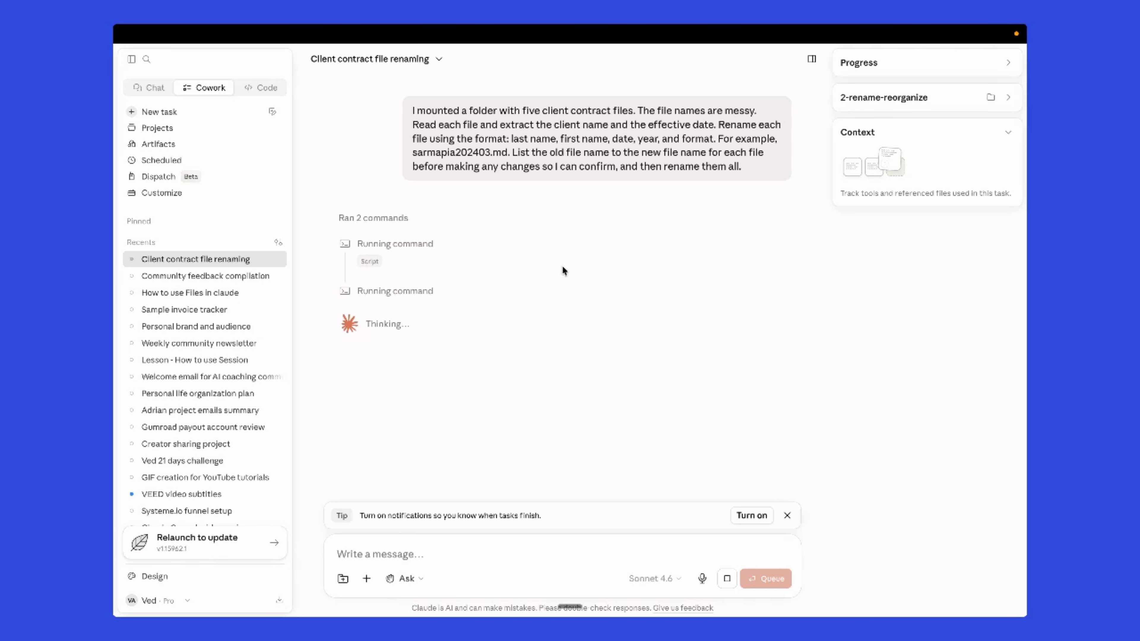
- Switch to Finder and open agreement_FINAL_FINAL.md to read its client name and effective date
key(ctrl+Up)
click(541, 91)
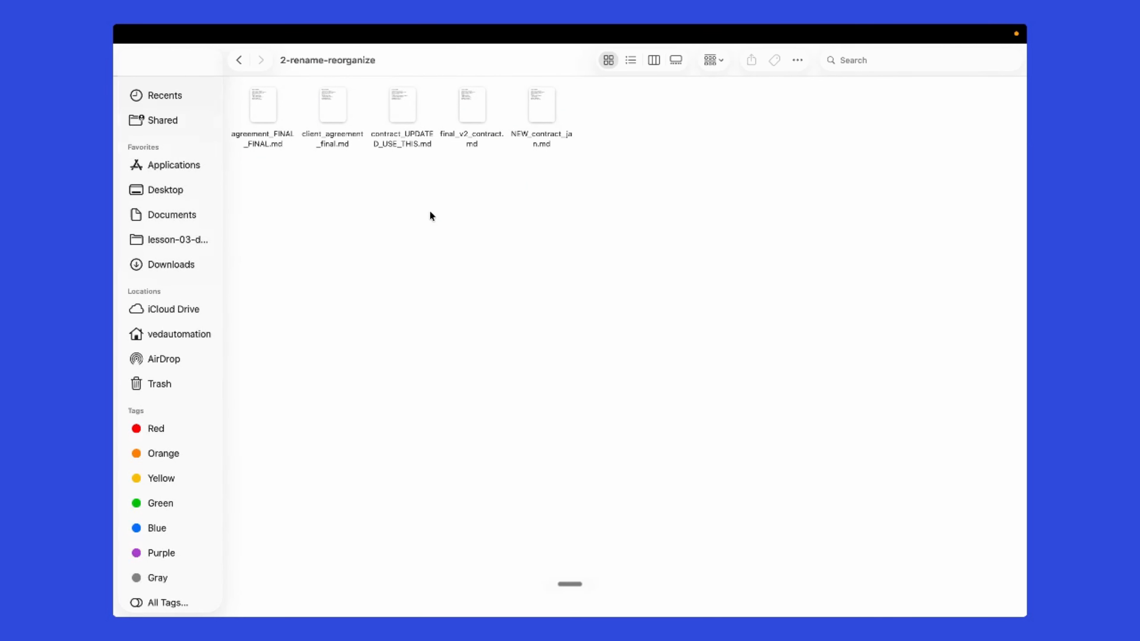
double_click(267, 104)
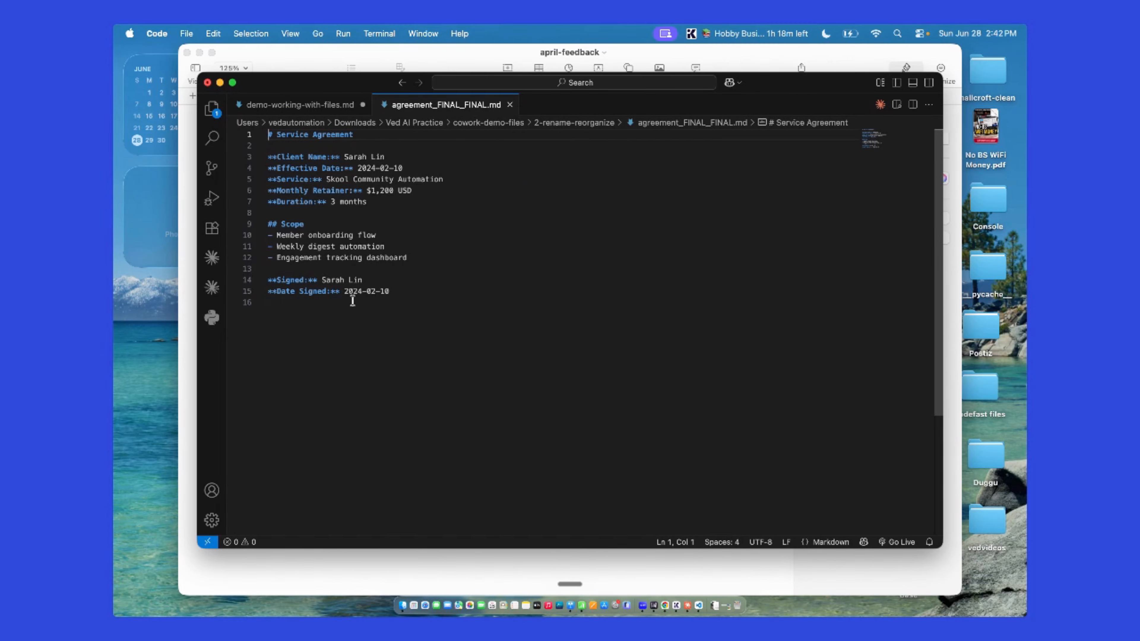
- Bring up the stray Keynote file dialog among the open windows and cancel it
key(ctrl+Up)
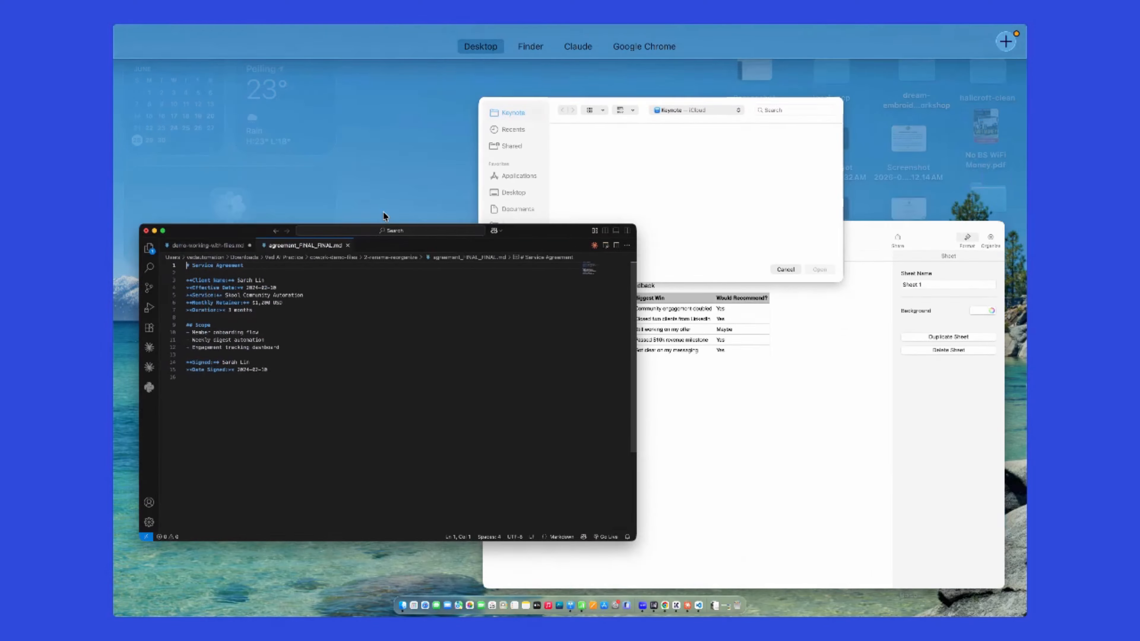
click(586, 147)
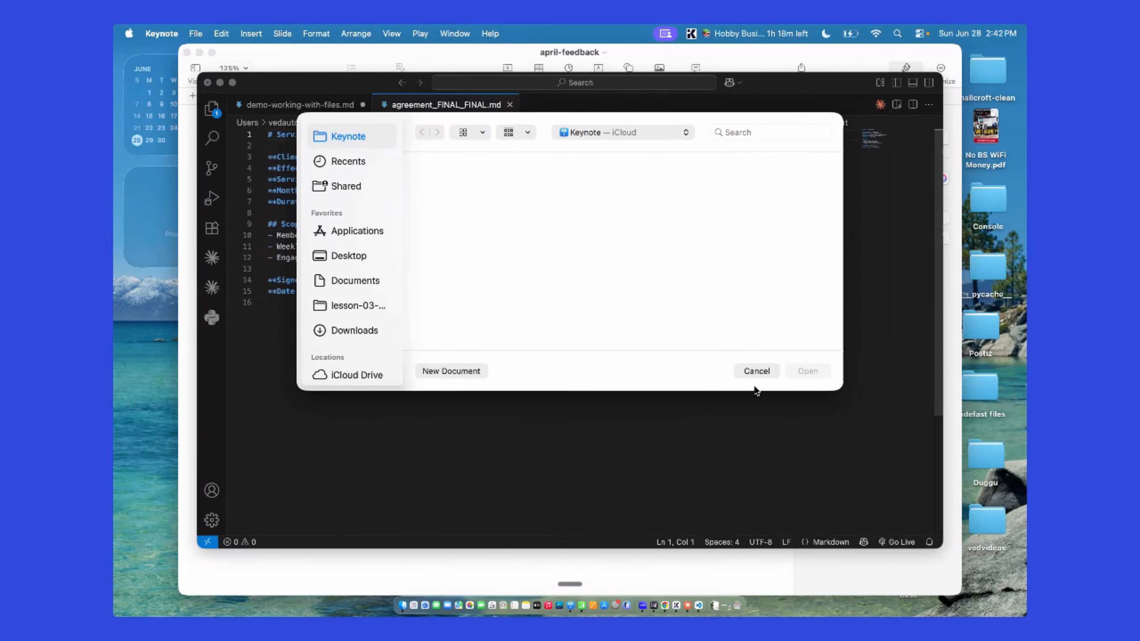
click(745, 372)
- Revisit the contract files in Finder, then return to Claude to review the proposed old-to-new rename map
key(ctrl+Up)
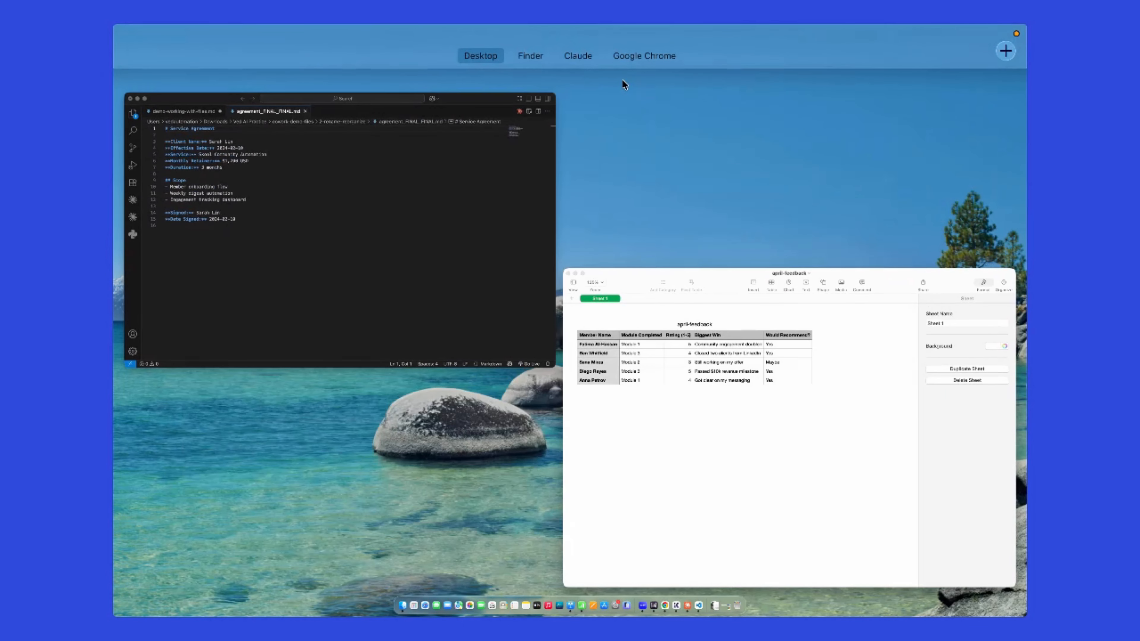
mouse_move(523, 50)
click(446, 93)
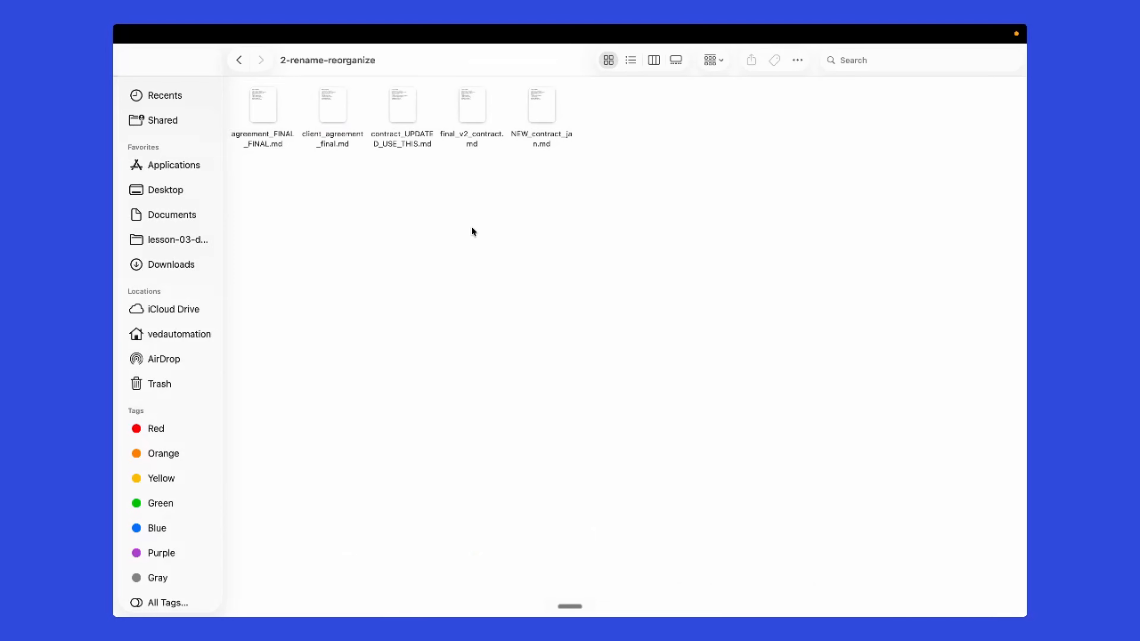
key(ctrl+Up)
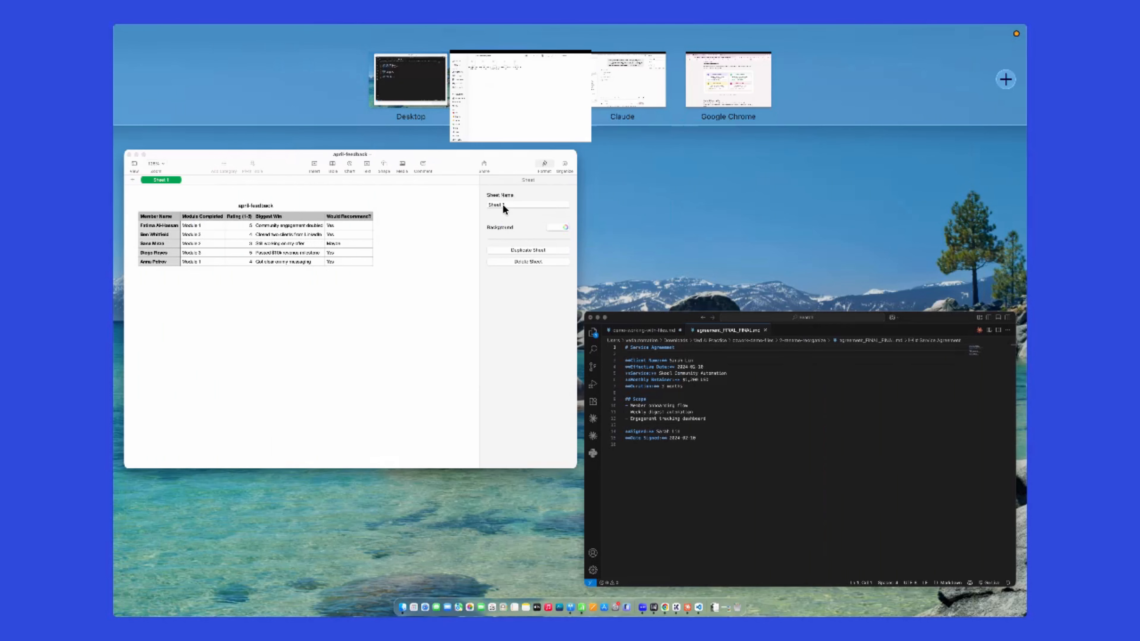
click(609, 79)
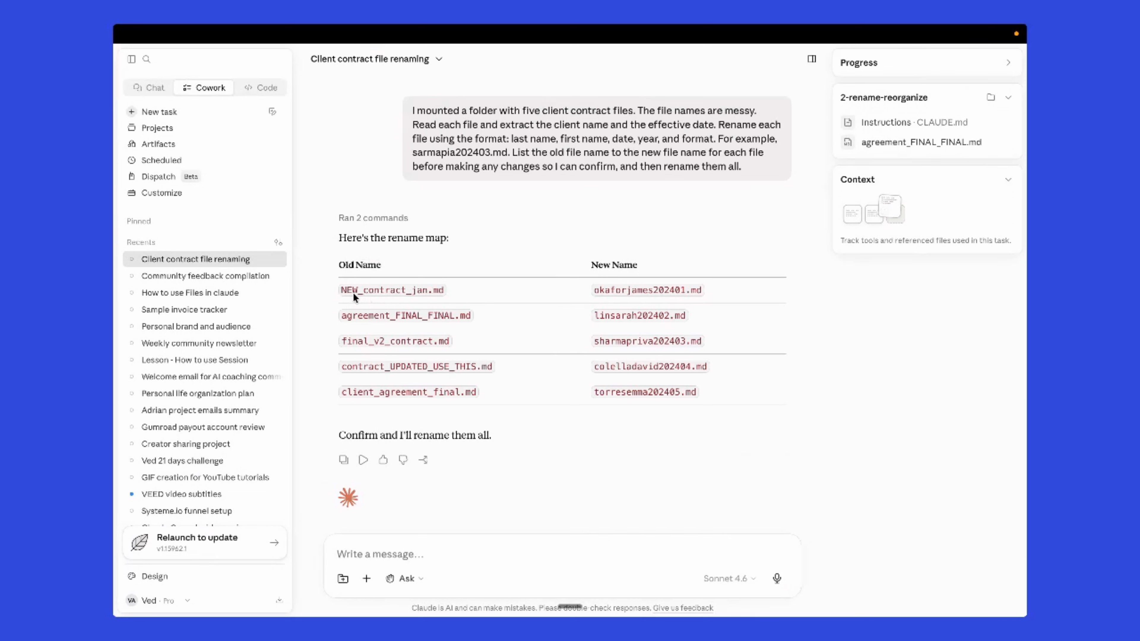
- Open NEW_contract_jan.md from Finder to compare its client name and effective date with Claude's rename map
key(ctrl+Up)
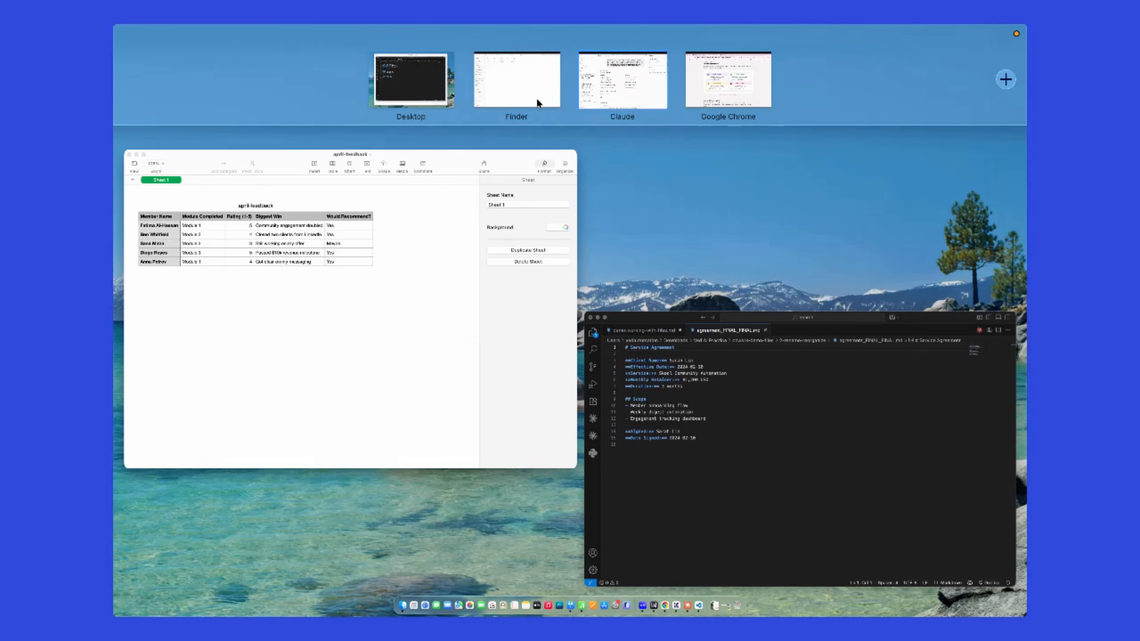
click(524, 86)
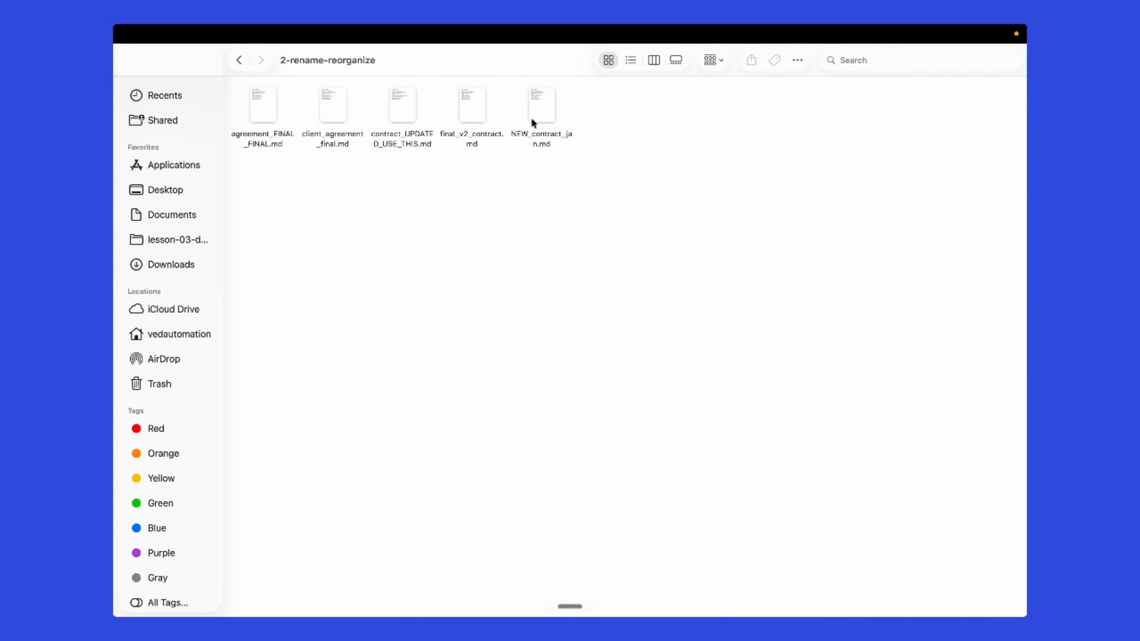
double_click(533, 117)
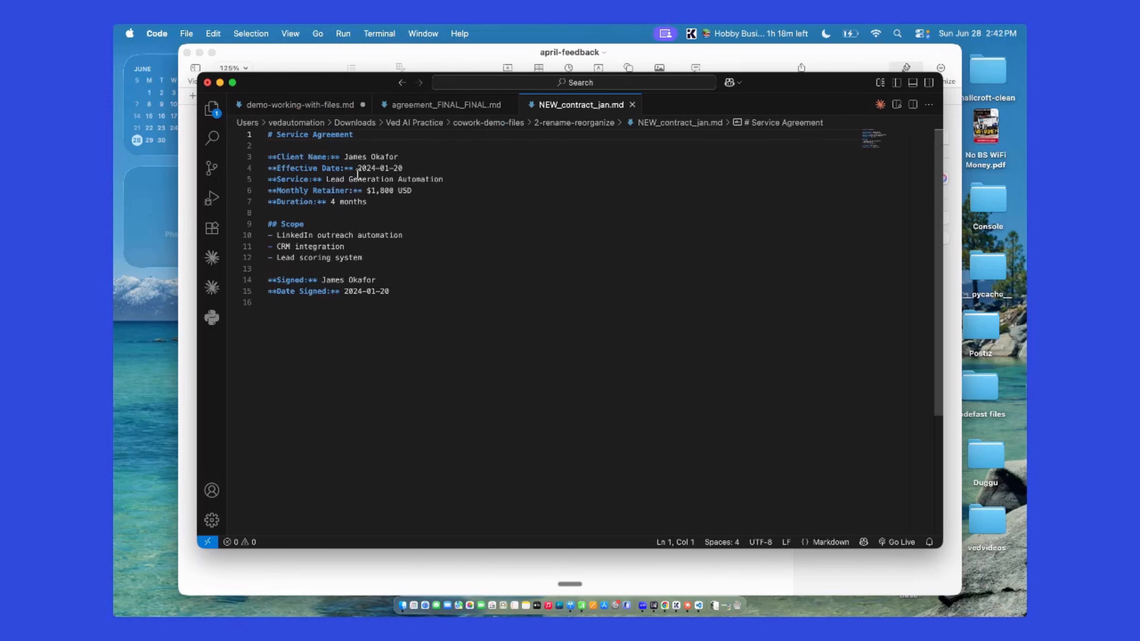
key(ctrl+Up)
mouse_move(571, 66)
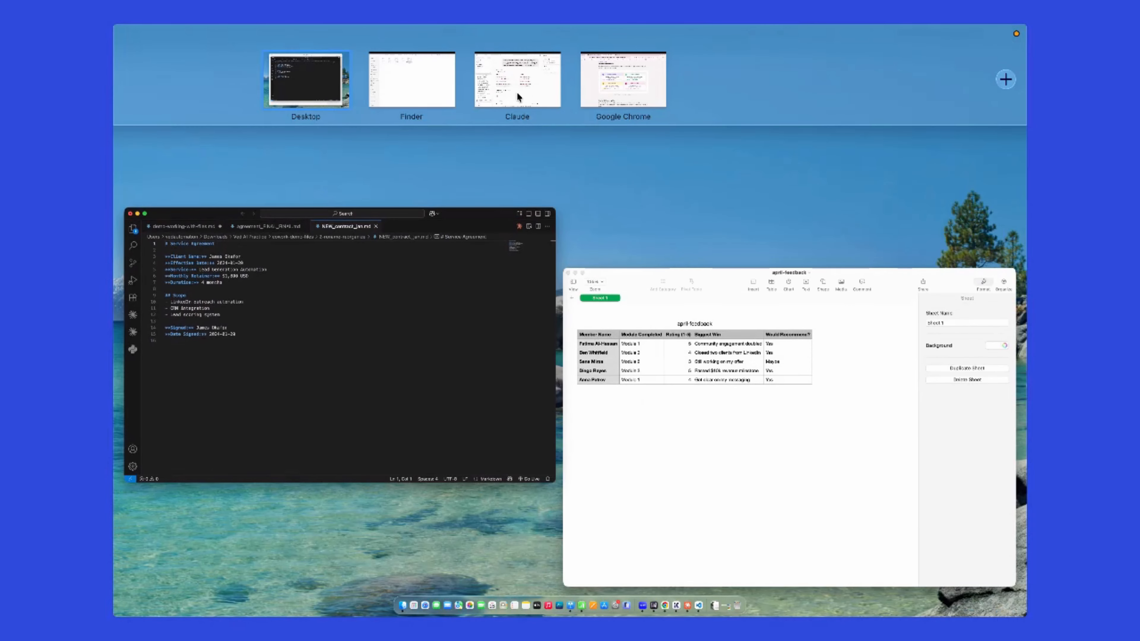
click(518, 93)
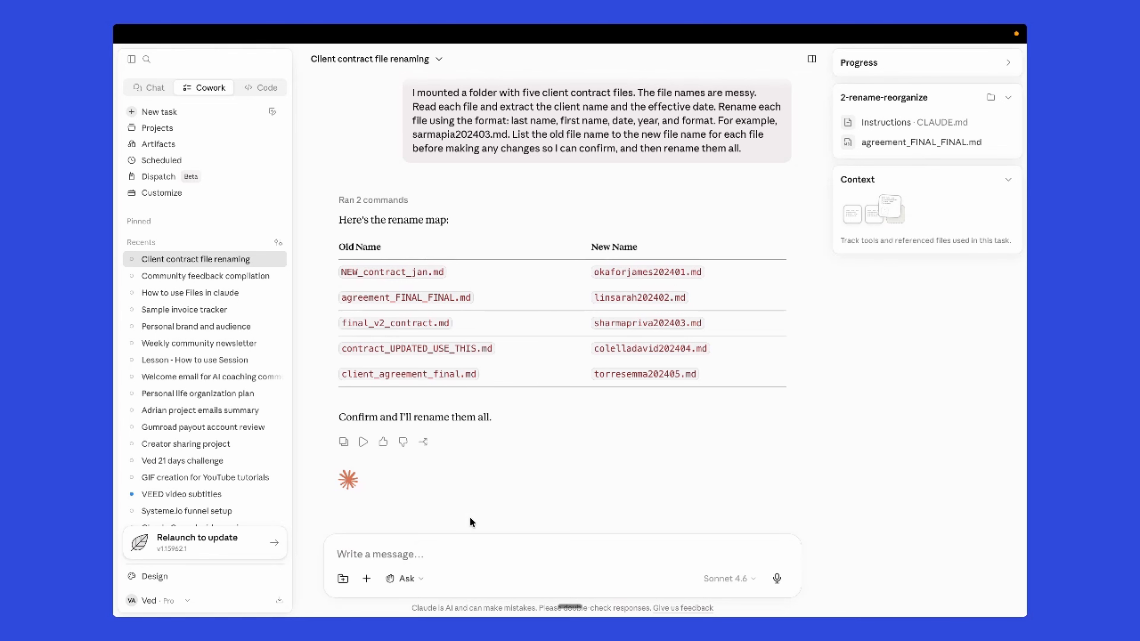
- Approve the proposed file renames by replying "yes confirmed" to Claude
click(425, 563)
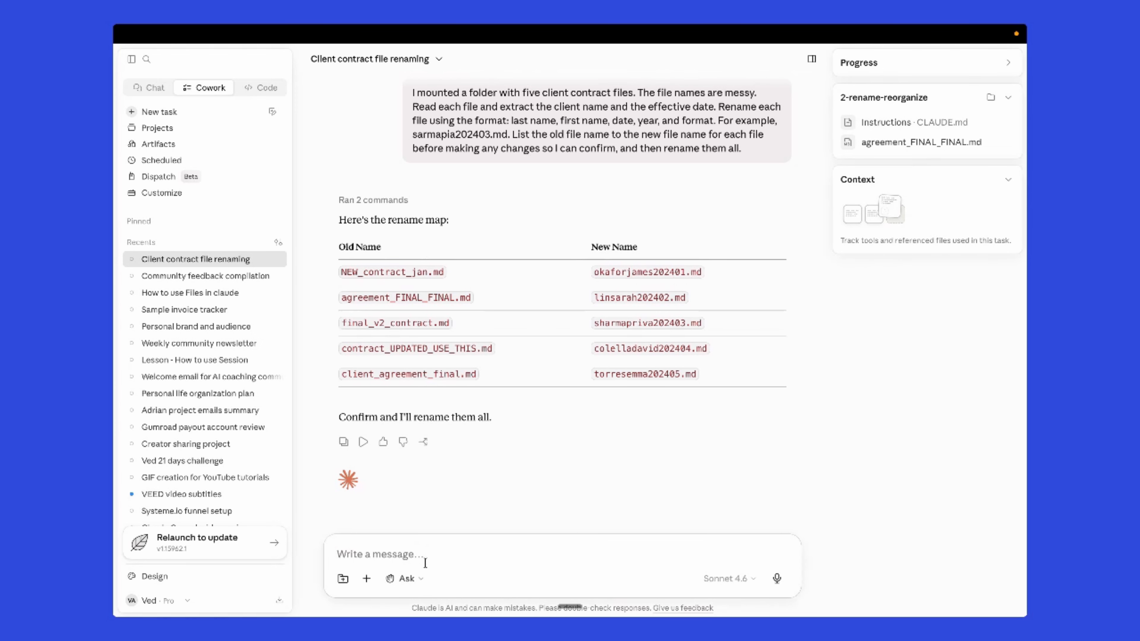
text(yes)
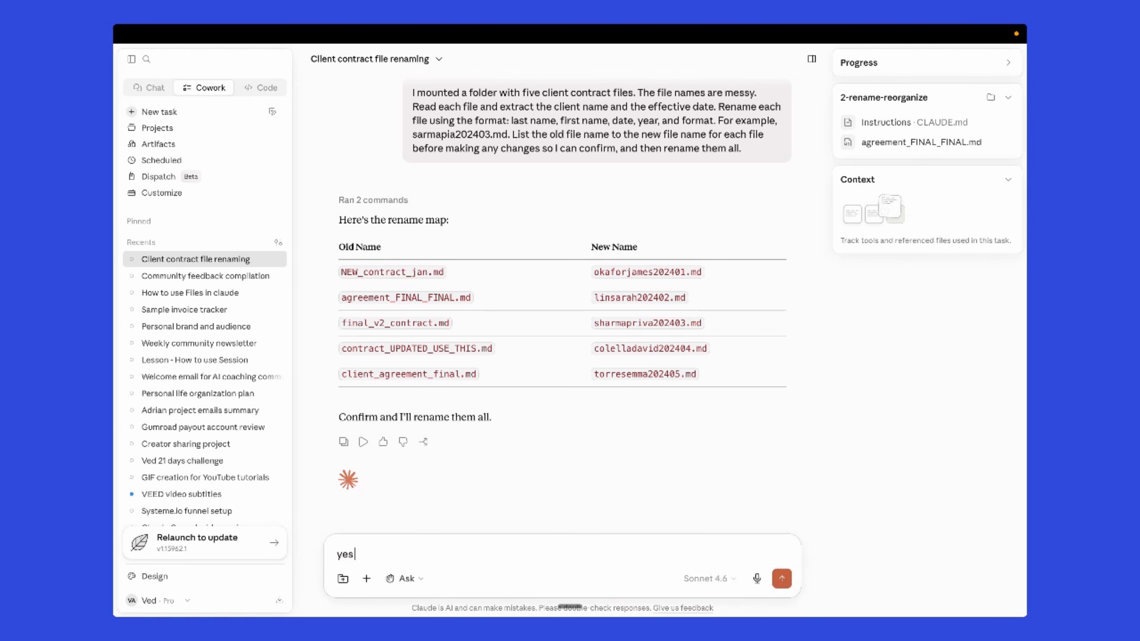
text( confirmed)
key(Return)
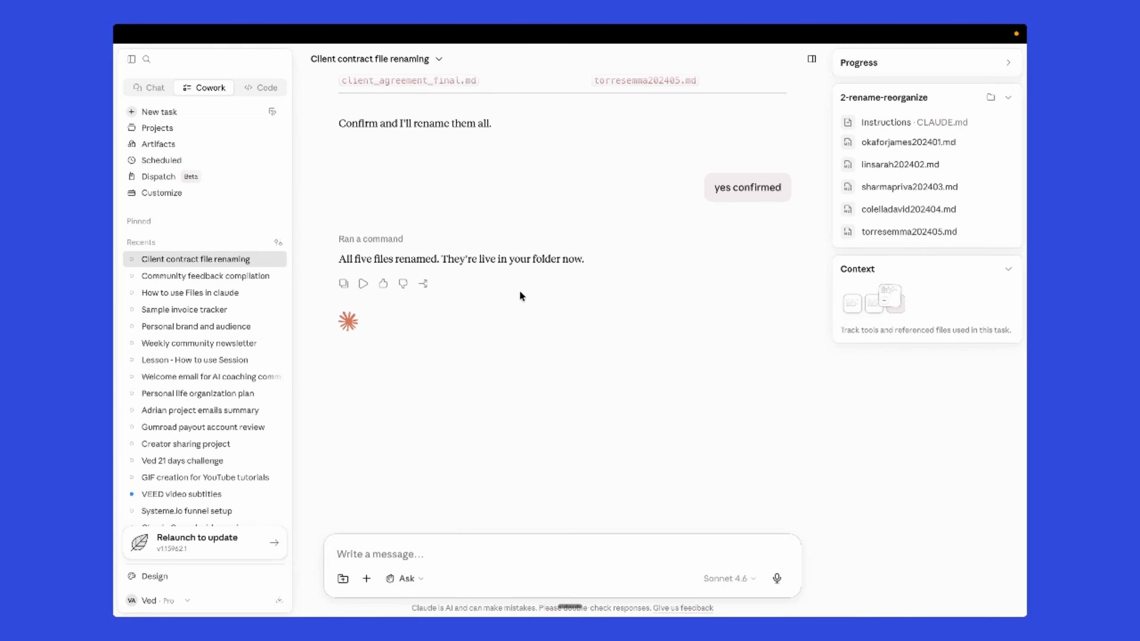
- Switch to Finder to check the renamed contract files in 2-rename-reorganize, and return to Claude
key(ctrl+Up)
click(523, 65)
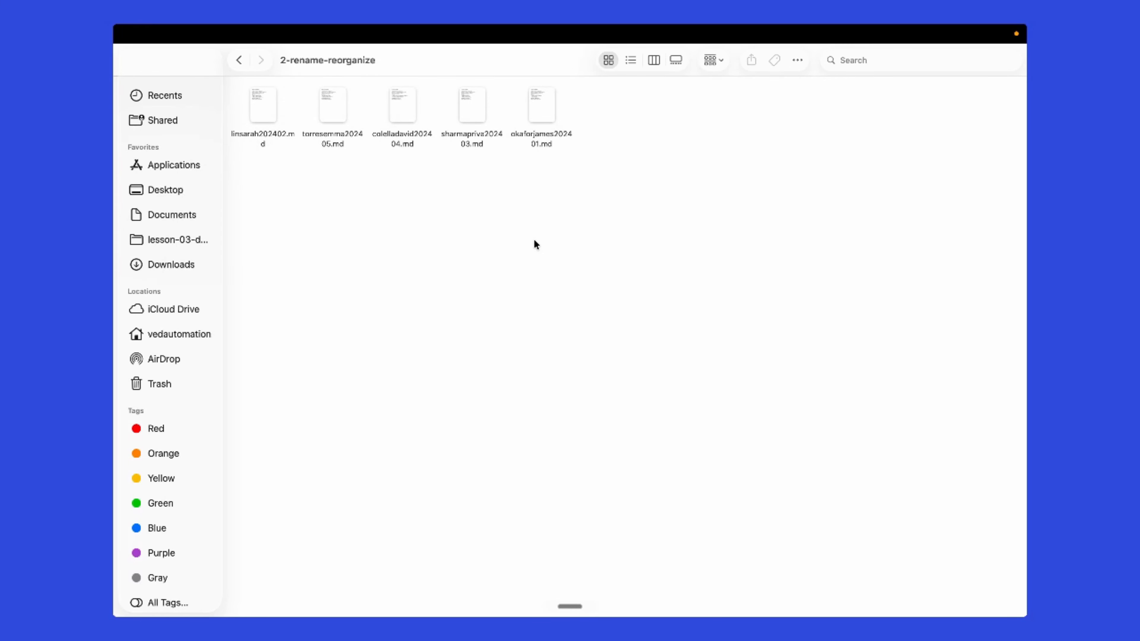
key(ctrl+Up)
click(622, 97)
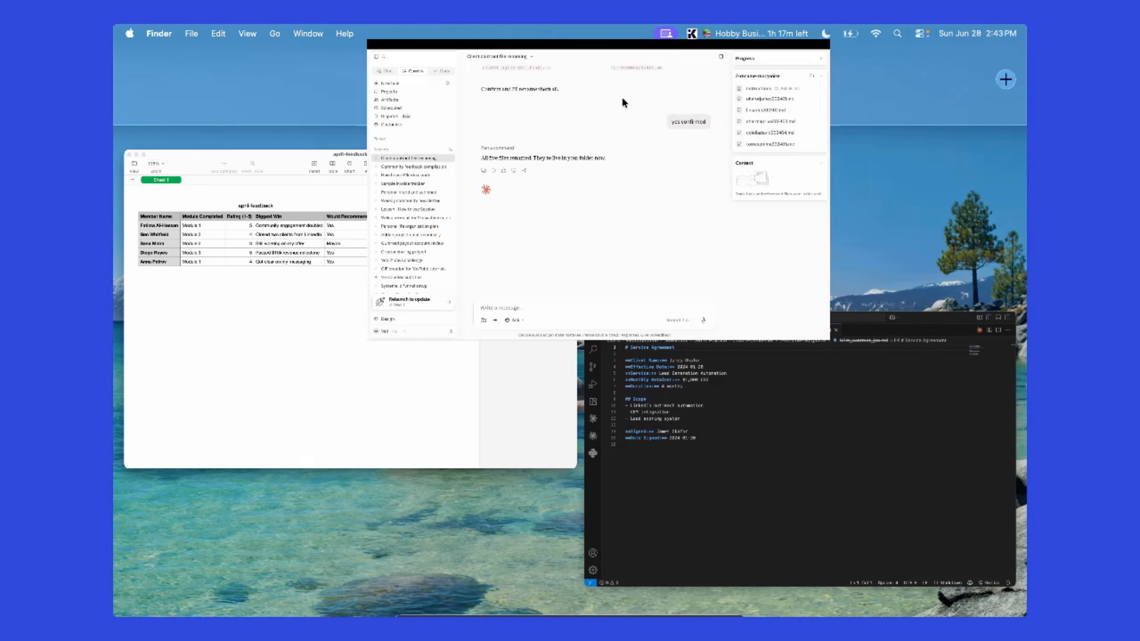
- Switch to Google Chrome and review the Convert Formats pattern in the lesson's Batch Processing Patterns section
key(ctrl+Up)
click(734, 91)
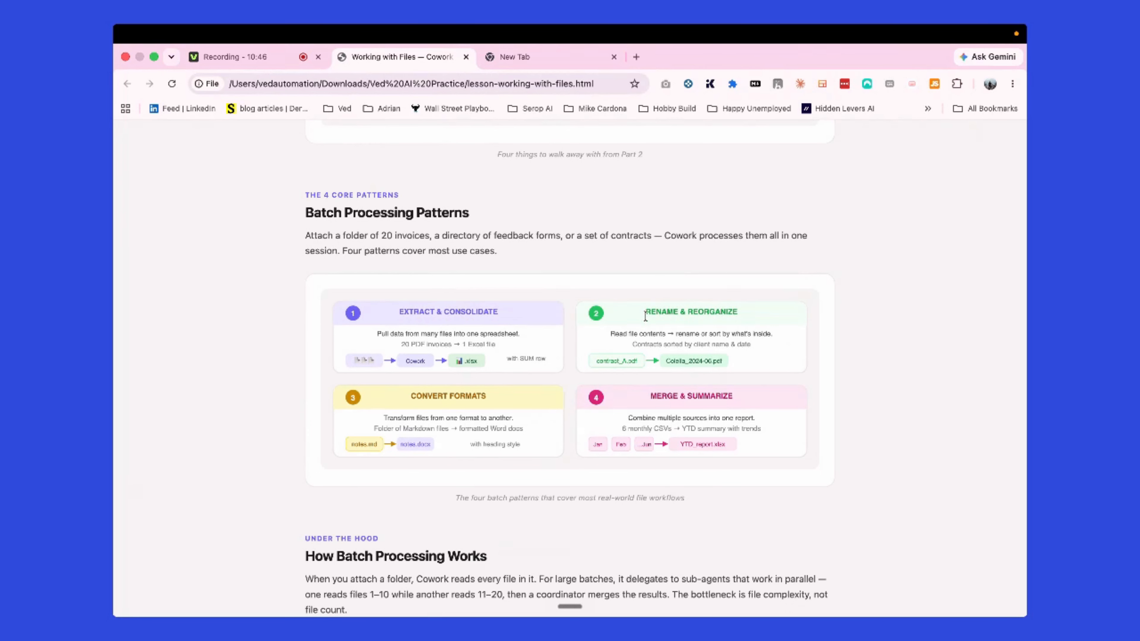
scroll(560, 412, down, 2)
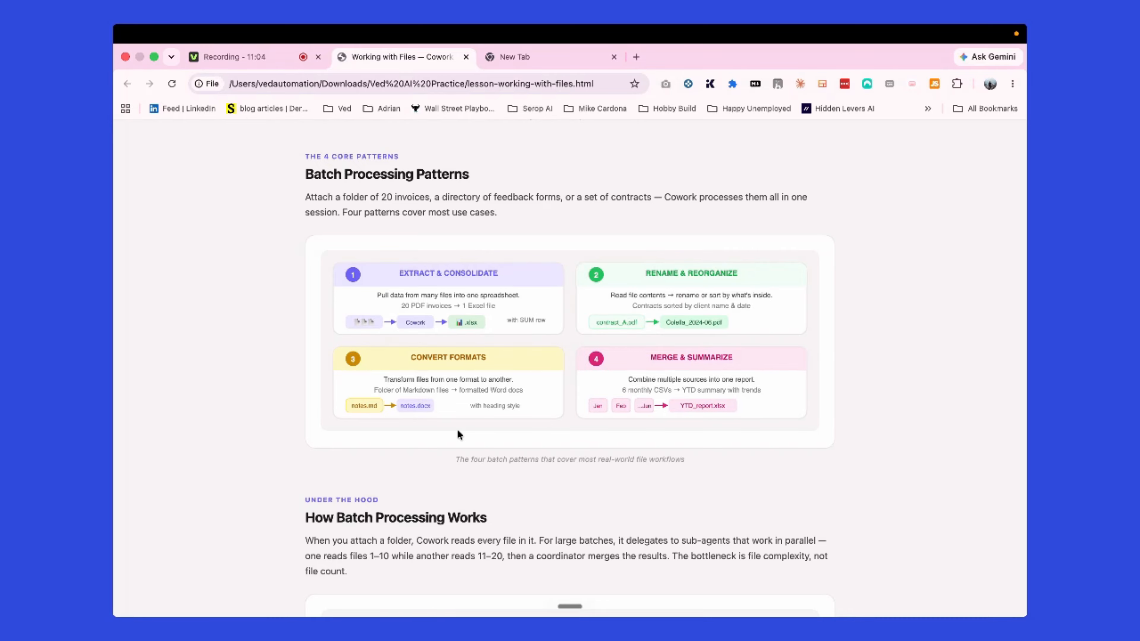
- Switch to Finder and open the 3-convert-formats folder to examine its Markdown module notes
key(ctrl+Up)
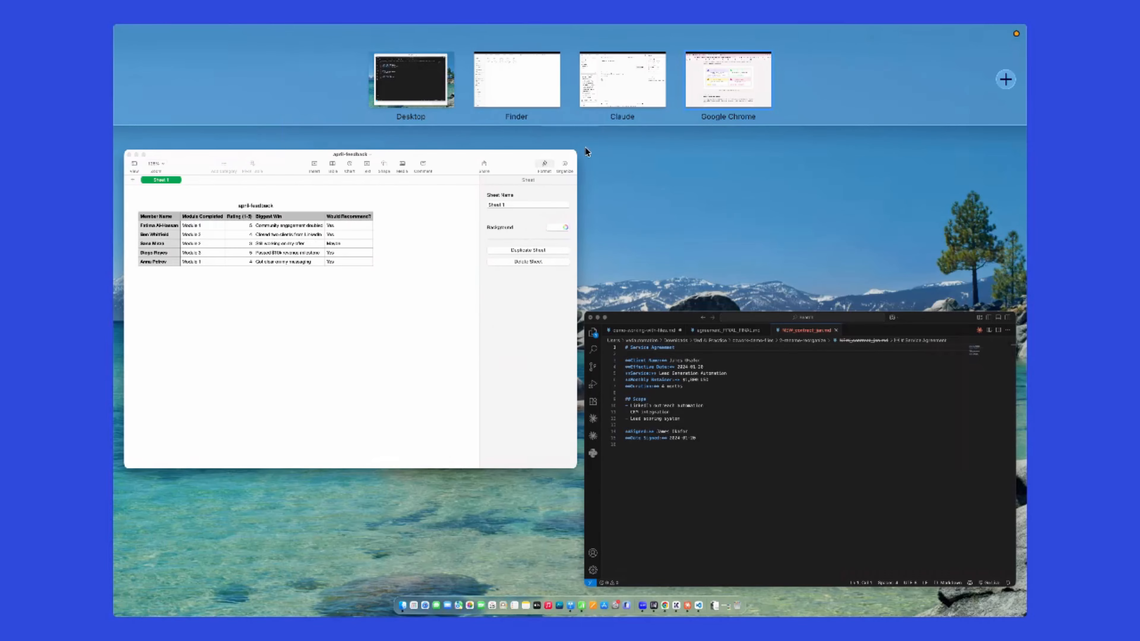
click(599, 91)
key(ctrl+Up)
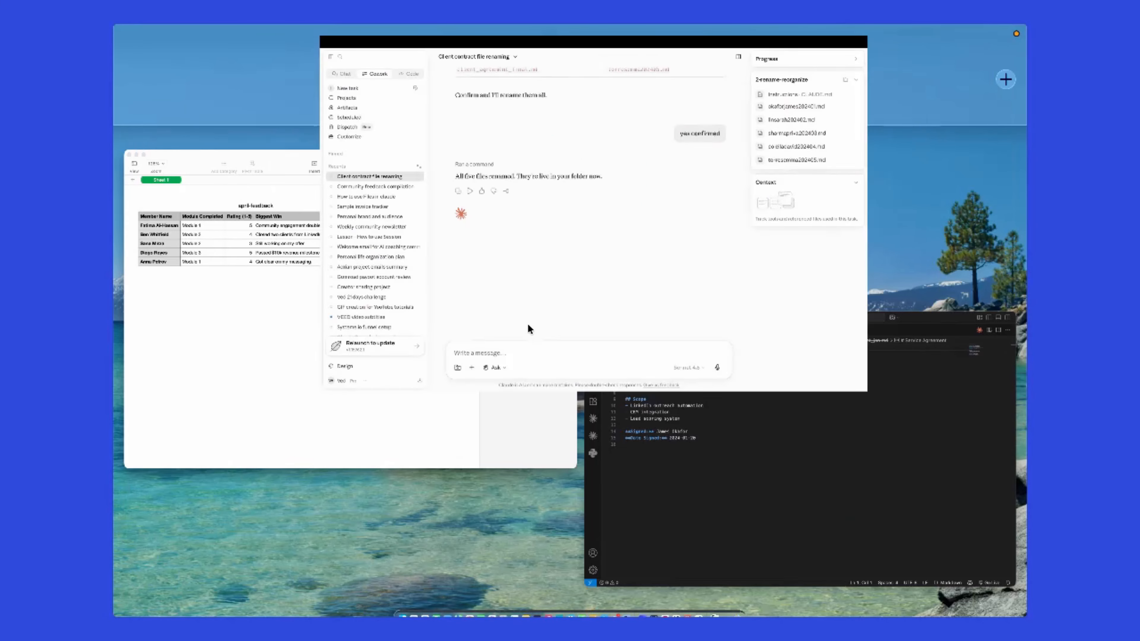
click(542, 104)
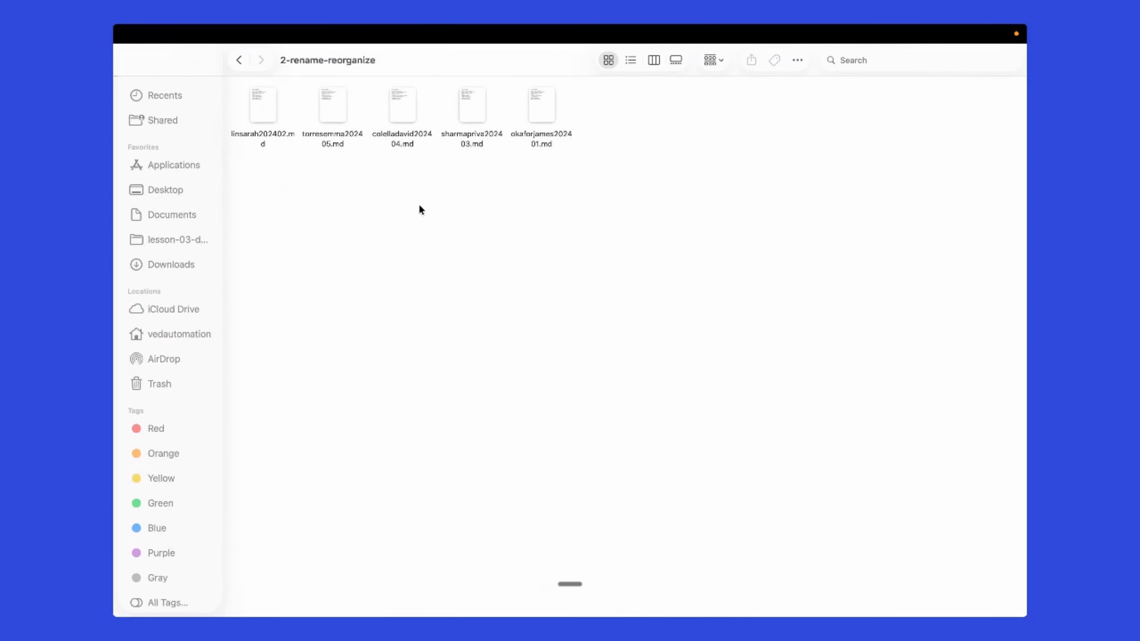
click(237, 61)
double_click(416, 103)
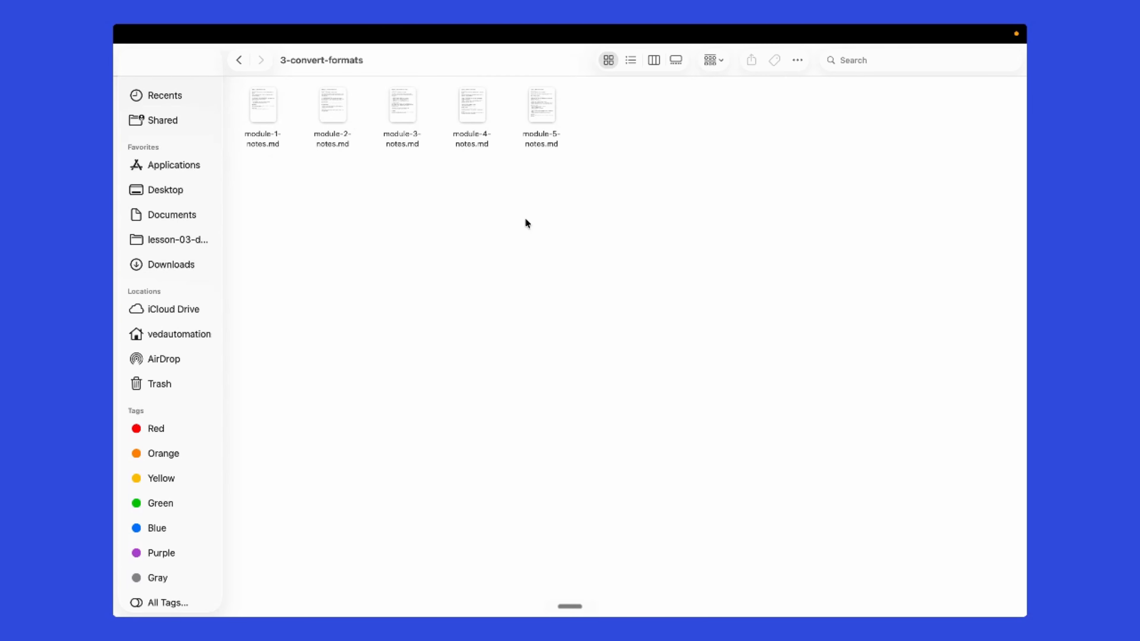
- Start a new Cowork task in Claude and look for a different working folder by searching the Mac for "cowork"
key(ctrl+Up)
click(623, 102)
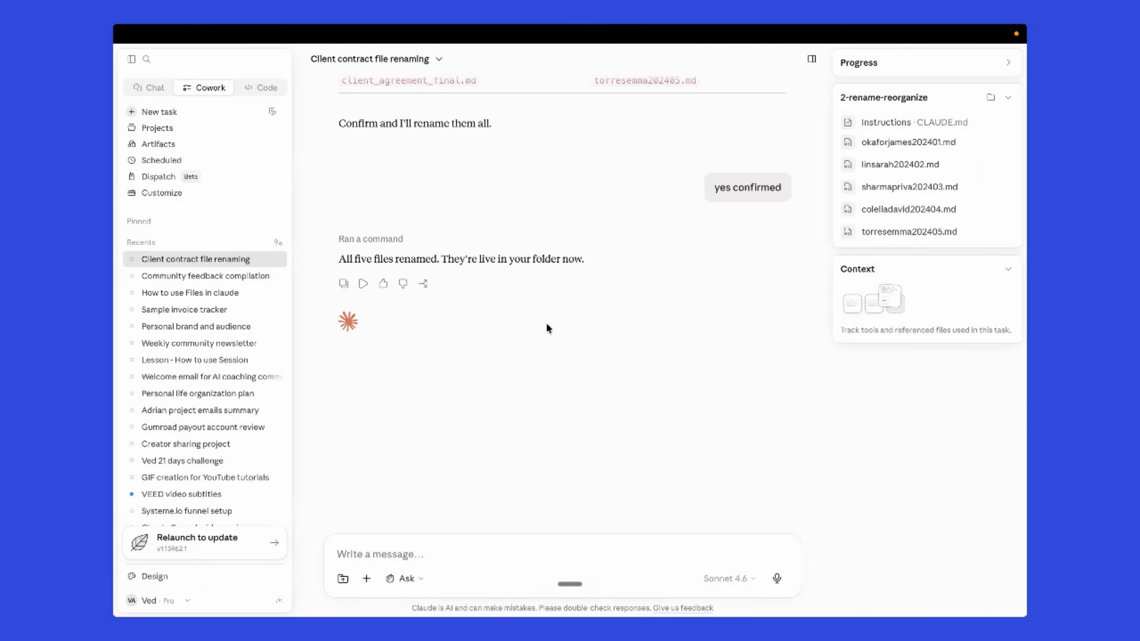
click(179, 115)
click(507, 279)
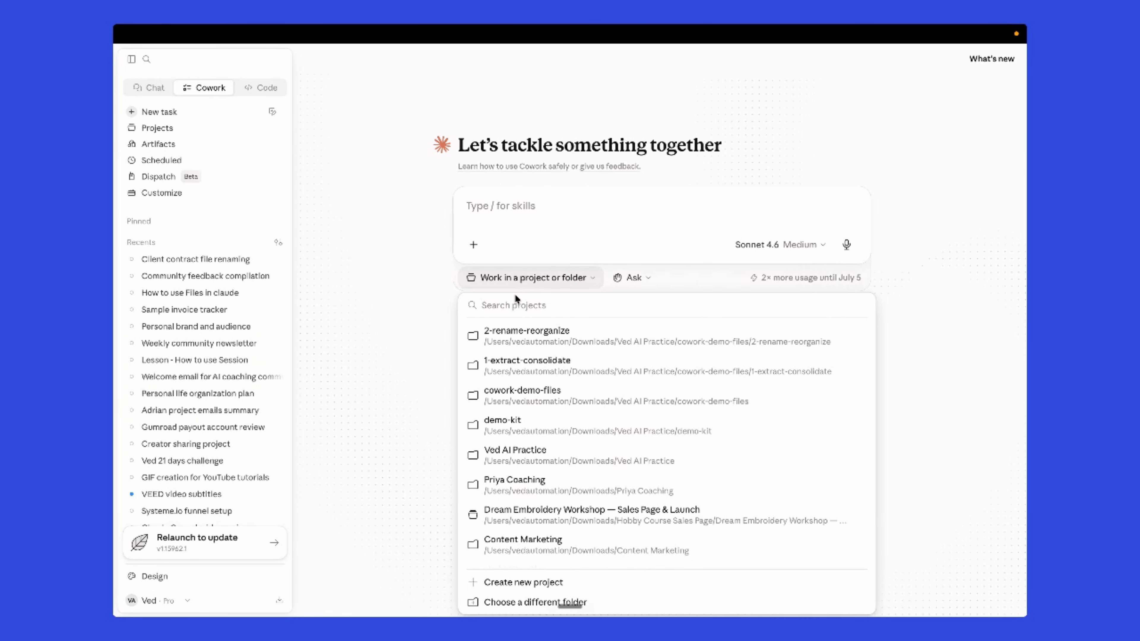
click(511, 600)
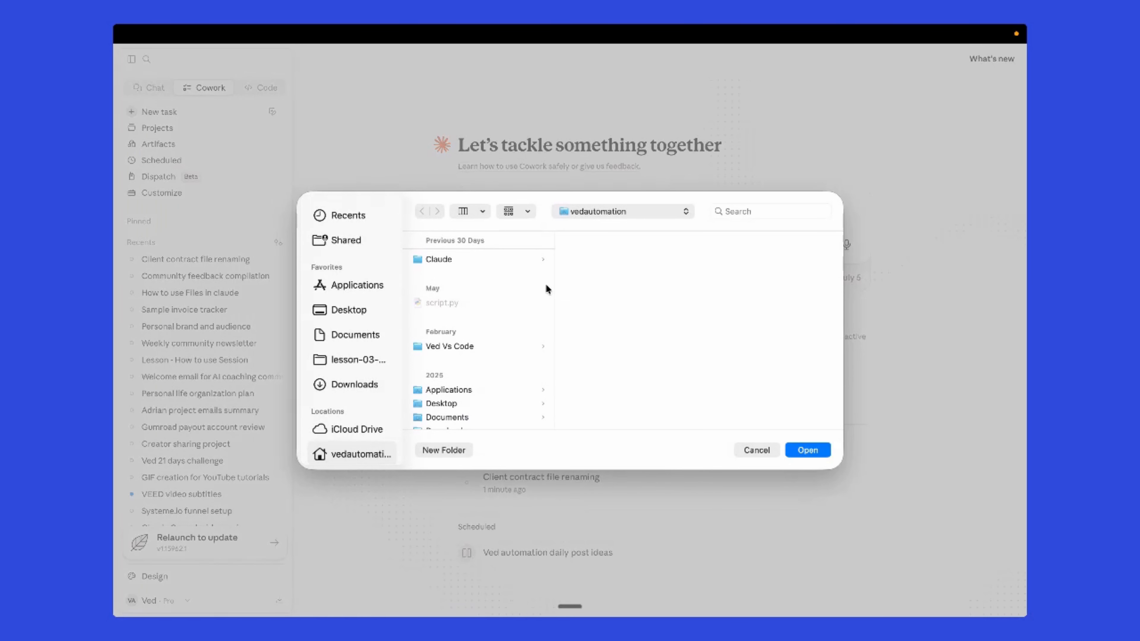
click(748, 211)
text(cowork)
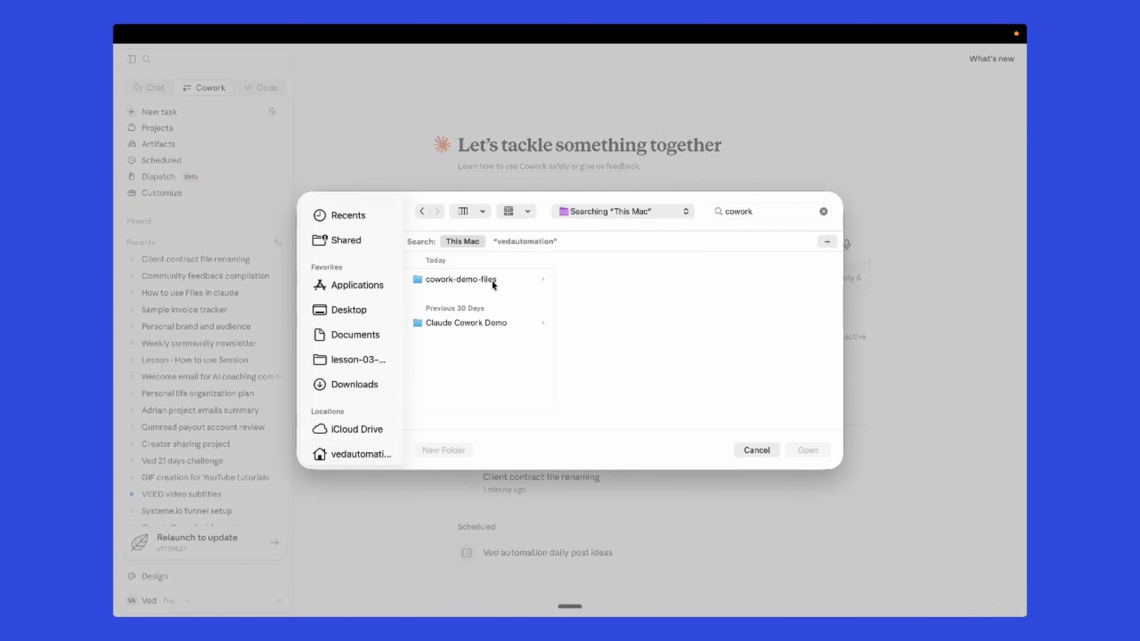
- Attach 3-convert-formats from cowork-demo-files to the task and confirm Claude's access to the folder
click(492, 280)
click(631, 307)
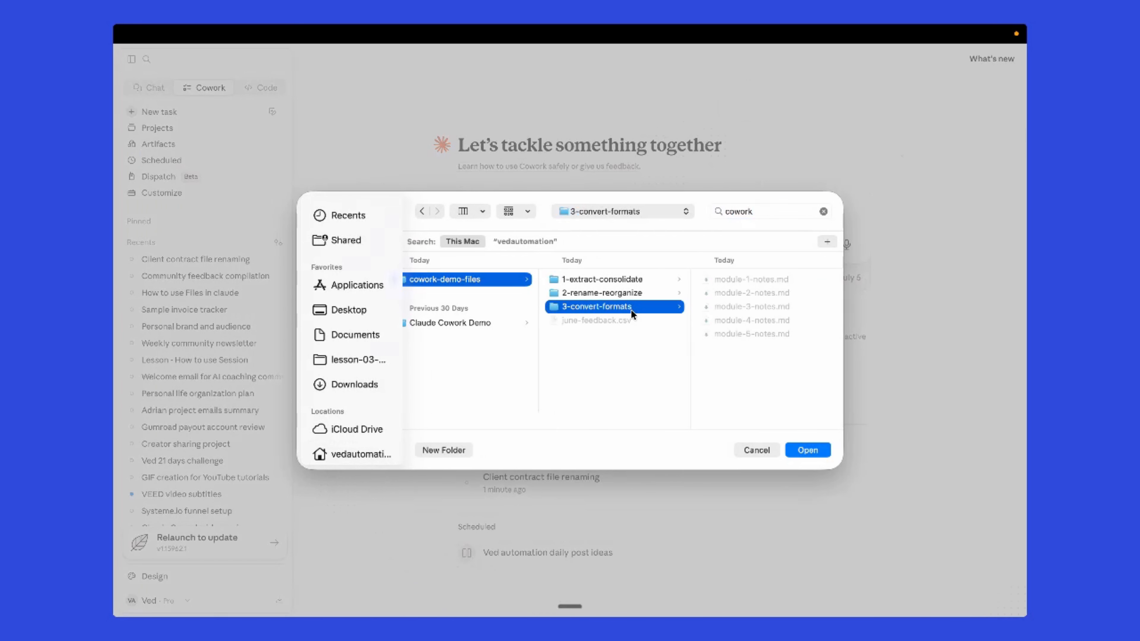
click(807, 450)
click(648, 376)
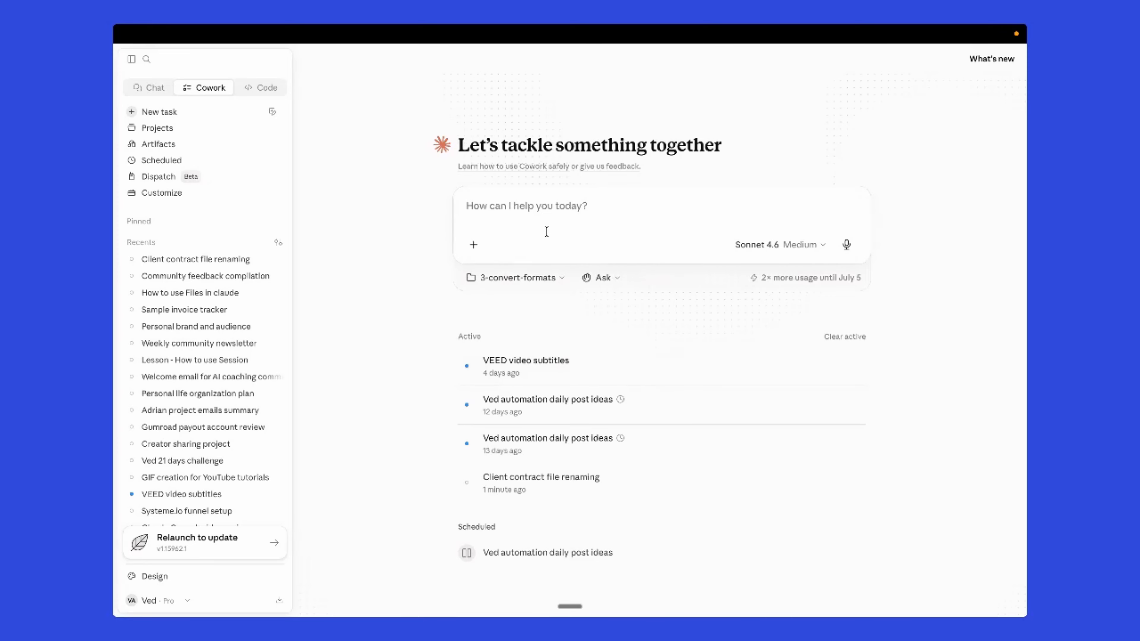
- Dictate and submit a prompt converting the five module notes to .docx with module titles, Heading 2 headings, clean bullets and the footer "Claude course confidential"
key(ctrl+Up)
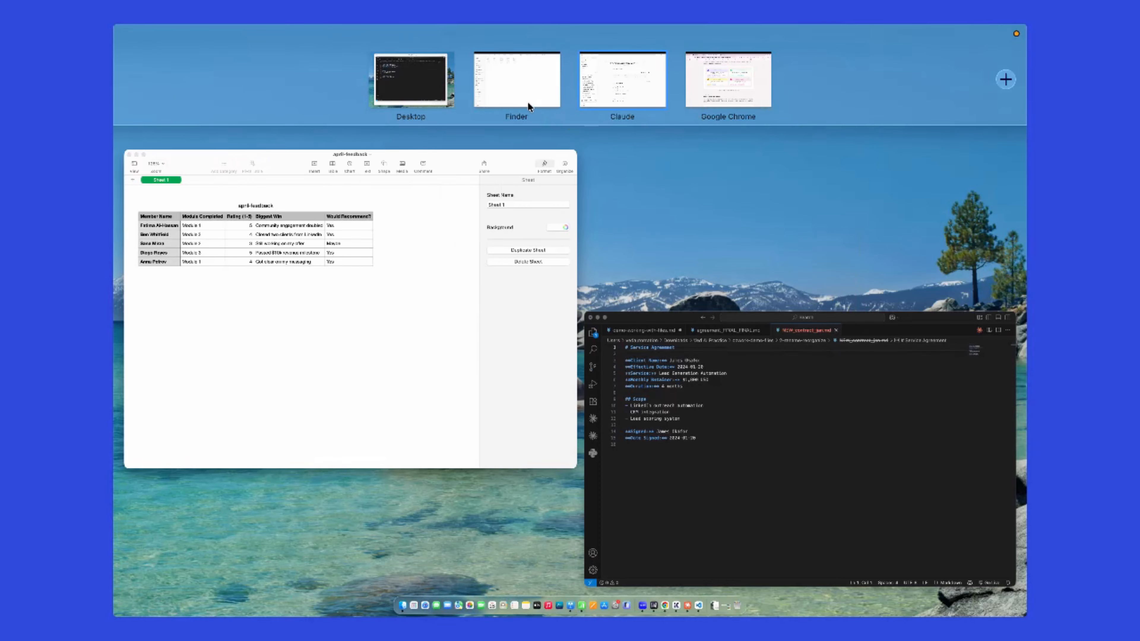
click(713, 89)
key(ctrl+Up)
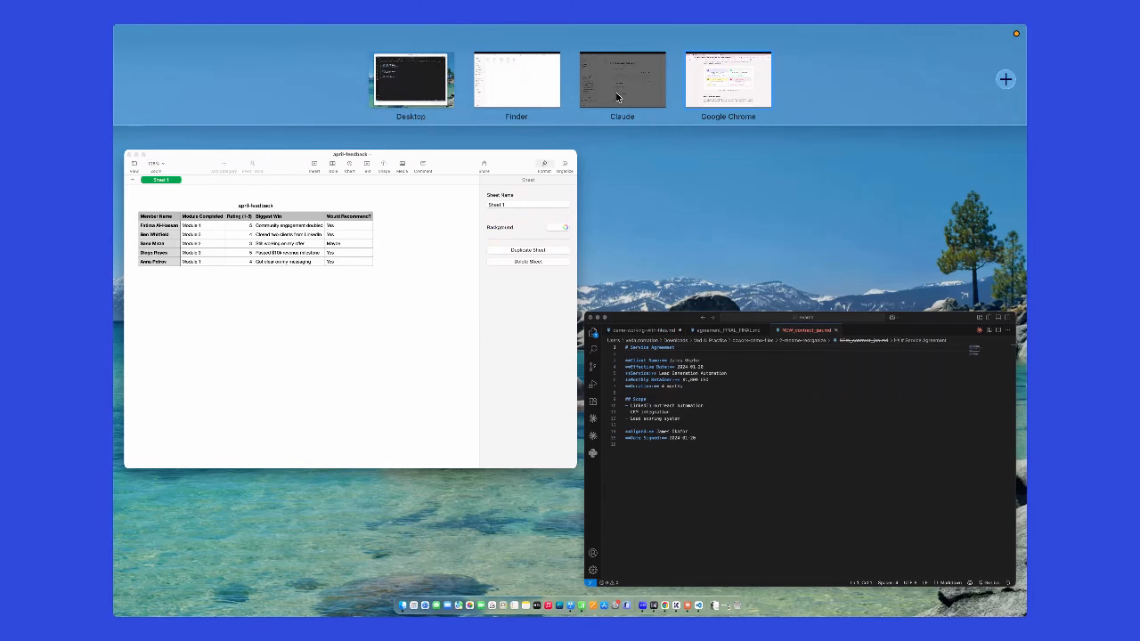
click(616, 91)
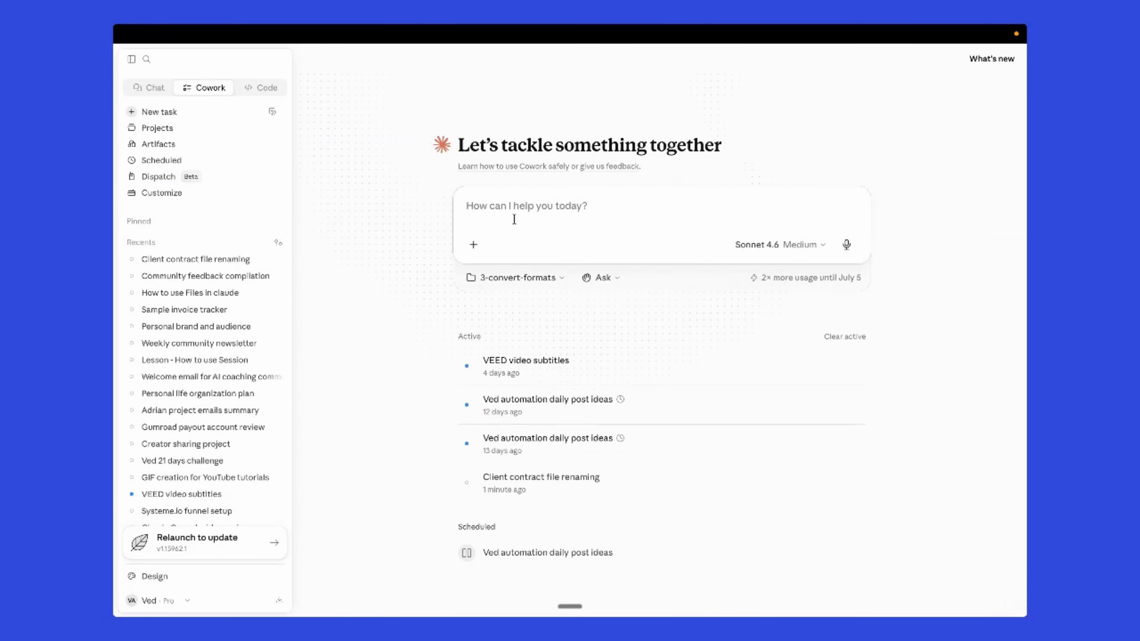
click(513, 212)
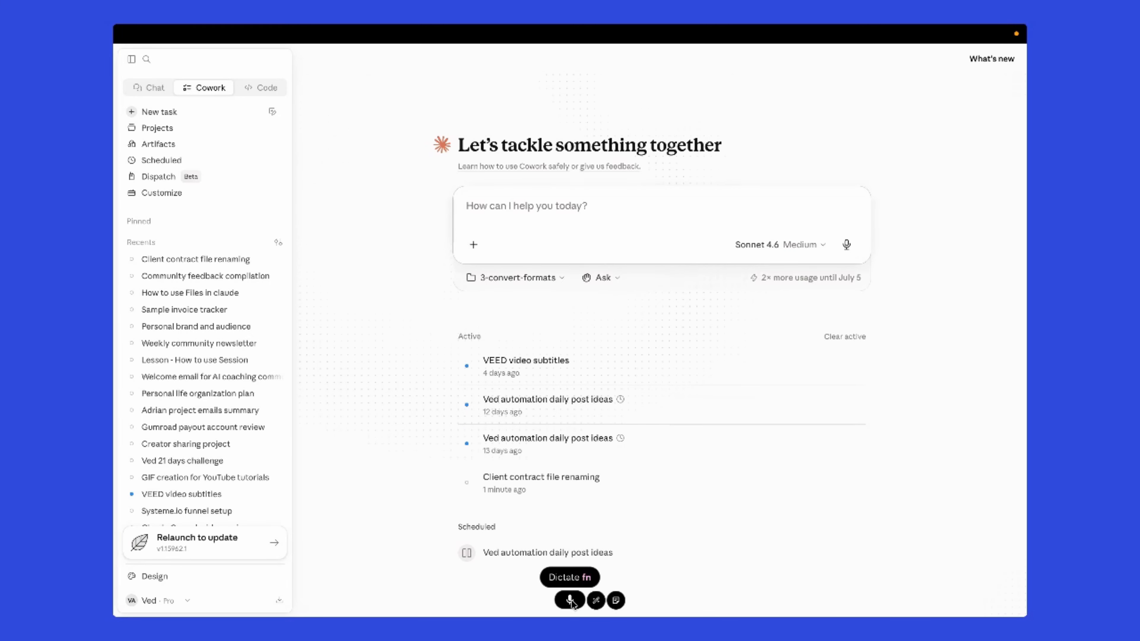
click(571, 601)
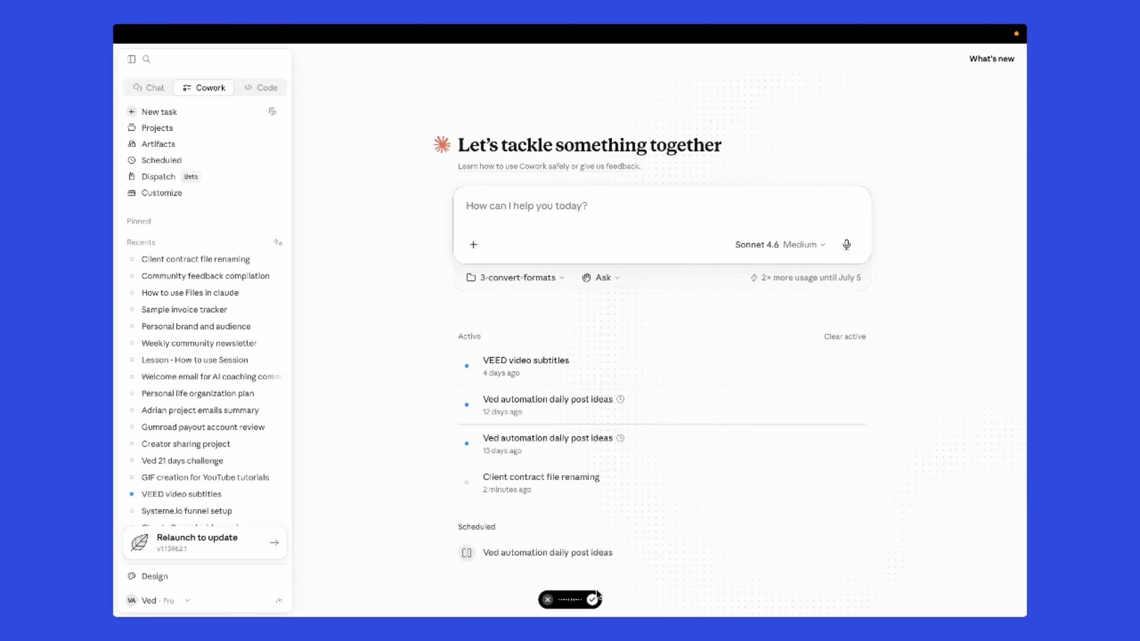
click(593, 600)
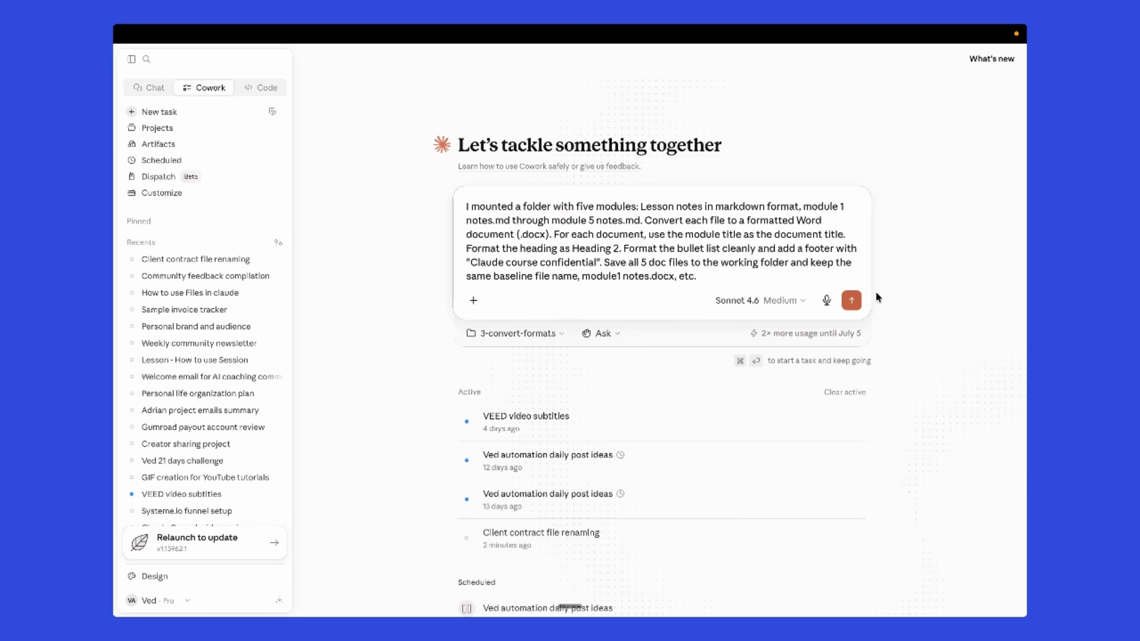
click(851, 300)
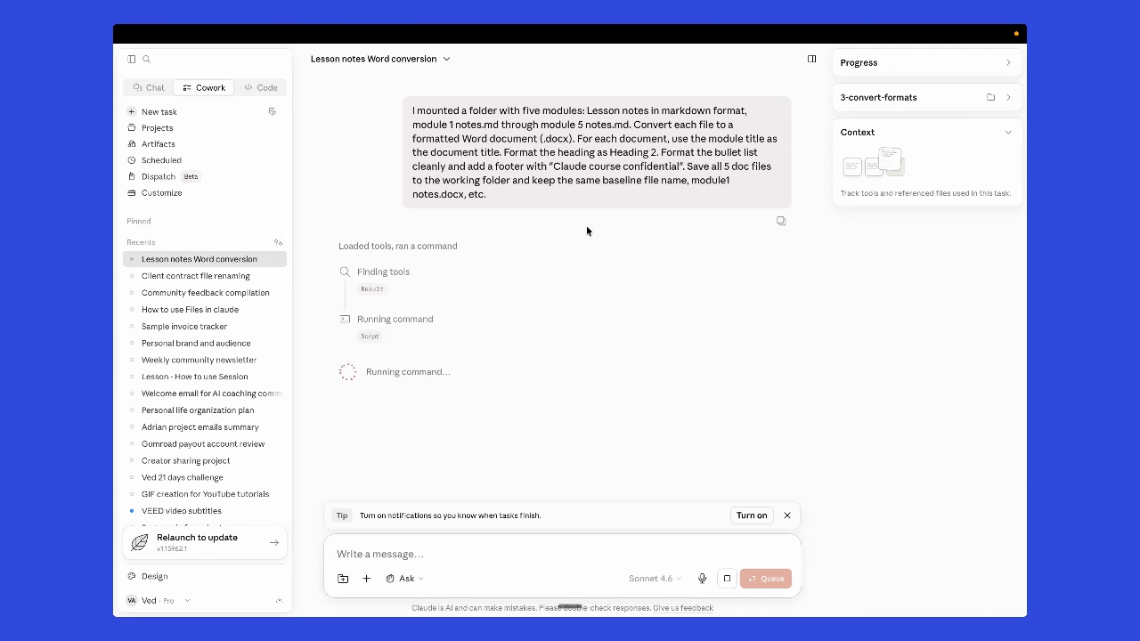
- Switch to Finder, open module-1-notes.md to examine its title and sections, close it and return to the conversion task in Claude
key(ctrl+Up)
click(538, 103)
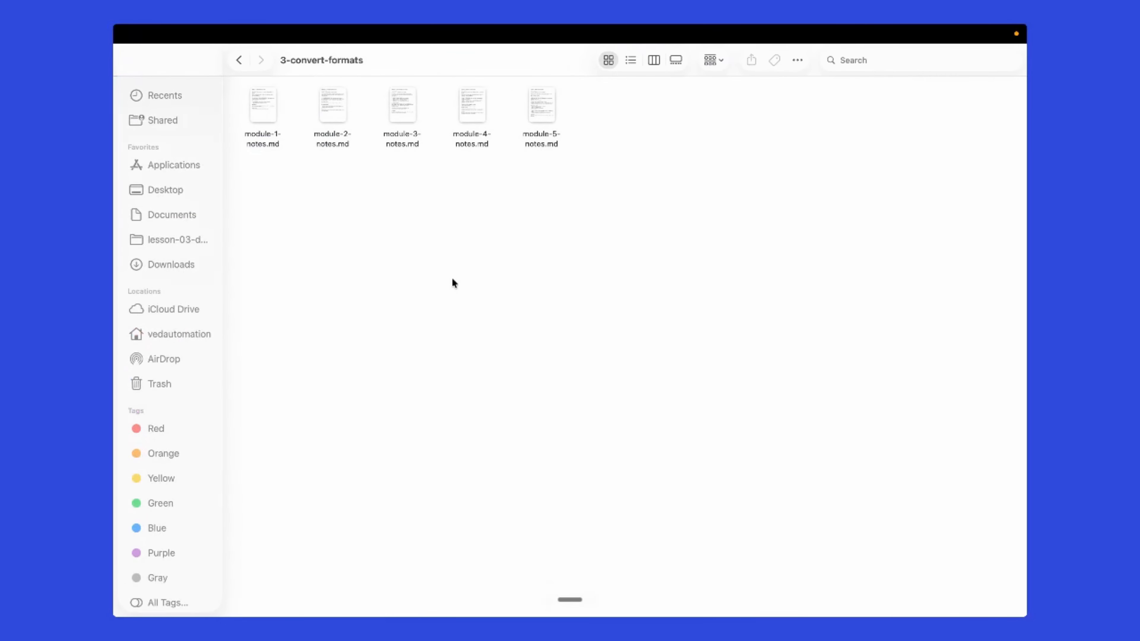
double_click(260, 102)
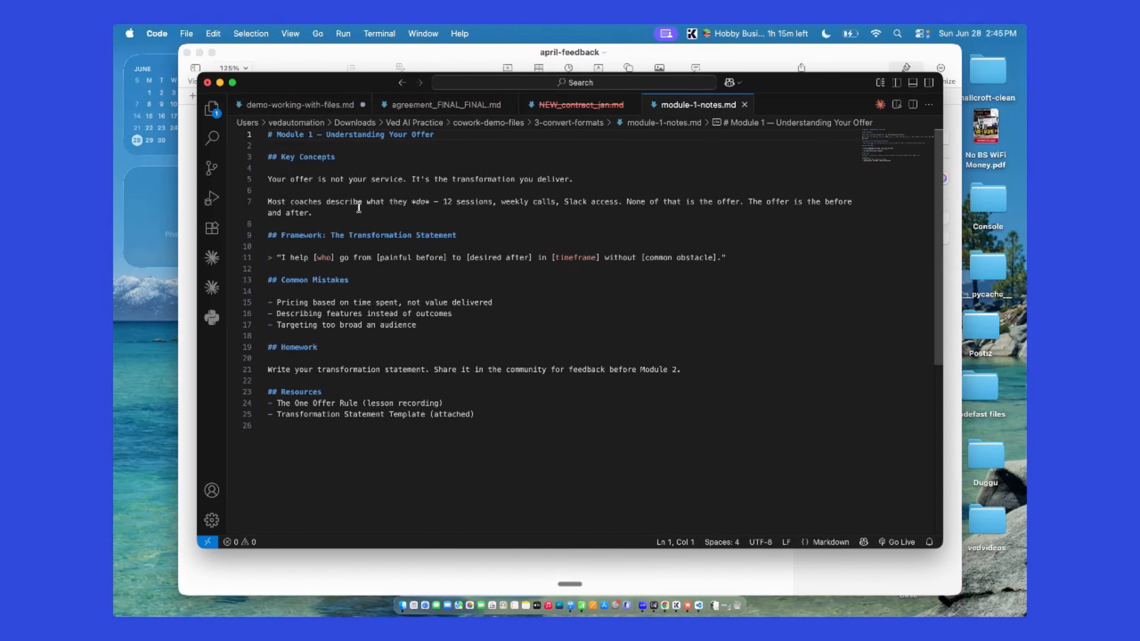
drag(440, 136, 321, 137)
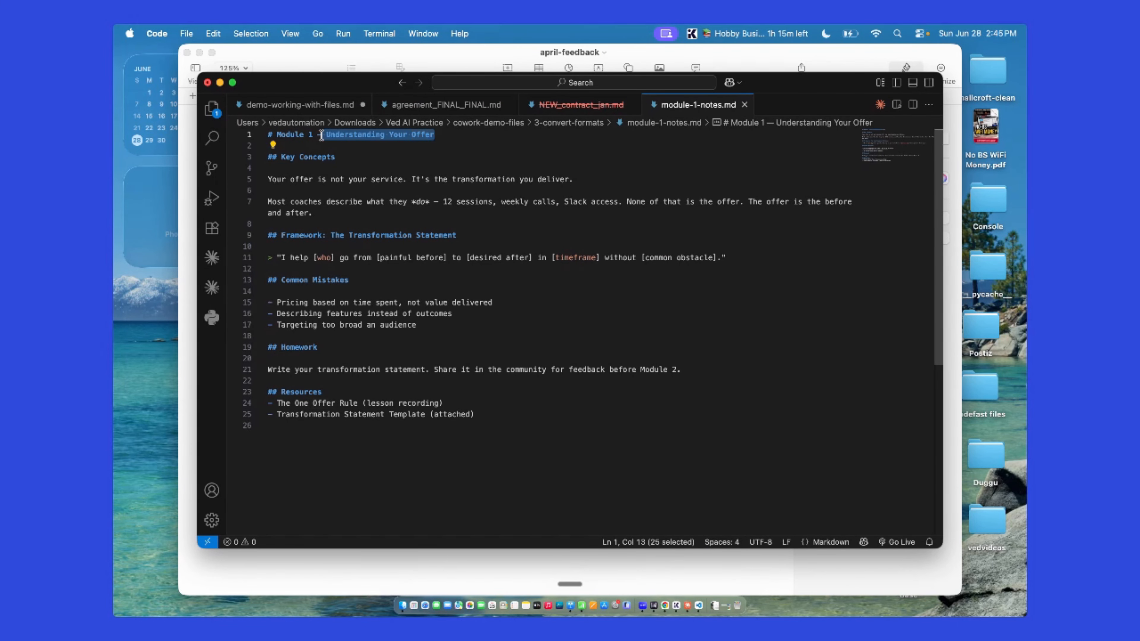
click(322, 137)
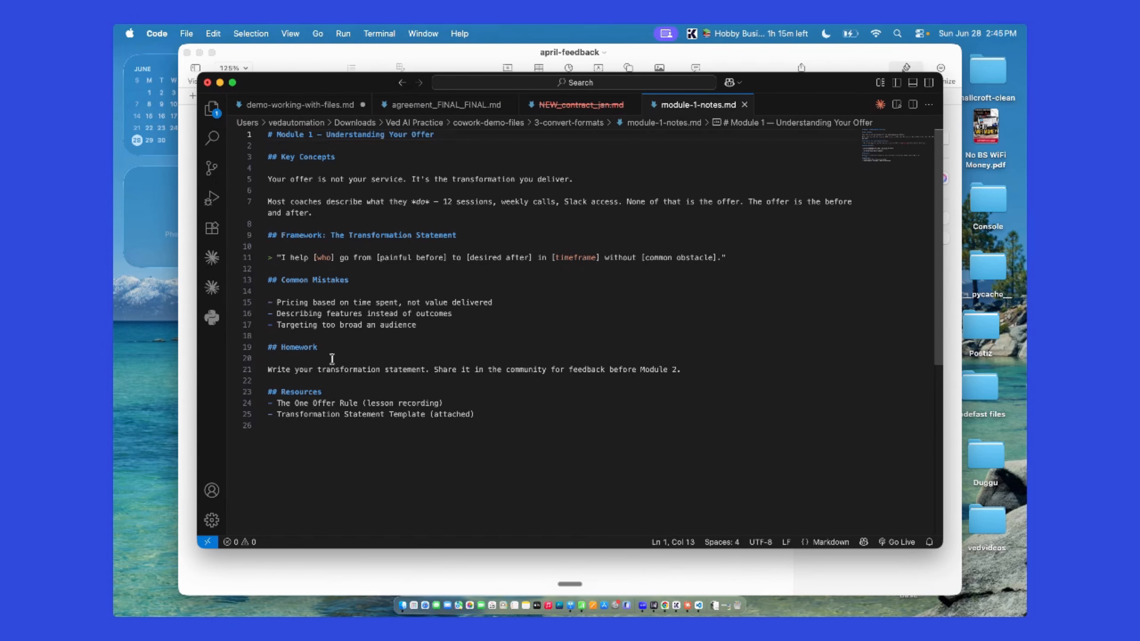
click(208, 84)
key(ctrl+Up)
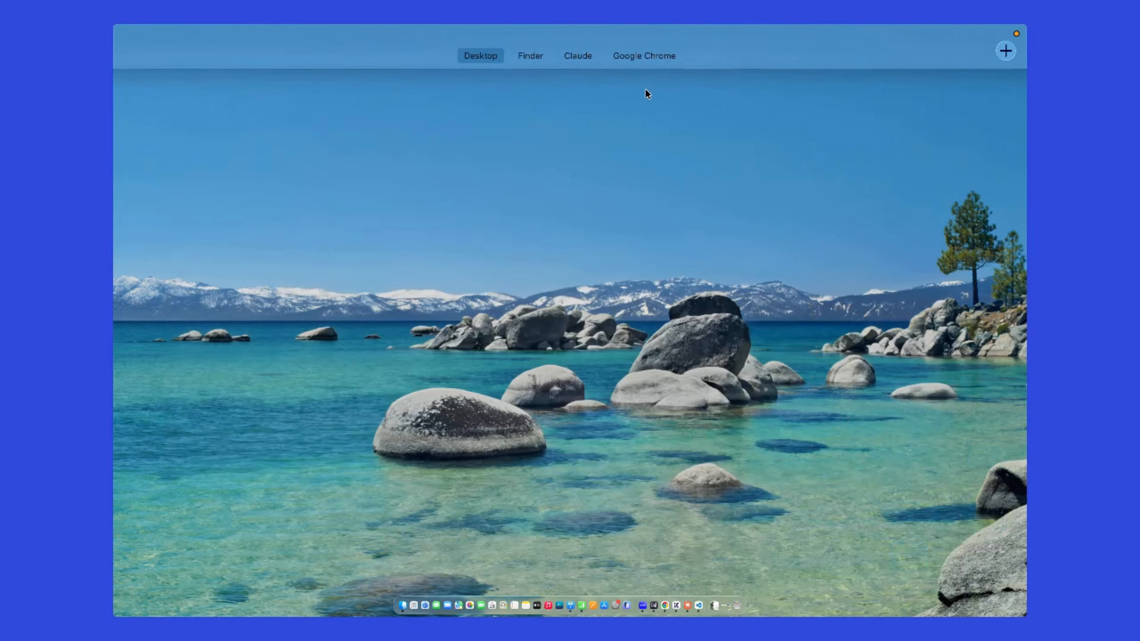
mouse_move(501, 94)
click(536, 88)
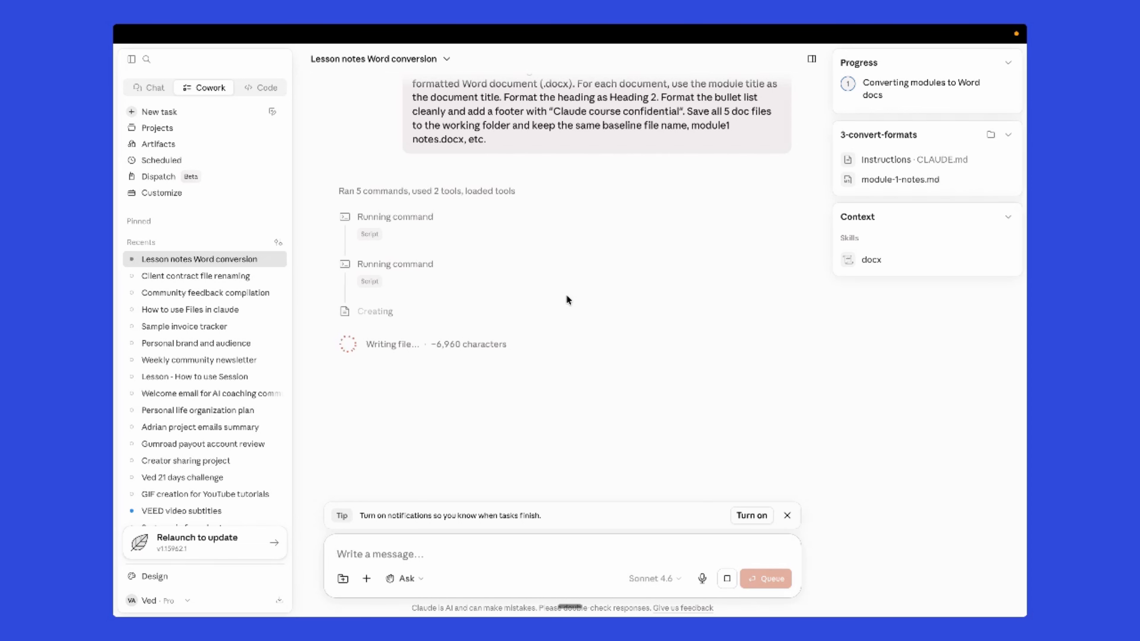
- Switch to Google Chrome and review the Merge & Summarize pattern in the lesson's Batch Processing Patterns section
key(ctrl+Up)
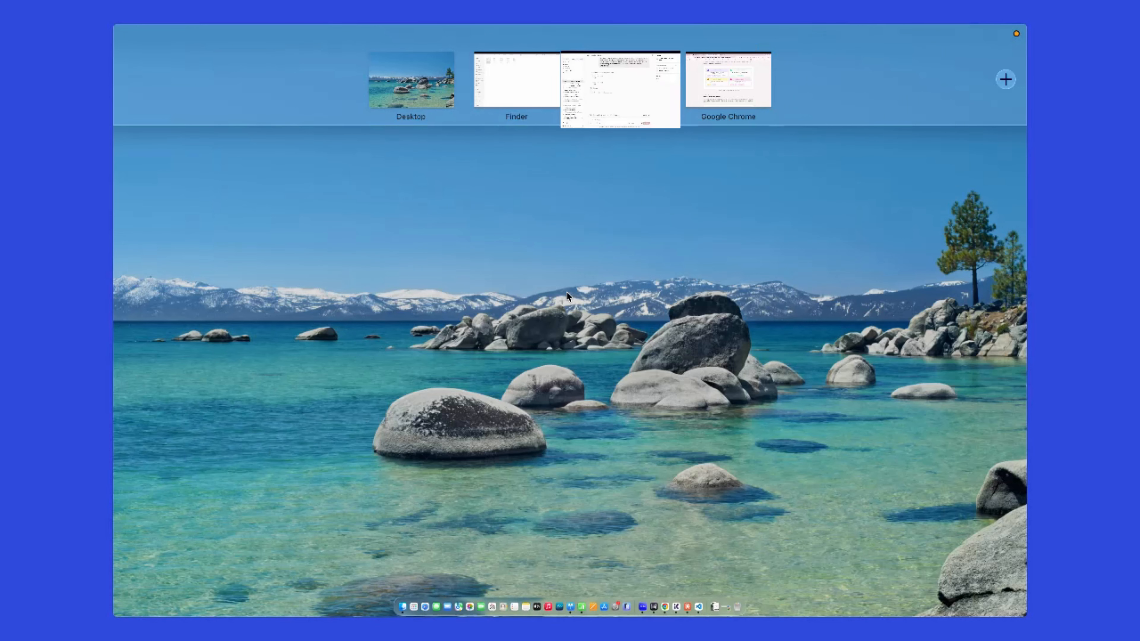
click(718, 83)
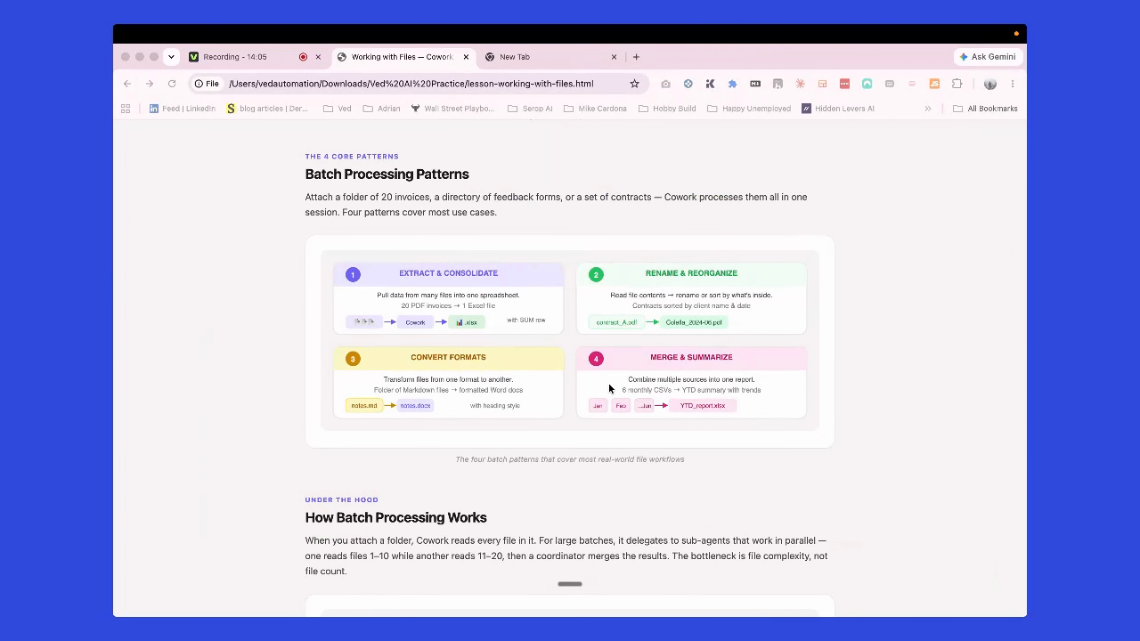
scroll(608, 383, down, 1)
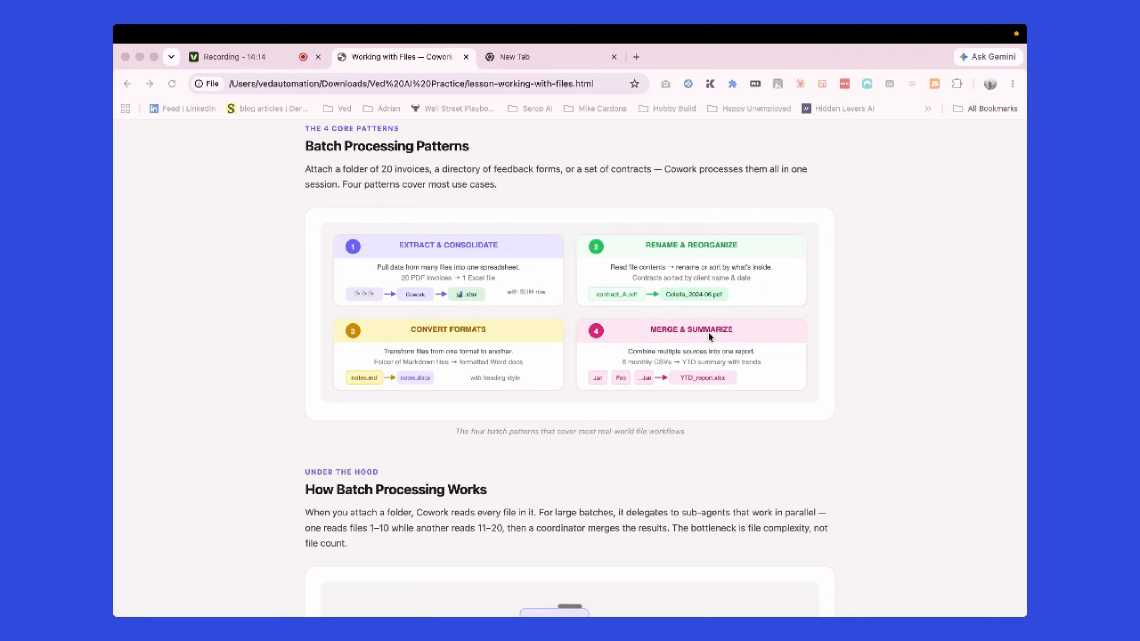
- Start a new Cowork task in Claude with only 1-extract-consolidate attached, allowing file changes there and removing 3-convert-formats
key(ctrl+Up)
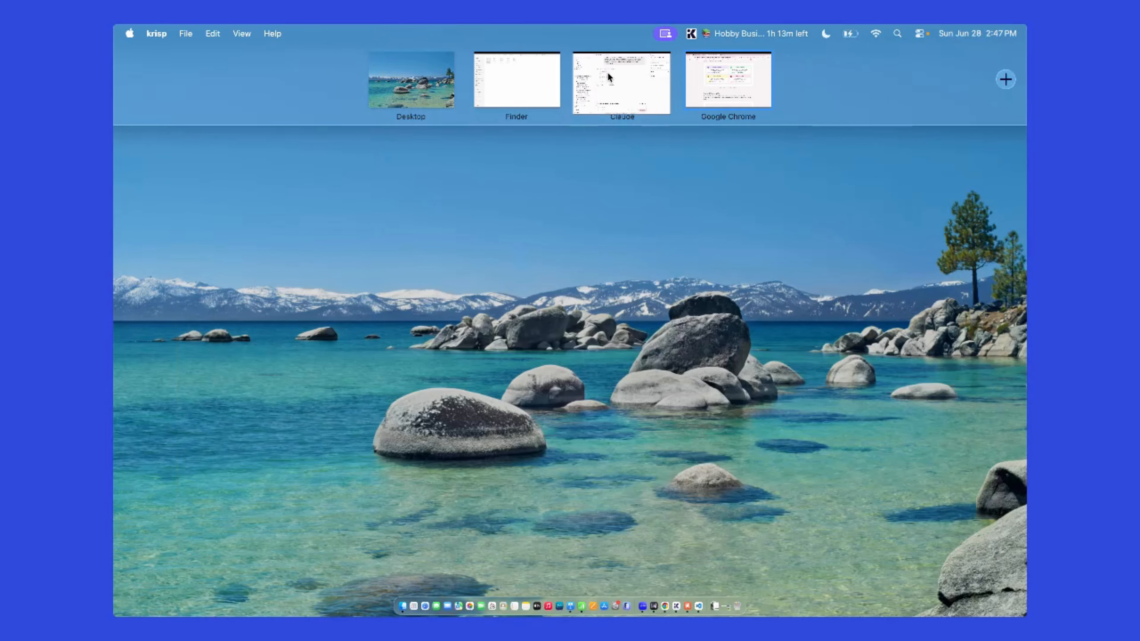
click(608, 77)
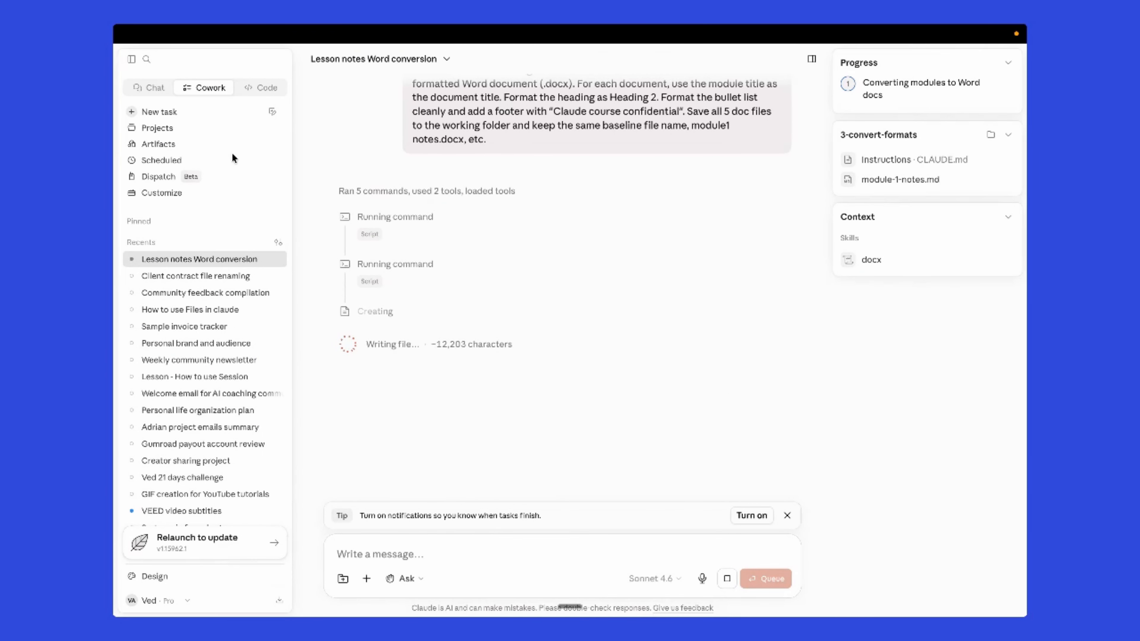
click(178, 111)
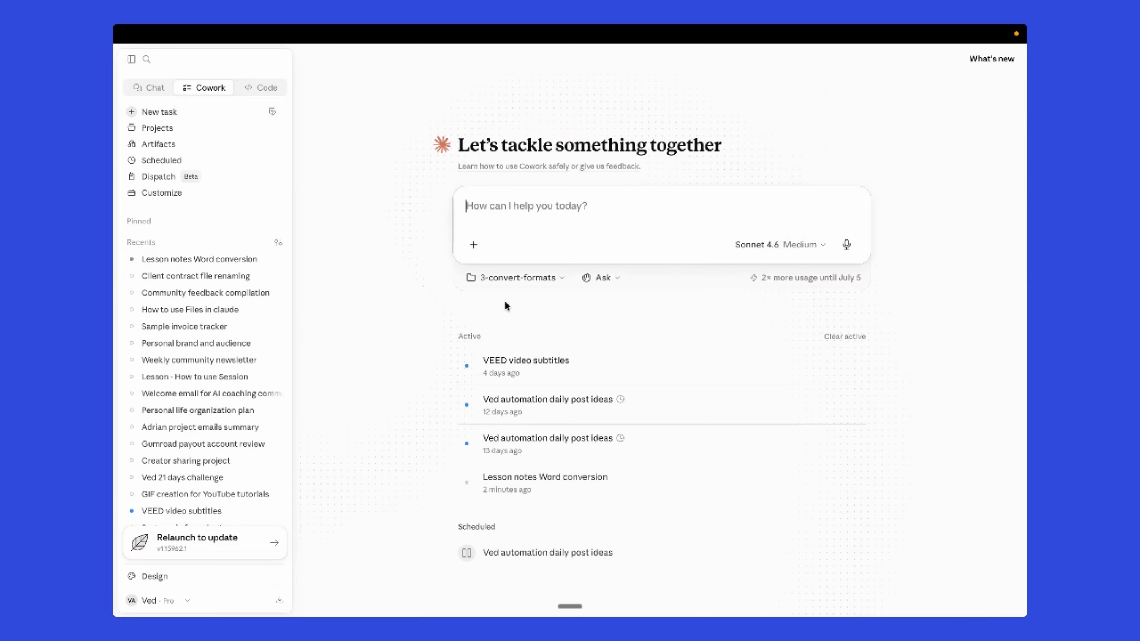
click(502, 273)
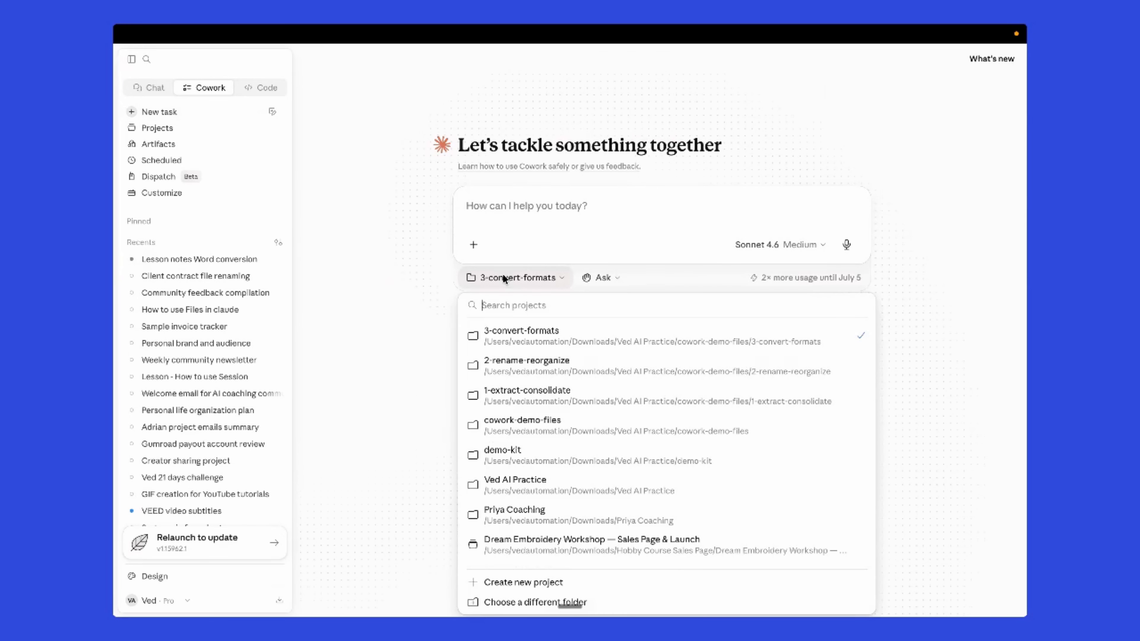
click(528, 394)
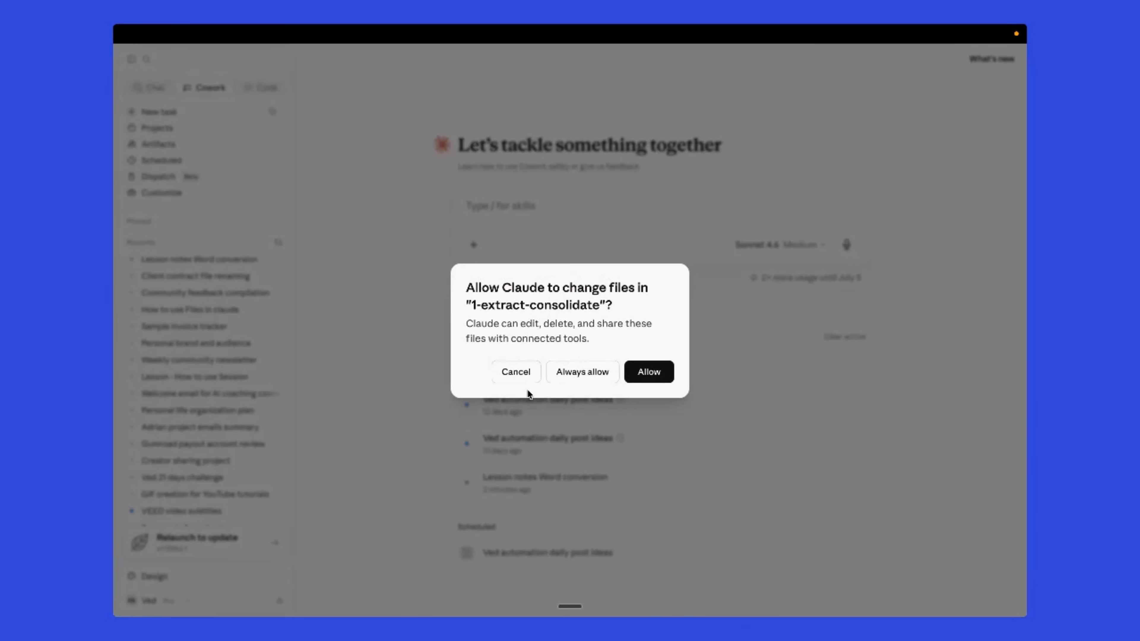
click(642, 377)
click(526, 279)
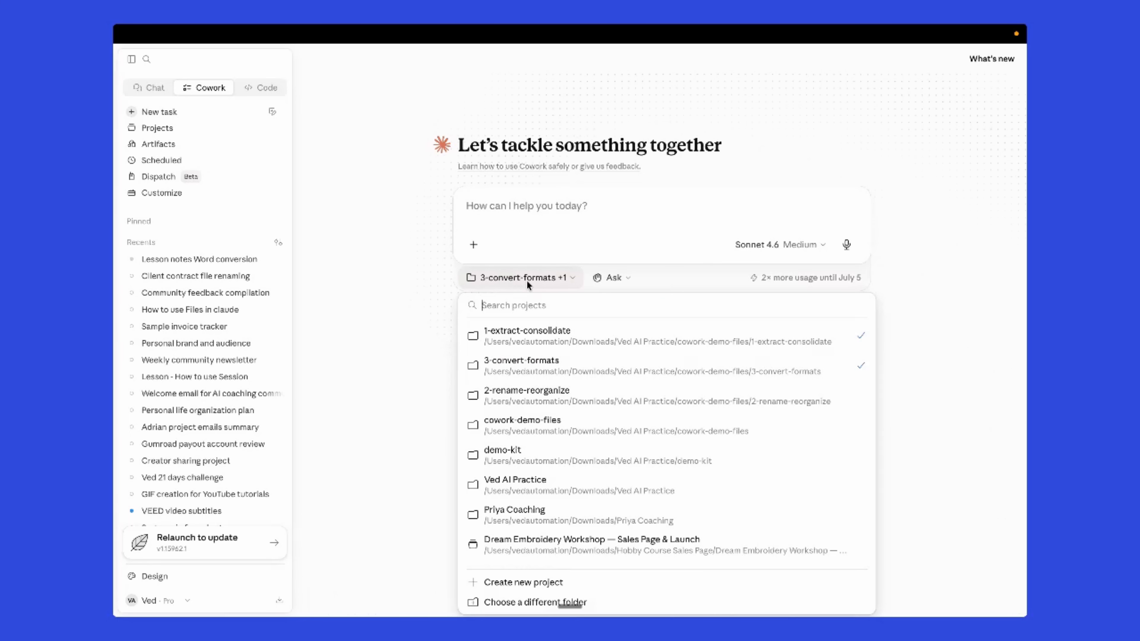
click(570, 364)
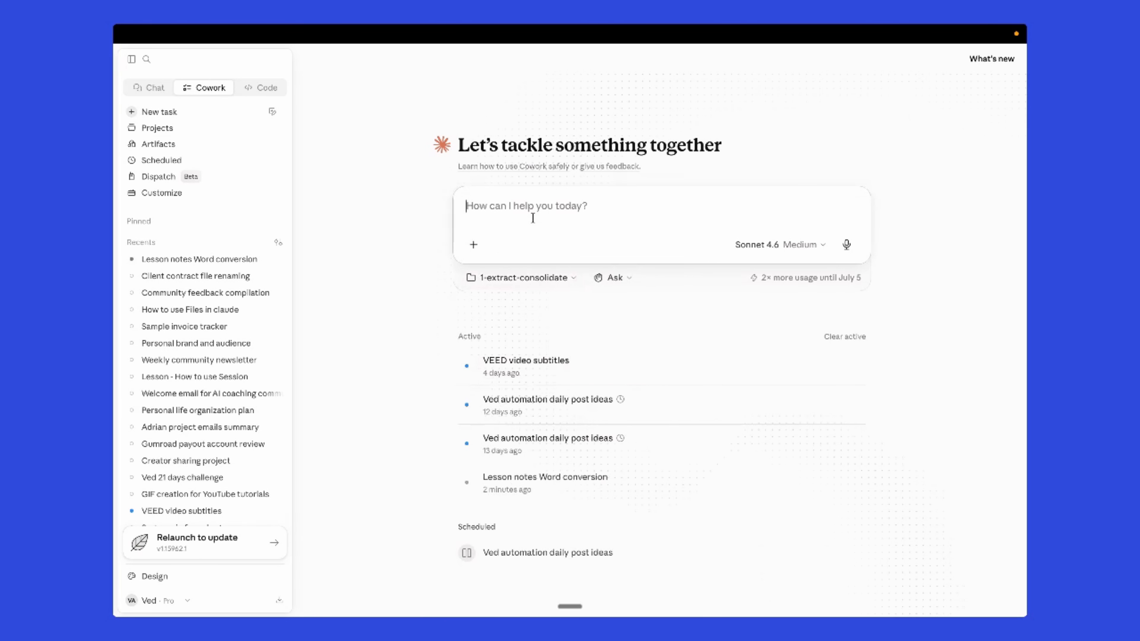
- Switch to Finder and move Community Feedback Gen2May.xlsx from the 1-extract-consolidate folder to the Trash
key(ctrl+Up)
click(538, 95)
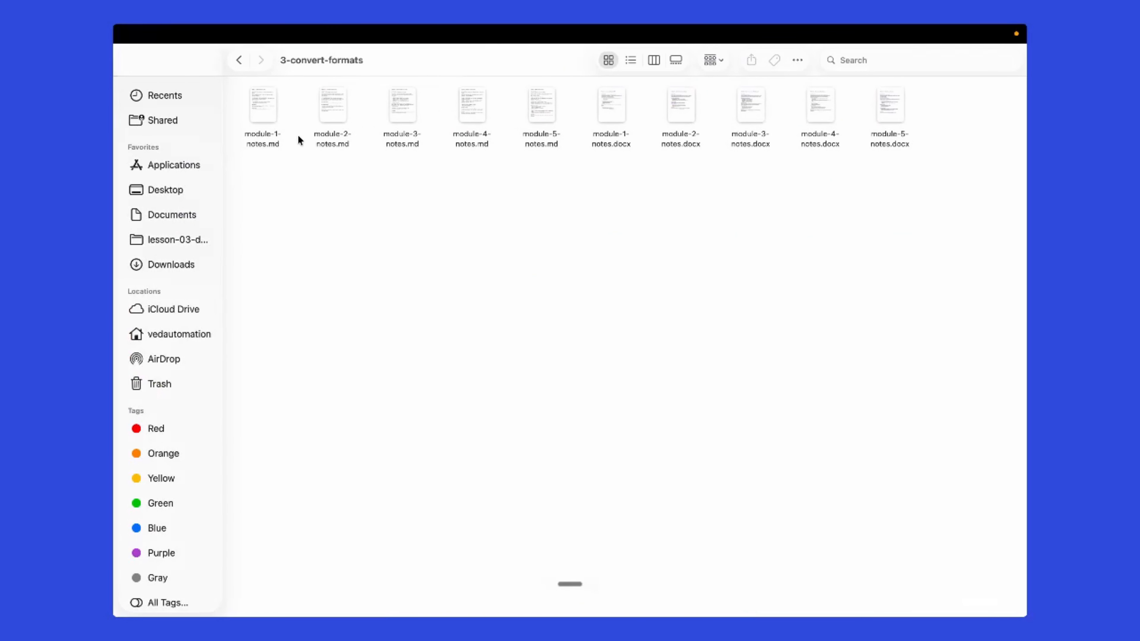
click(237, 61)
click(256, 107)
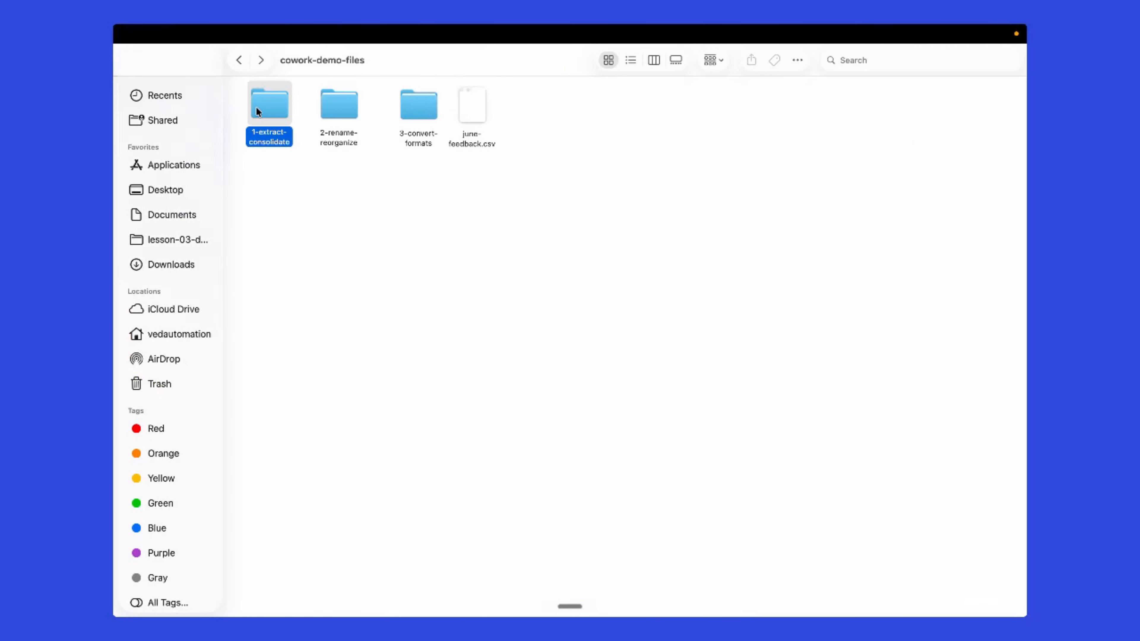
double_click(256, 106)
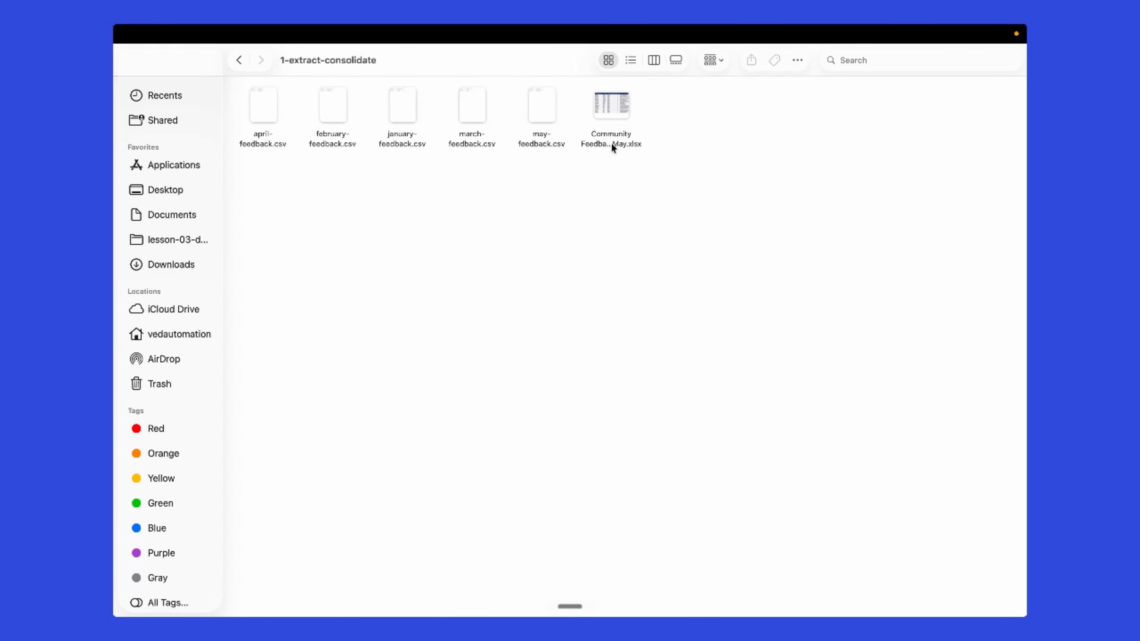
right_click(604, 105)
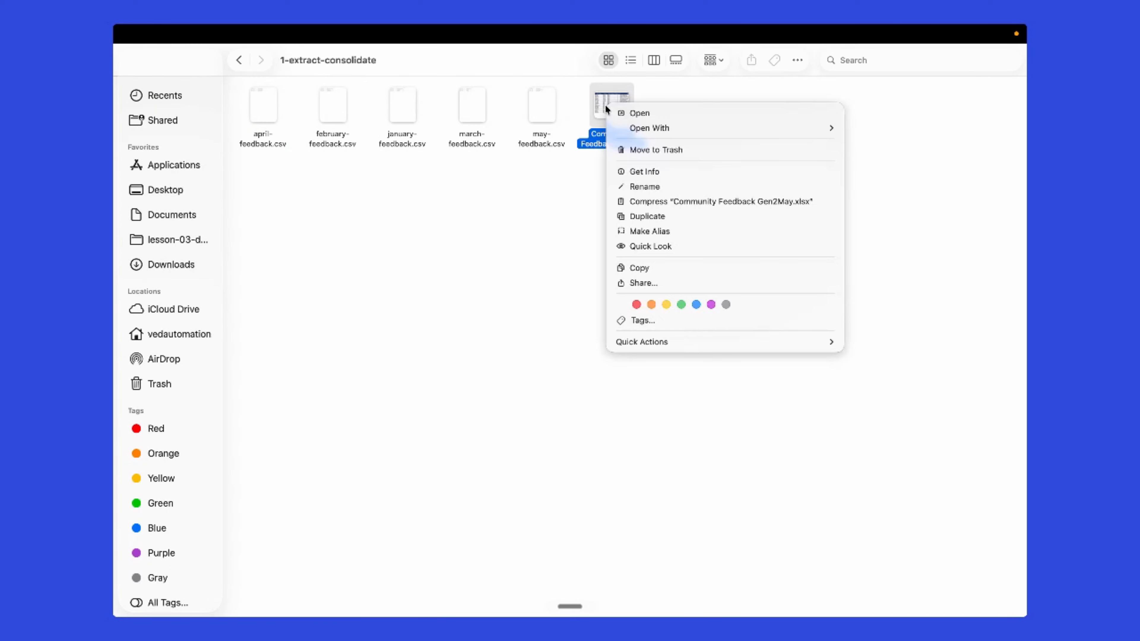
click(648, 149)
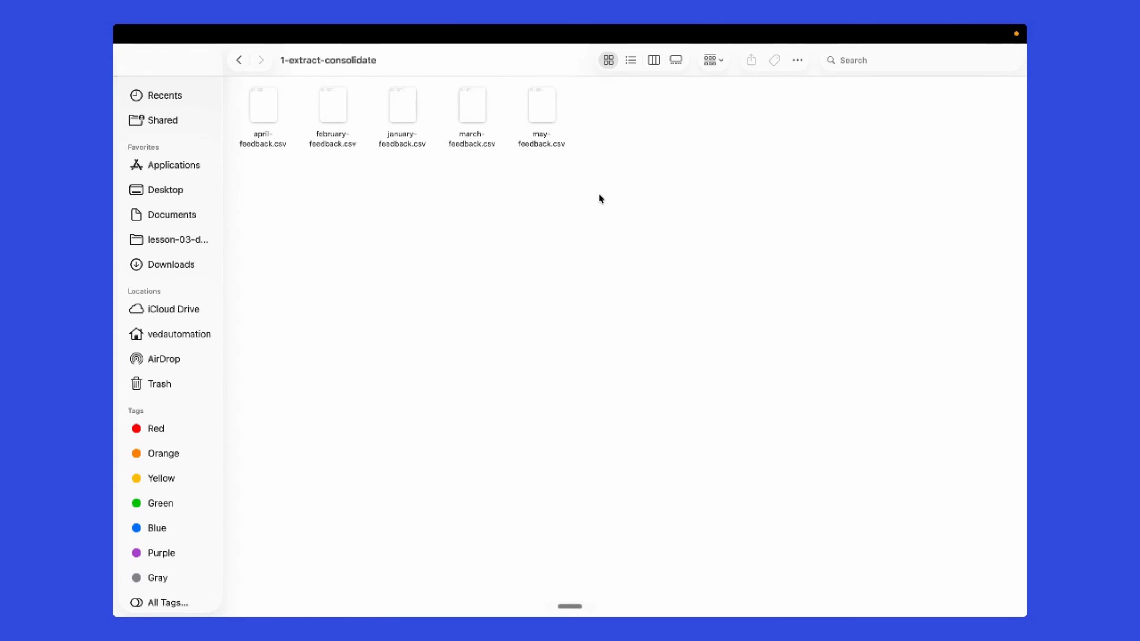
- Dictate and submit a prompt in Claude for community summary.xlsx with a monthly breakdown sheet and an at-risk members sheet, saved to the working folder
key(ctrl+Up)
click(614, 92)
click(507, 199)
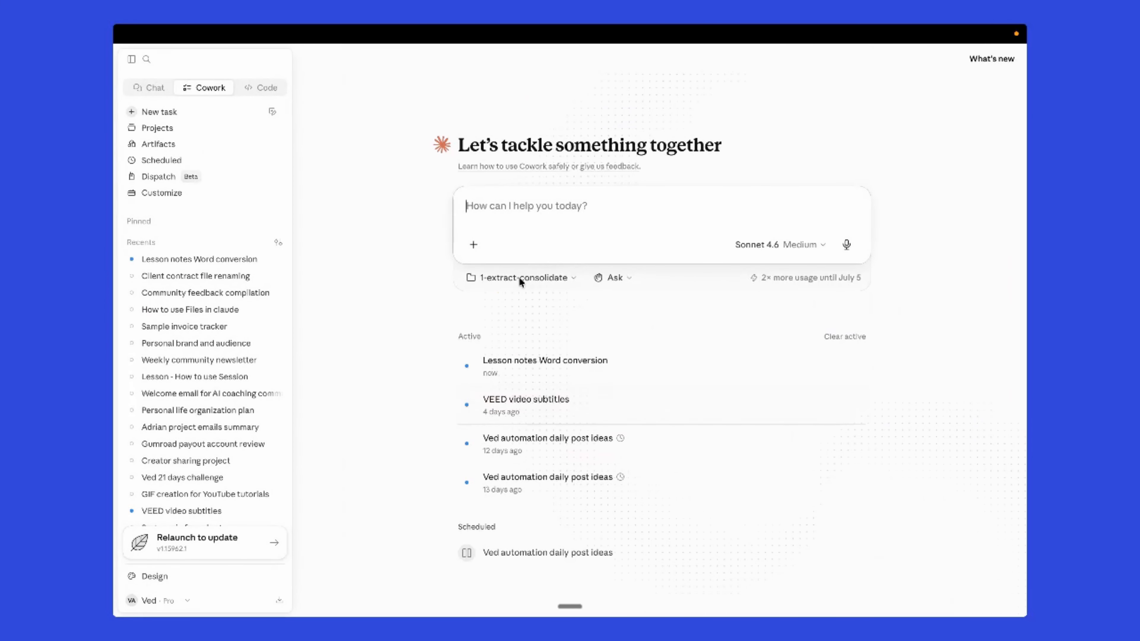
click(570, 601)
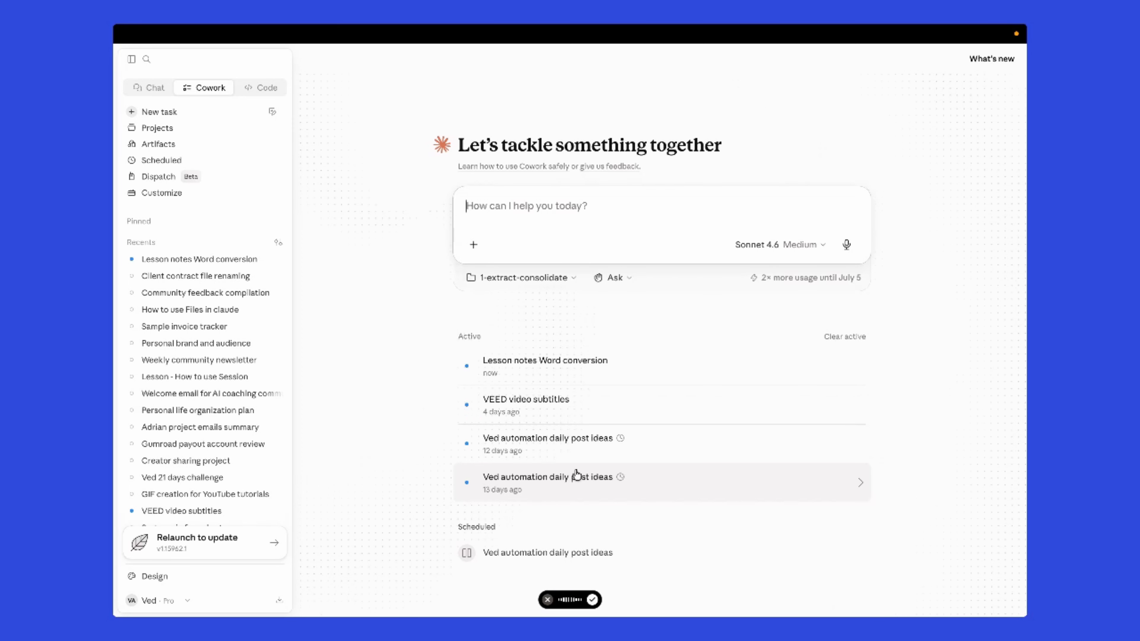
key(ctrl+Up)
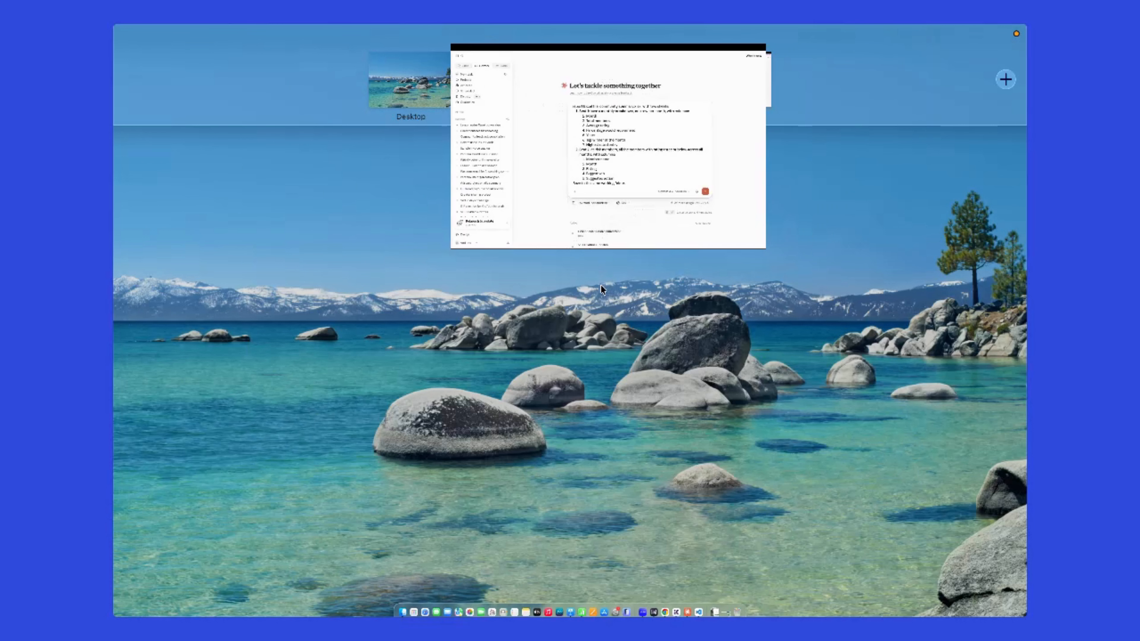
click(696, 106)
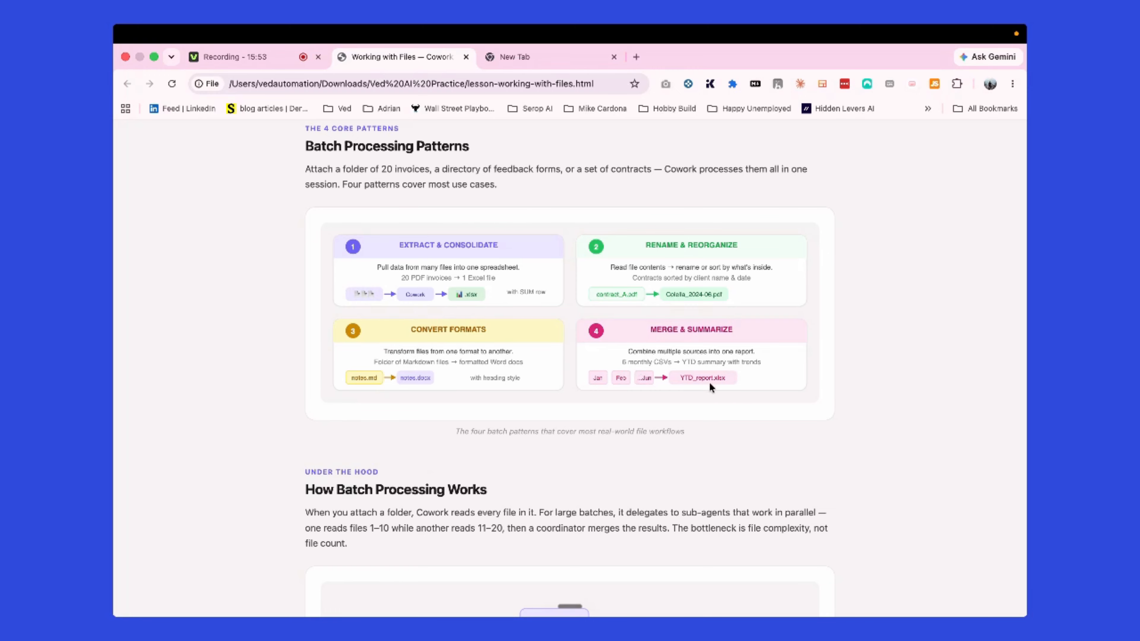
key(ctrl+Up)
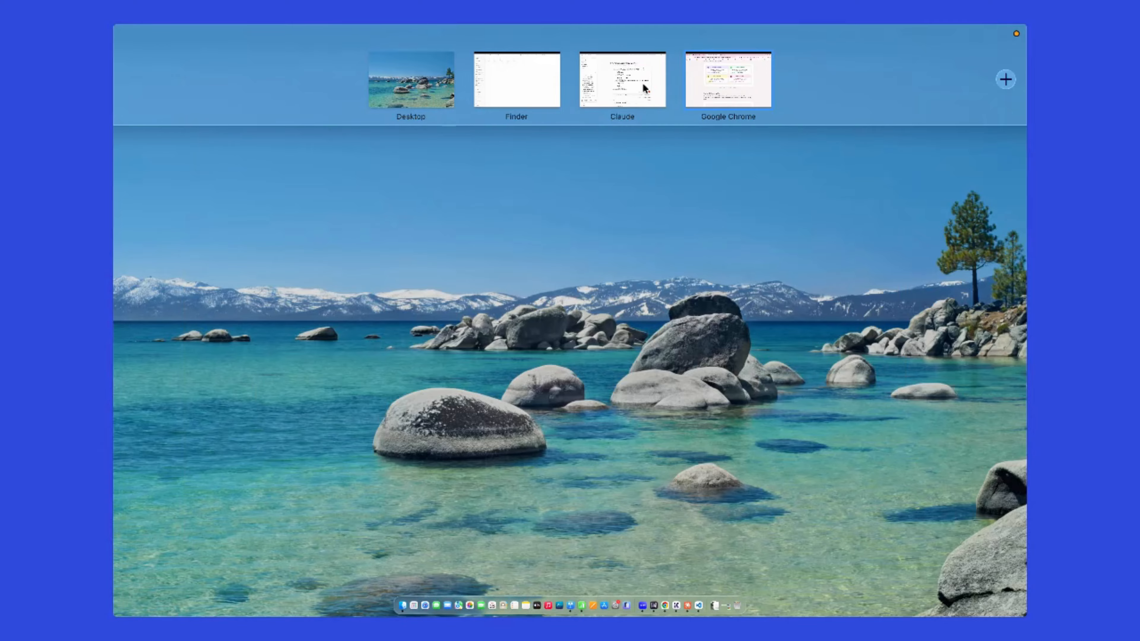
click(642, 82)
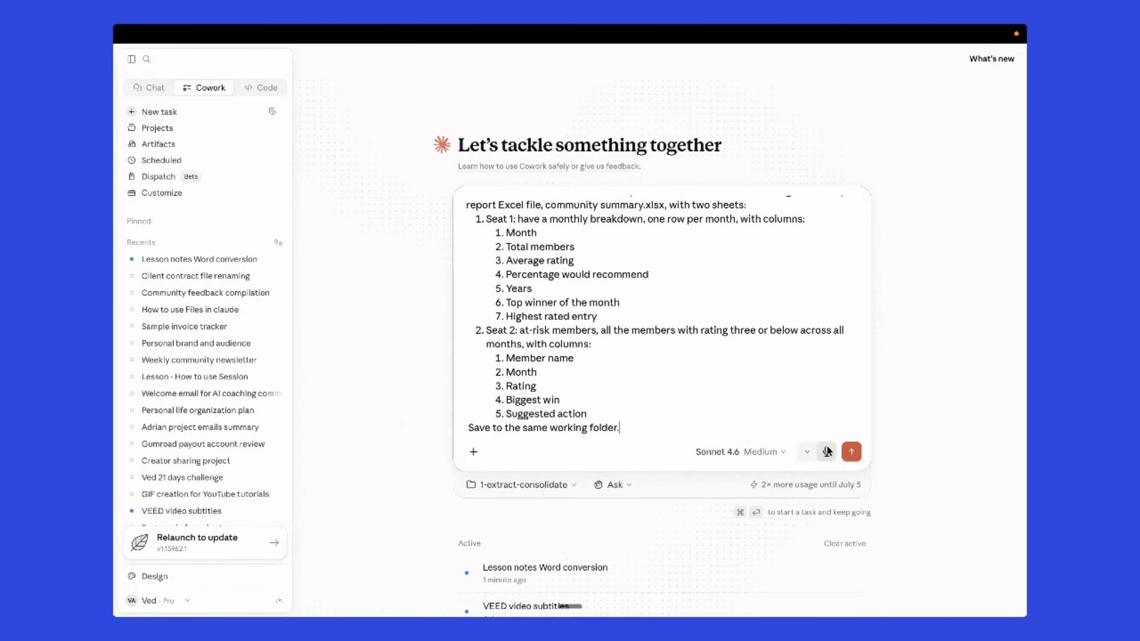
click(851, 451)
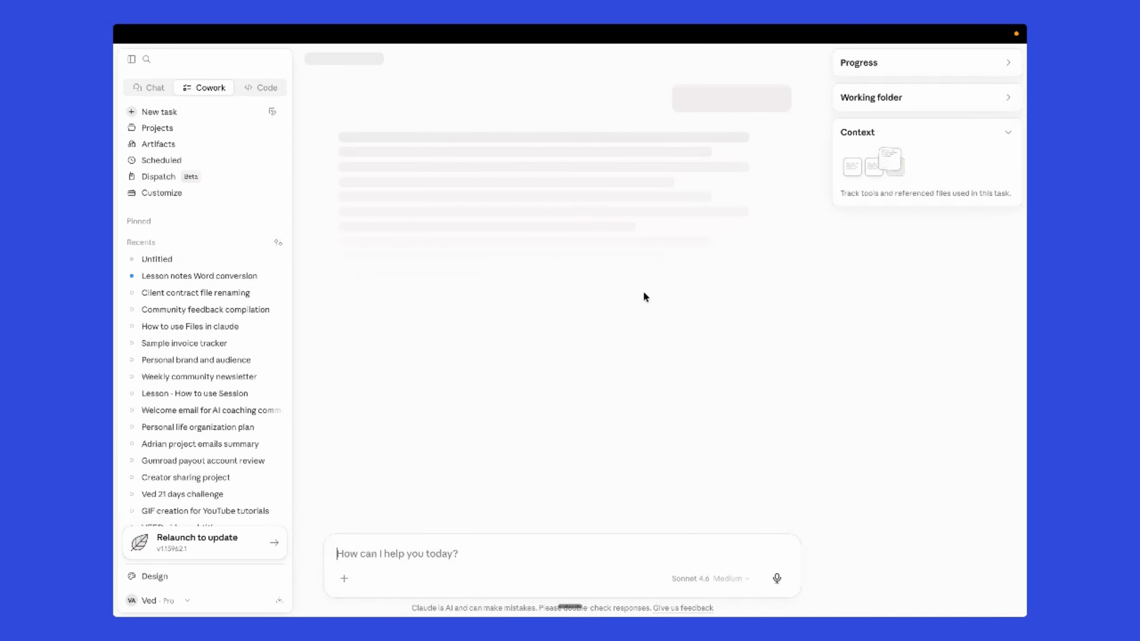
- Open the Lesson notes Word conversion task in Claude, and switch to Finder to show the 3-convert-formats folder
click(188, 280)
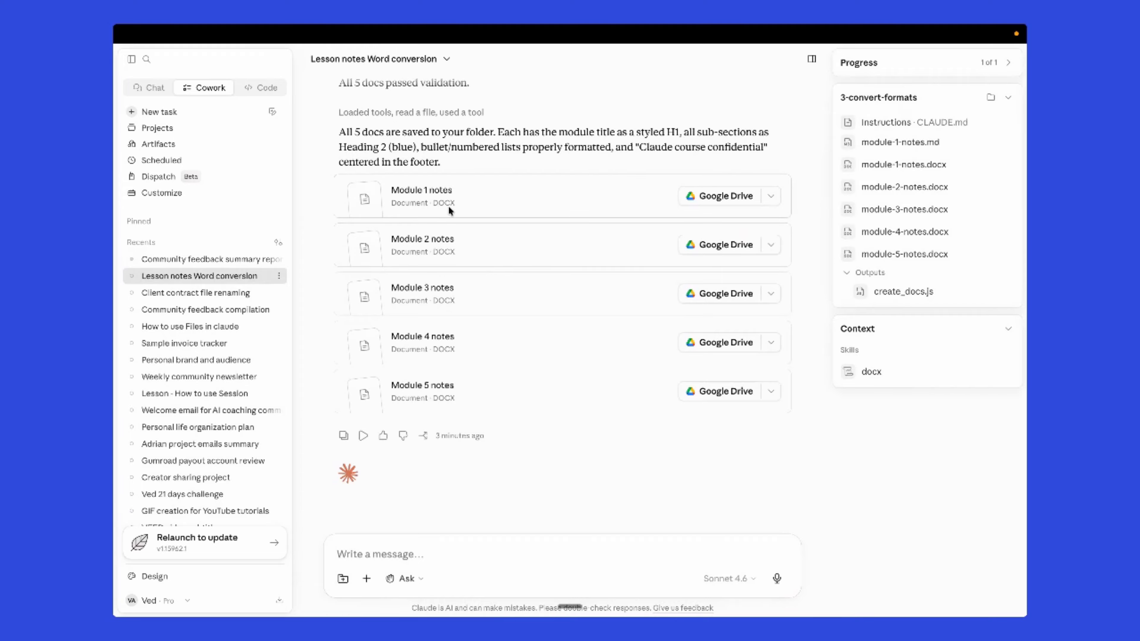
key(ctrl+Up)
click(539, 74)
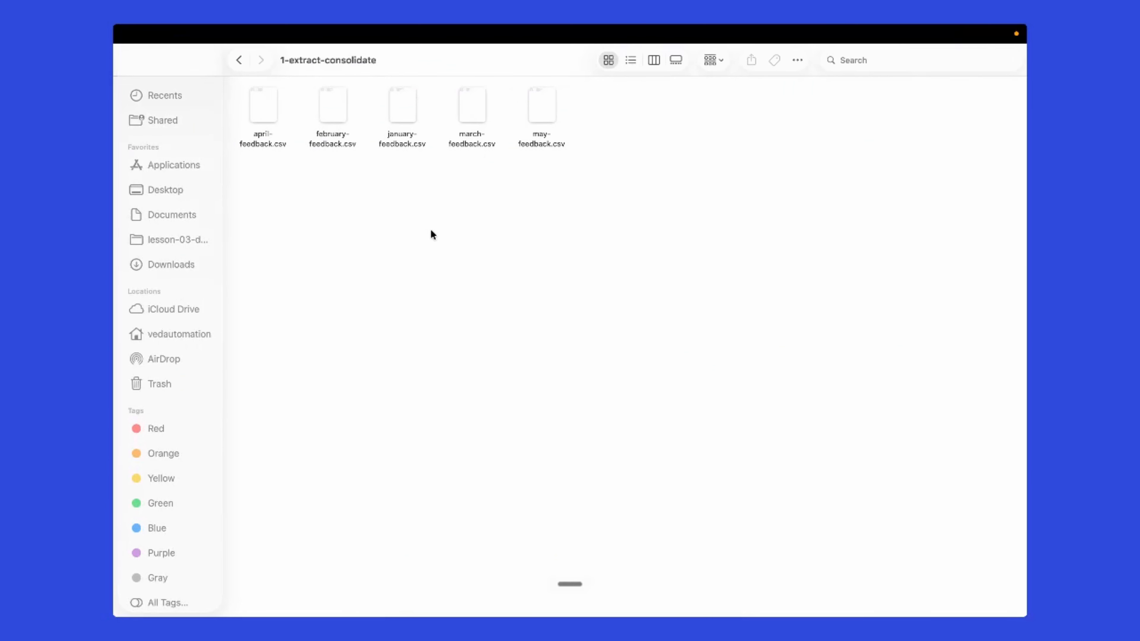
click(239, 60)
double_click(417, 107)
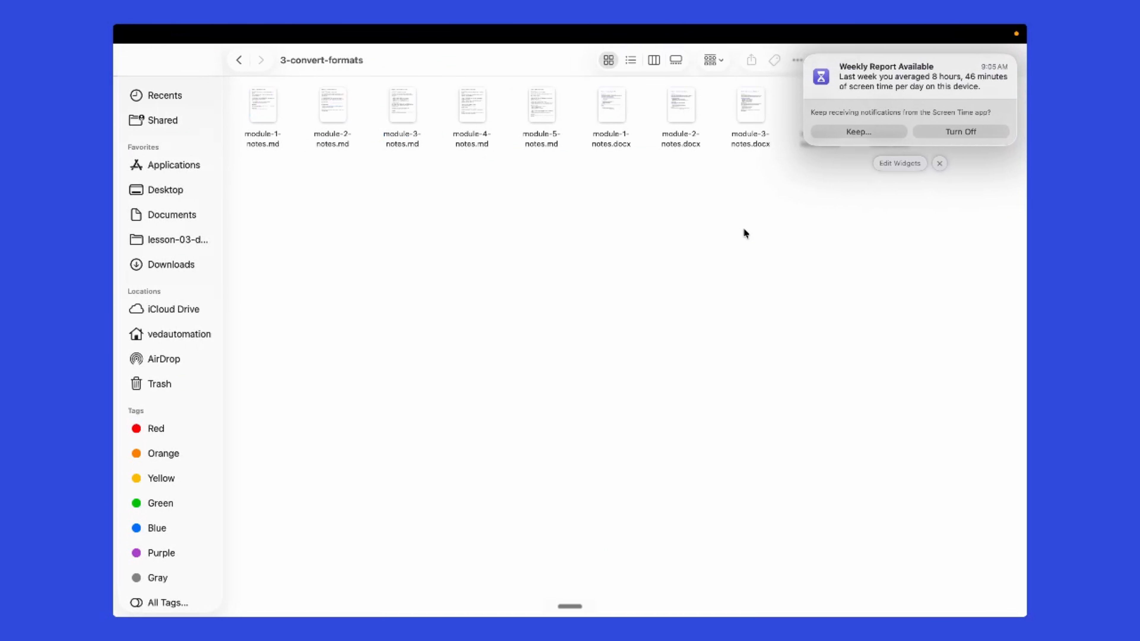
- Open module-1-notes.docx in Pages and review its title, headings and lists
click(605, 101)
double_click(605, 102)
drag(304, 151, 548, 154)
click(550, 154)
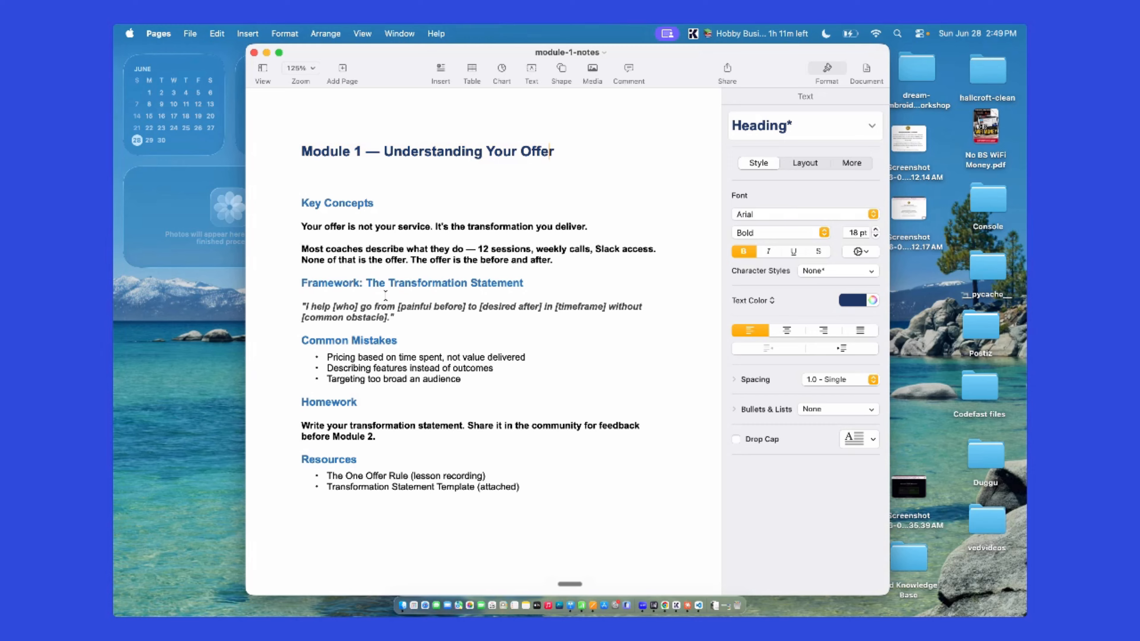
scroll(392, 377, down, 2)
scroll(392, 377, up, 2)
- Switch to Finder, open module-1-notes.md in the code editor and place it beside the Word version for comparison
key(ctrl+Up)
mouse_move(504, 30)
click(537, 90)
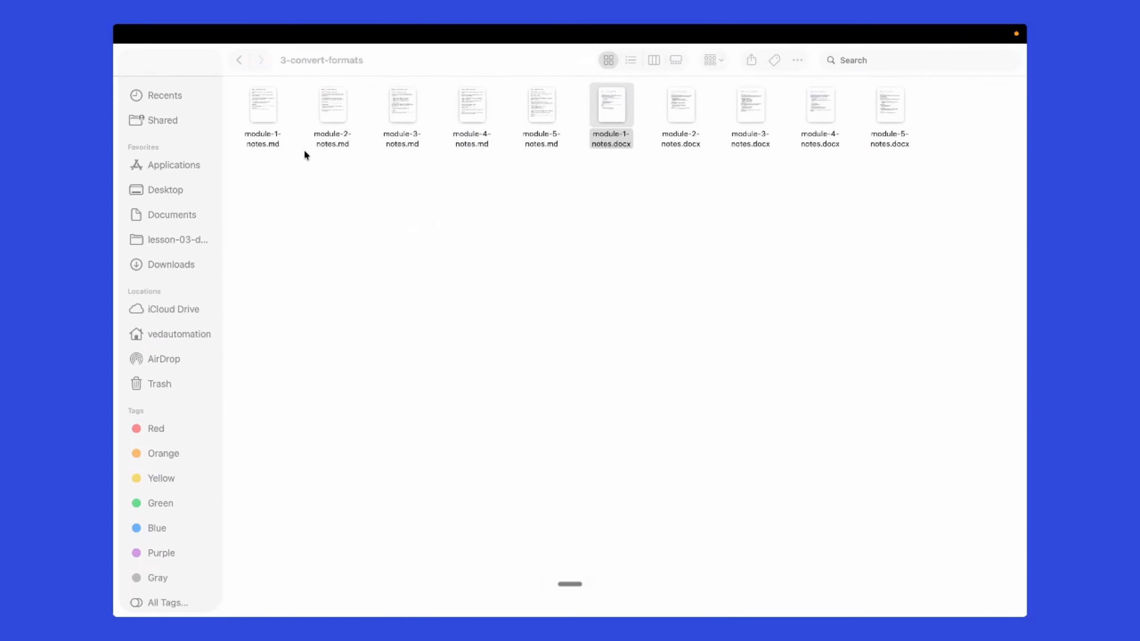
click(264, 110)
double_click(264, 111)
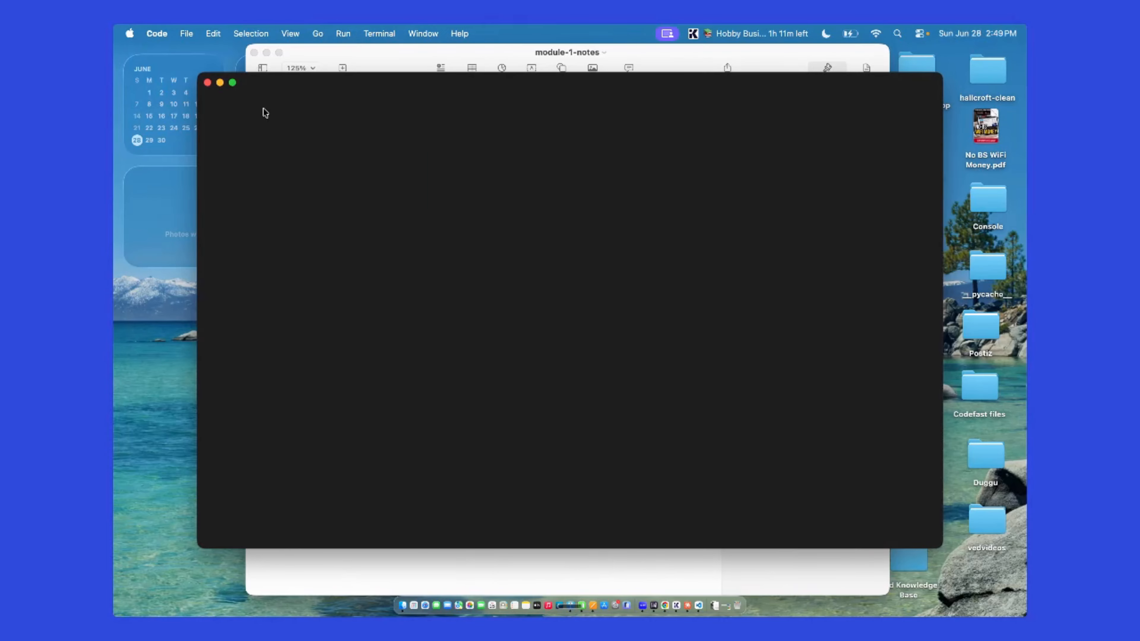
drag(358, 87, 715, 177)
drag(423, 50, 272, 70)
click(805, 188)
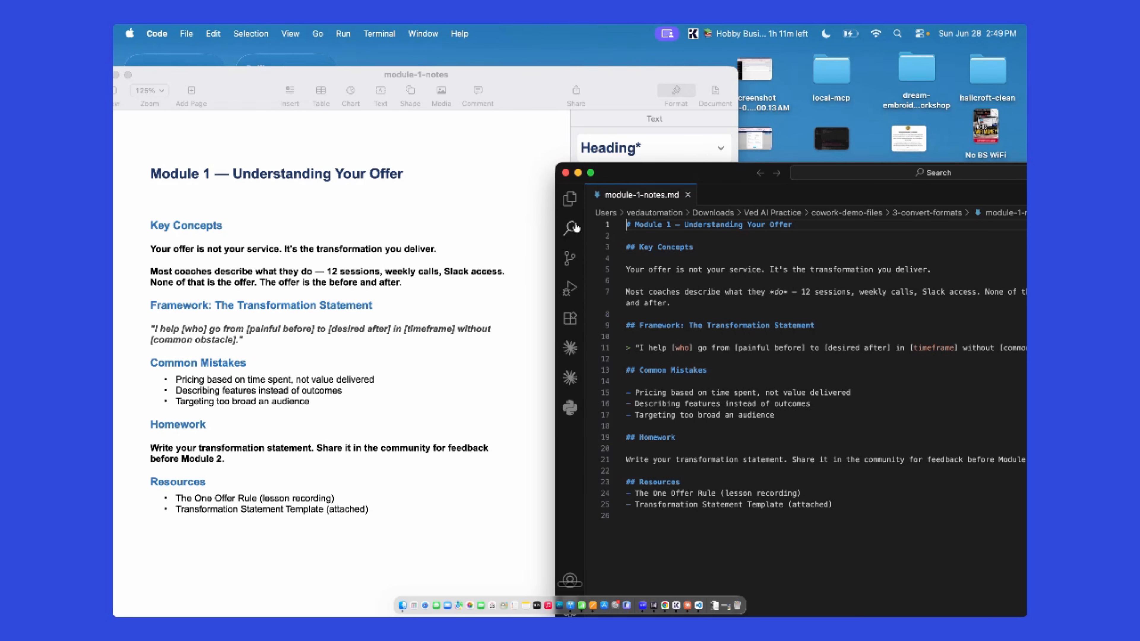
- Close the Markdown and Word versions of module-1-notes
click(566, 173)
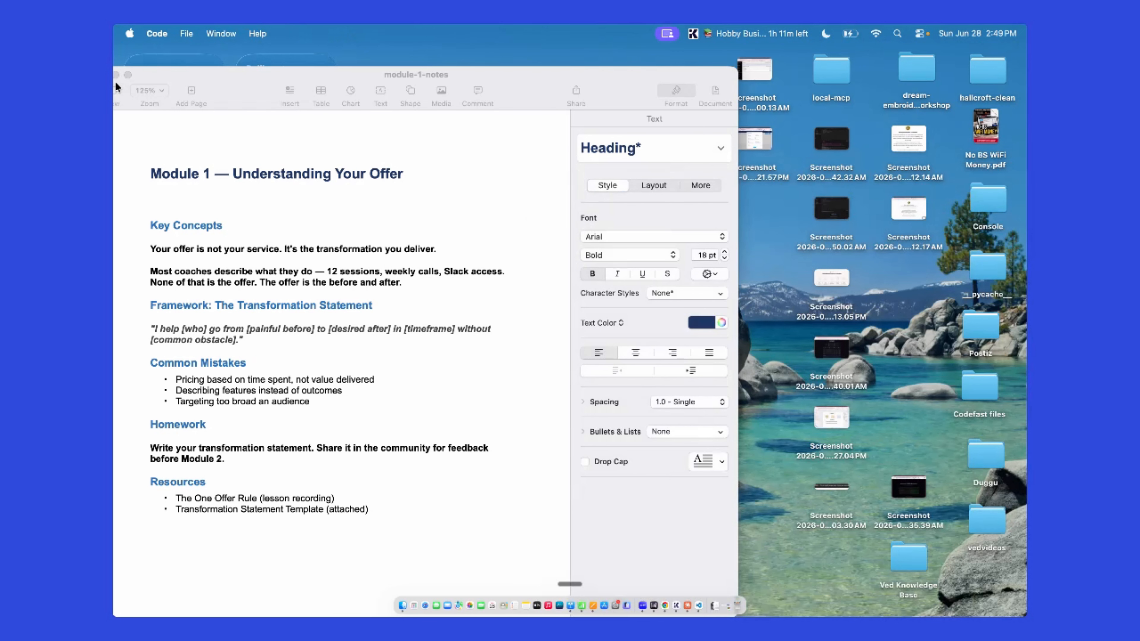
drag(140, 77, 220, 78)
click(183, 75)
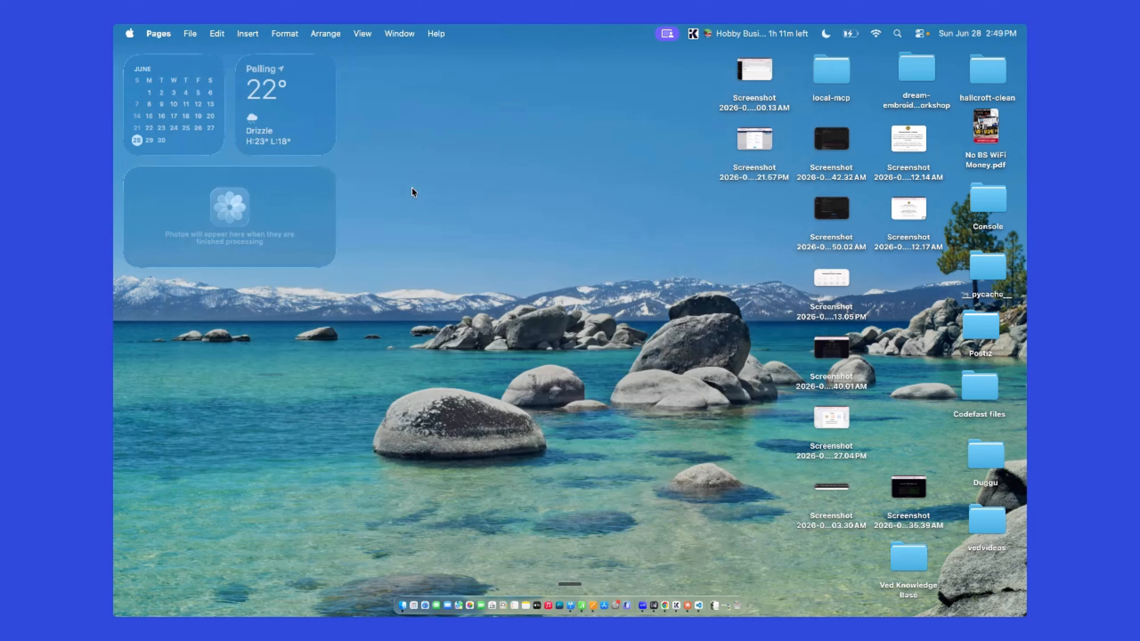
- Switch to Finder and go from the 3-convert-formats folder to the 1-extract-consolidate folder
key(ctrl+Up)
mouse_move(527, 63)
click(505, 80)
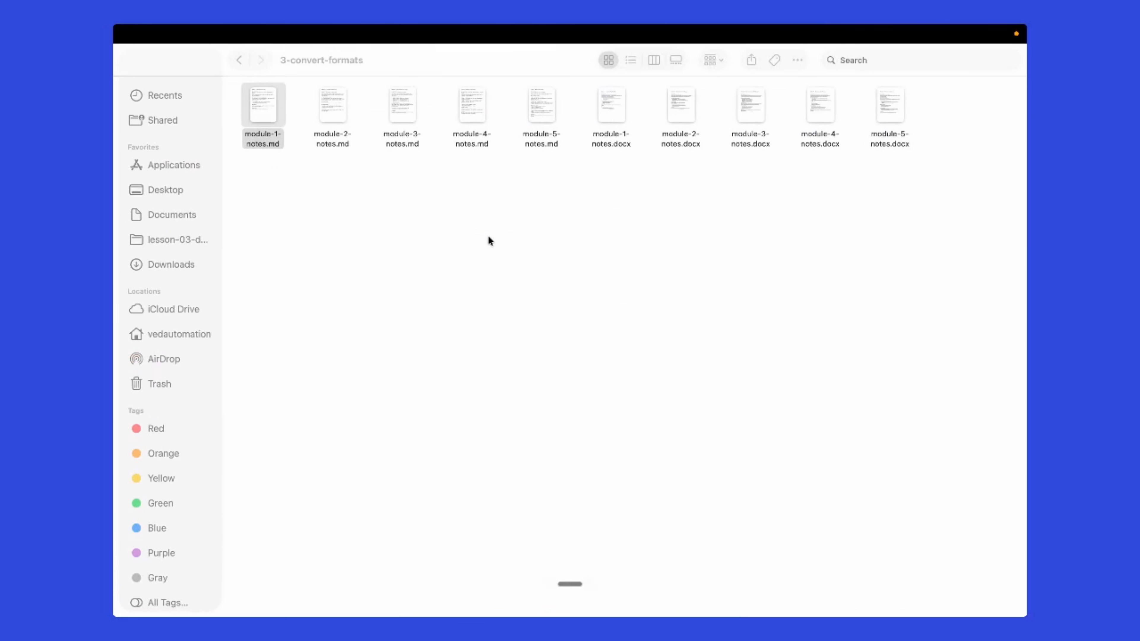
click(489, 240)
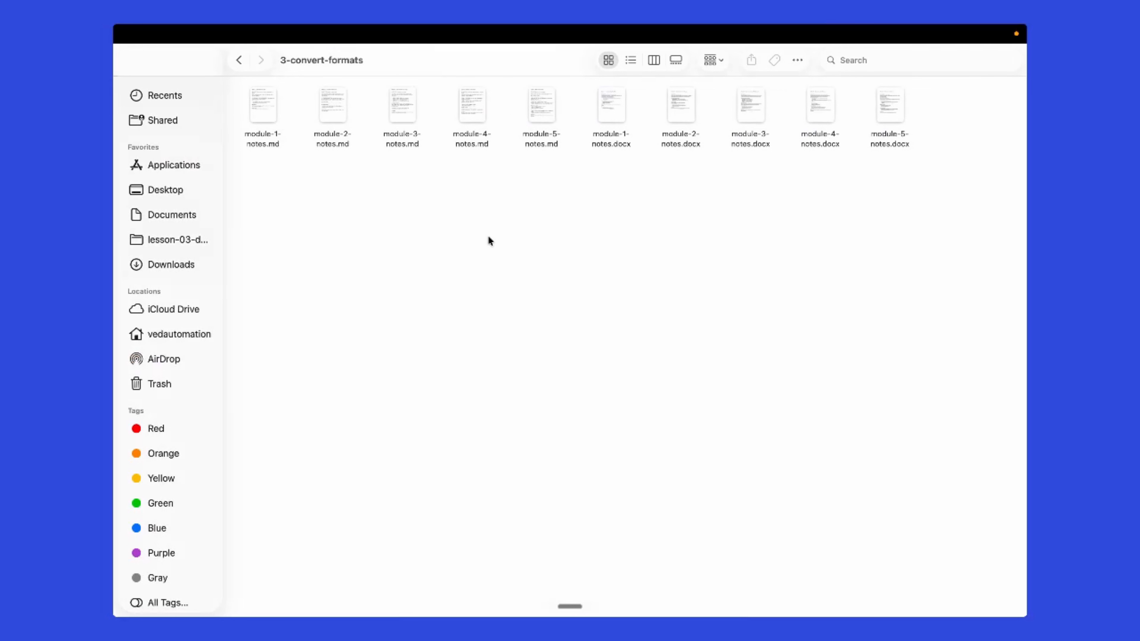
click(239, 61)
double_click(259, 98)
- Switch to Claude and open the Community feedback summary report task to check its progress
key(ctrl+Up)
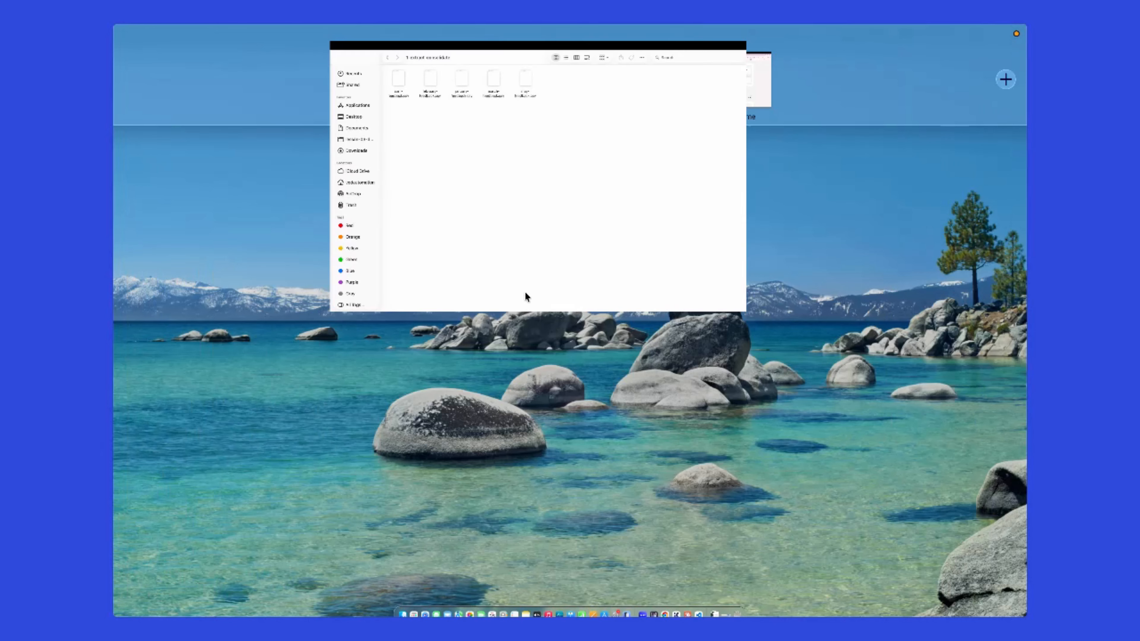
click(610, 63)
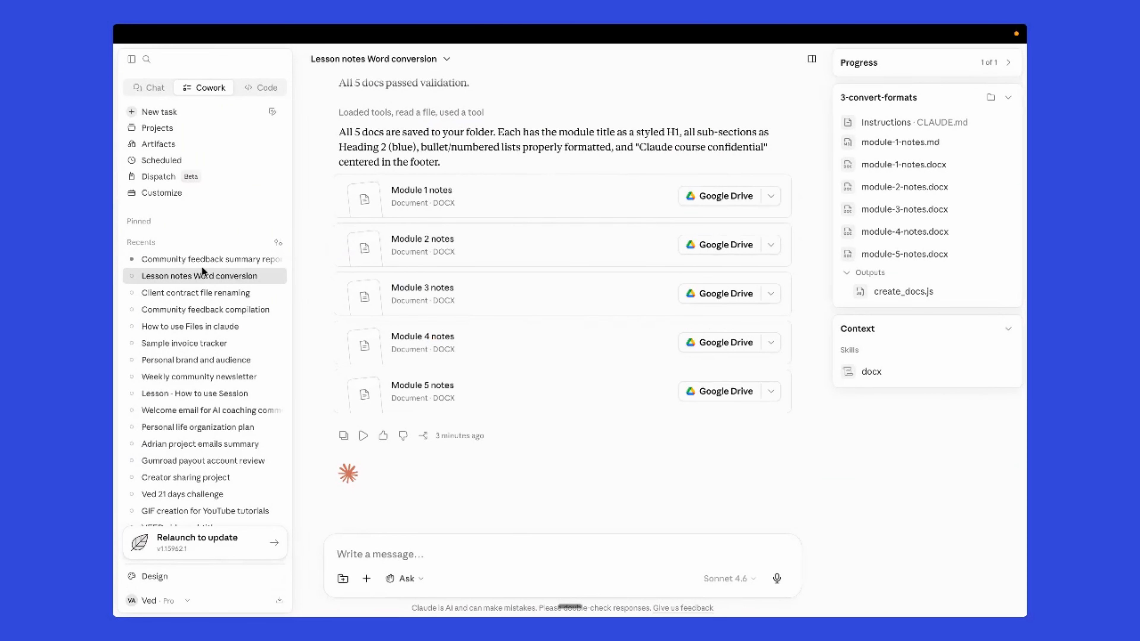
click(202, 261)
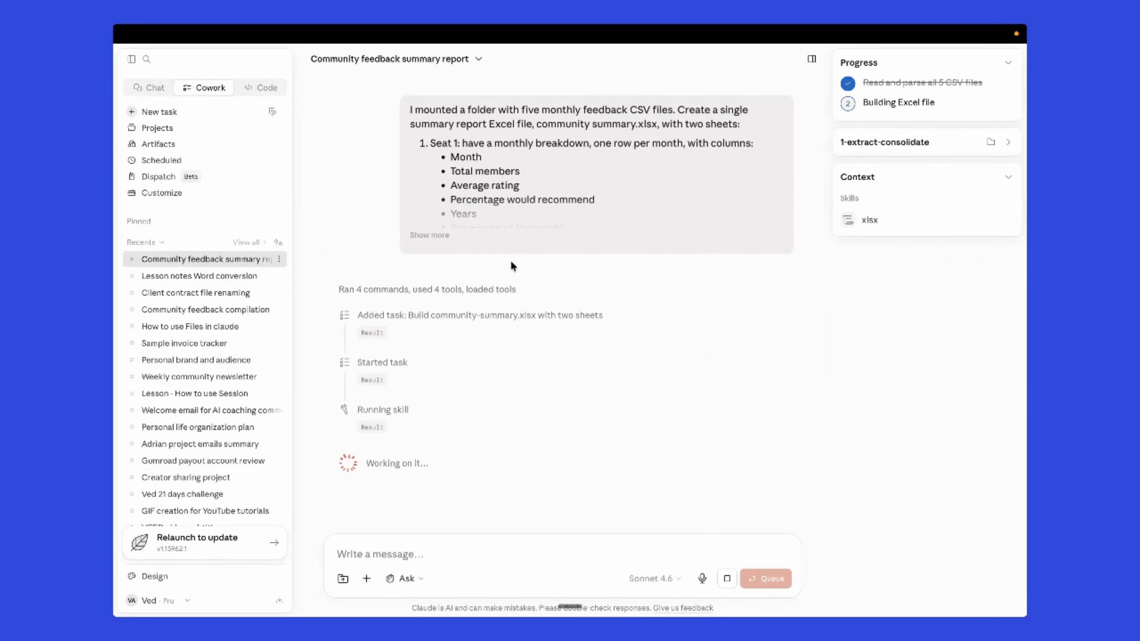
- Switch to Google Chrome and review the four core patterns in the lesson's Batch Processing Patterns section
key(ctrl+Up)
mouse_move(712, 112)
click(727, 88)
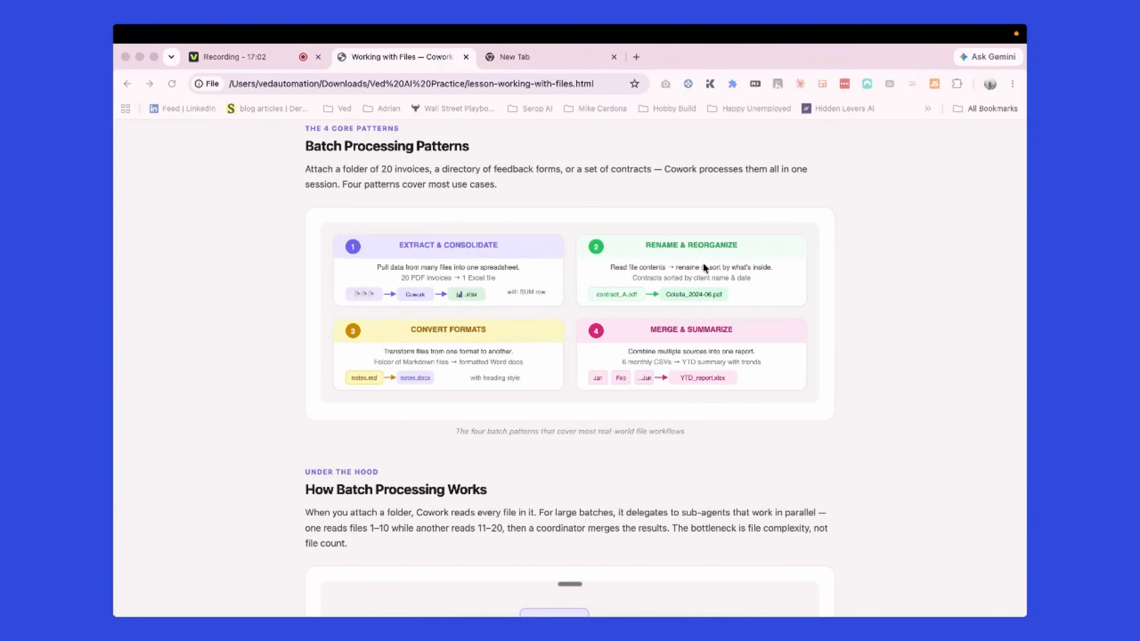
scroll(603, 380, down, 3)
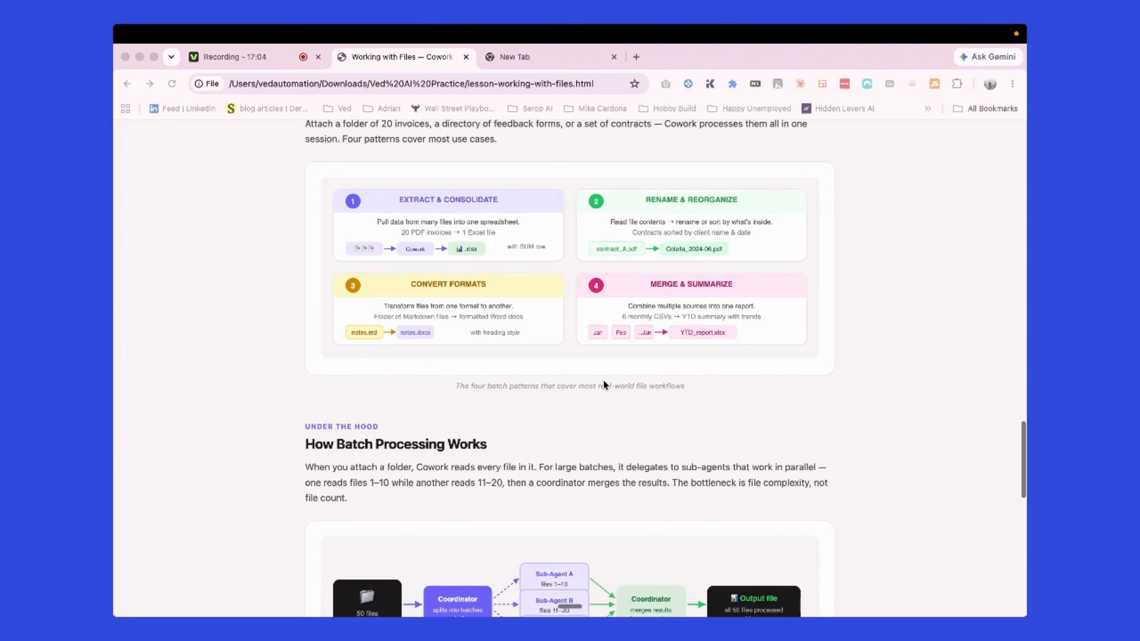
- Switch back to Claude and check how far the community summary spreadsheet has been built
key(ctrl+Up)
mouse_move(551, 122)
click(606, 104)
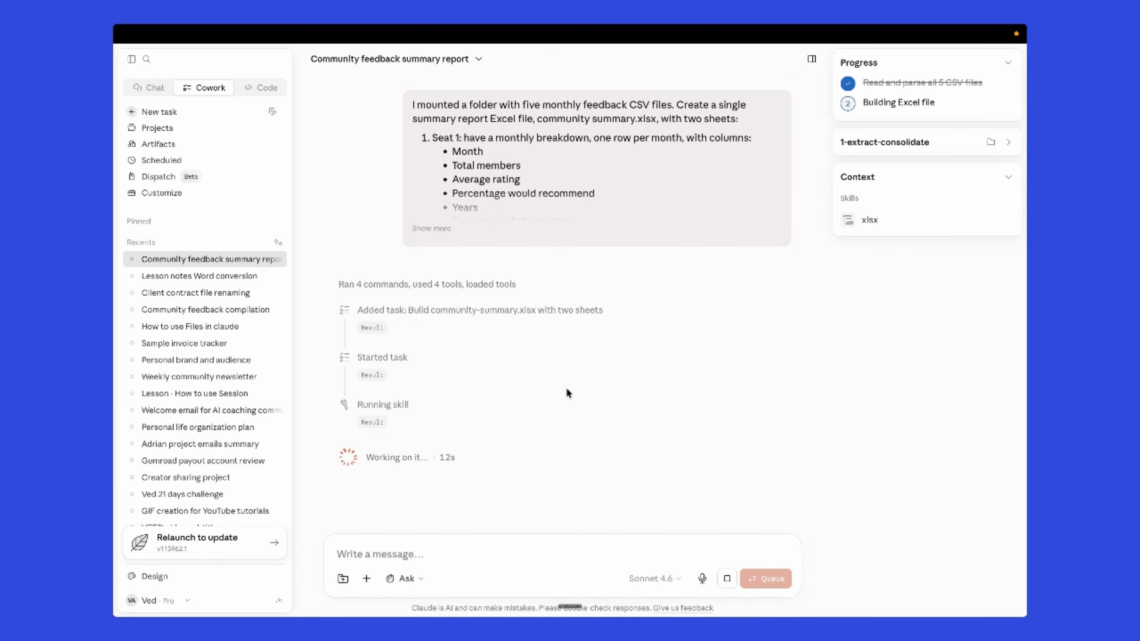
key(ctrl+Up)
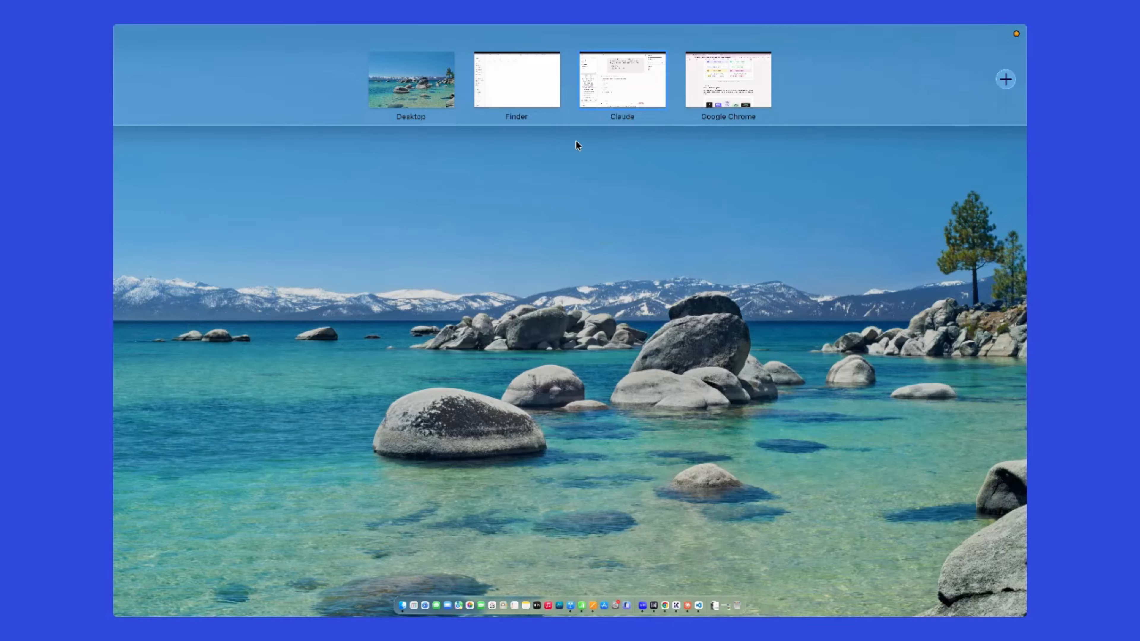
click(626, 89)
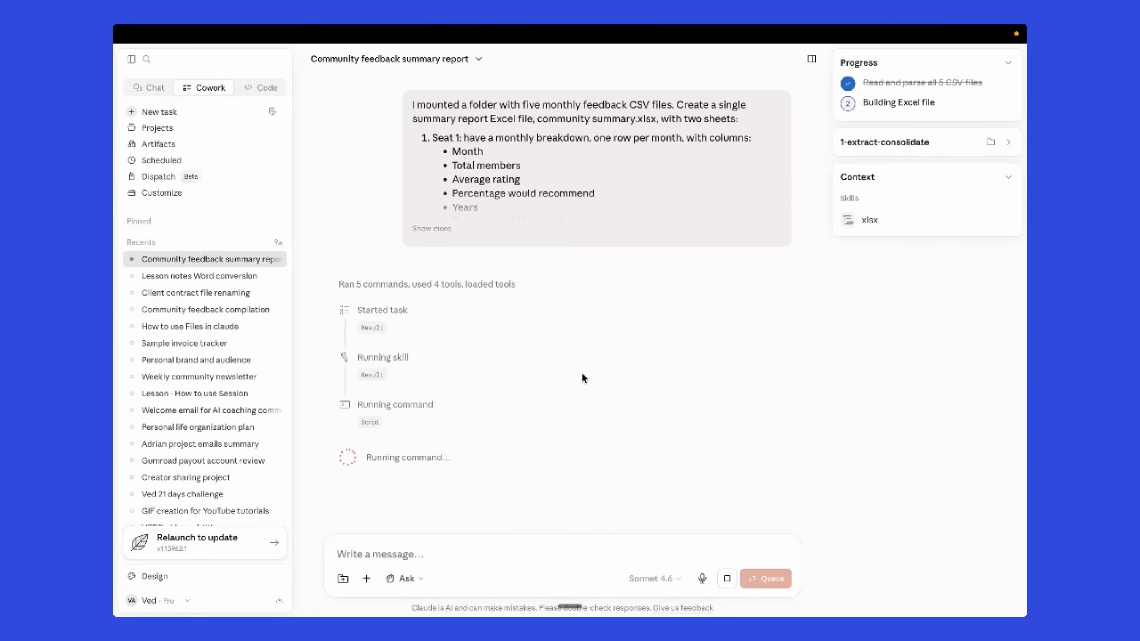
- Switch to Google Chrome and review the lesson's How Batch Processing Works section with its sub-agent diagram
key(ctrl+Up)
click(712, 103)
scroll(607, 339, down, 5)
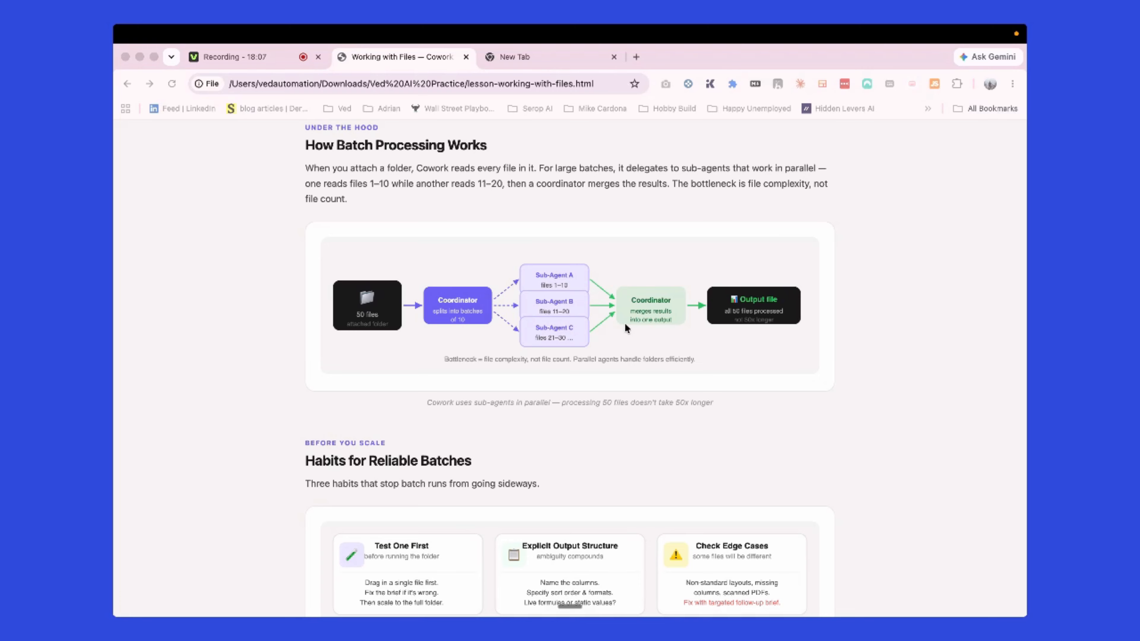
- Switch to Claude and start a new Cowork task with only cowork-demo-files attached, removing 1-extract-consolidate
key(ctrl+Up)
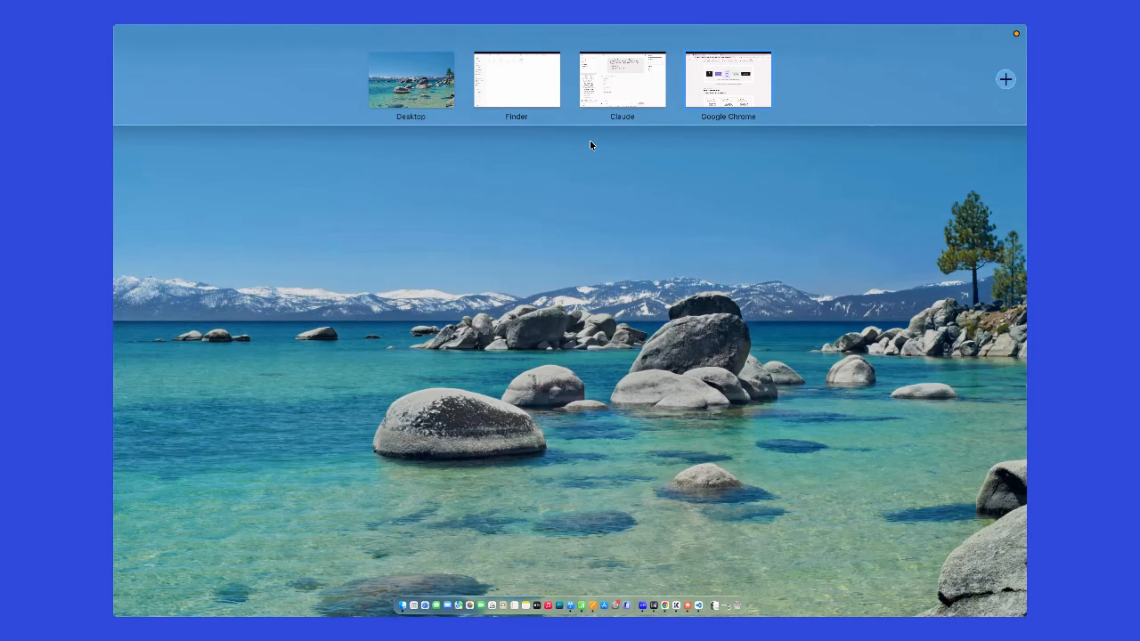
click(592, 85)
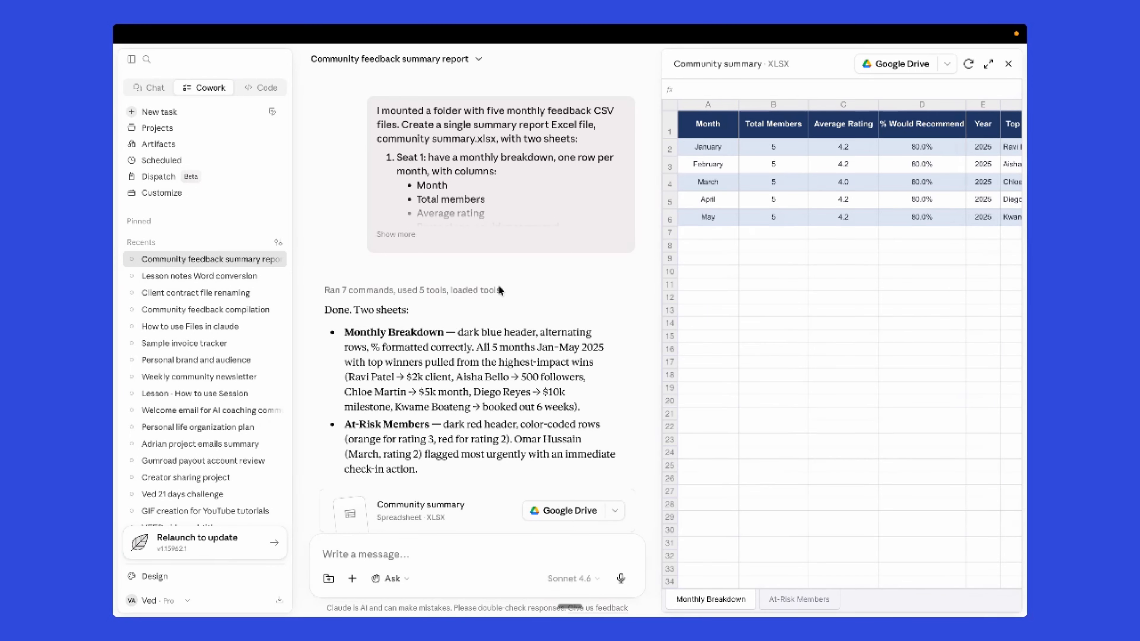
click(184, 112)
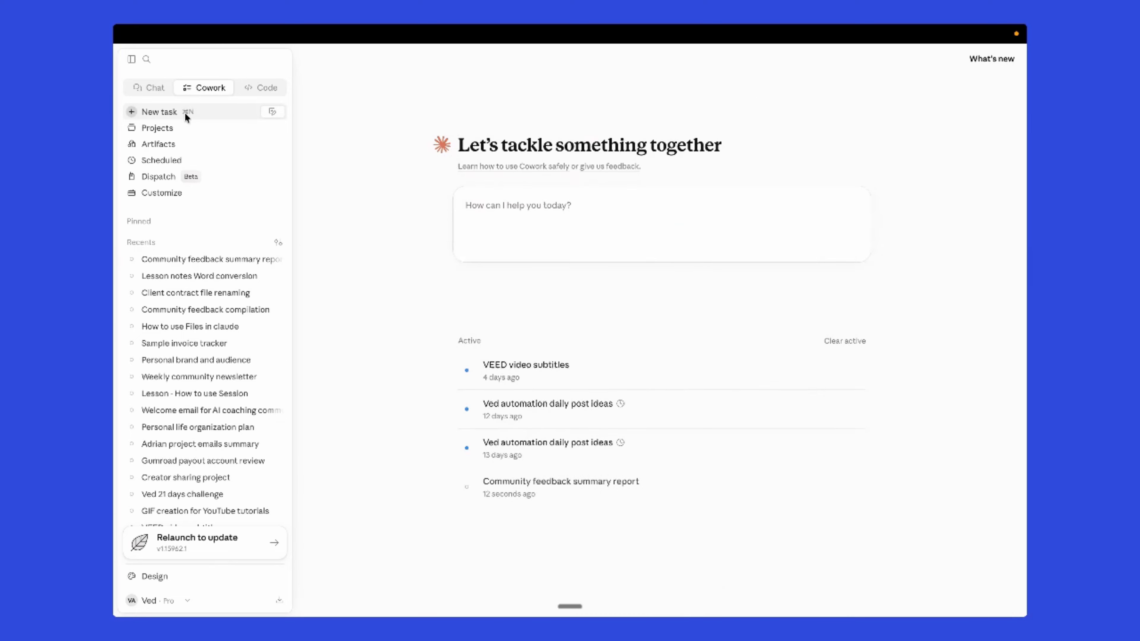
click(502, 278)
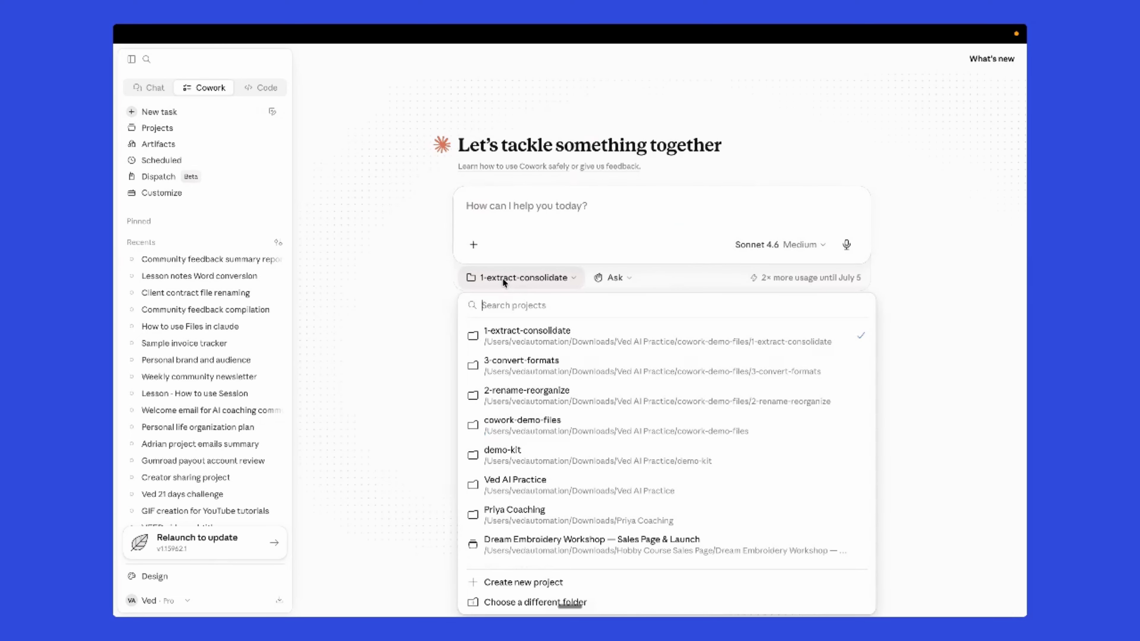
click(536, 421)
click(602, 364)
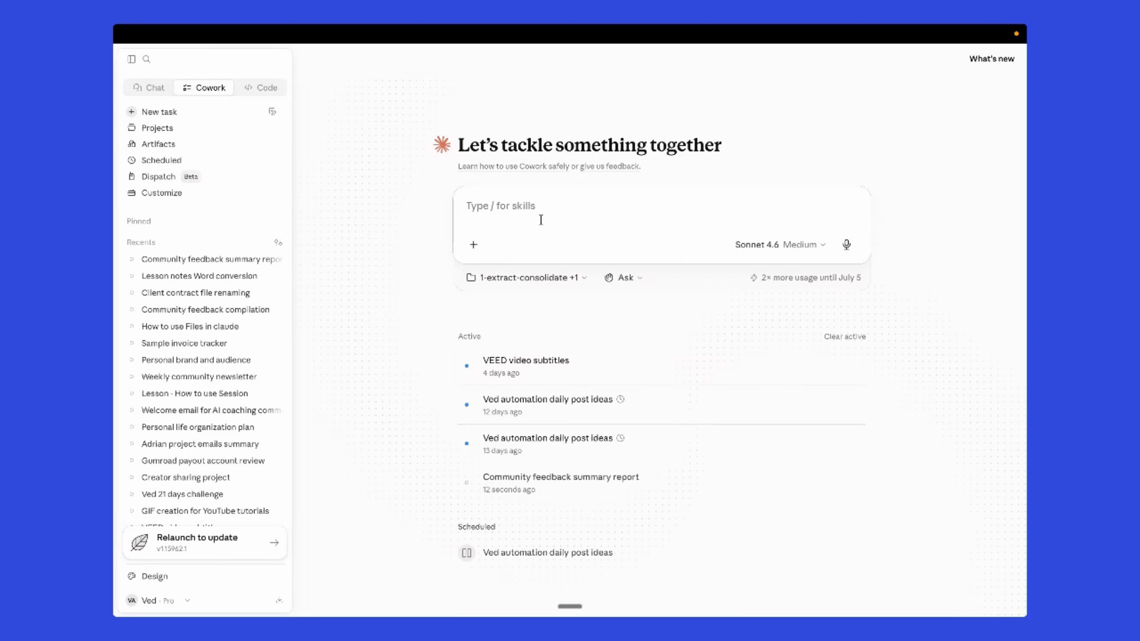
click(525, 278)
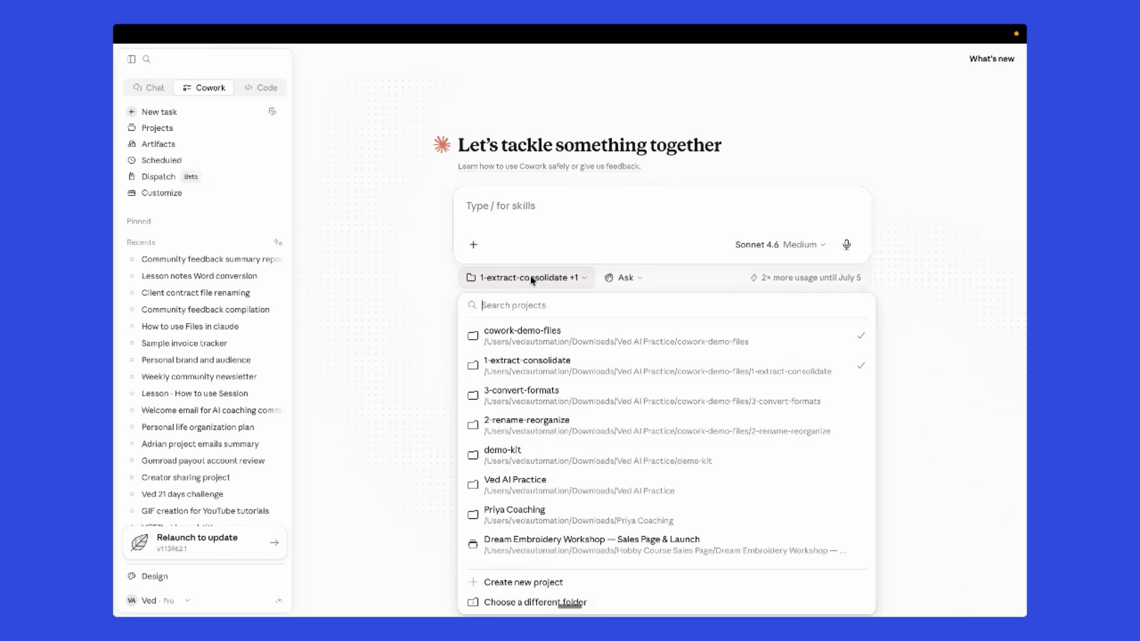
click(496, 352)
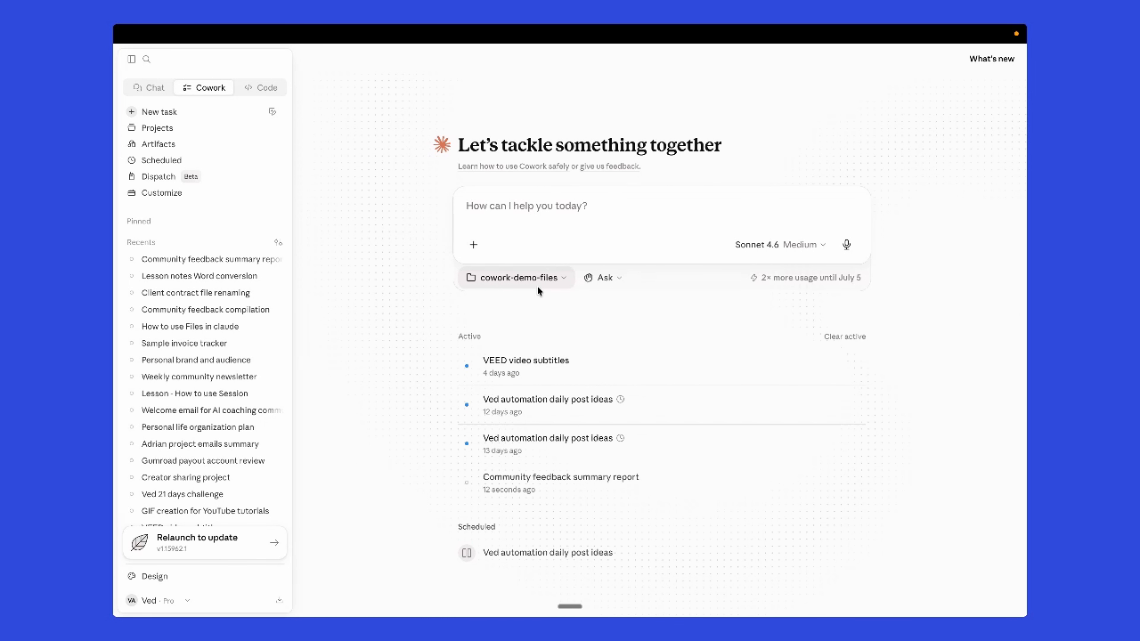
click(518, 204)
- Switch to Finder and go up to the cowork-demo-files folder to check its contents
key(ctrl+Up)
click(548, 118)
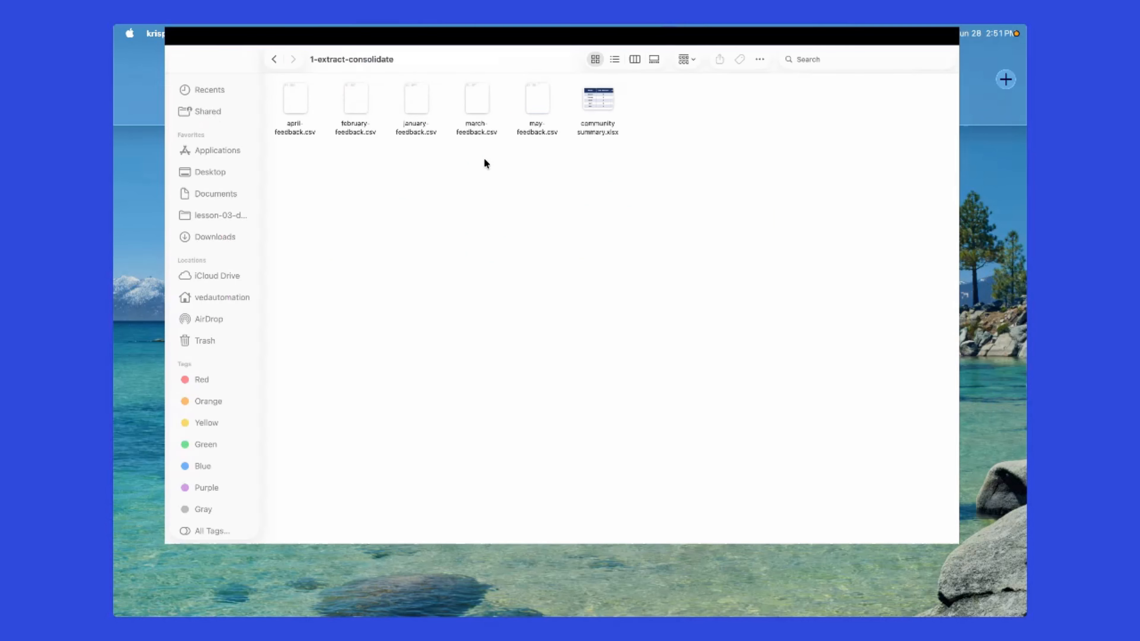
click(239, 60)
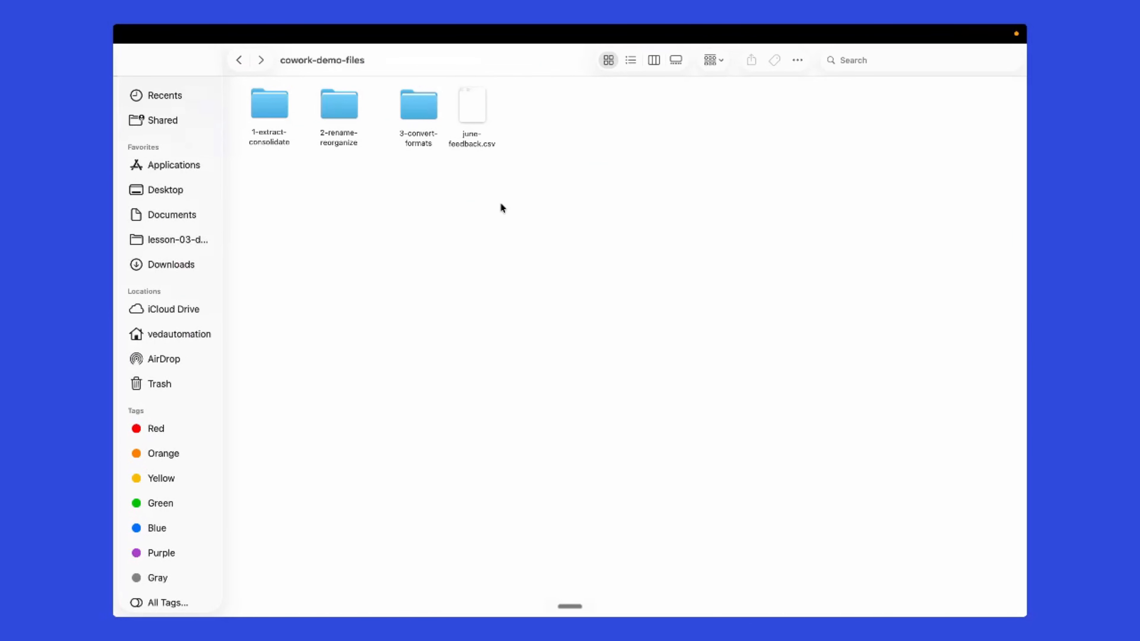
- Switch to Claude, dictate and submit a prompt compiling six feedback CSVs into Debit Community Feedback H12026.xlsx with a Summary sheet, saved to the working folder
key(ctrl+Up)
click(602, 85)
click(538, 206)
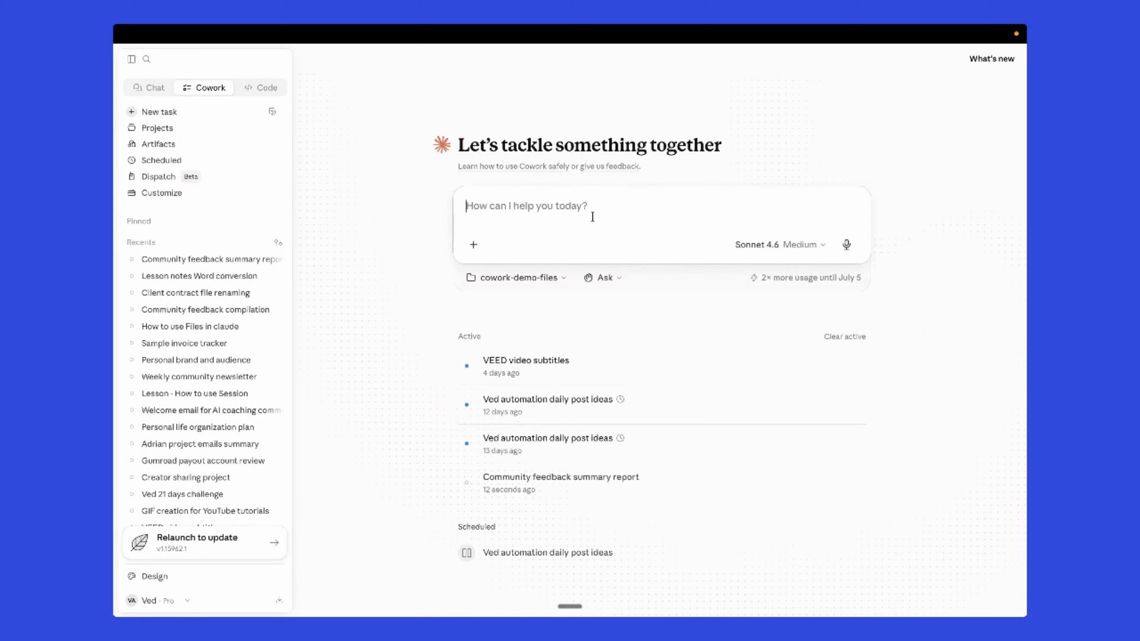
click(572, 600)
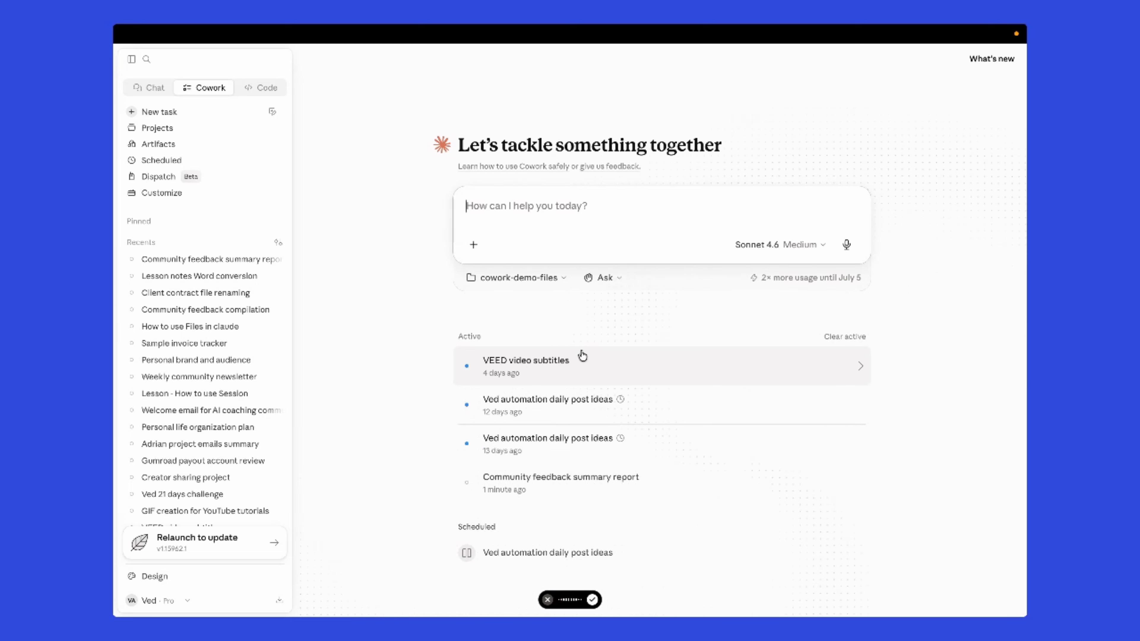
click(592, 600)
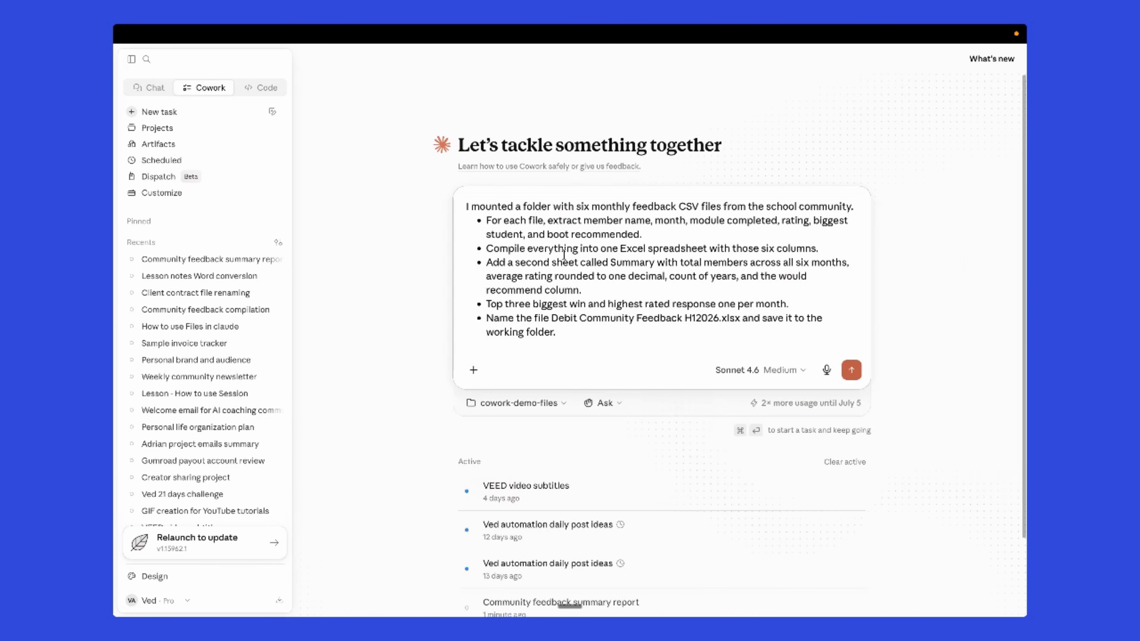
click(852, 370)
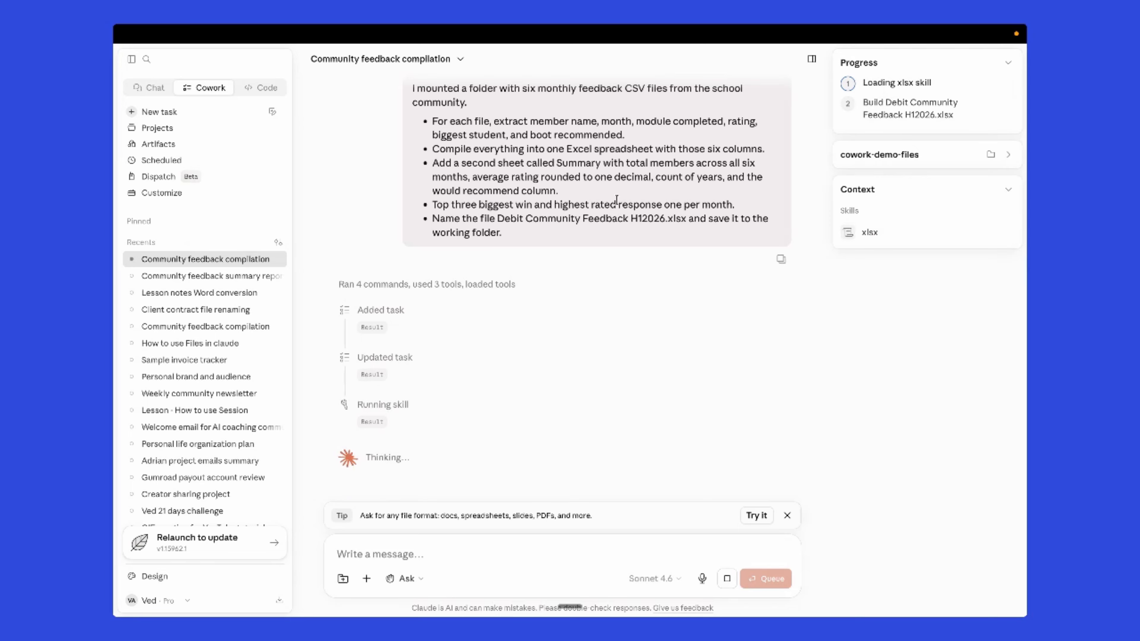
- Expand the cowork-demo-files working folder details and check the progress of the running compilation task
click(859, 154)
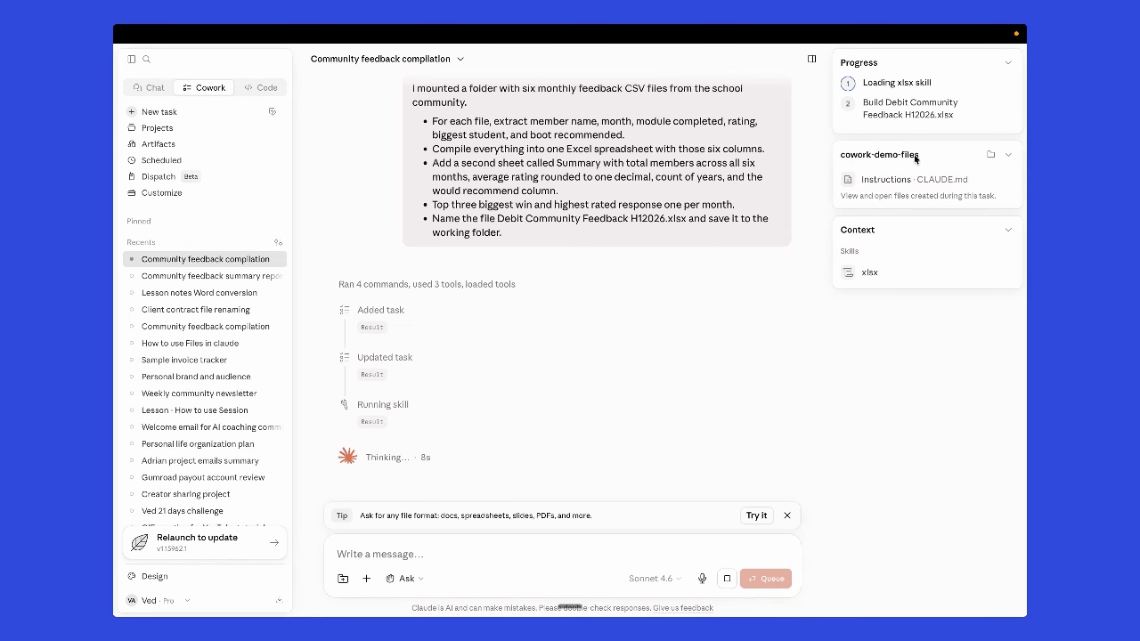
scroll(626, 283, down, 3)
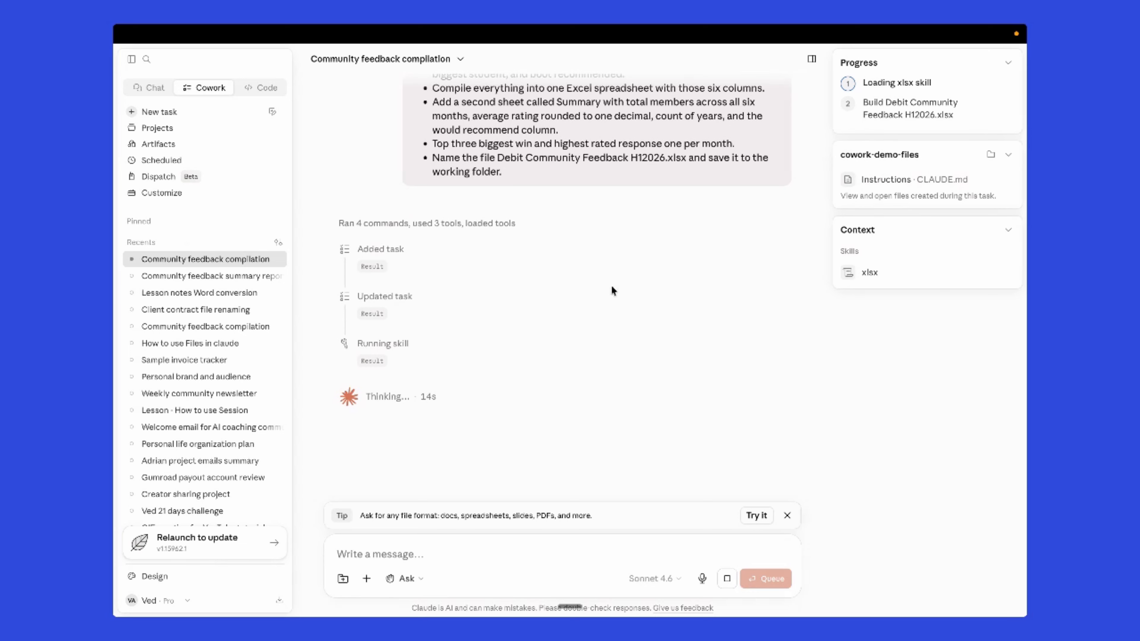
- Open the Community feedback summary report task and switch to Chrome to check the Merge & Summarize pattern in the lesson
click(184, 278)
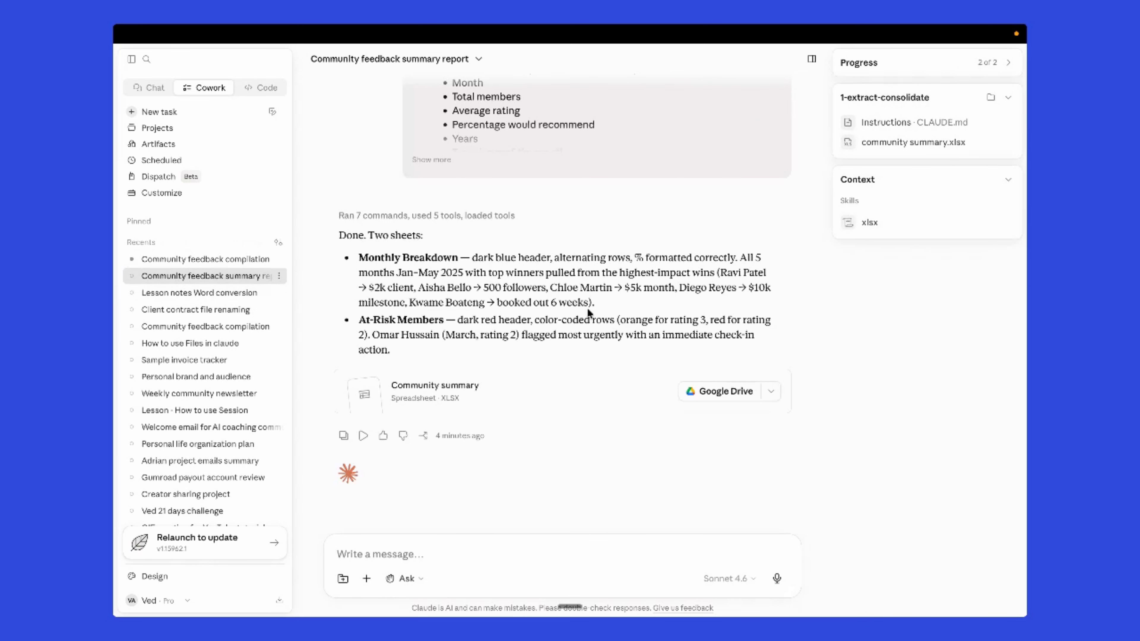
key(ctrl+Up)
click(699, 90)
scroll(673, 204, up, 5)
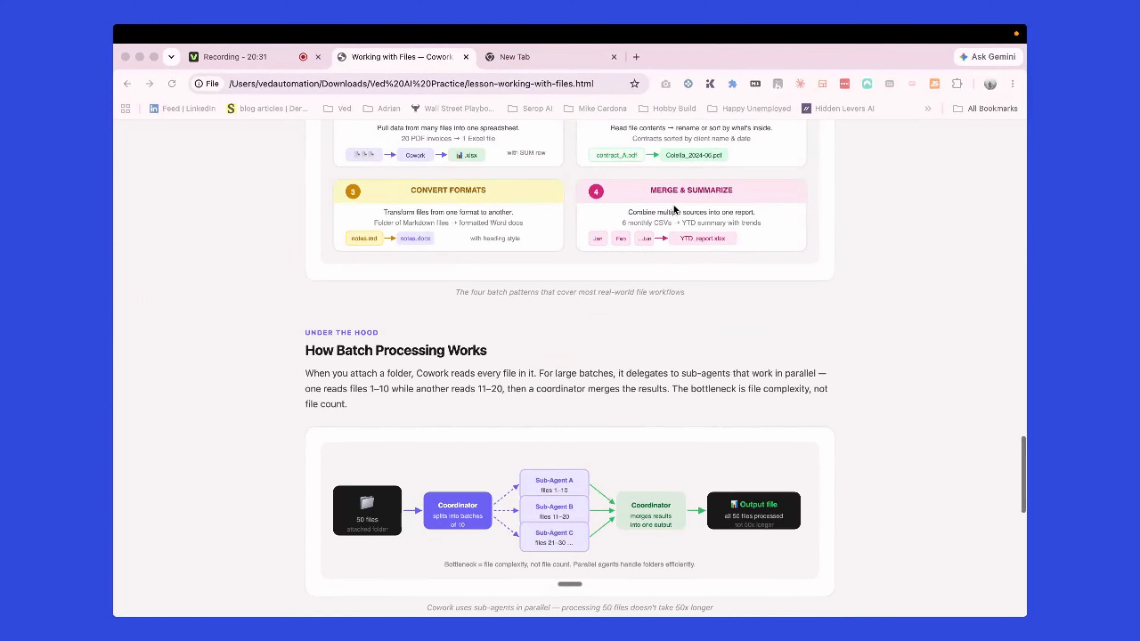
- Switch to Claude, preview the Community summary spreadsheet in a widened pane and review the Monthly Breakdown columns
key(ctrl+Up)
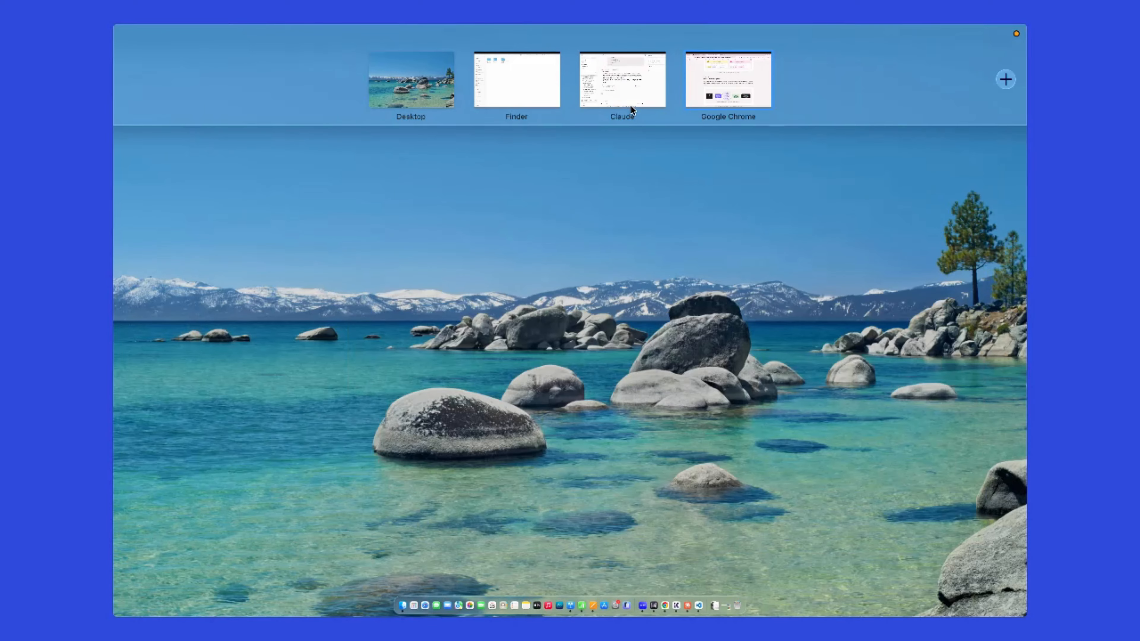
click(630, 105)
click(455, 387)
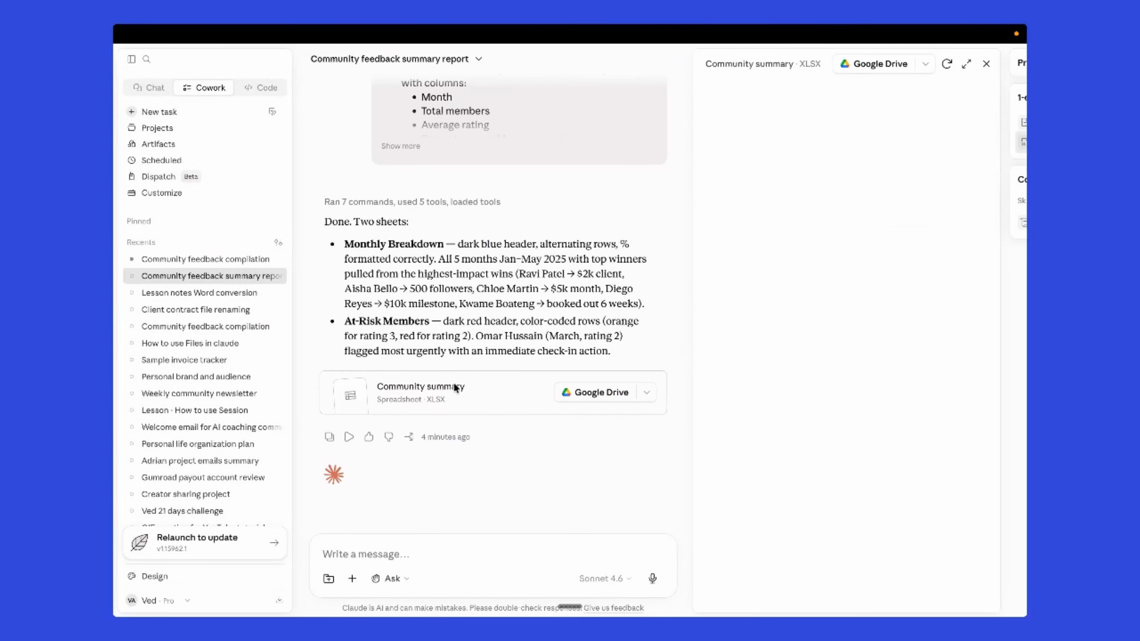
drag(657, 225, 467, 225)
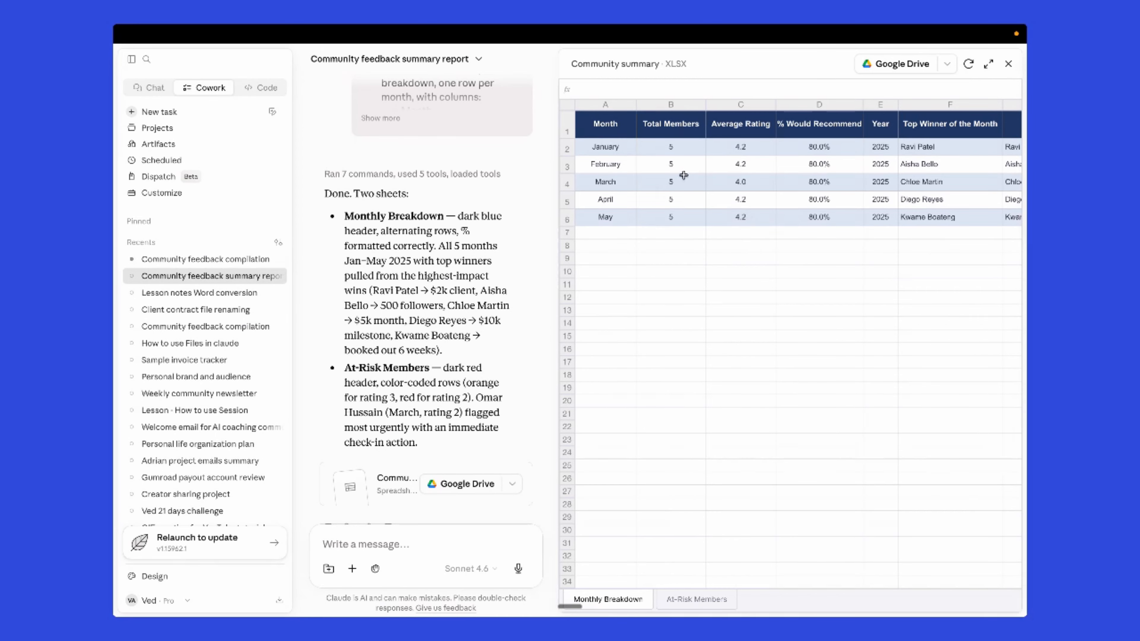
scroll(748, 188, right, 2)
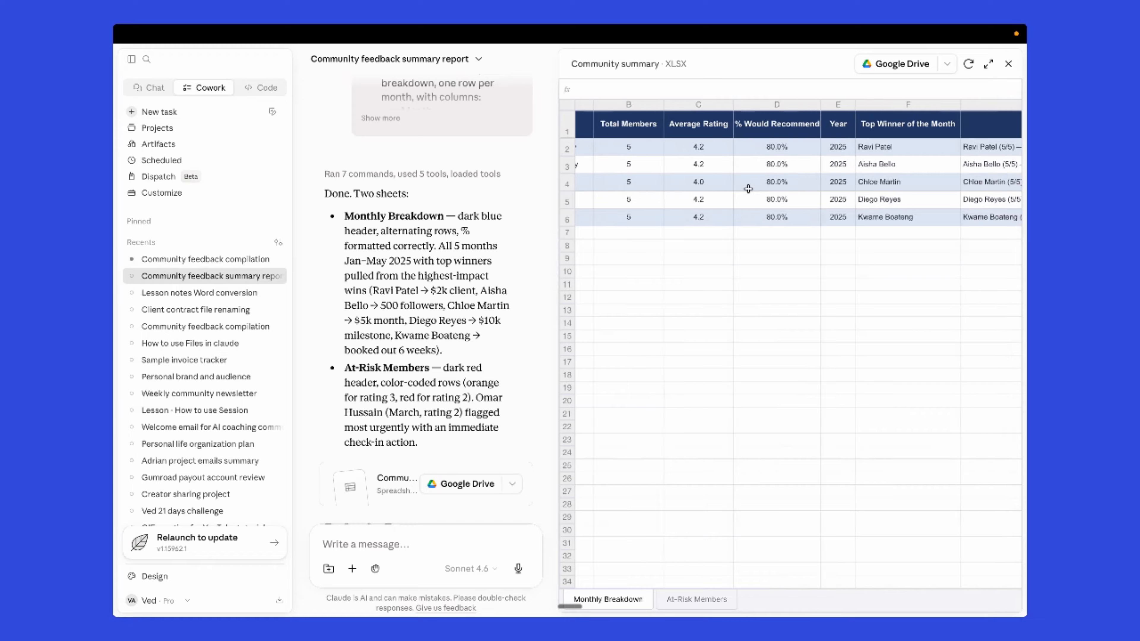
scroll(748, 189, right, 3)
scroll(748, 188, left, 4)
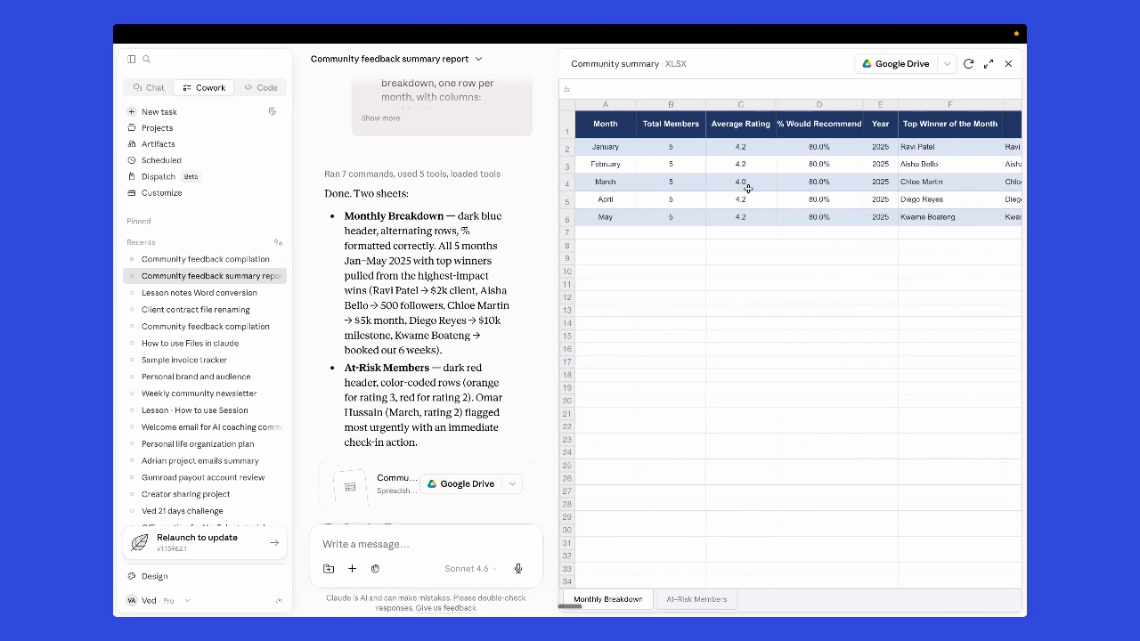
- Review all columns of the At-Risk Members sheet and return to the Monthly Breakdown sheet
click(693, 606)
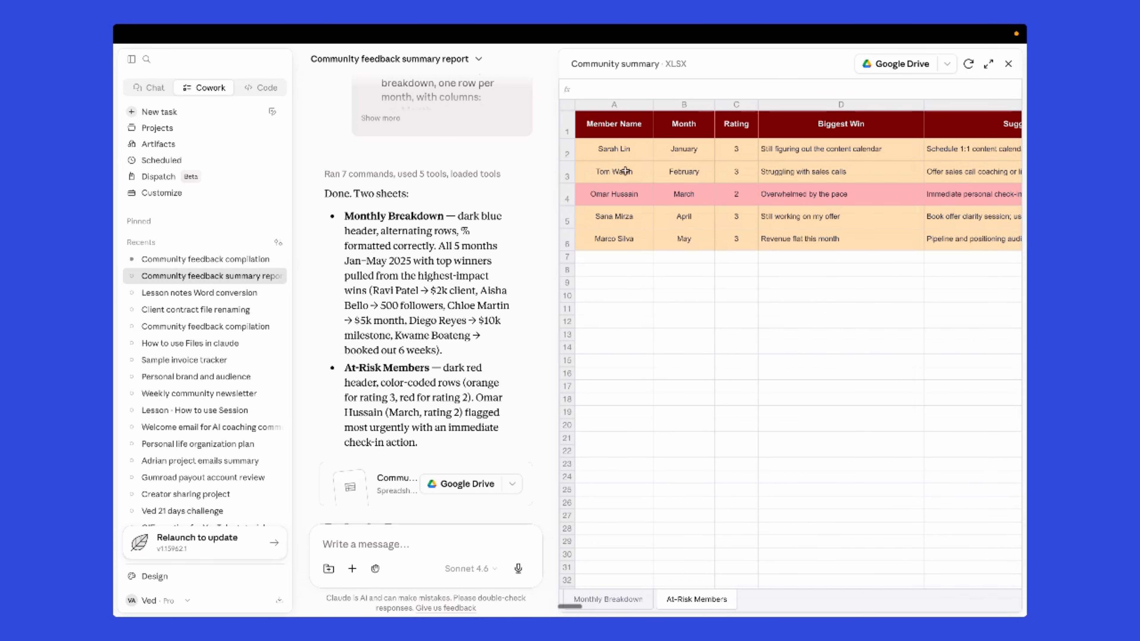
scroll(748, 231, right, 2)
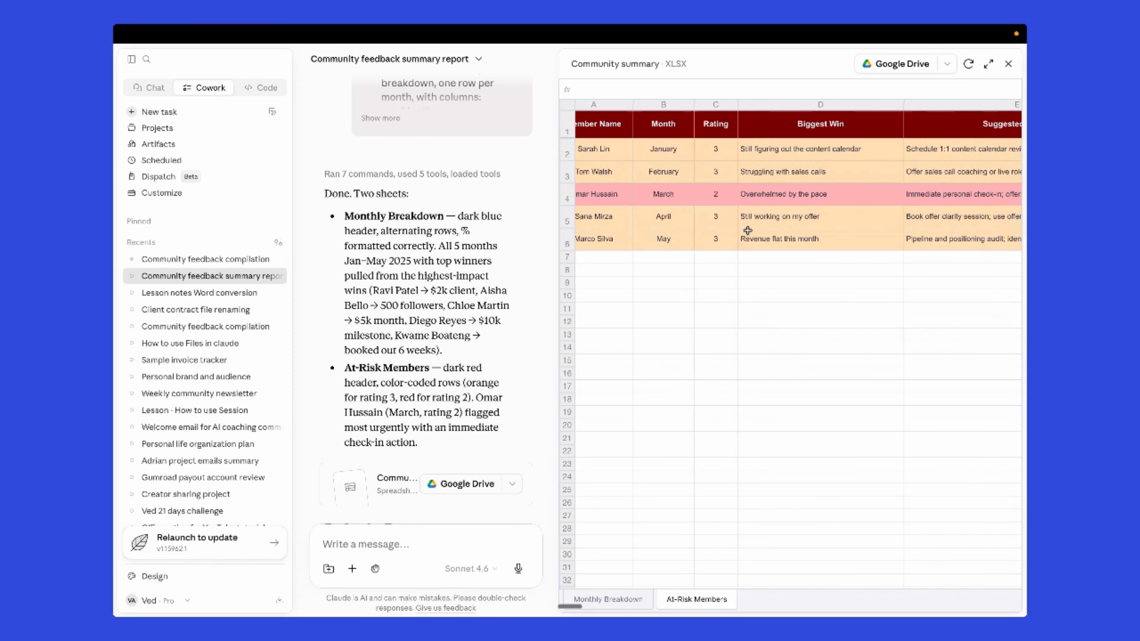
scroll(755, 205, right, 5)
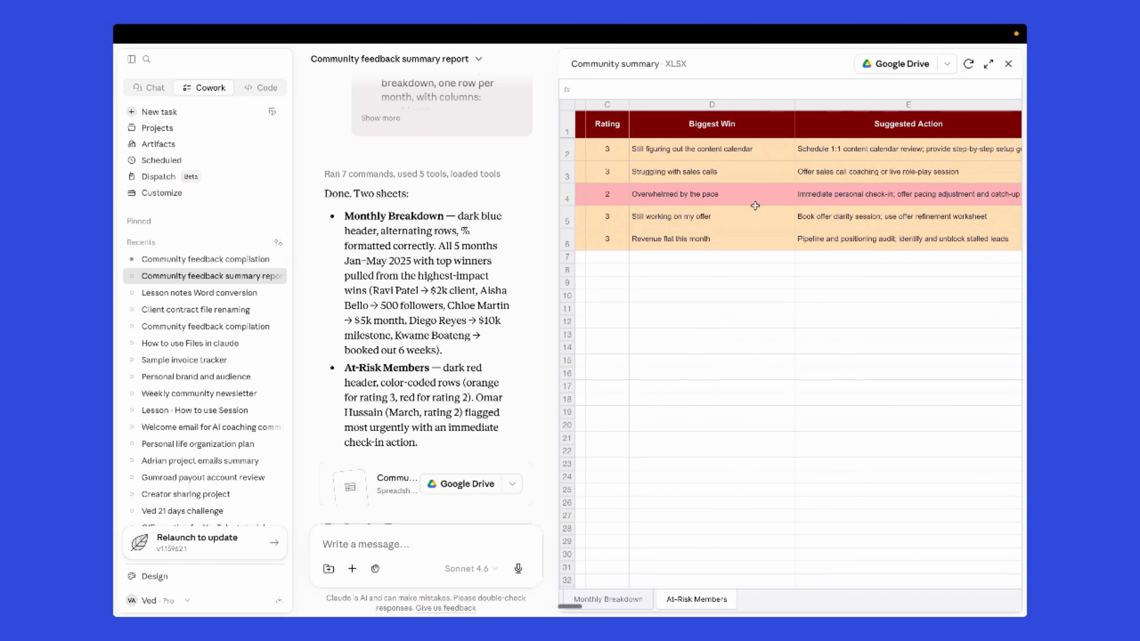
scroll(755, 206, left, 7)
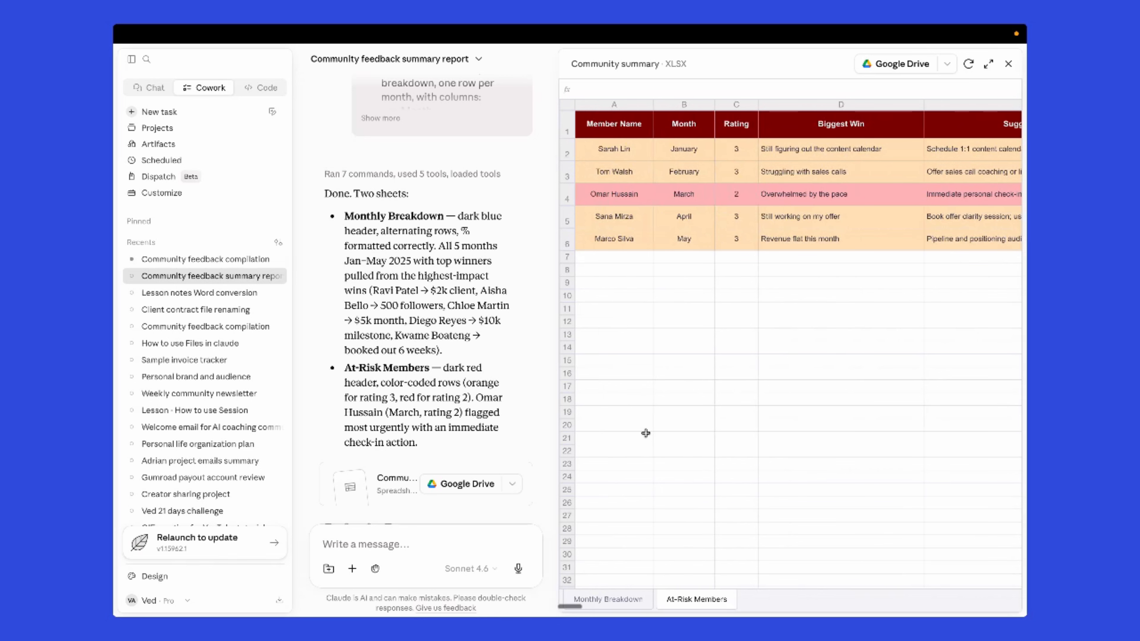
click(622, 600)
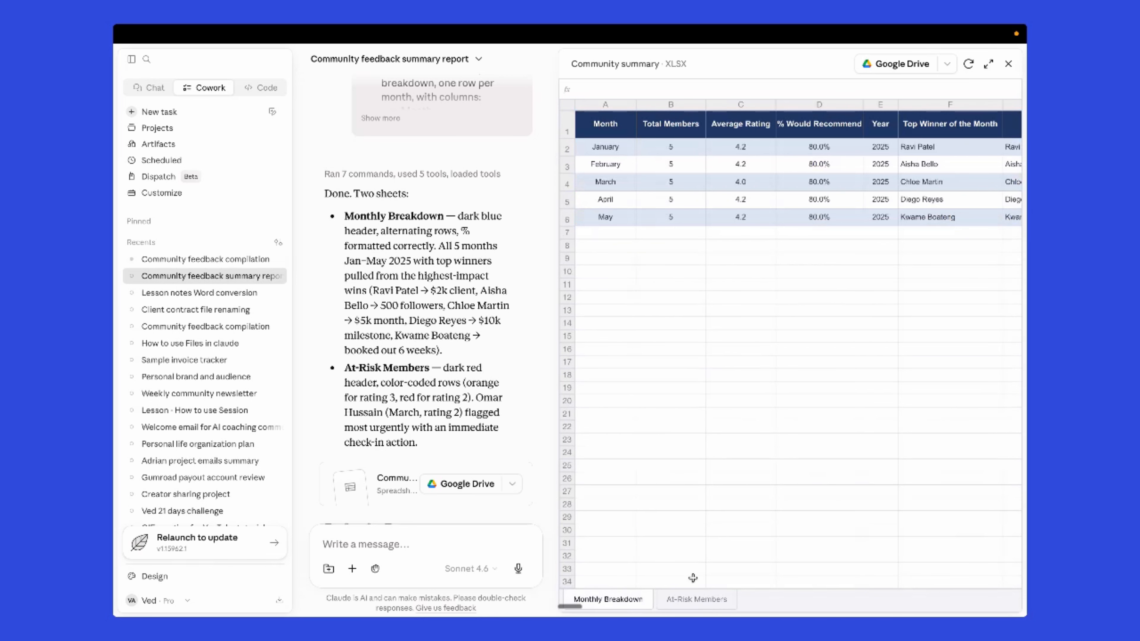
- Switch to Chrome and read the lesson's How Batch Processing Works section with its sub-agent diagram
key(ctrl+Up)
click(721, 89)
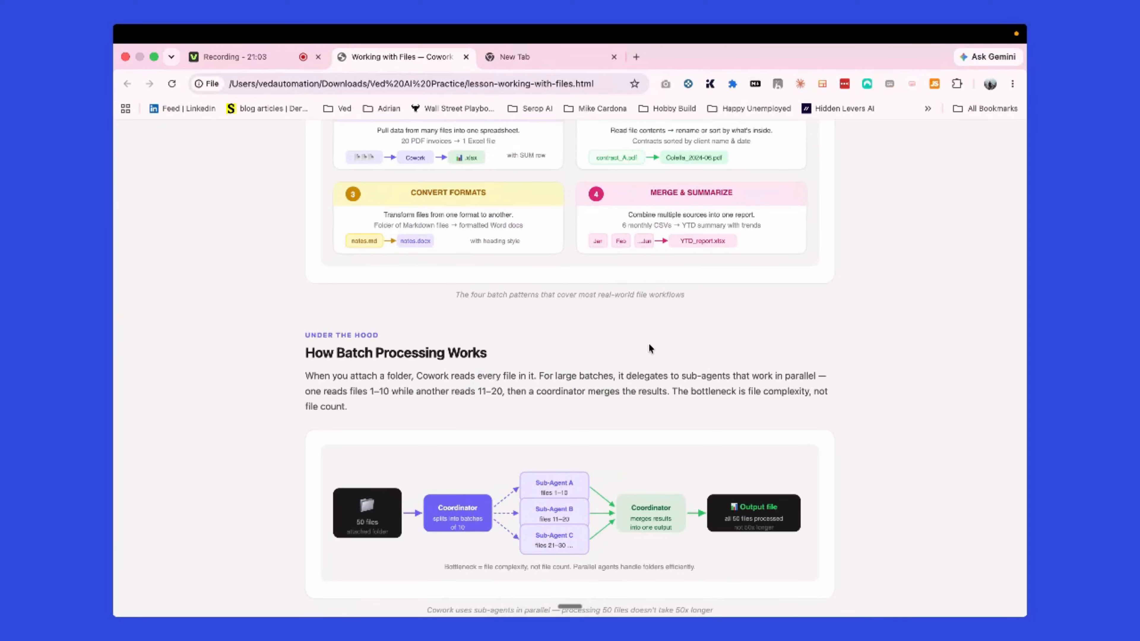
scroll(649, 345, down, 5)
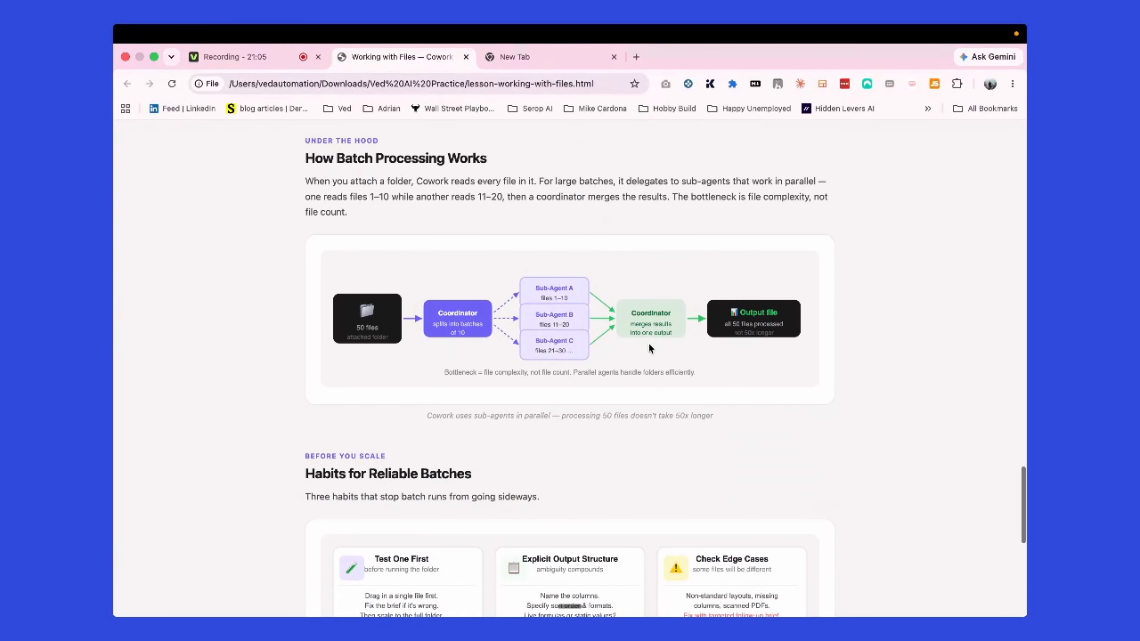
- Switch to Claude and open the running Community feedback compilation task to check its progress
key(ctrl+Up)
click(607, 106)
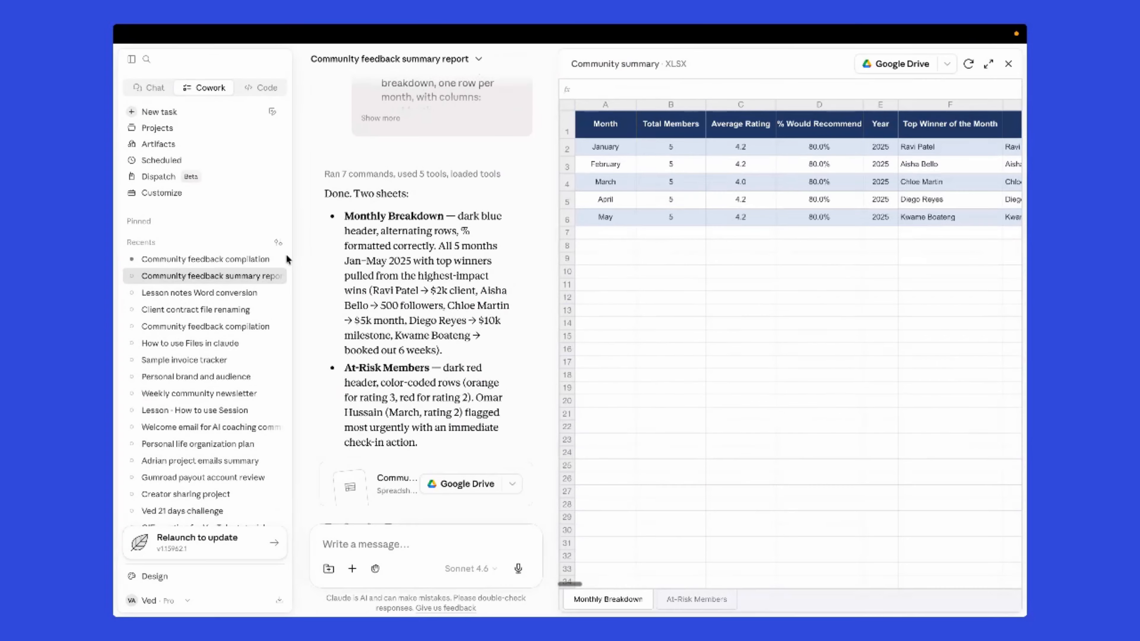
click(206, 260)
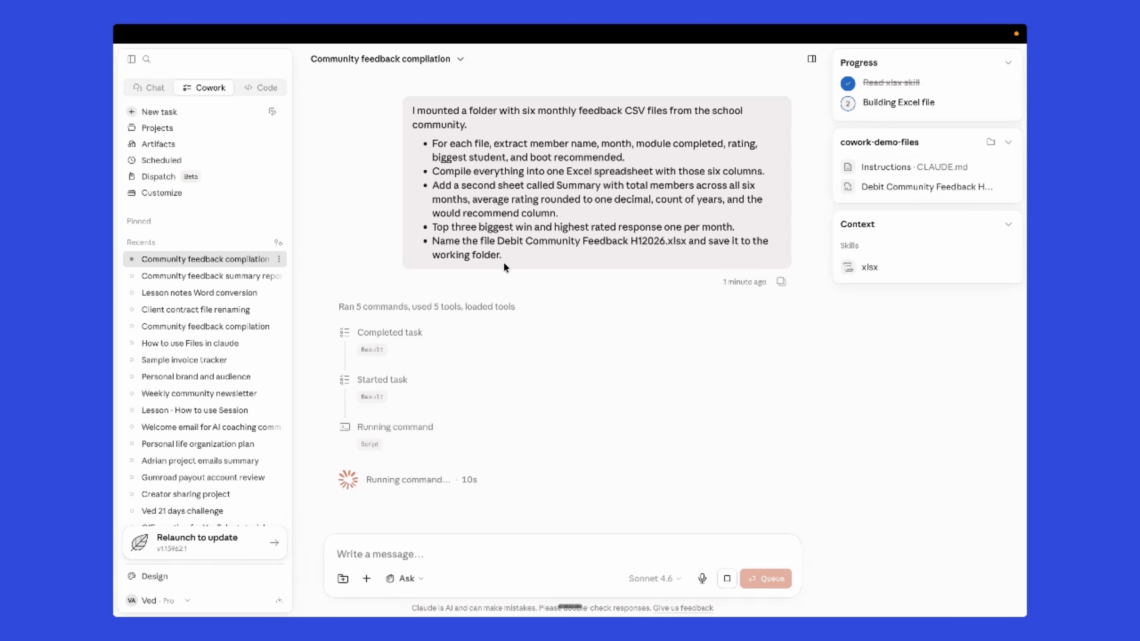
- Switch to Finder, move june-feedback.csv into the 1-extract-consolidate folder and check that folder's contents
key(ctrl+Up)
click(529, 84)
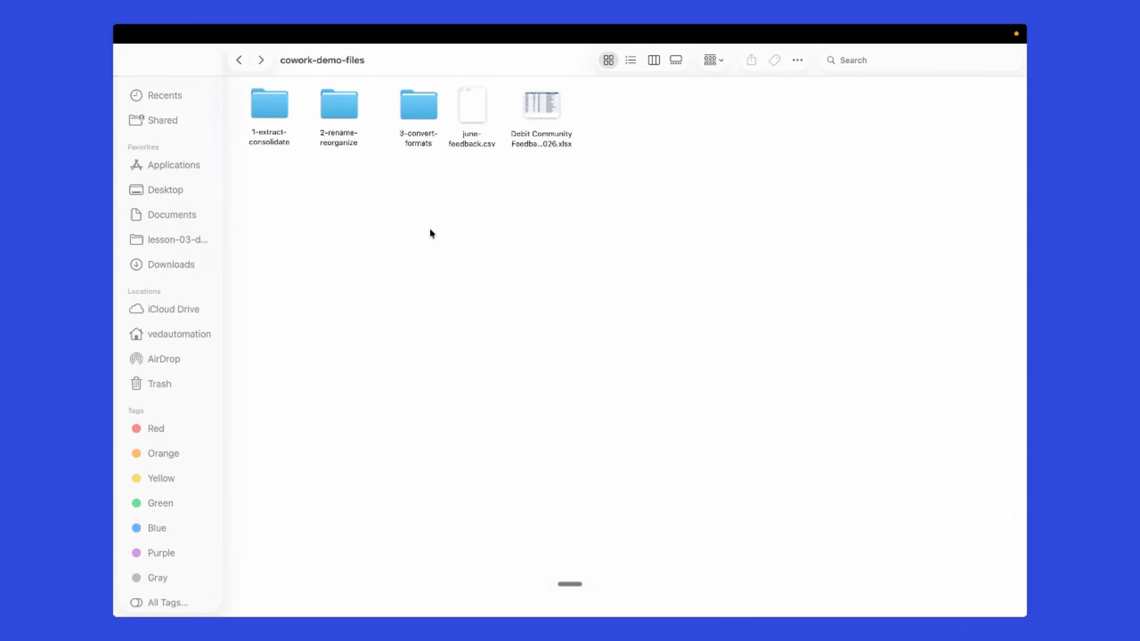
double_click(279, 115)
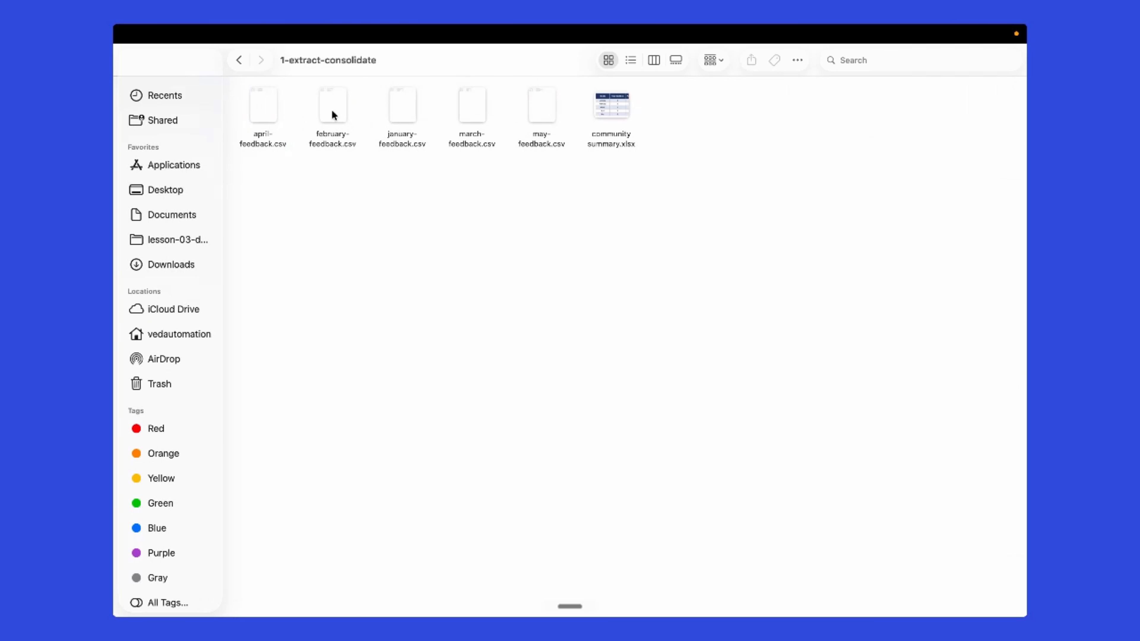
click(239, 61)
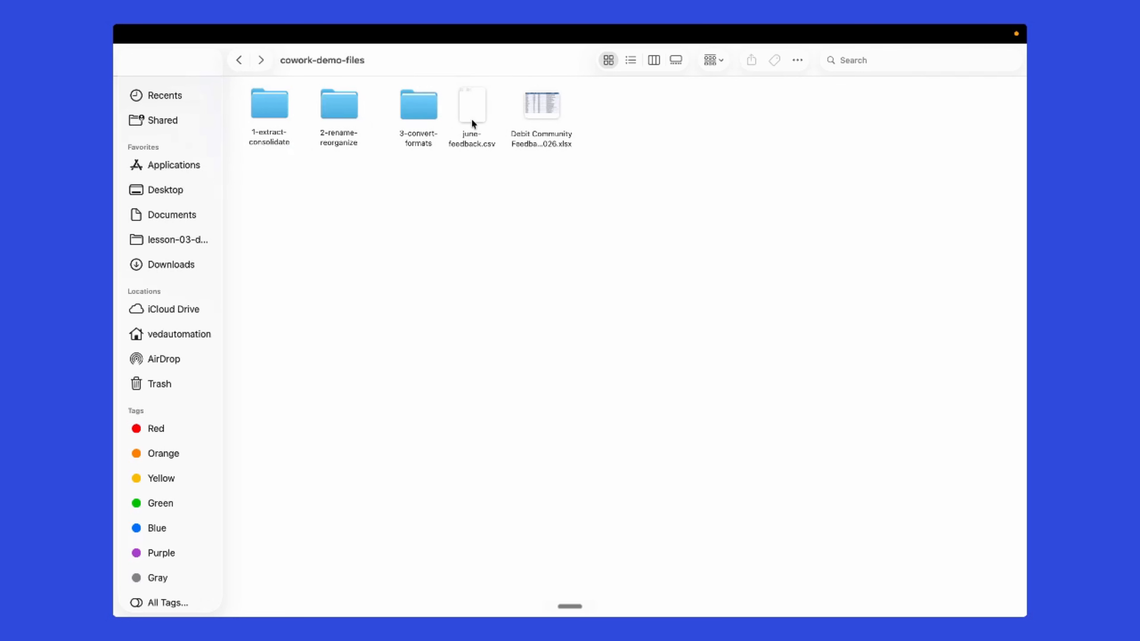
drag(471, 118, 253, 106)
double_click(267, 101)
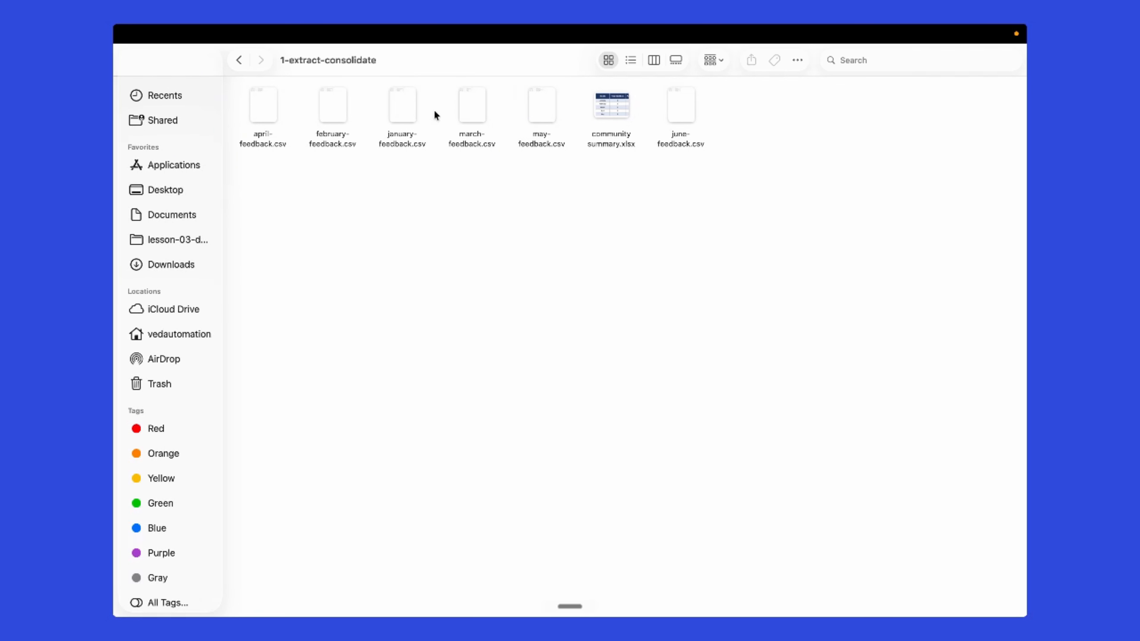
click(239, 60)
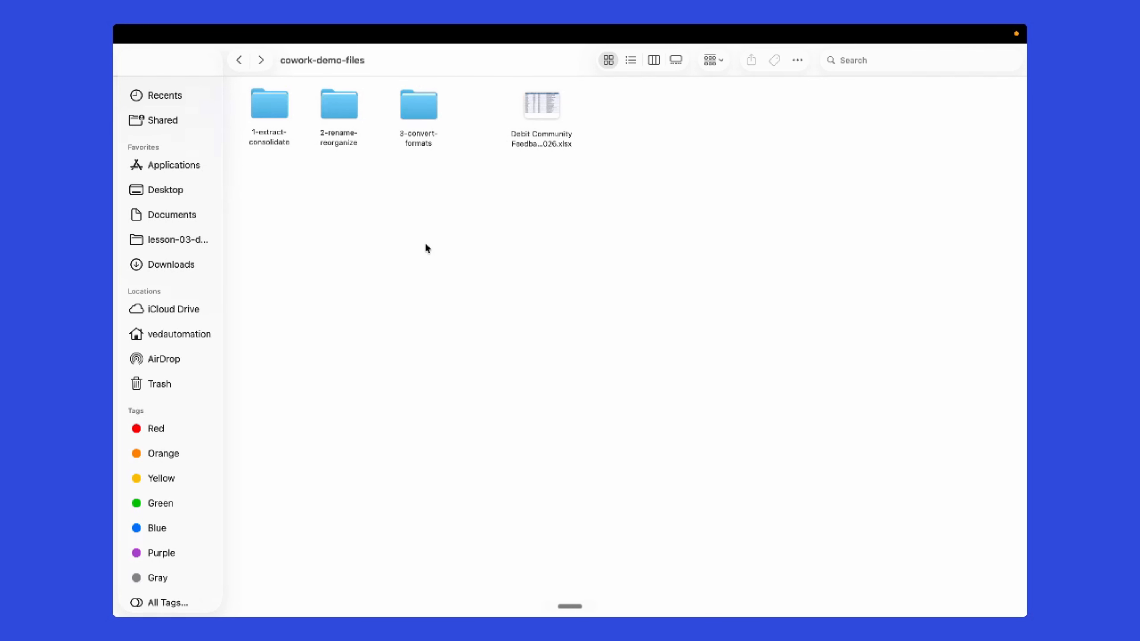
- Switch to Claude and review all columns of the All Feedback sheet in the Debit community feedback h12026 workbook preview
key(ctrl+Up)
click(617, 103)
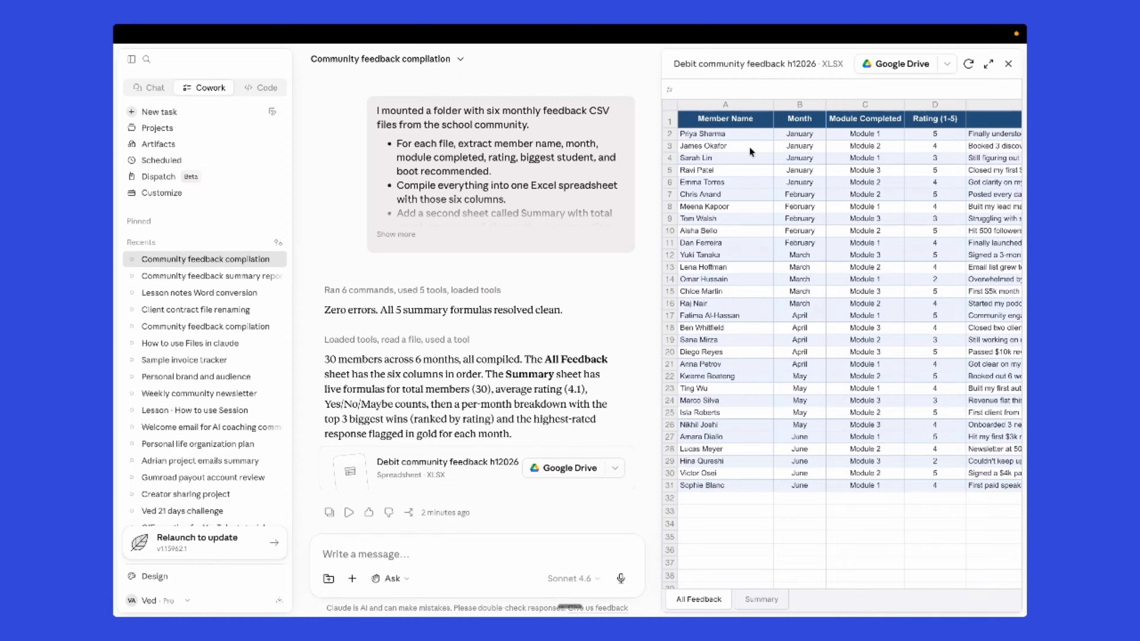
scroll(786, 152, right, 3)
scroll(786, 151, right, 3)
scroll(787, 152, left, 5)
scroll(777, 290, right, 4)
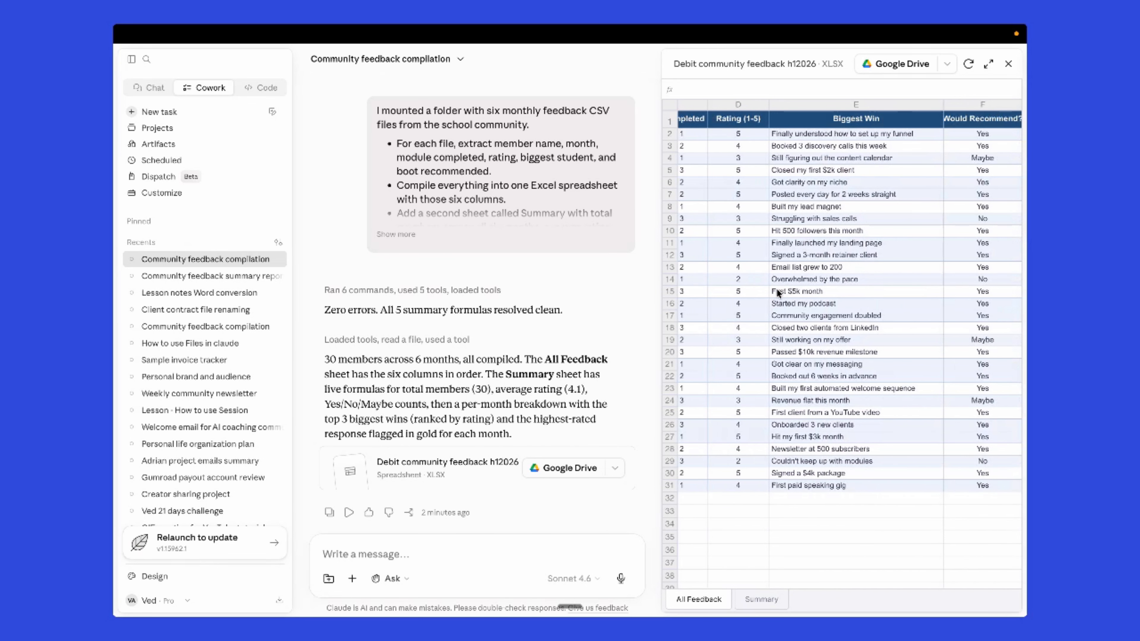
scroll(777, 291, left, 4)
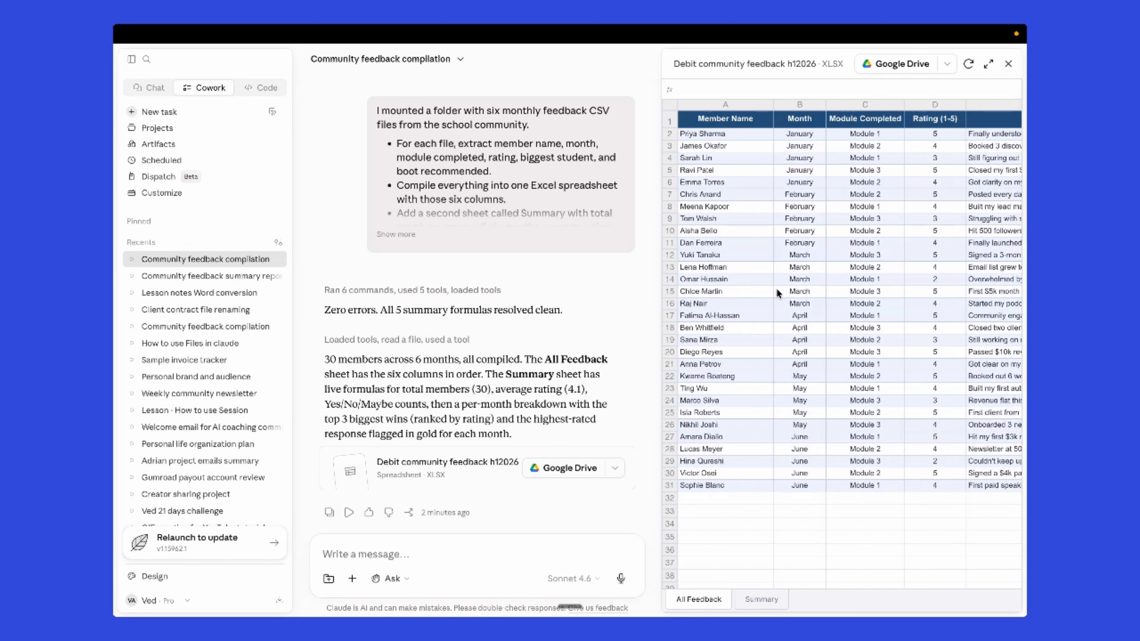
- Show the Summary sheet in a widened preview and open the compiled workbook through Google Drive
click(760, 594)
drag(662, 330, 559, 330)
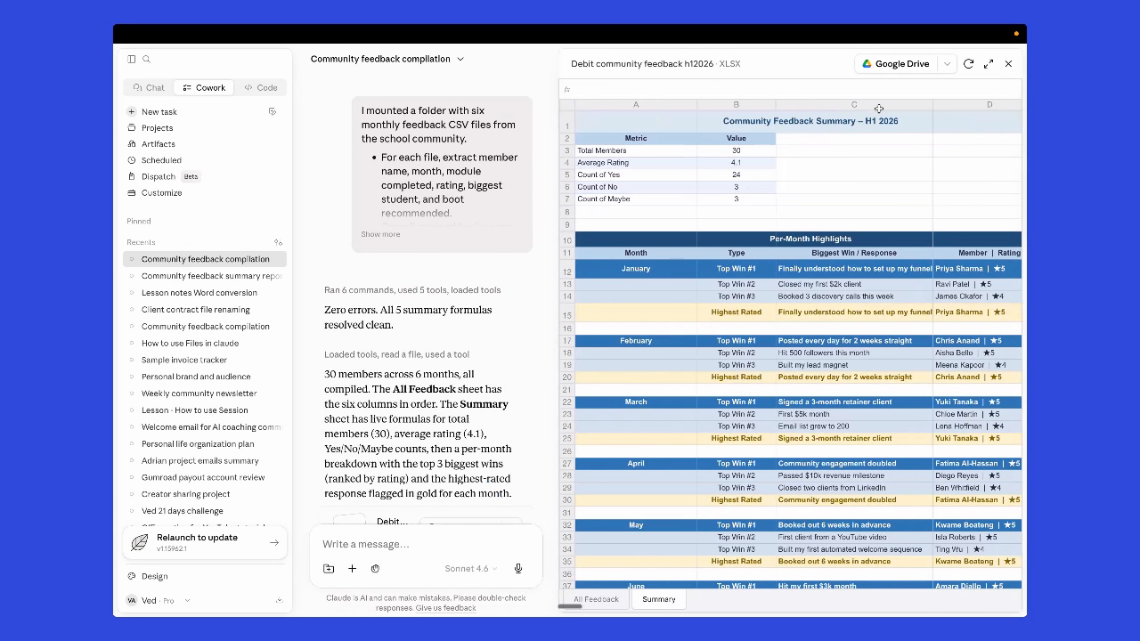
click(898, 63)
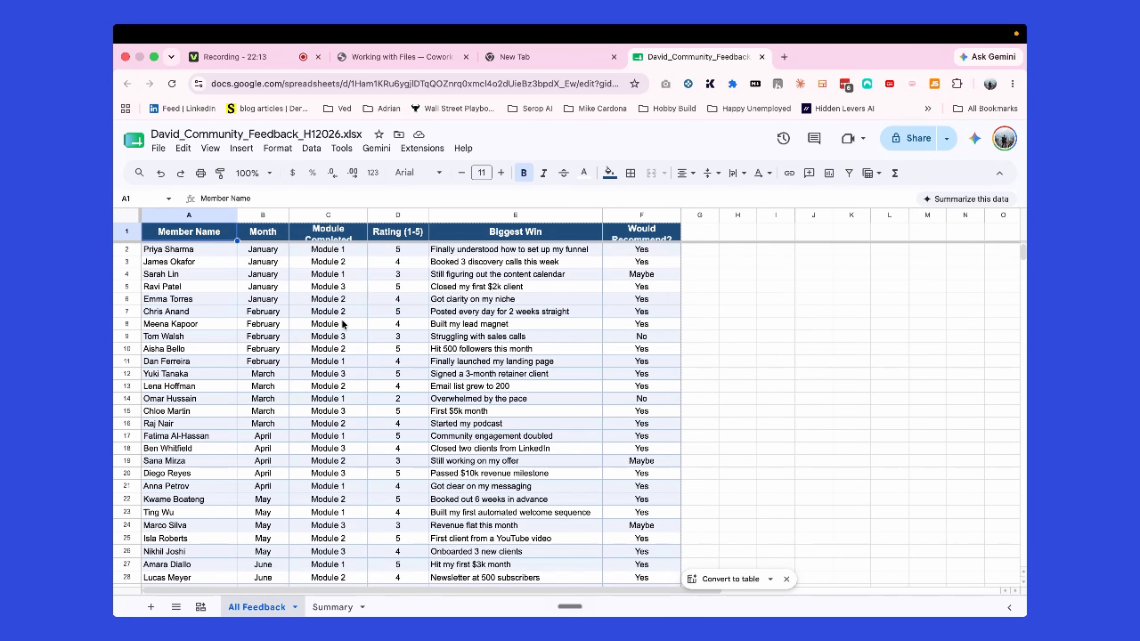
- Review the feedback rows from January to June on the All Feedback sheet in Google Sheets
scroll(343, 323, down, 3)
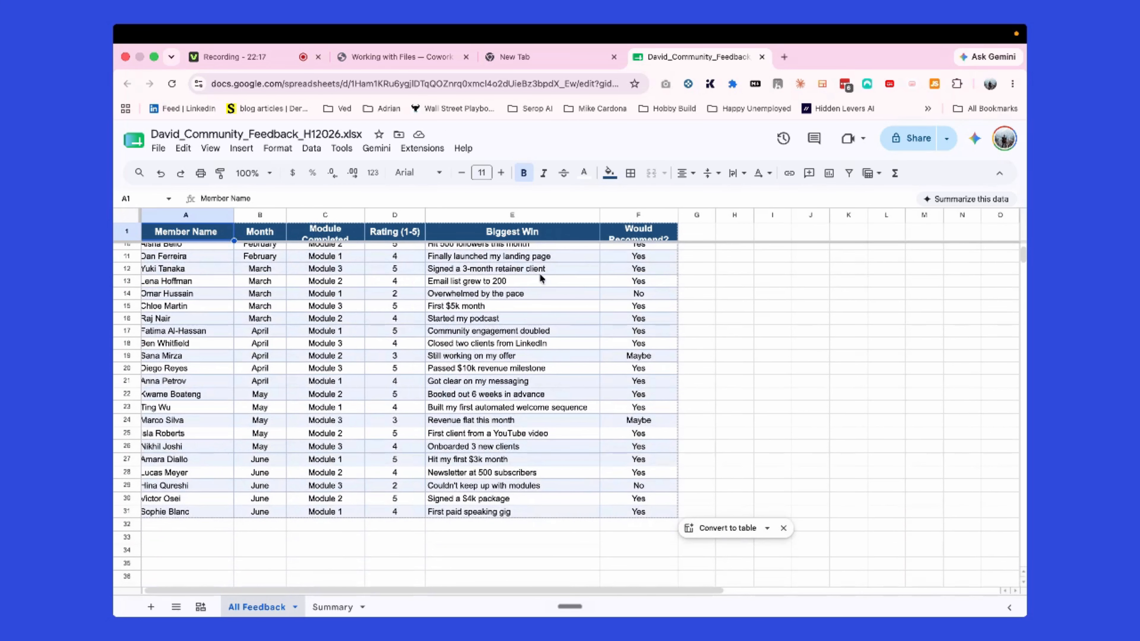
scroll(543, 293, up, 2)
scroll(543, 291, up, 1)
scroll(543, 292, down, 8)
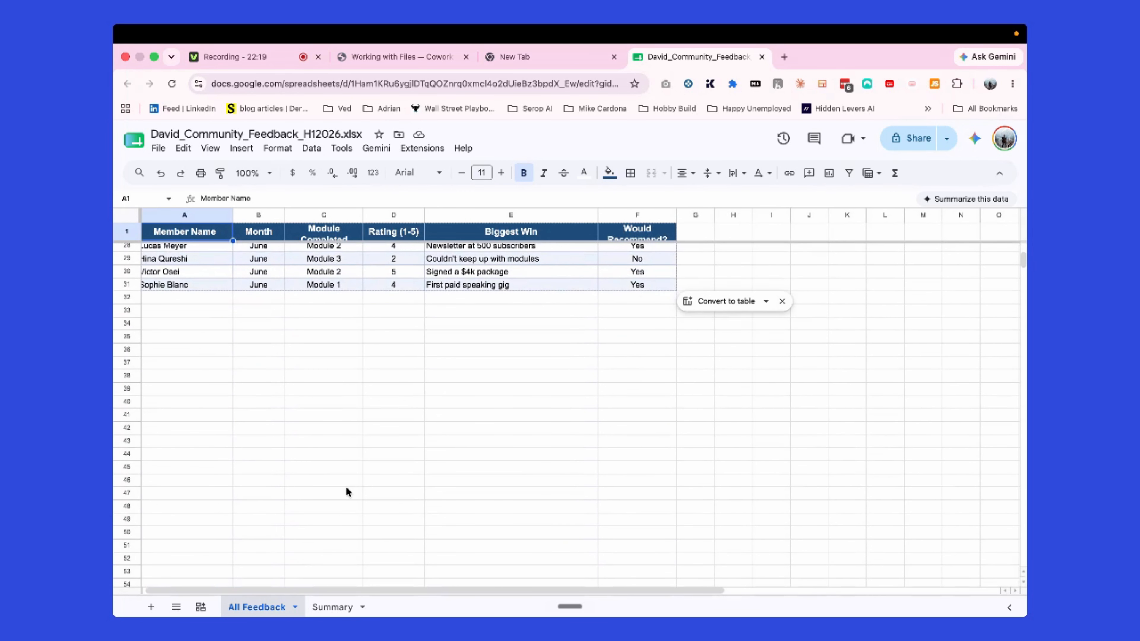
- Open the Summary sheet and examine its overall metrics and the per-month highlights from January to June
click(333, 606)
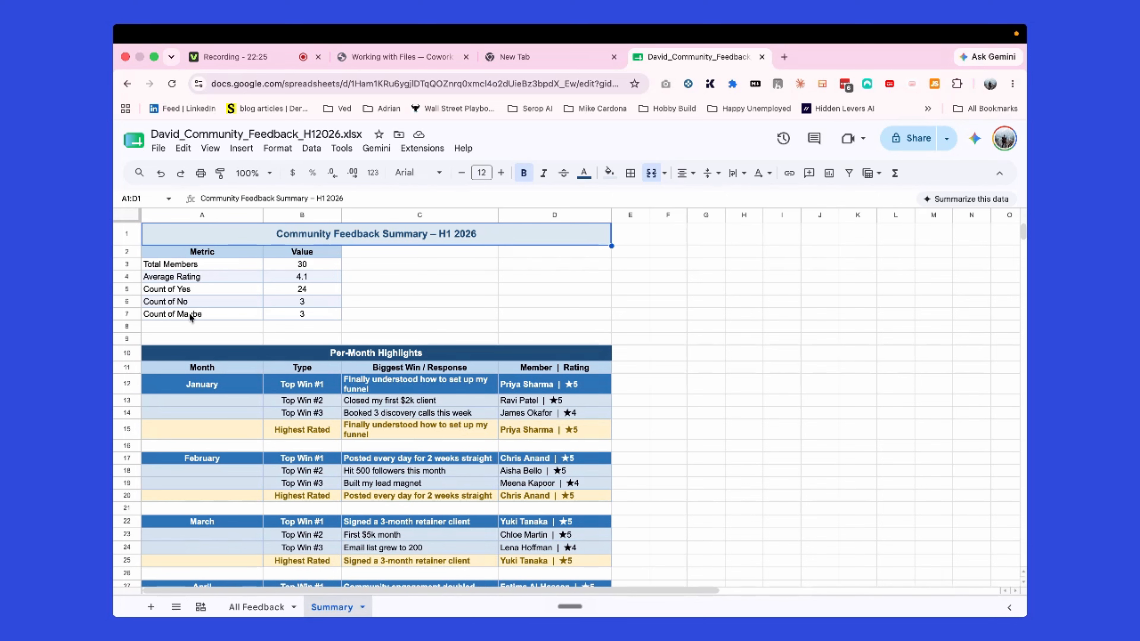
scroll(269, 311, down, 2)
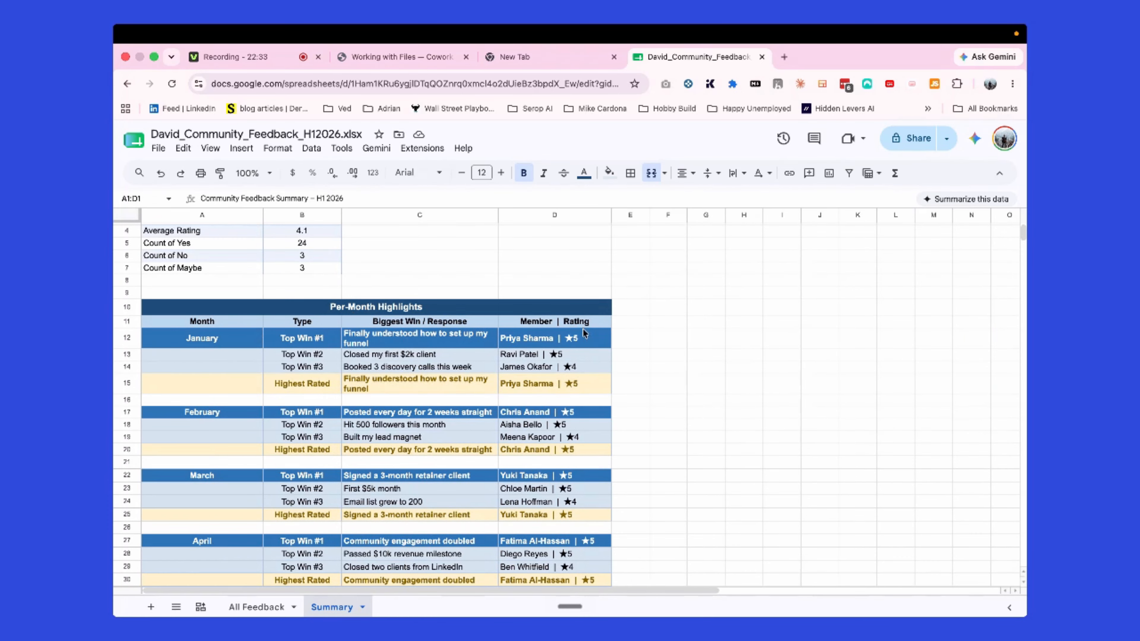
scroll(480, 385, down, 5)
scroll(480, 384, up, 7)
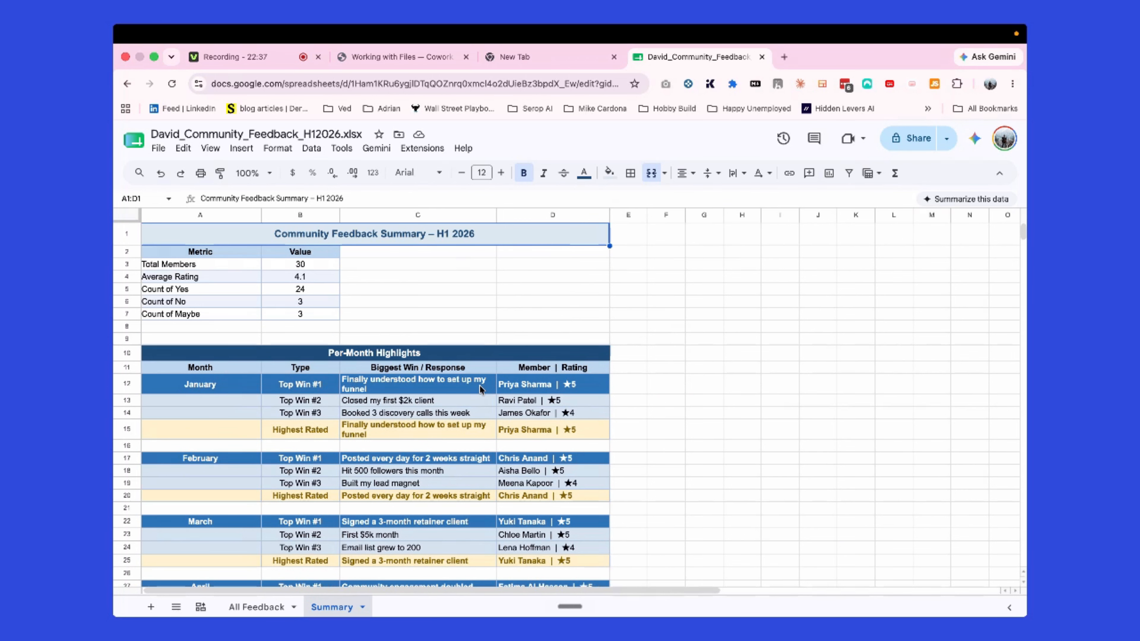
scroll(480, 384, down, 5)
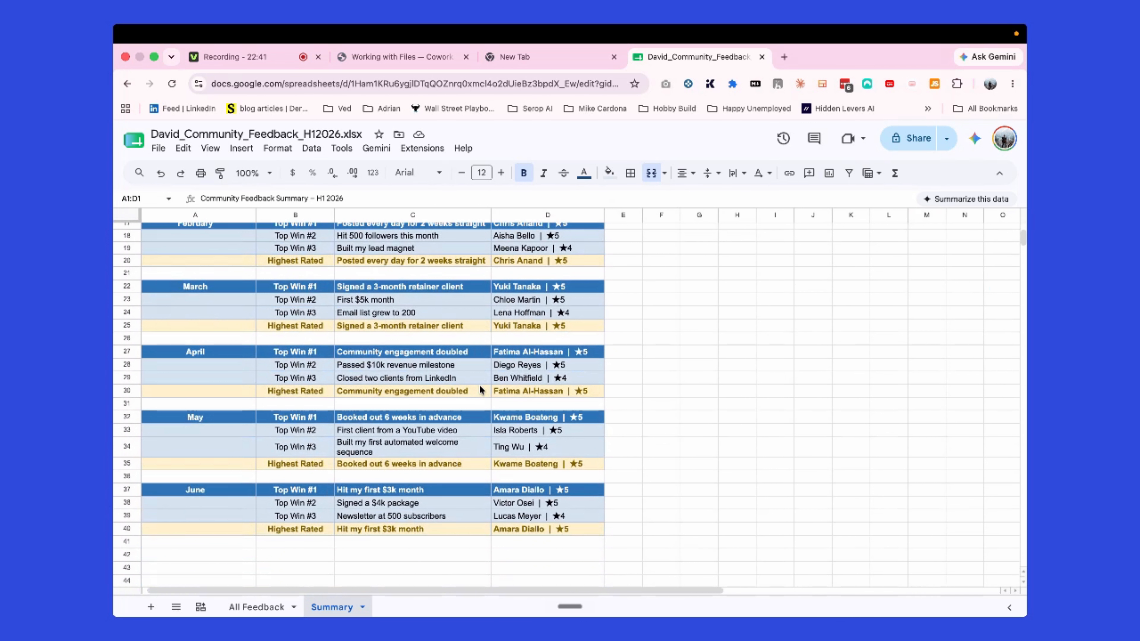
scroll(479, 385, up, 5)
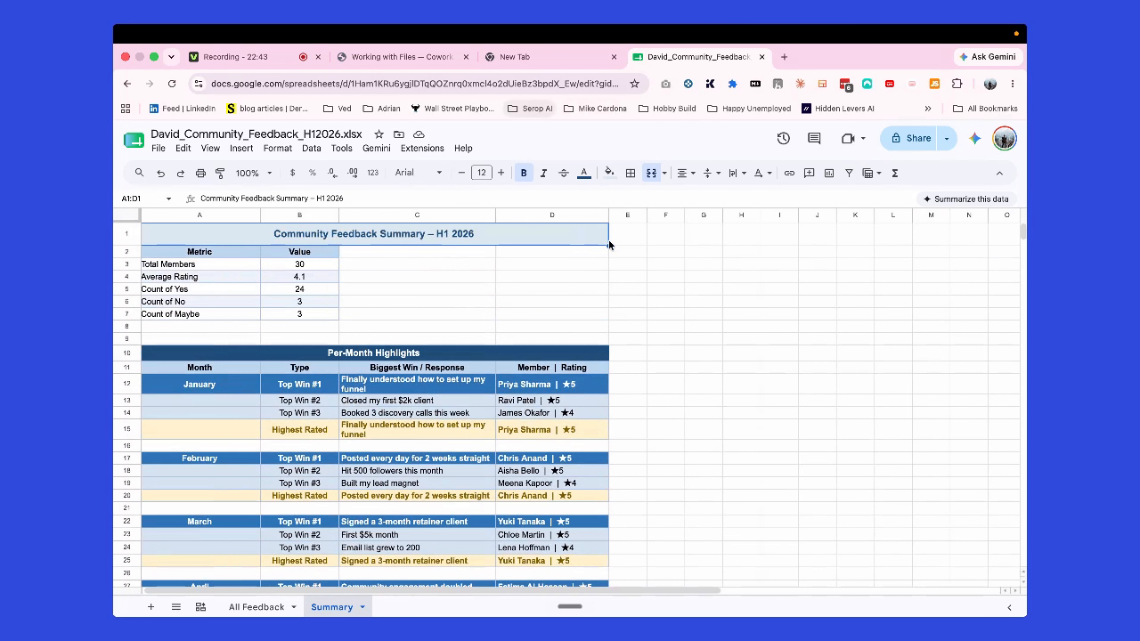
- Switch to Claude and review the compilation task's response and original prompt beside the Summary sheet preview
key(ctrl+Up)
click(632, 84)
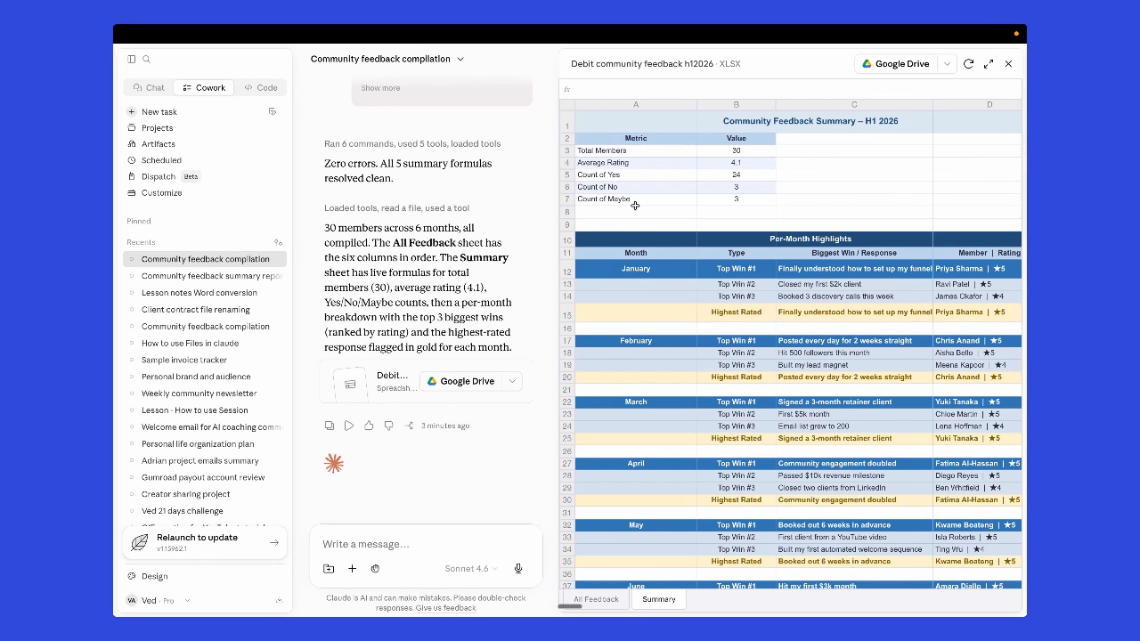
scroll(511, 207, up, 3)
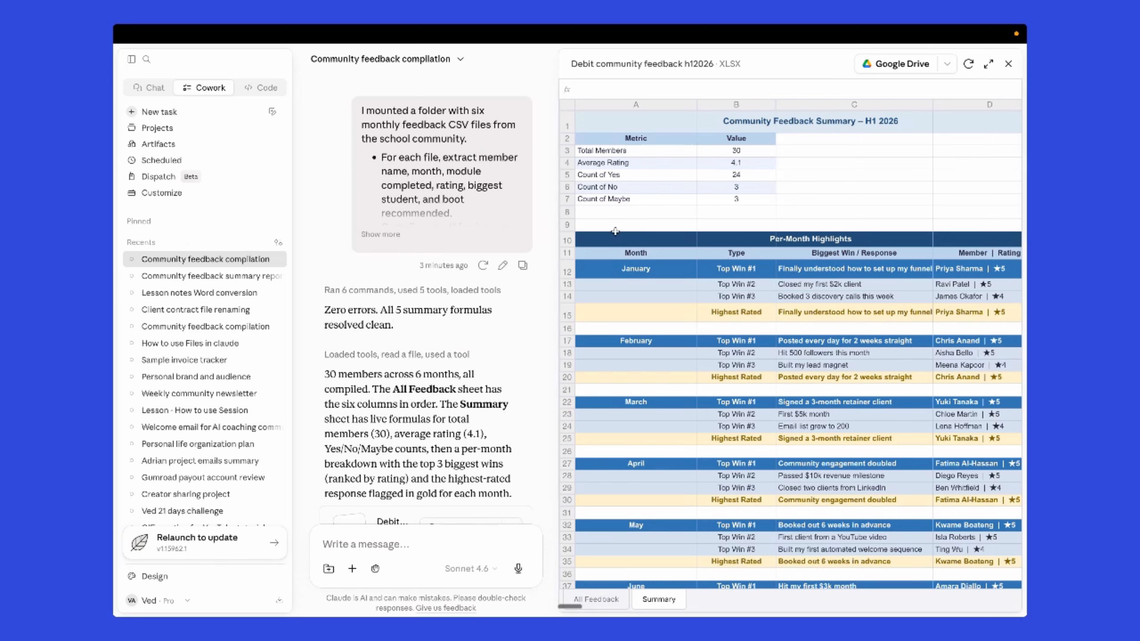
- Close the workbook preview and review the compilation task's full prompt and response in the chat
scroll(757, 294, down, 1)
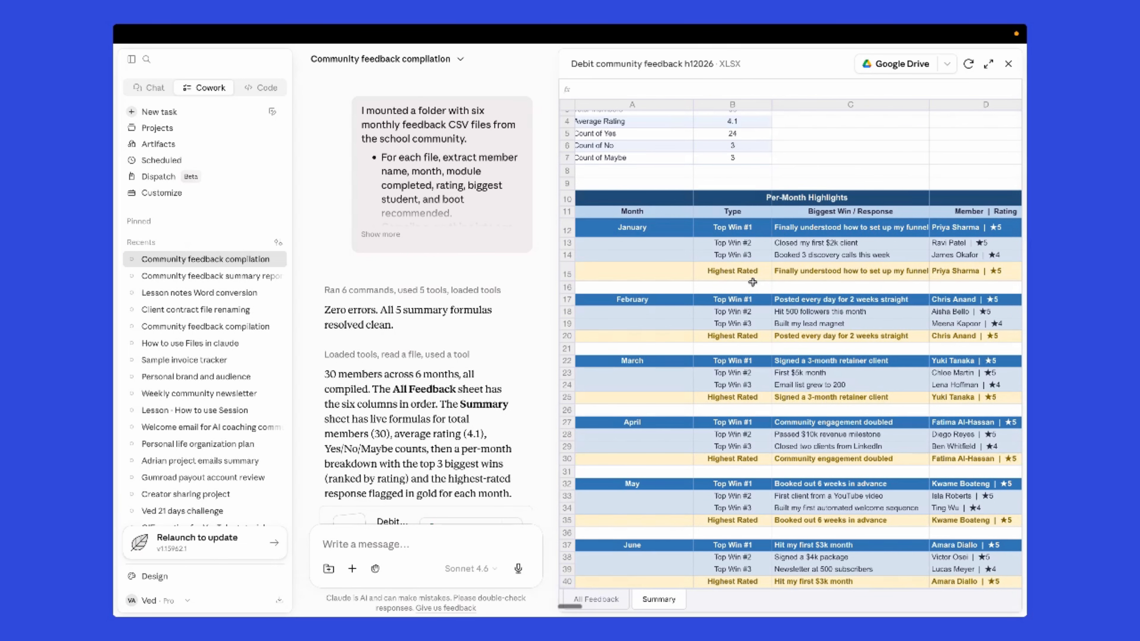
click(1008, 64)
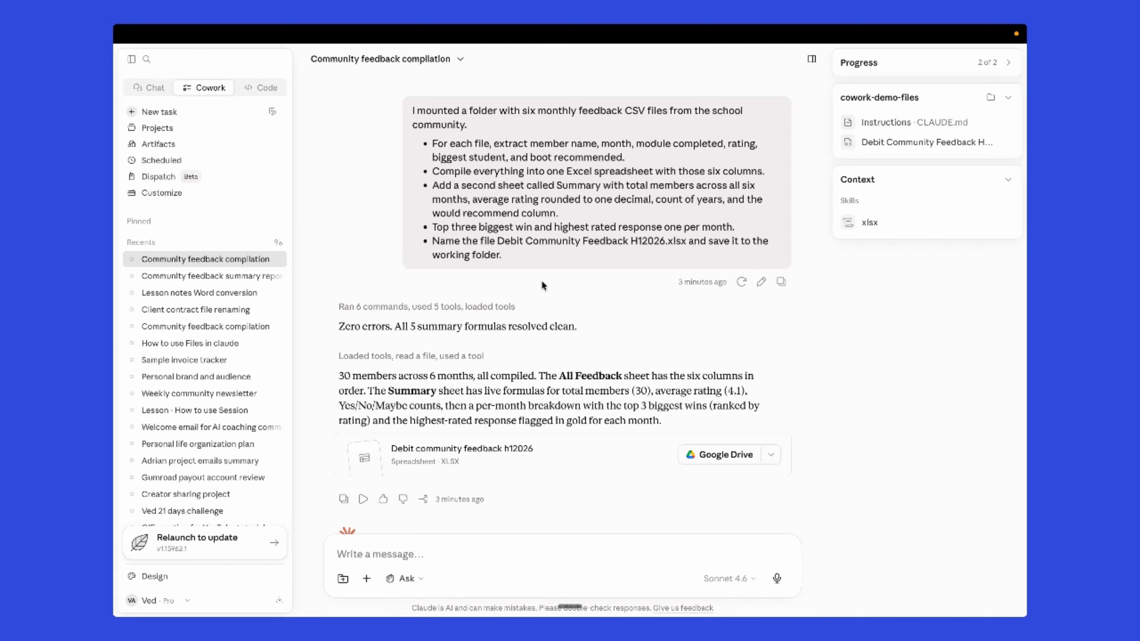
scroll(541, 281, down, 1)
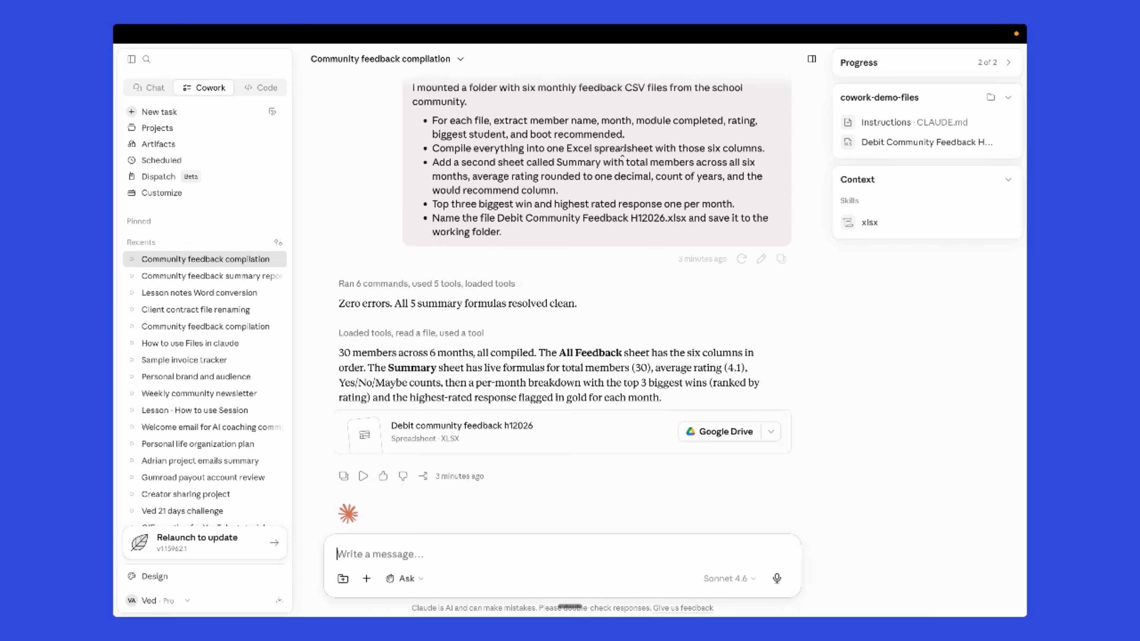
scroll(622, 148, up, 1)
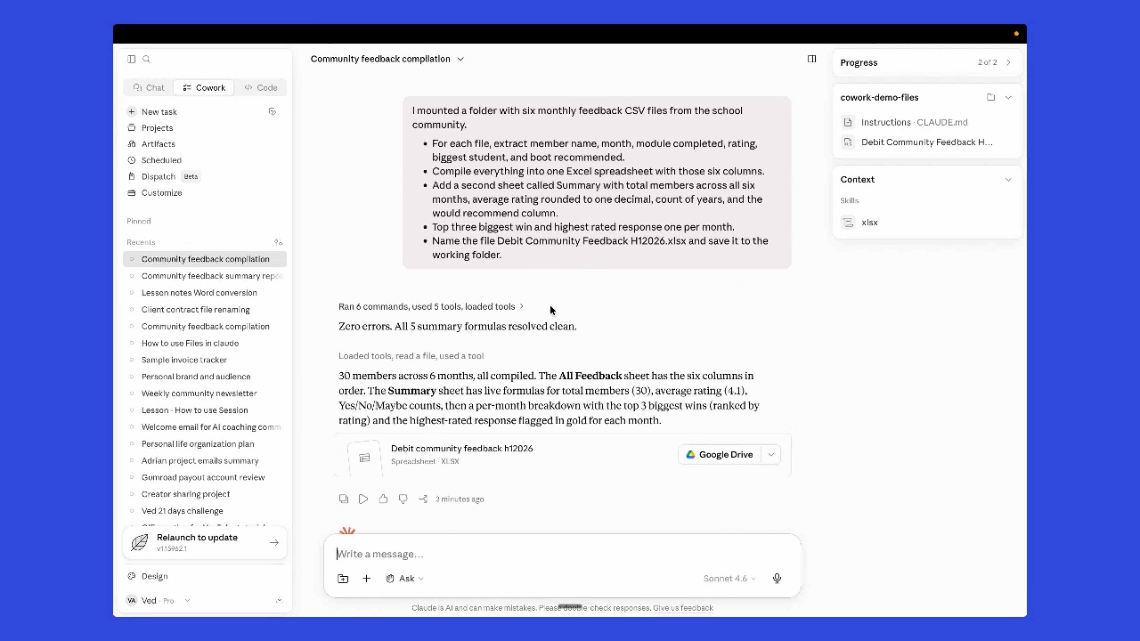
scroll(550, 303, down, 3)
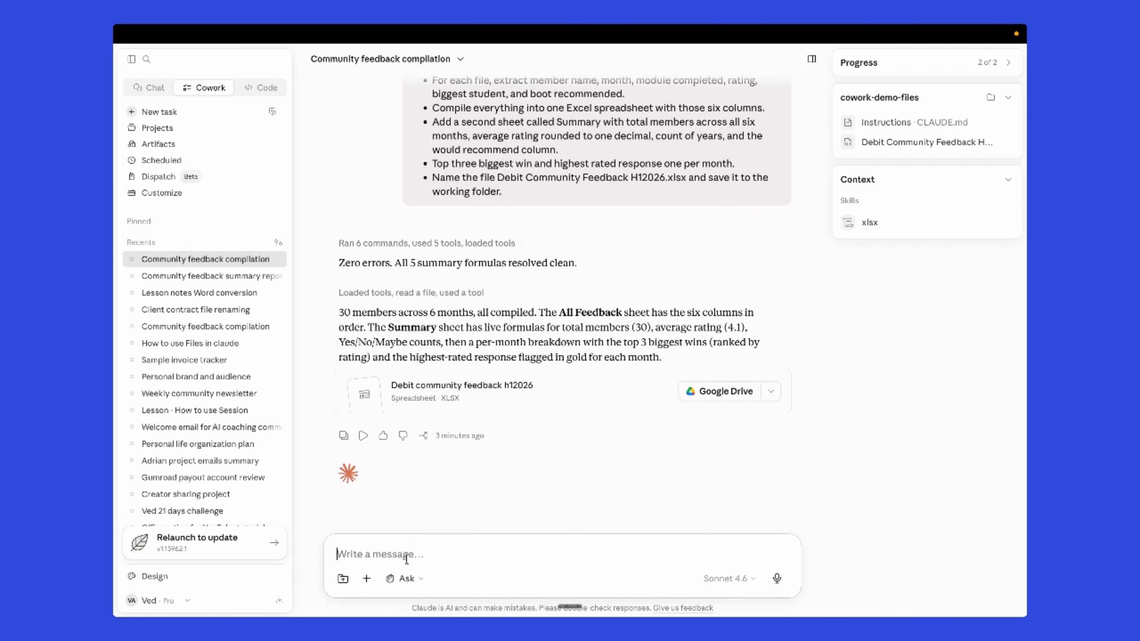
- Try adding the youtube-thumbnail skill to the follow-up message
text(.)
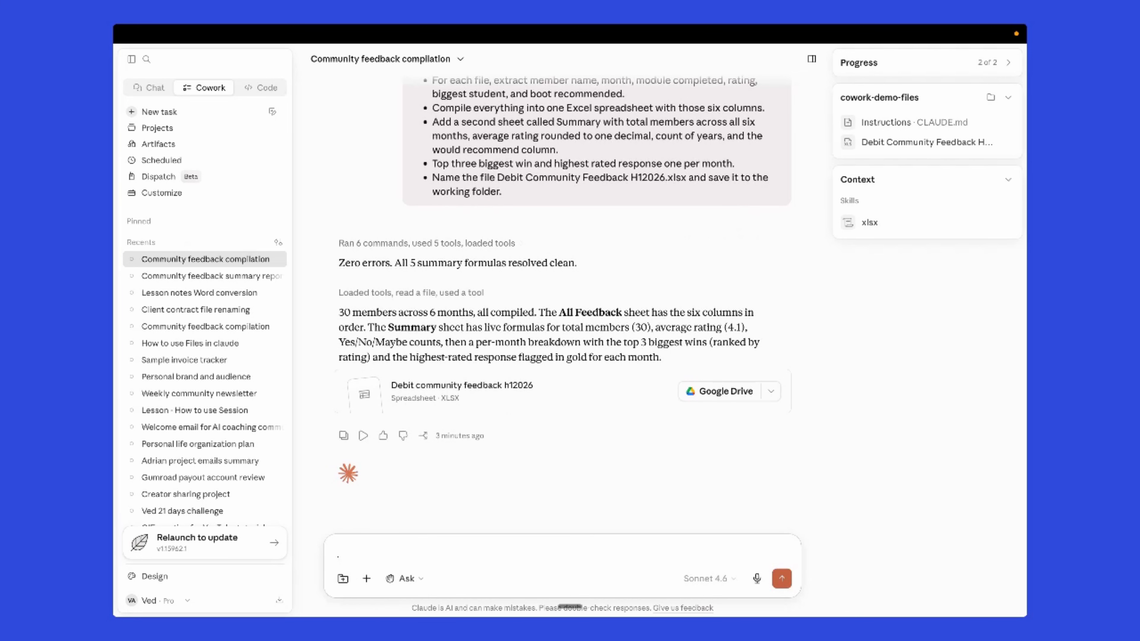
key(BackSpace)
click(366, 579)
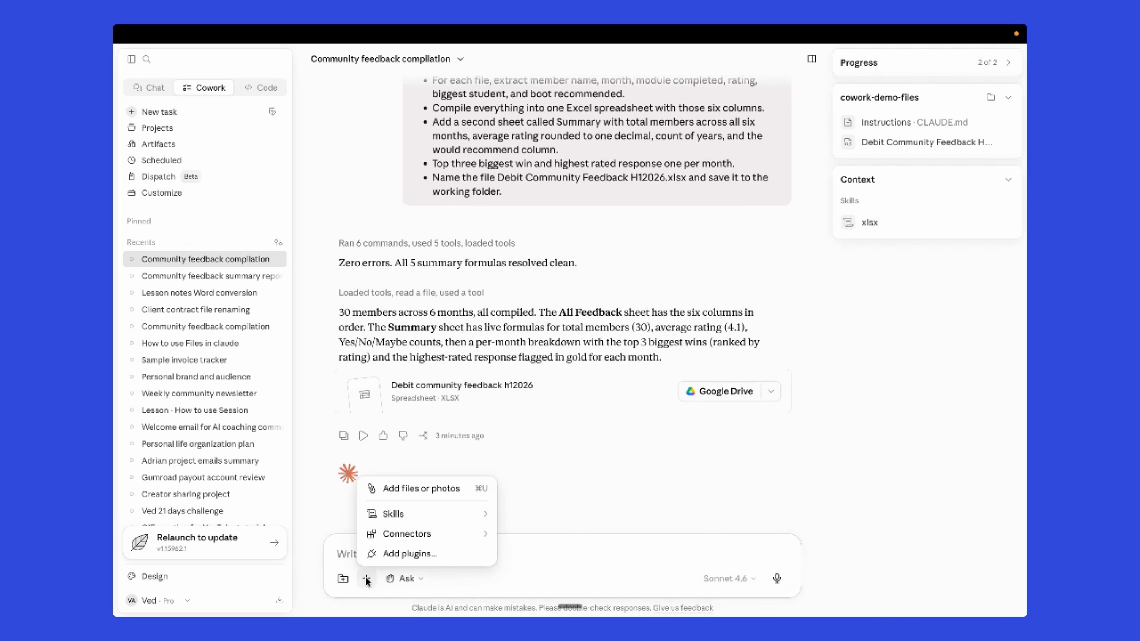
mouse_move(400, 514)
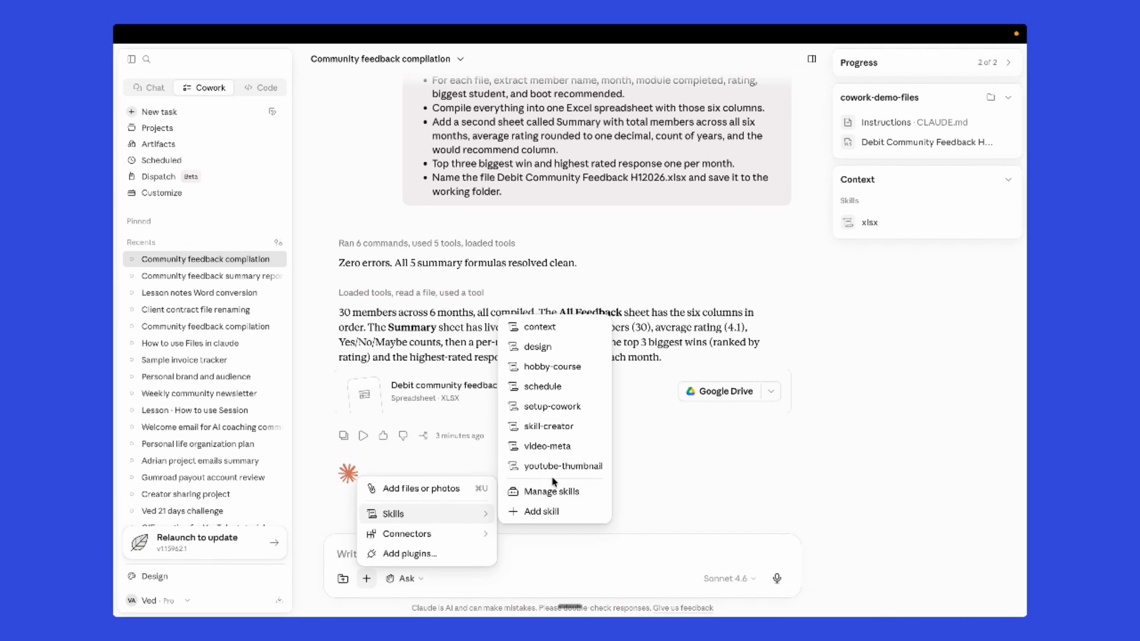
click(550, 467)
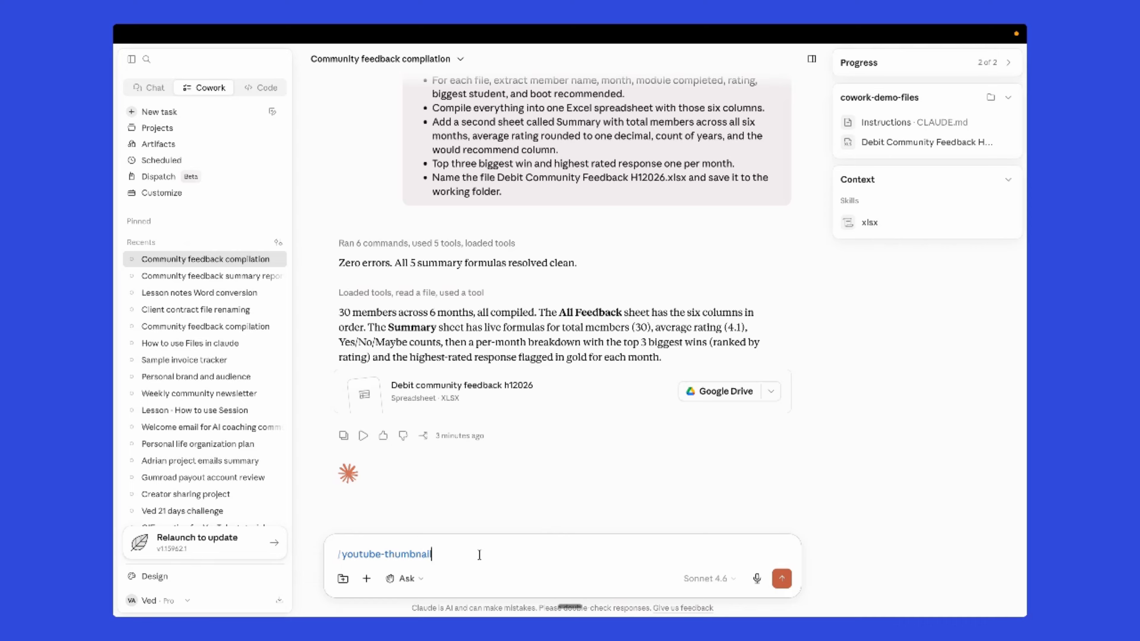
key(Return)
- Switch to the Working with Files lesson in Chrome and review its batch processing diagram and Habits for Reliable Batches section
scroll(592, 301, up, 2)
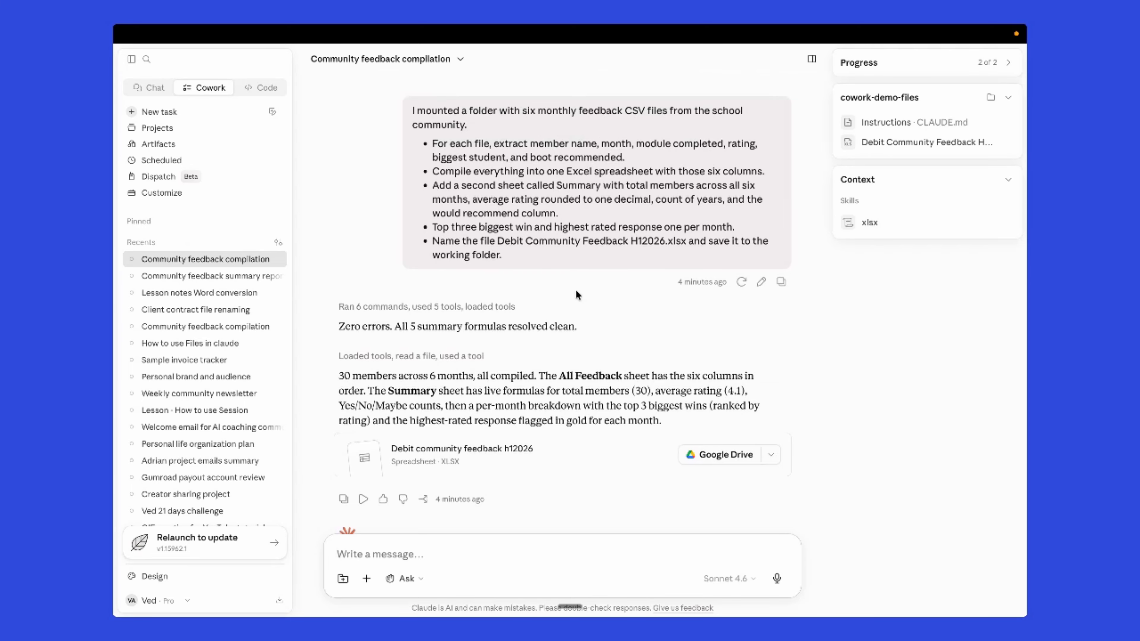
scroll(577, 295, down, 2)
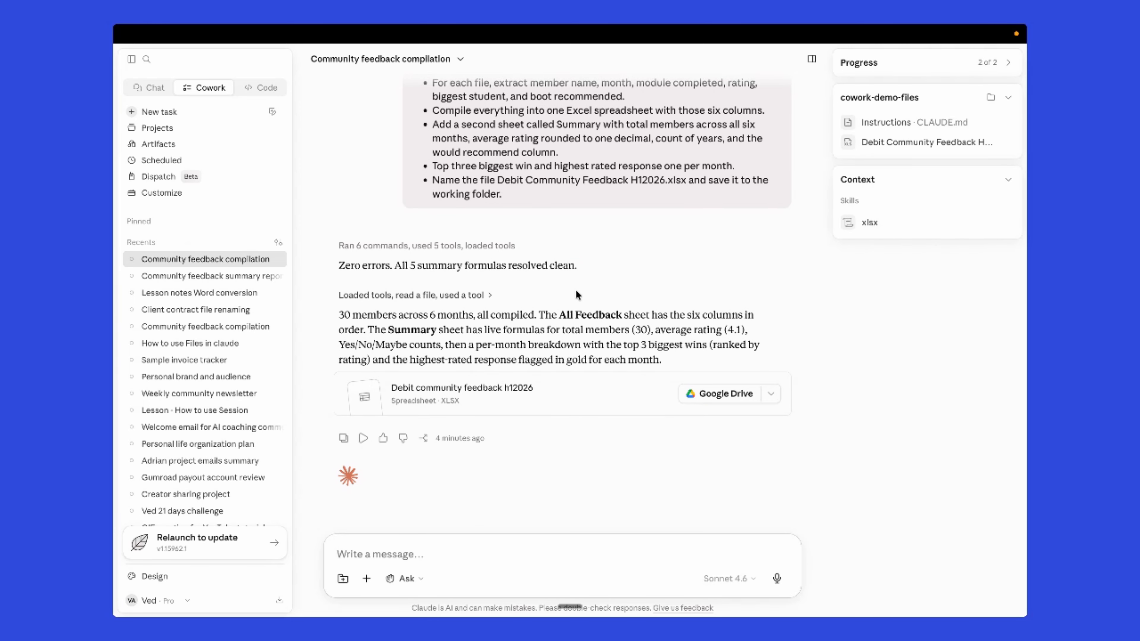
key(ctrl+Up)
click(684, 84)
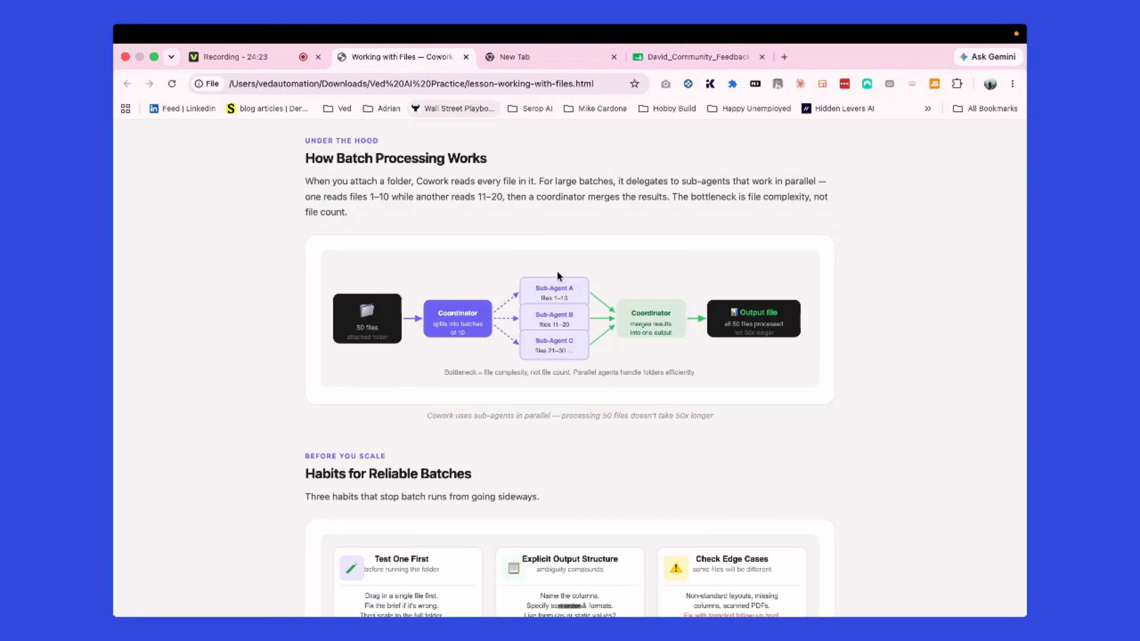
key(ctrl+Up)
key(ctrl+Up)
scroll(585, 456, down, 5)
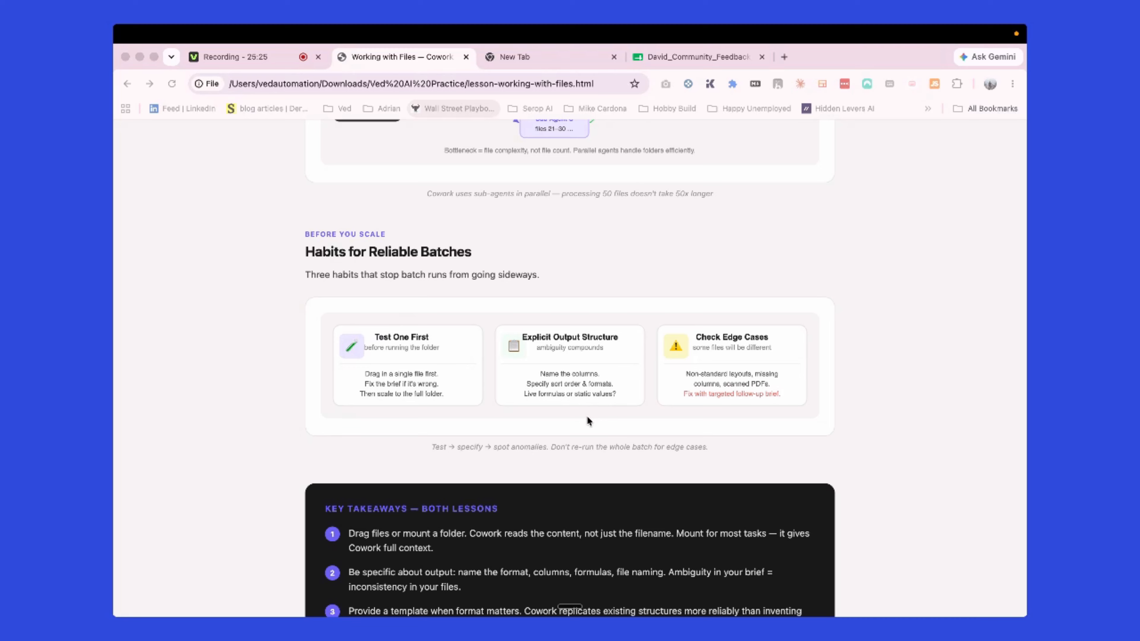
scroll(587, 418, down, 1)
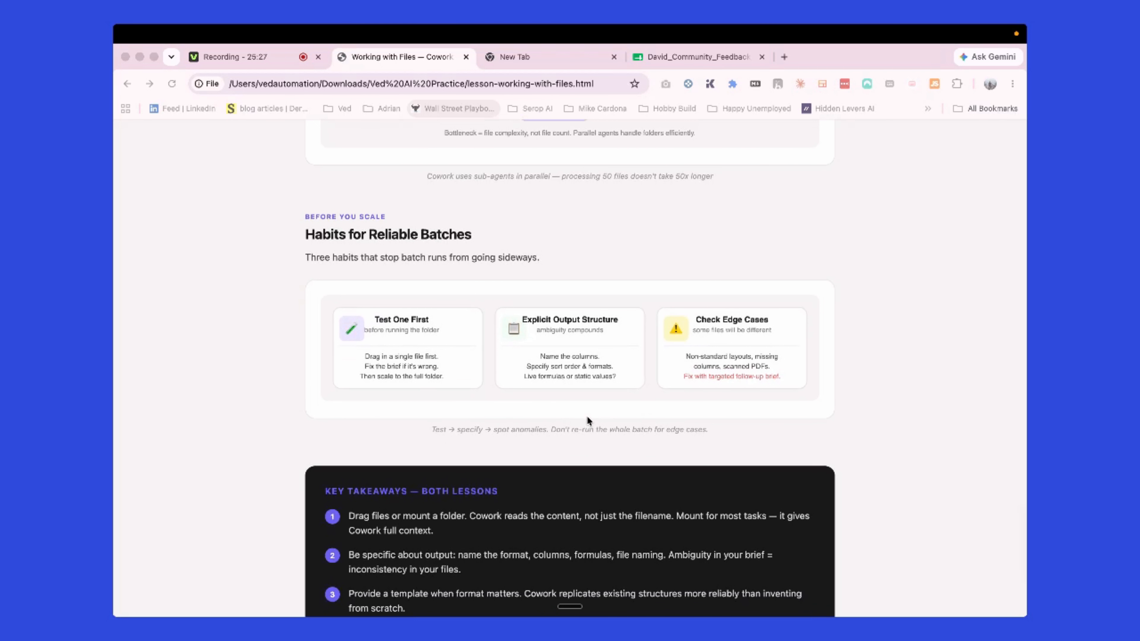
scroll(587, 416, down, 5)
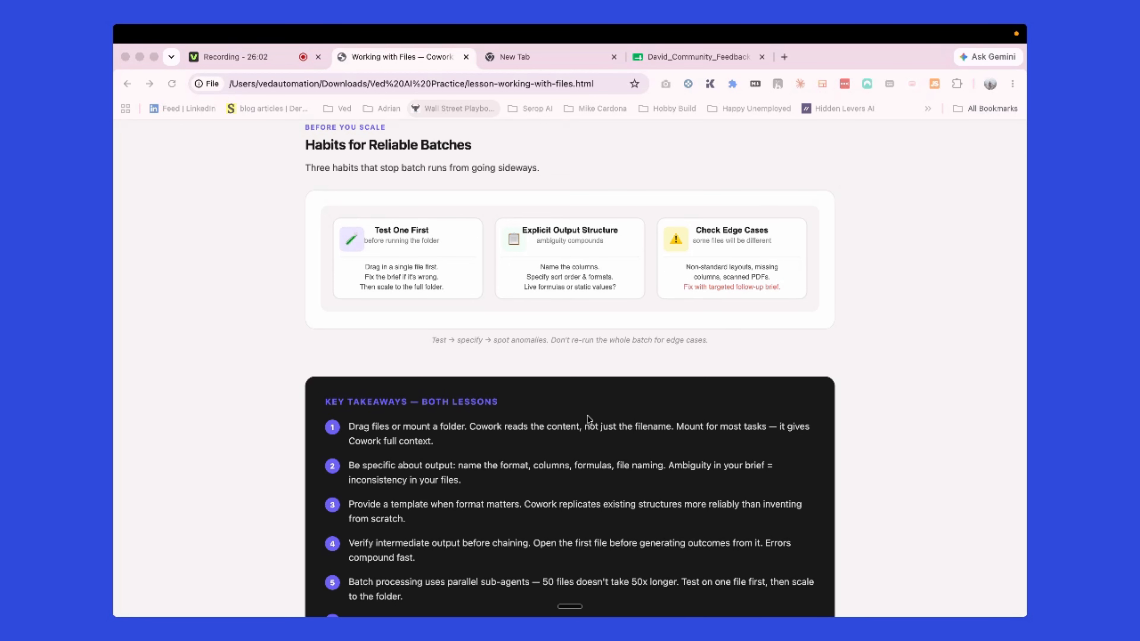
- Open the compiled feedback workbook in Google Sheets and examine the Summary sheet's metrics and per-month highlights
click(649, 59)
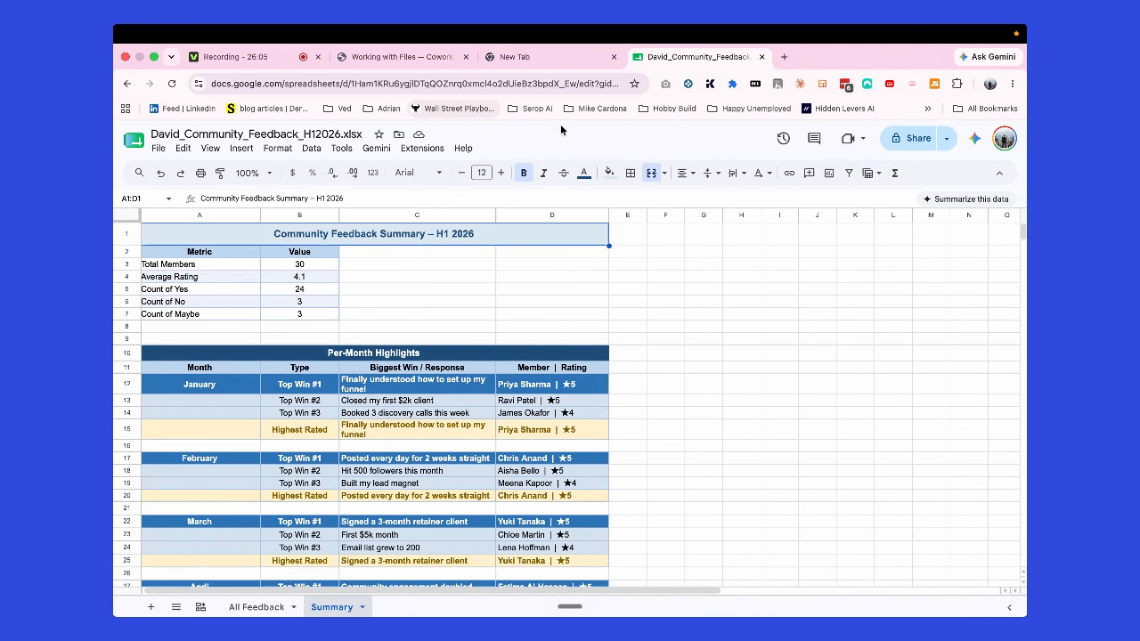
scroll(444, 277, down, 2)
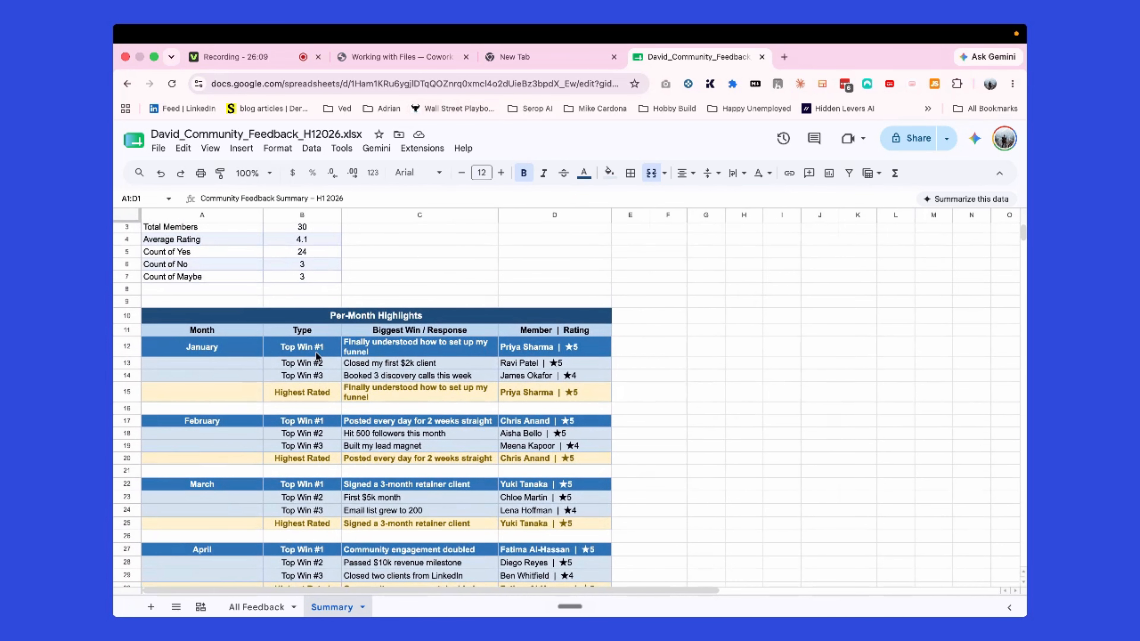
scroll(315, 352, up, 2)
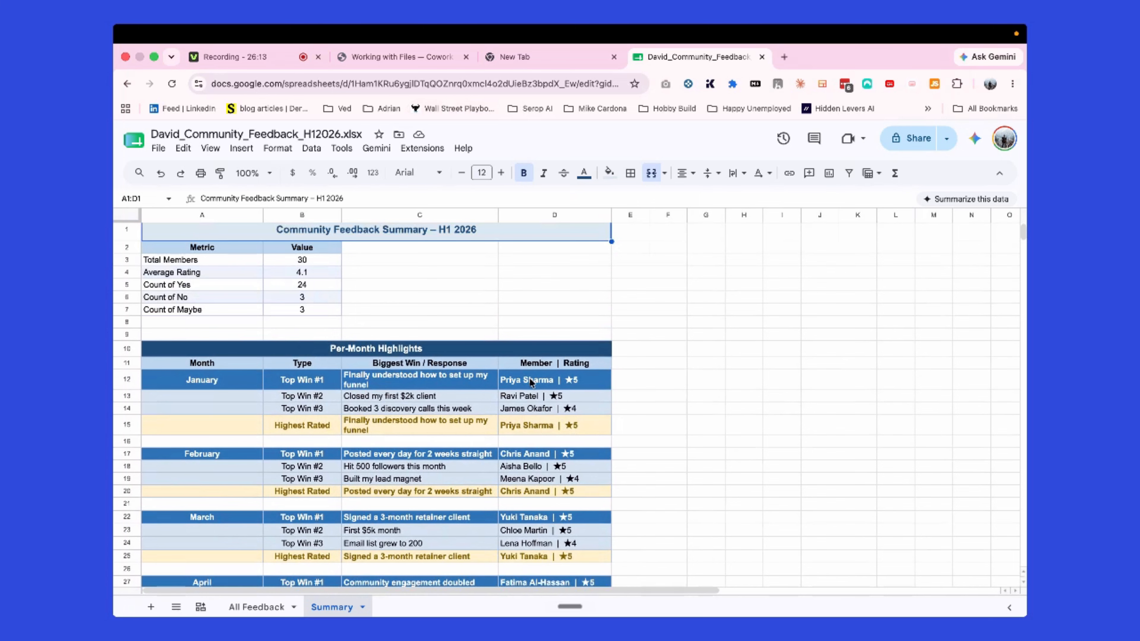
scroll(530, 378, right, 1)
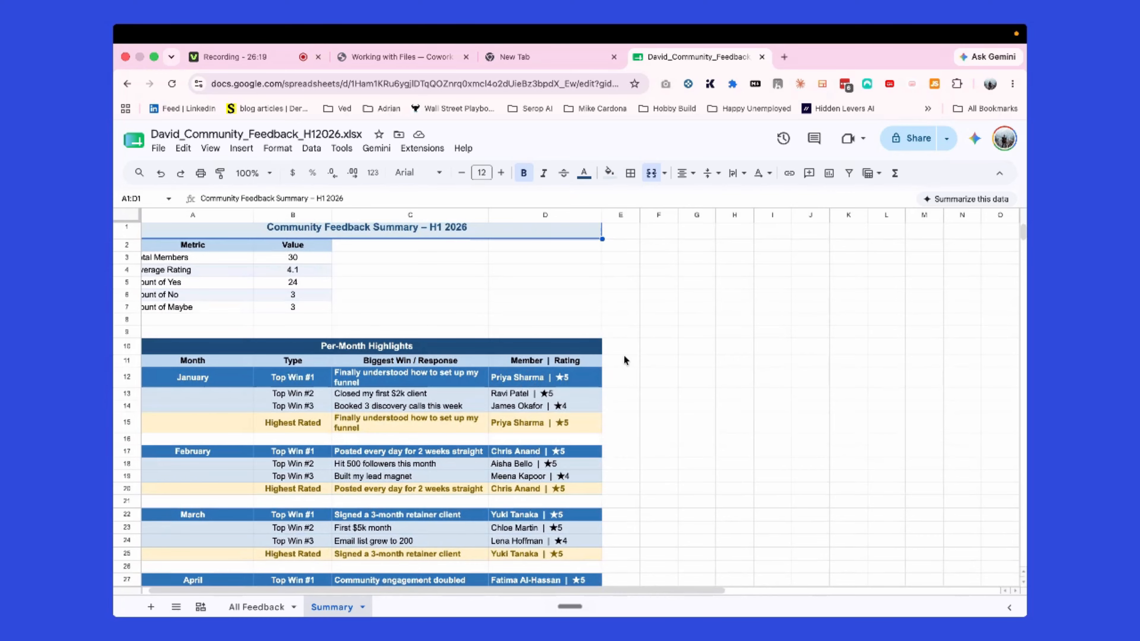
- Switch to Claude's Community feedback compilation task and place the cursor in the empty message field
key(ctrl+Up)
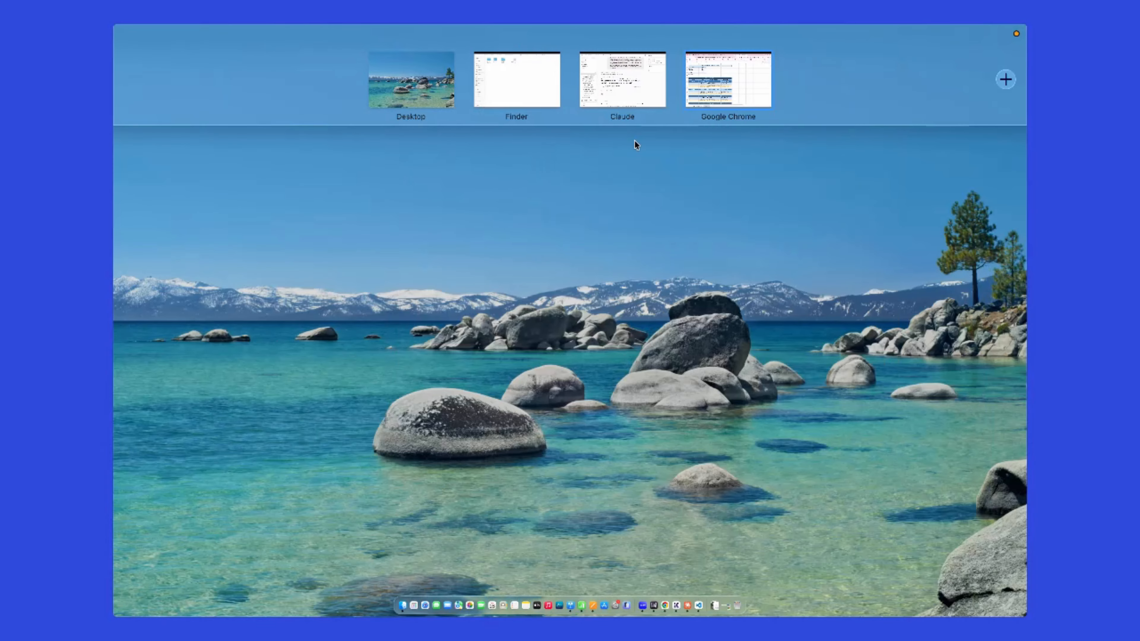
click(610, 95)
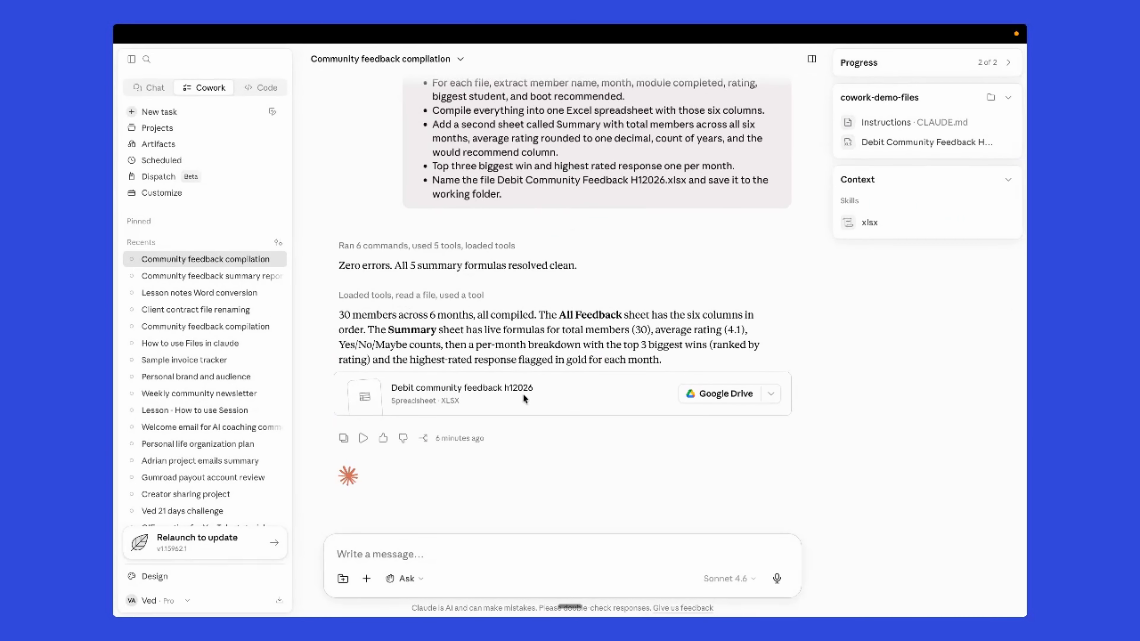
click(520, 555)
- Return to the Working with Files lesson in Chrome and show its complete Key Takeaways list
key(ctrl+Up)
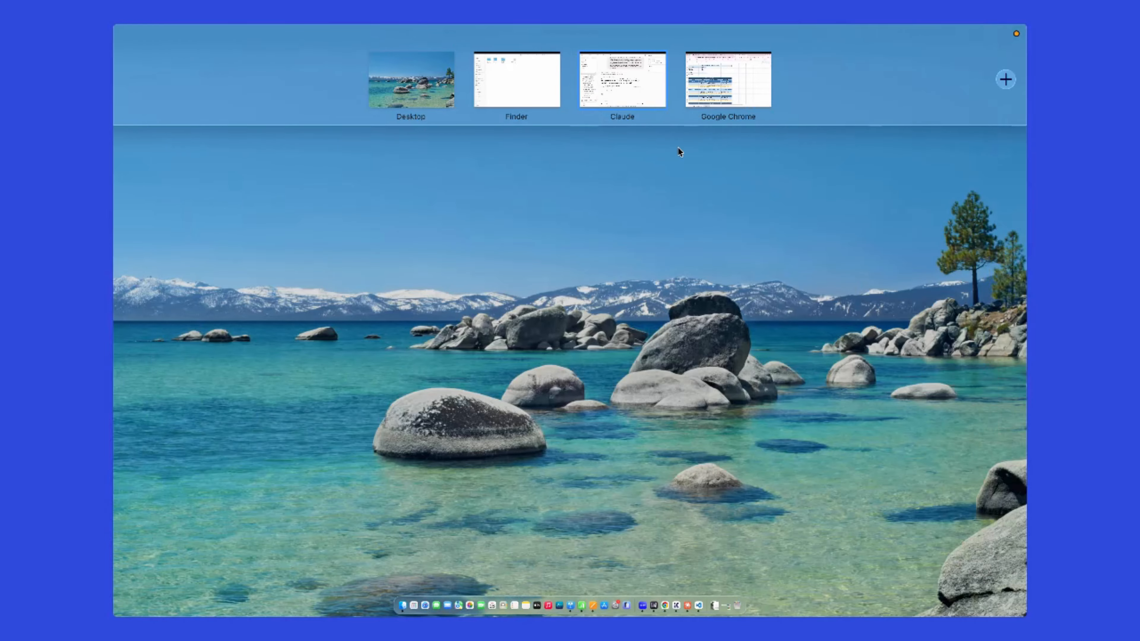
click(726, 79)
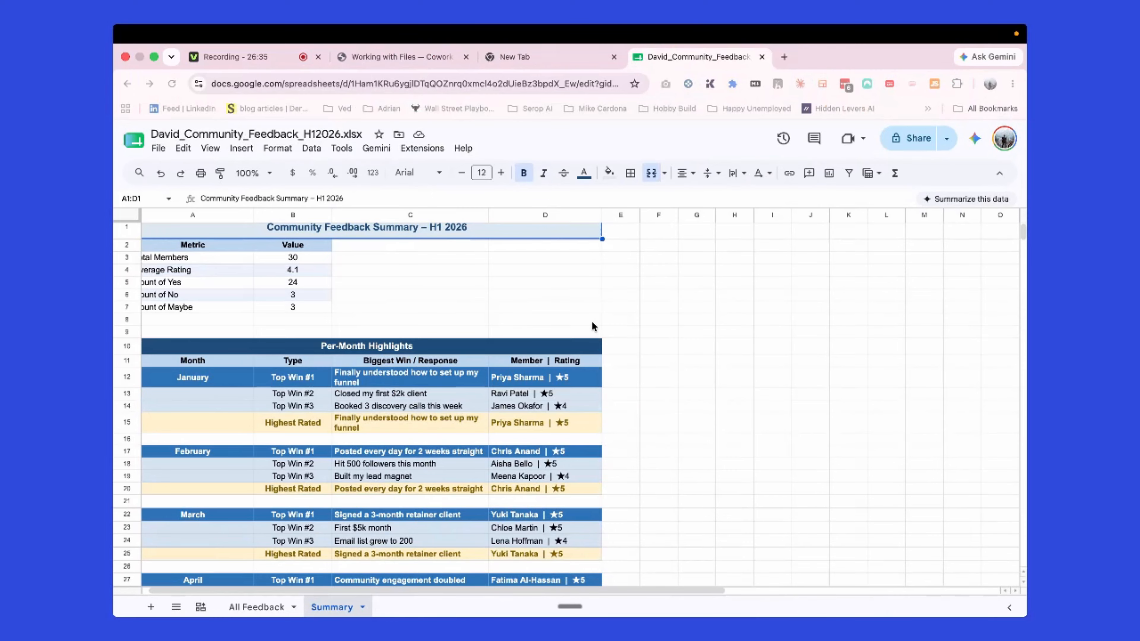
click(418, 56)
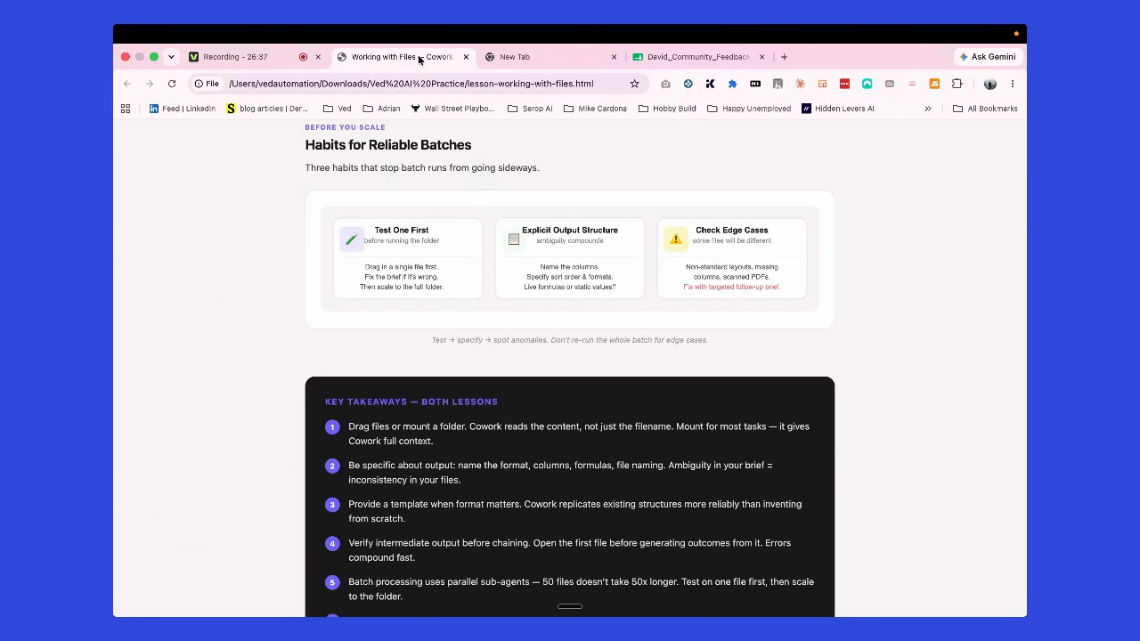
scroll(448, 343, down, 3)
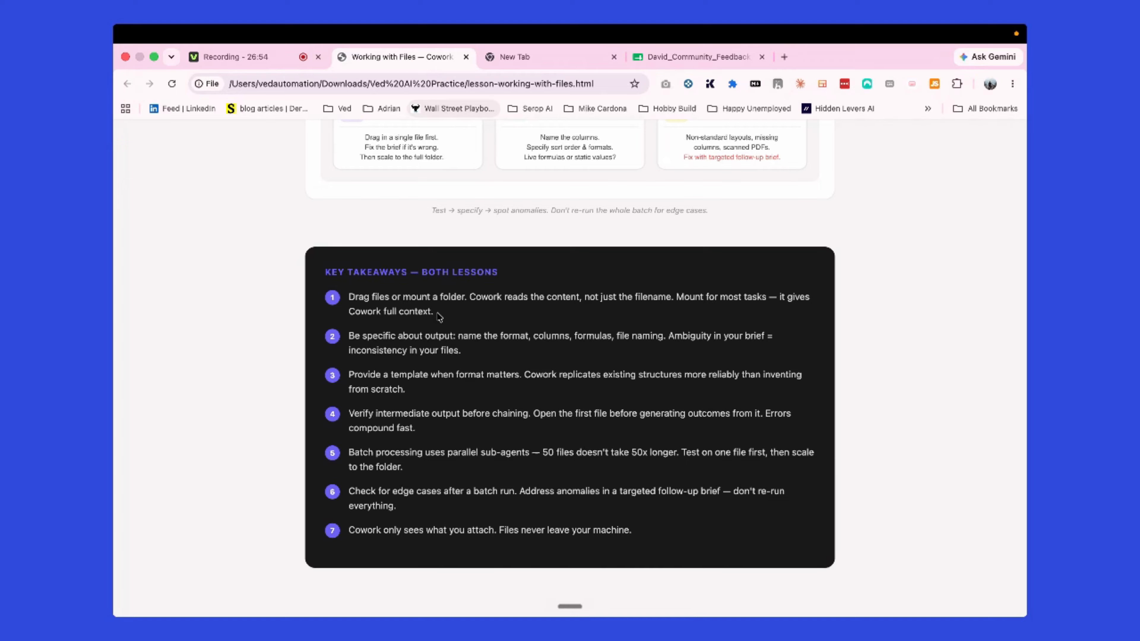
- Switch to Claude, show the options for adding files, skills, connectors and plugins to a message, and dismiss them
key(ctrl+Up)
click(598, 94)
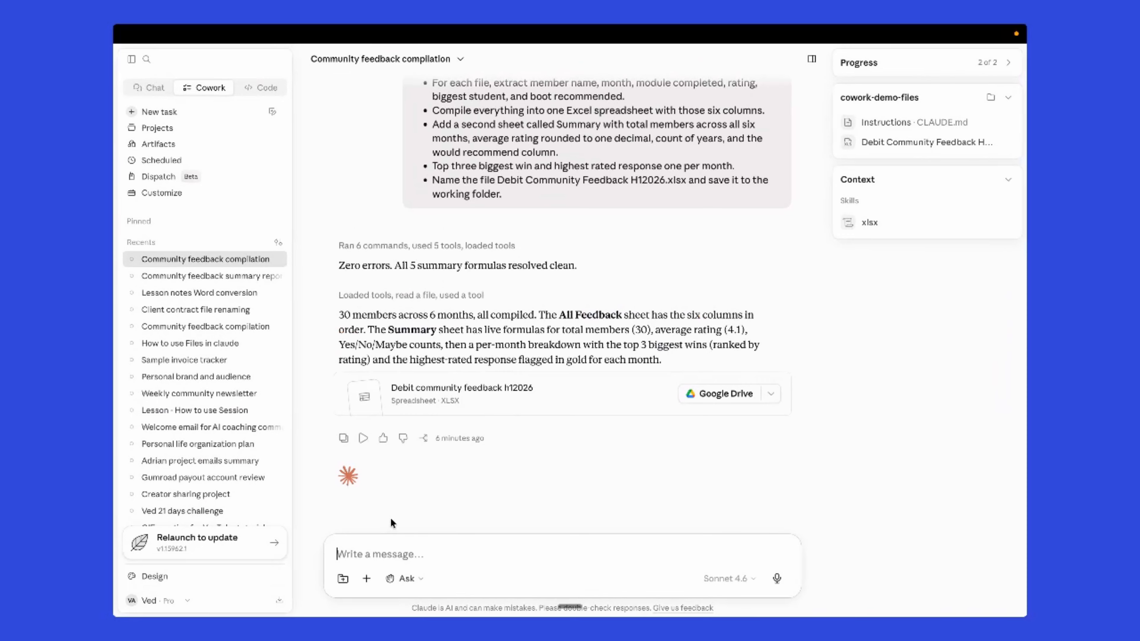
click(366, 578)
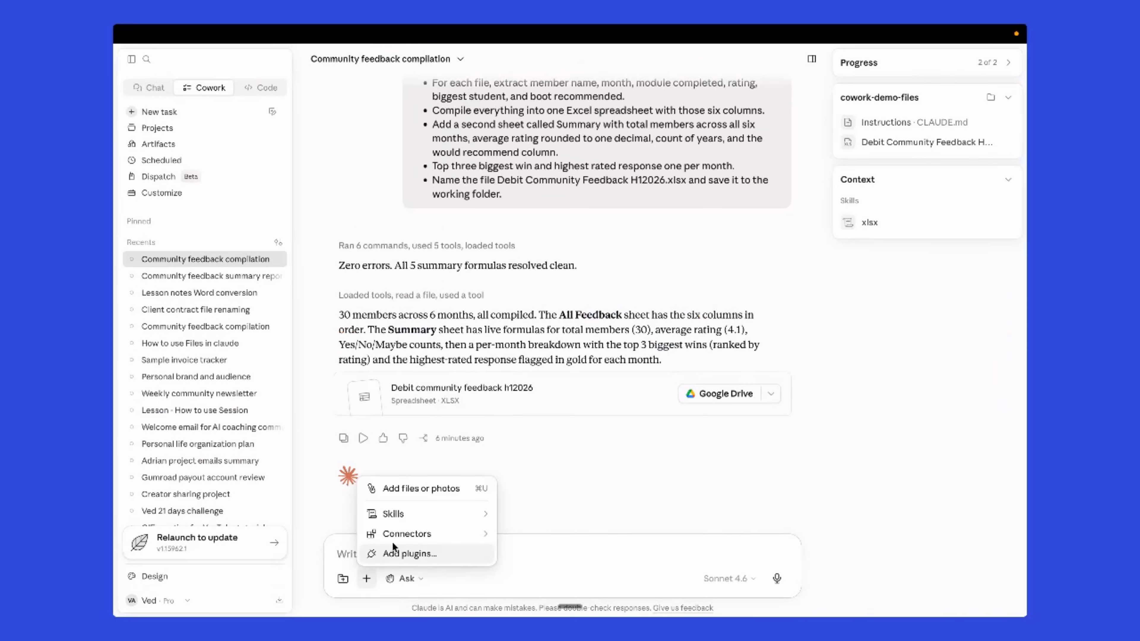
click(356, 509)
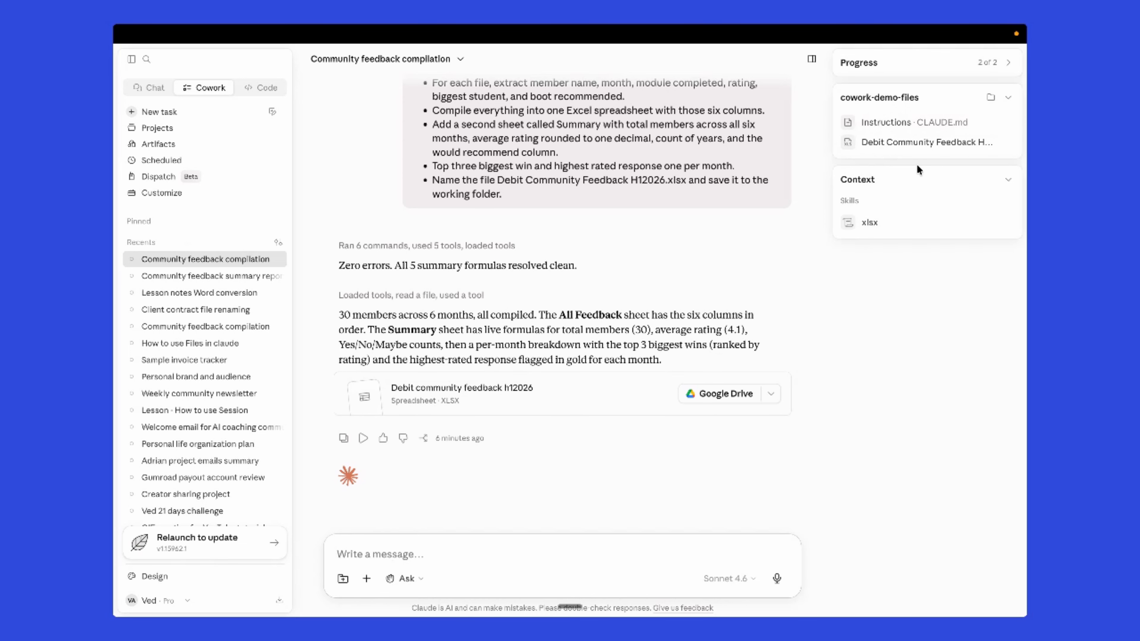
- Go back to the lesson in Chrome and review the key takeaways together with the parallel sub-agent diagram
key(ctrl+Up)
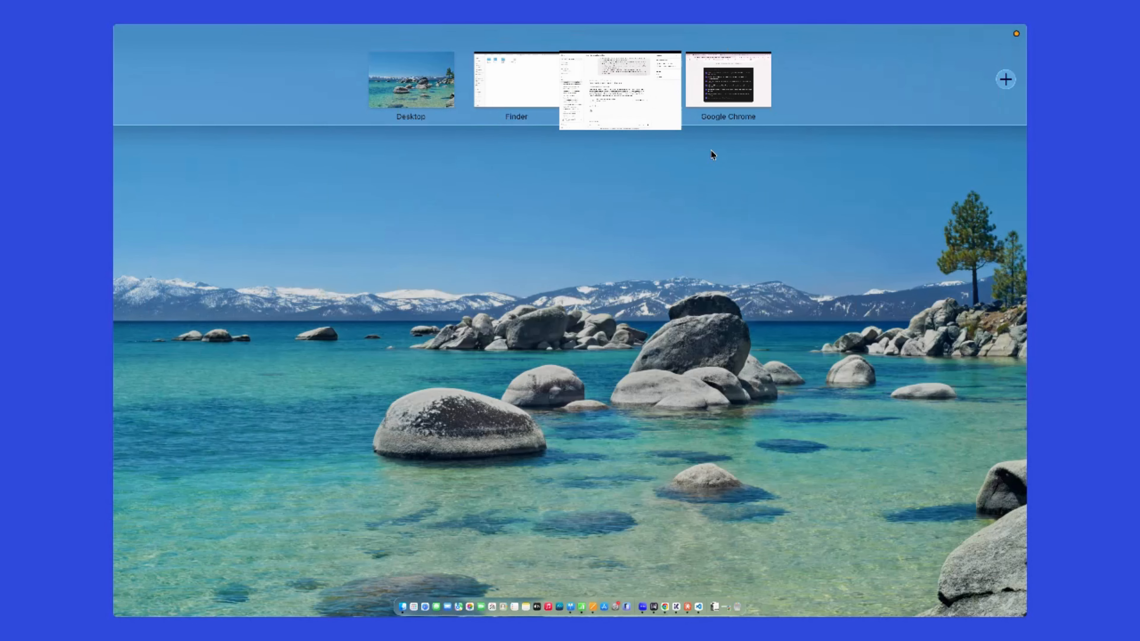
key(ctrl+Right)
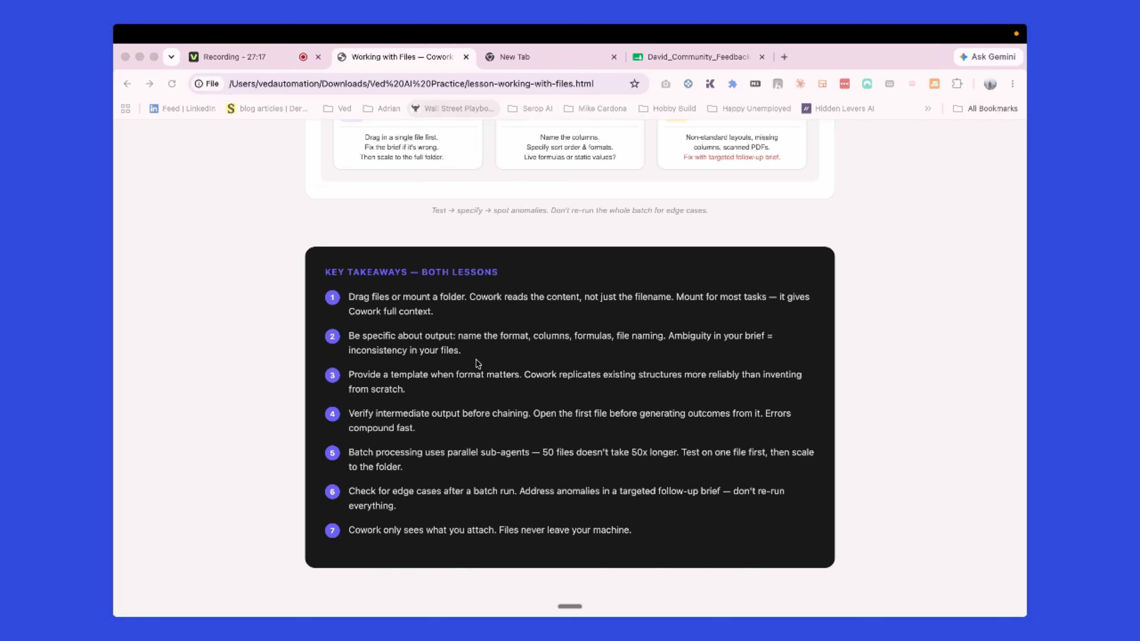
click(466, 356)
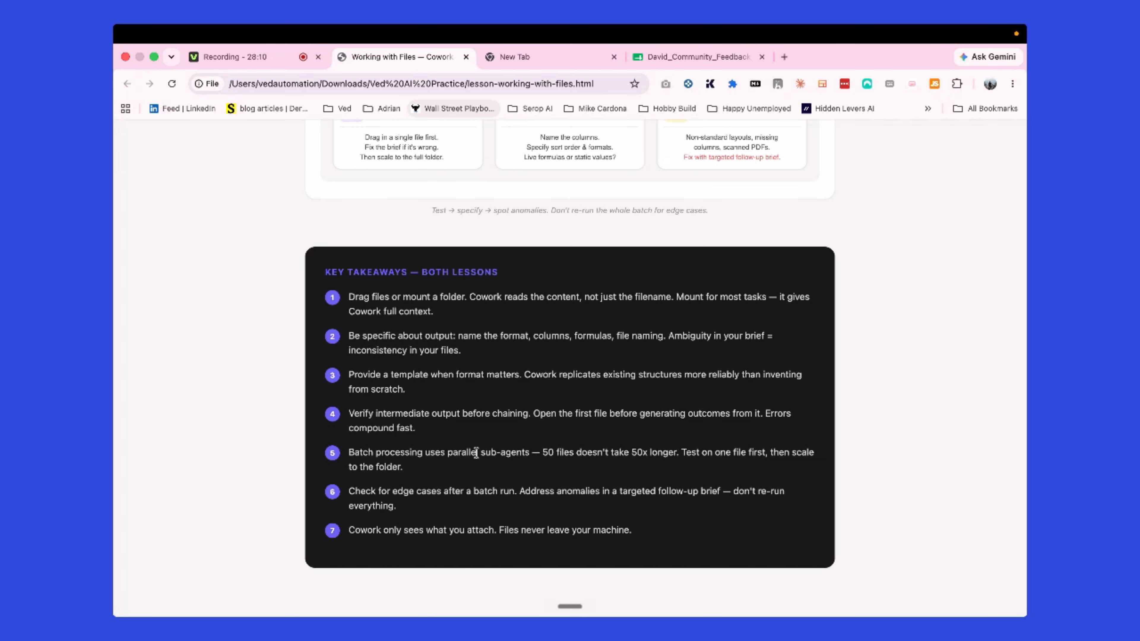
scroll(459, 300, up, 10)
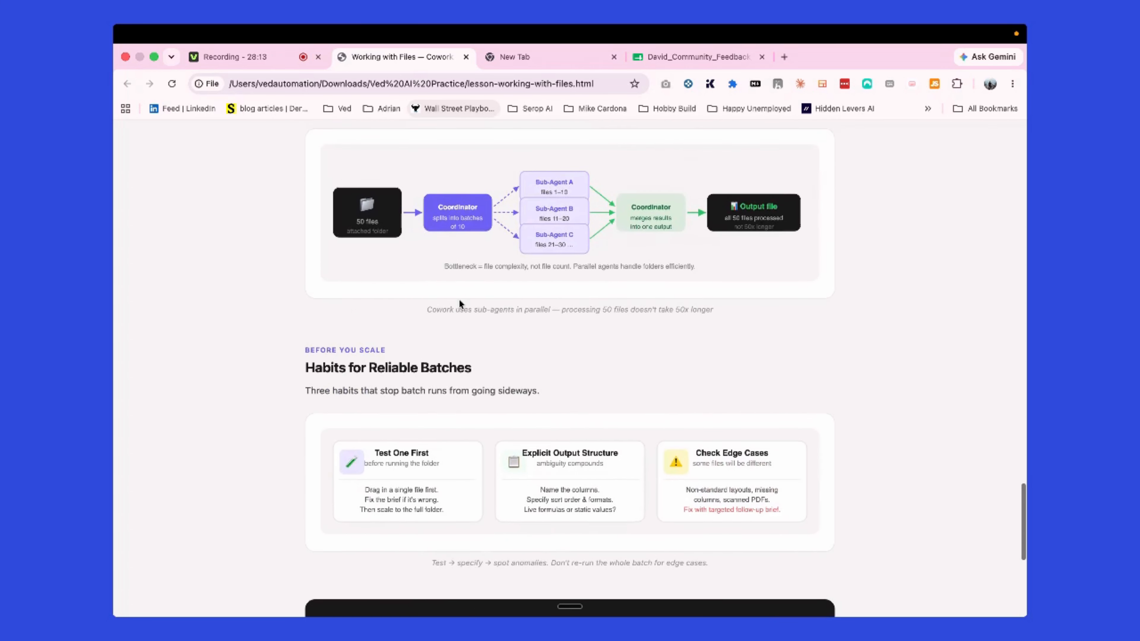
scroll(459, 299, up, 1)
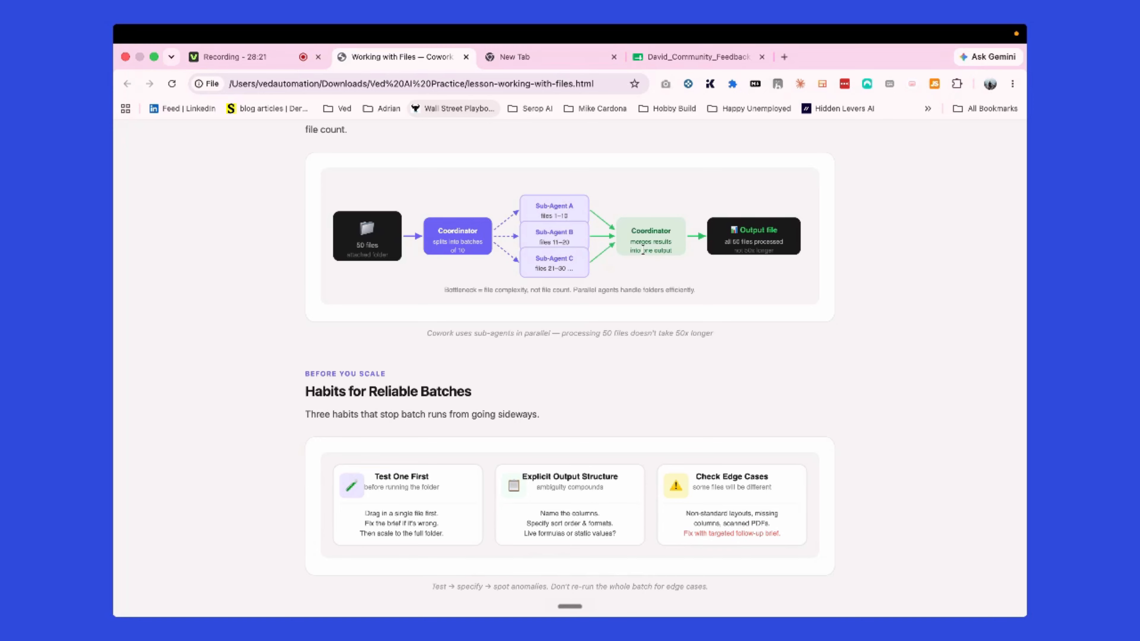
scroll(631, 323, down, 8)
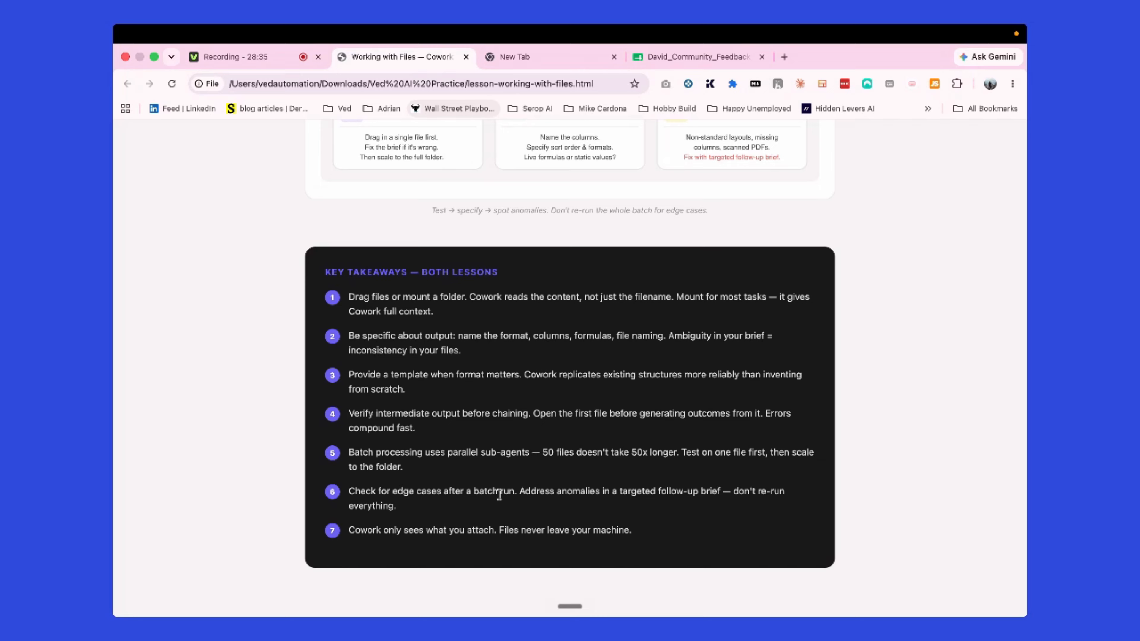
- Check the message's attachment options in Claude once more and return to the lesson's Key Takeaways in Chrome
key(ctrl+Up)
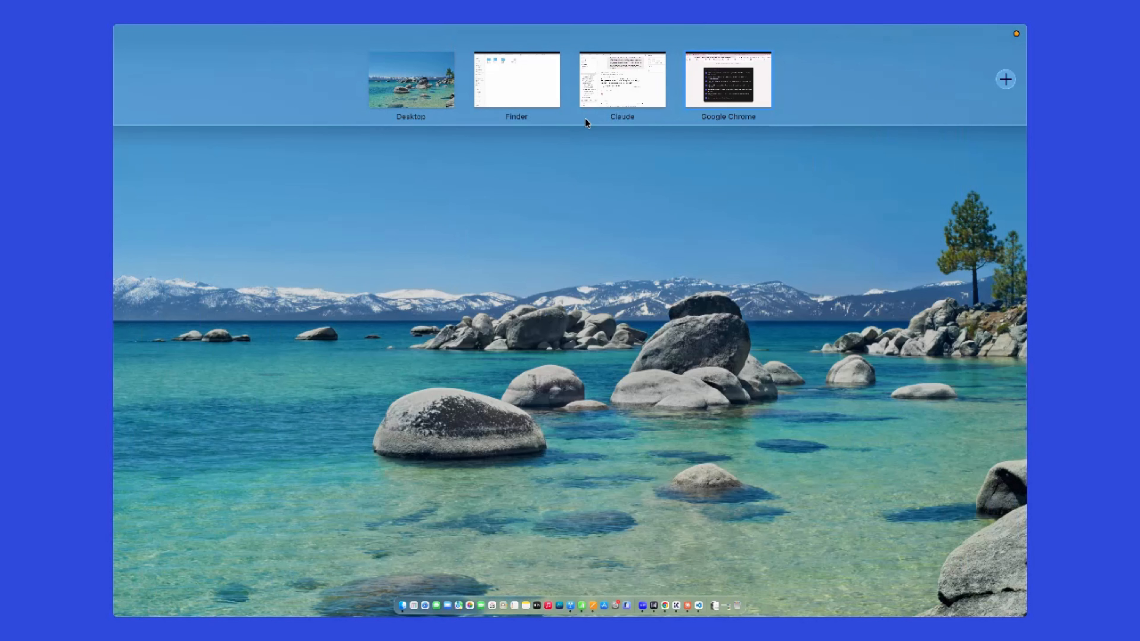
click(585, 118)
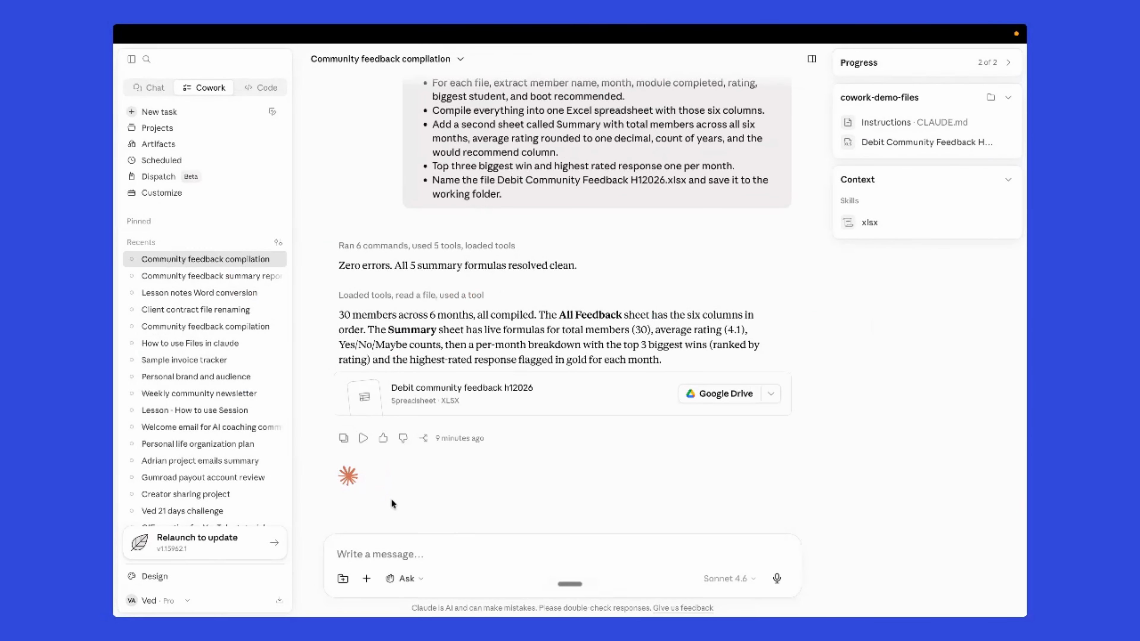
click(366, 578)
click(351, 558)
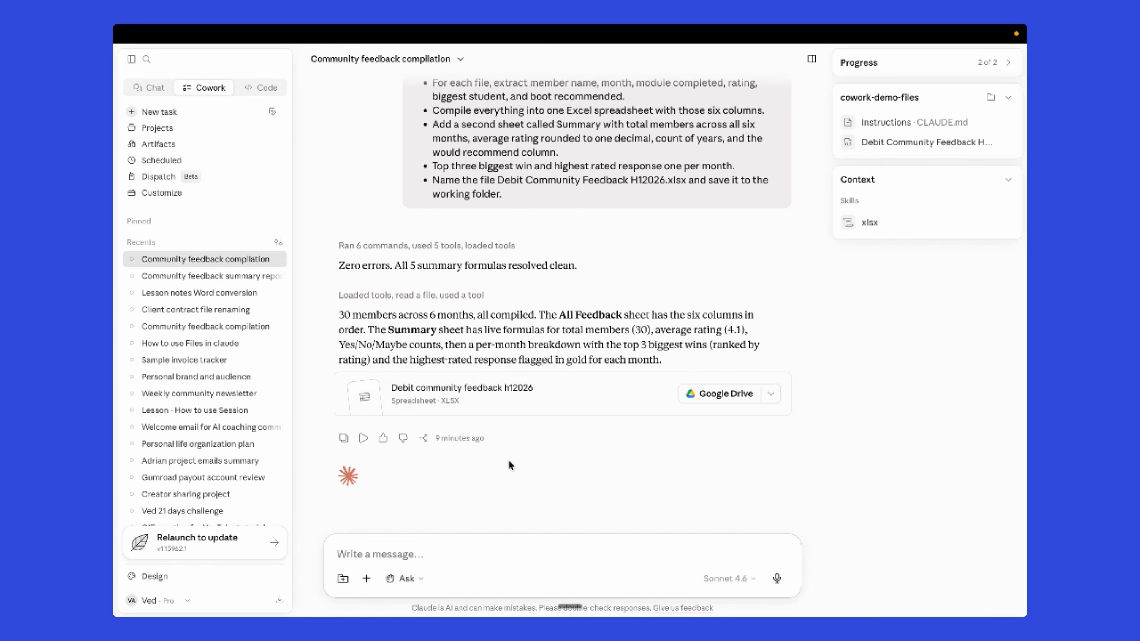
key(ctrl+Up)
click(718, 100)
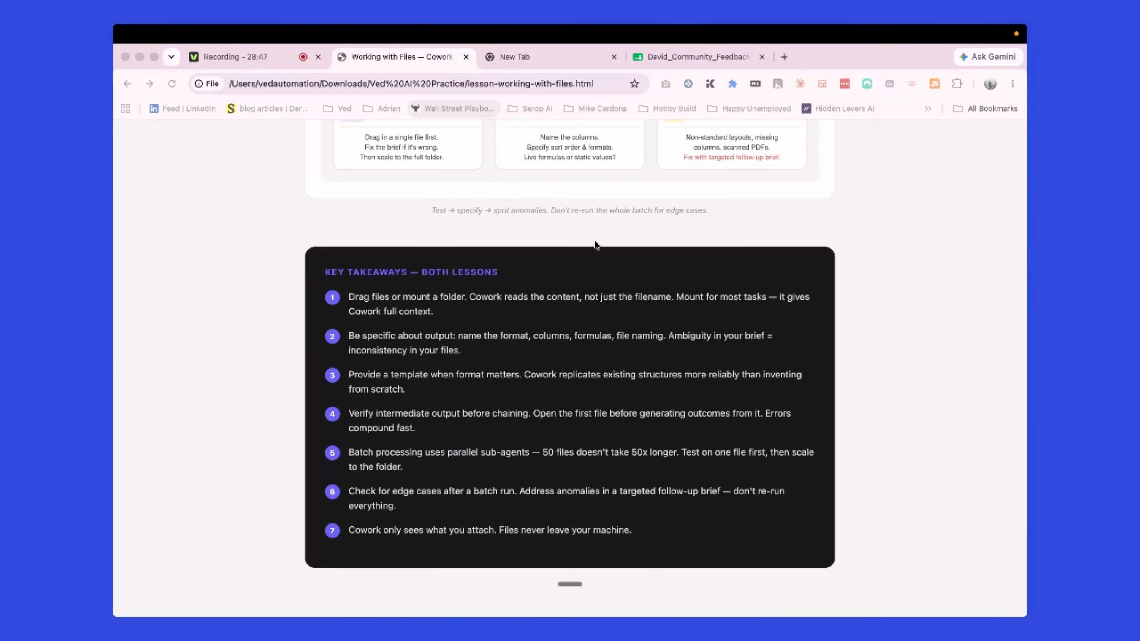